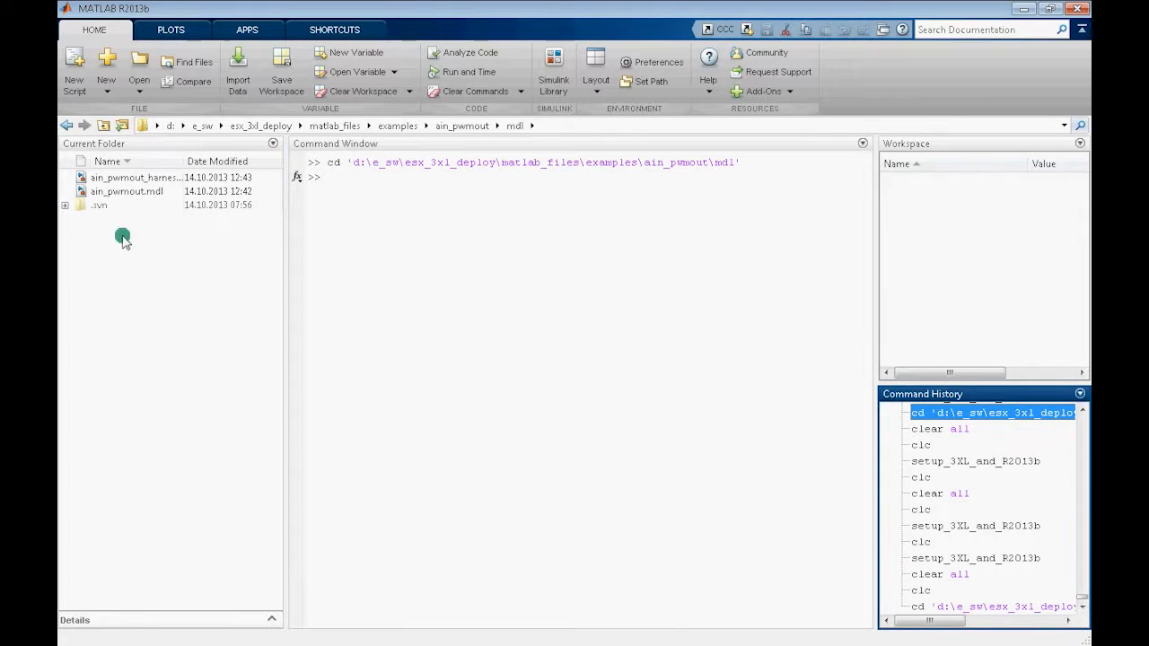
Step: Open the ain_pwmout.mdl model from the current folder and maximize its window
click(125, 197)
right_click(125, 201)
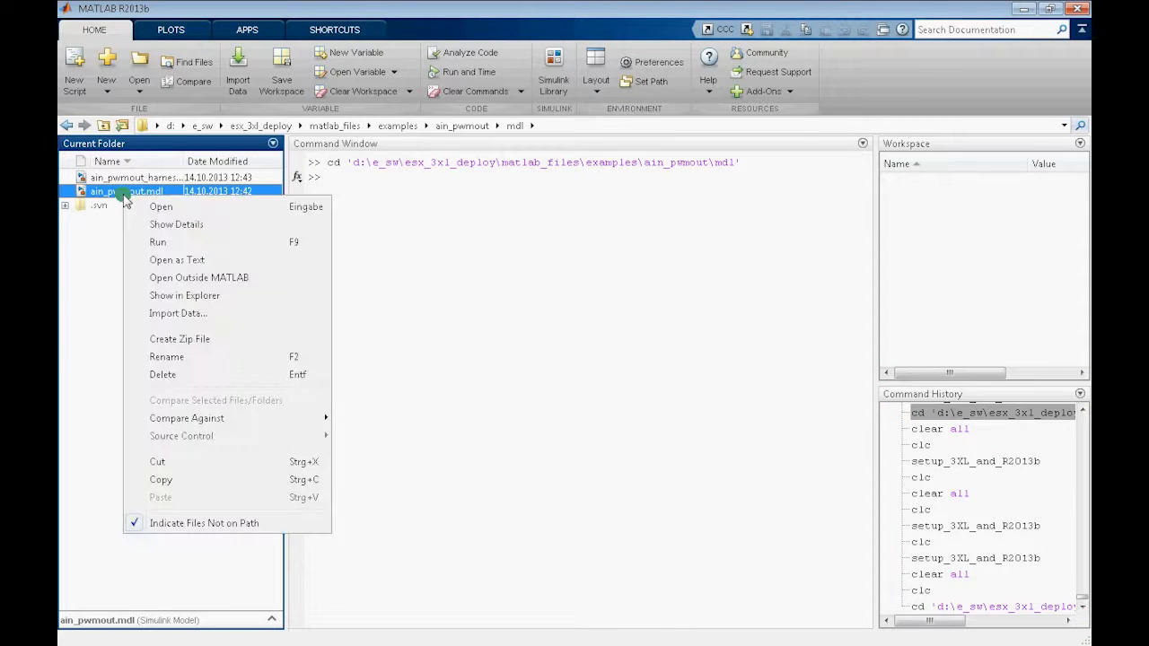
click(166, 207)
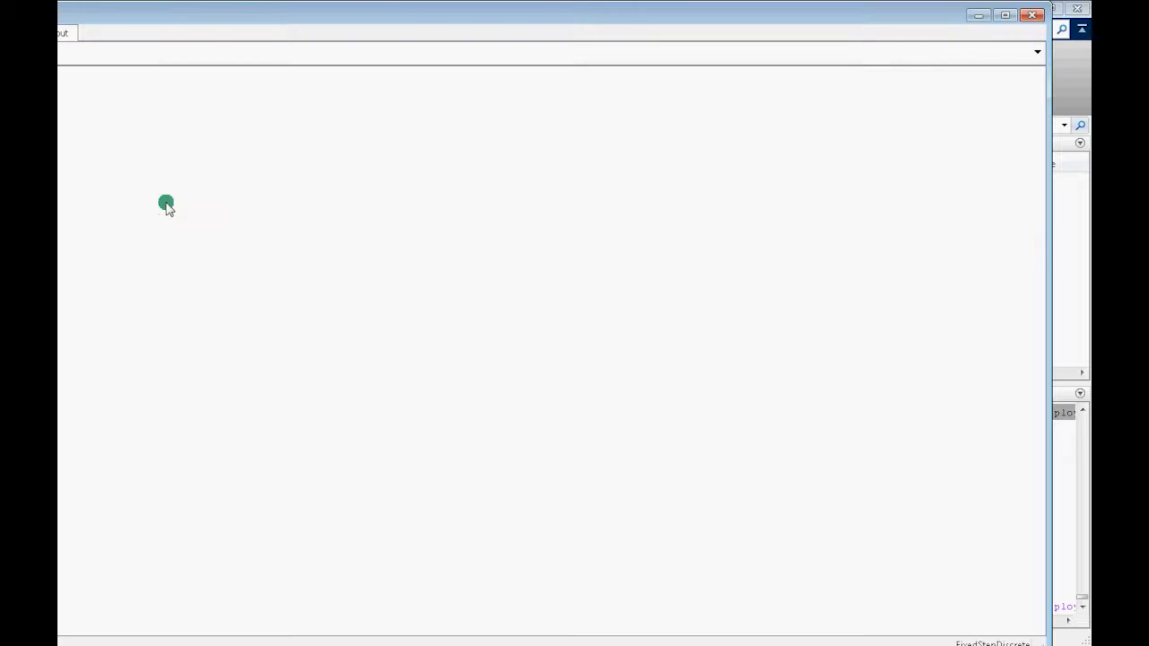
click(1006, 15)
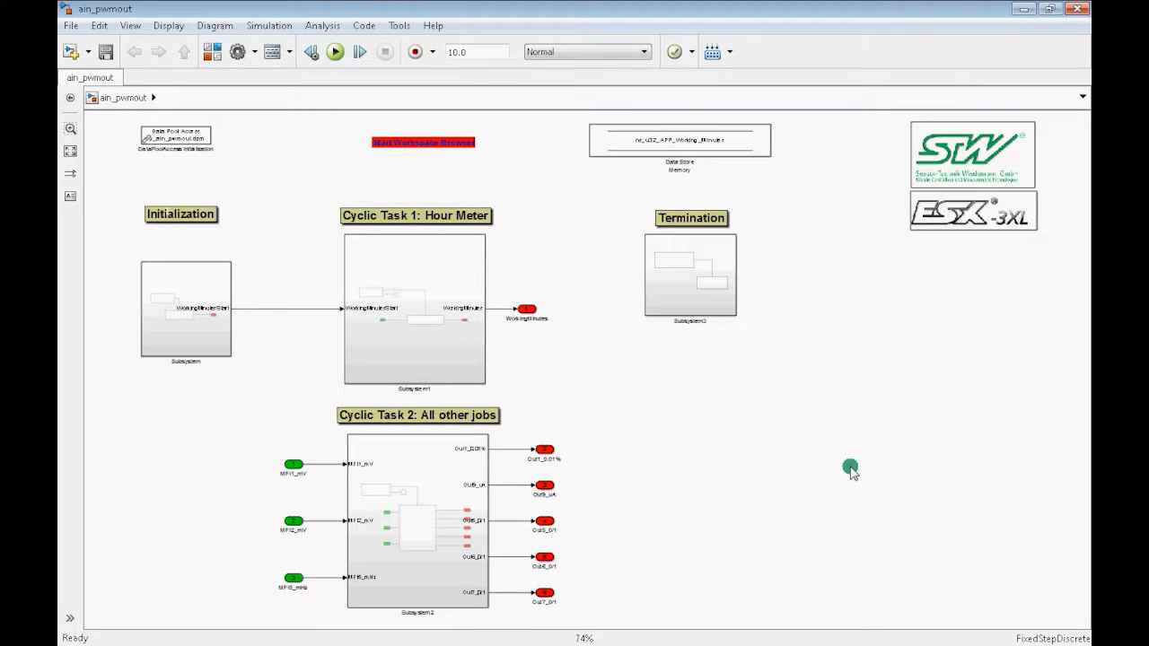
Step: Examine the Initialization, Cyclic Task 1: Hour Meter and Termination subsystems of the model
click(196, 330)
click(191, 325)
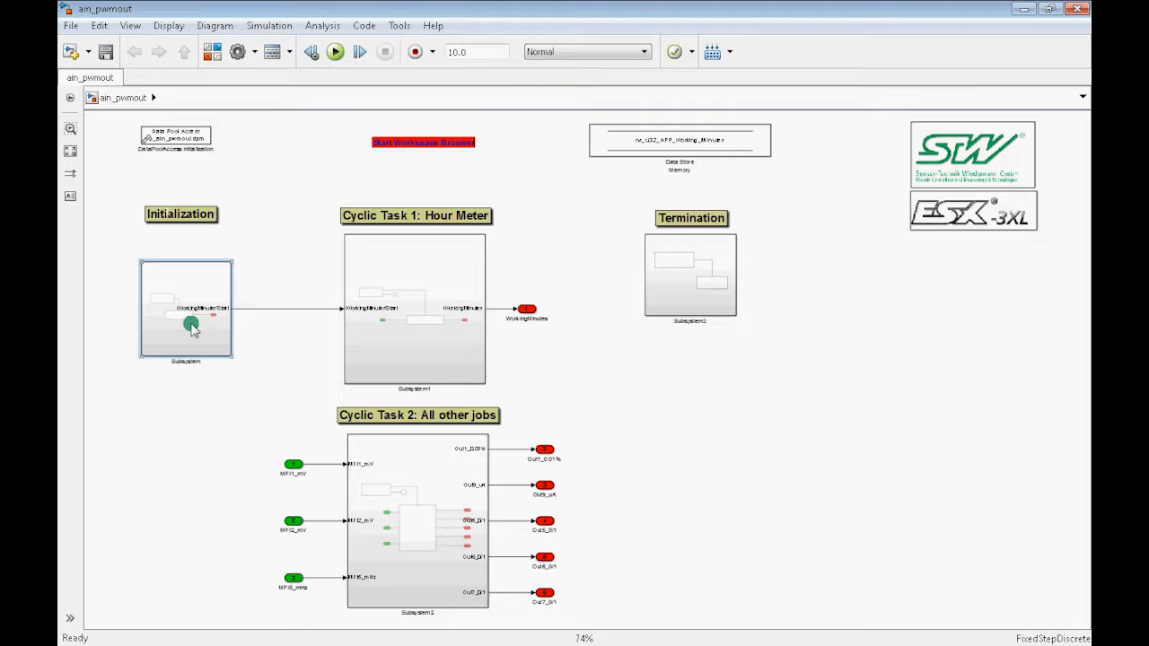
click(413, 355)
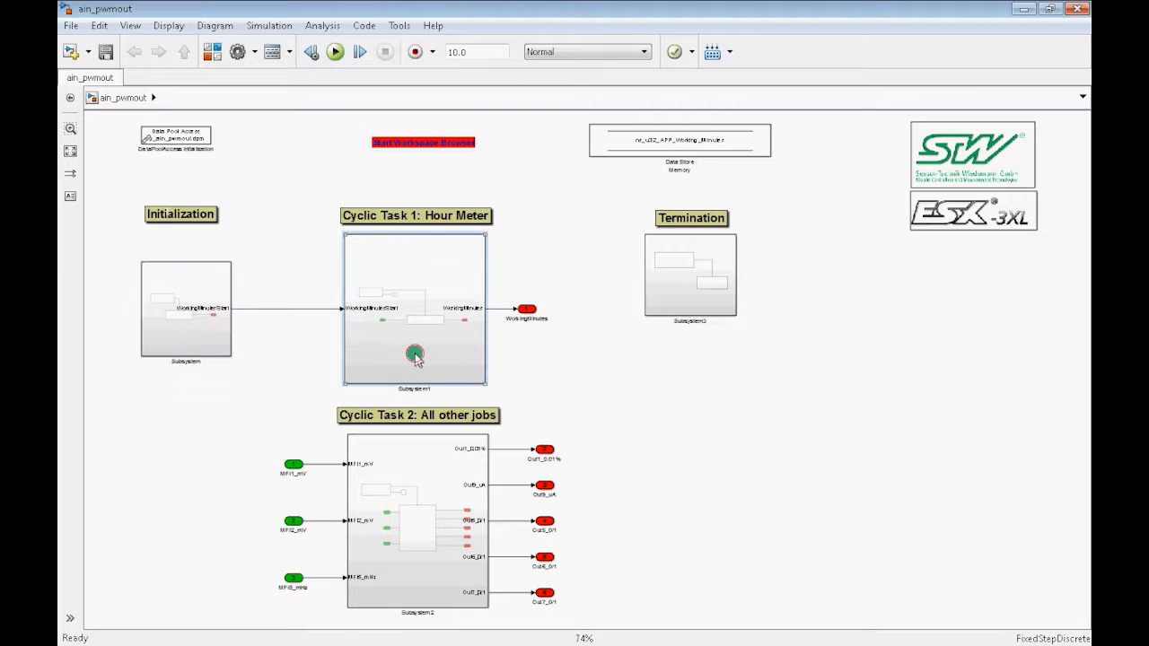
click(673, 291)
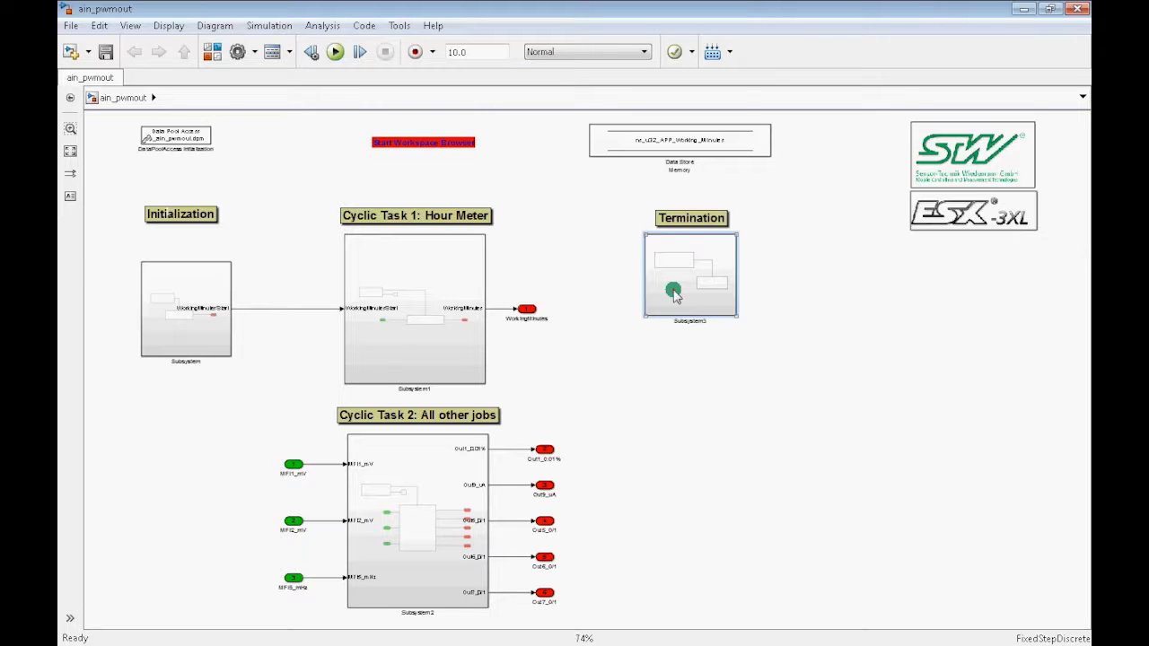
Step: Open the Cyclic Task 2: All other jobs subsystem and examine its ports and inner Function-Call Subsystem
click(432, 461)
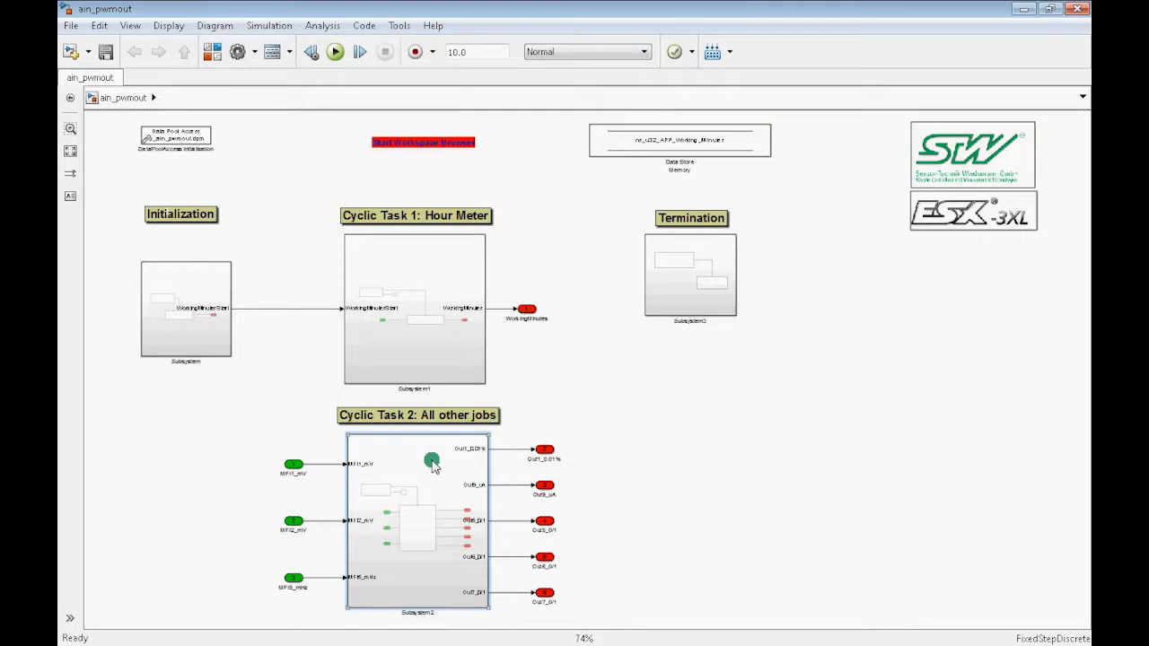
scroll(468, 499, up, 1)
scroll(468, 499, up, 4)
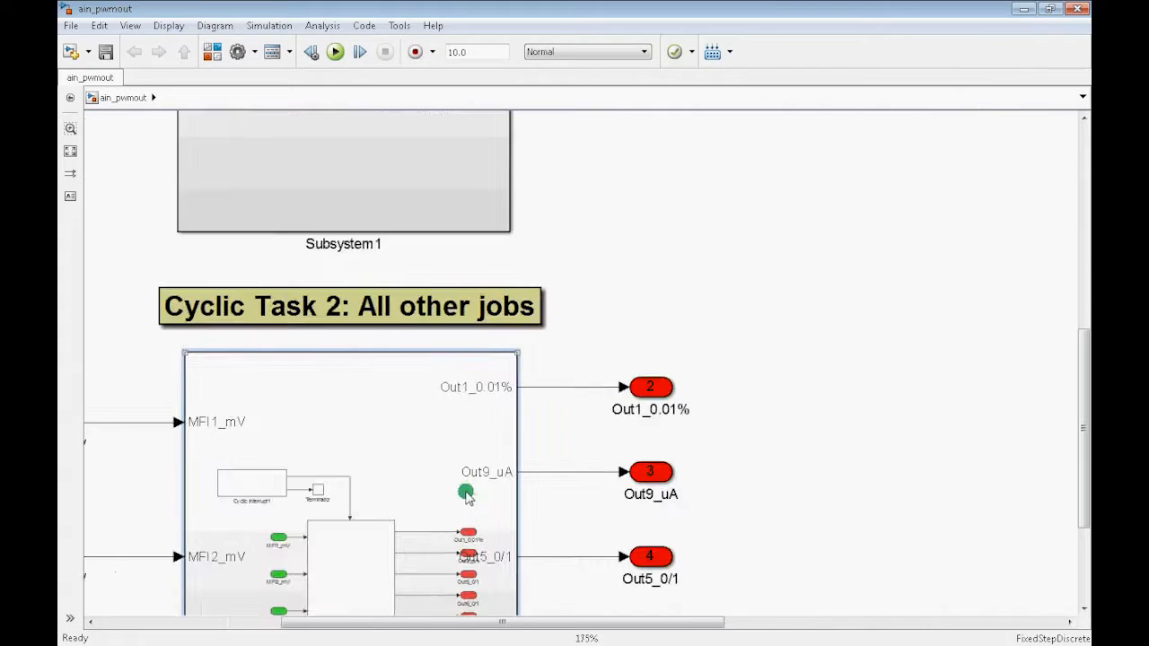
drag(454, 476, 622, 309)
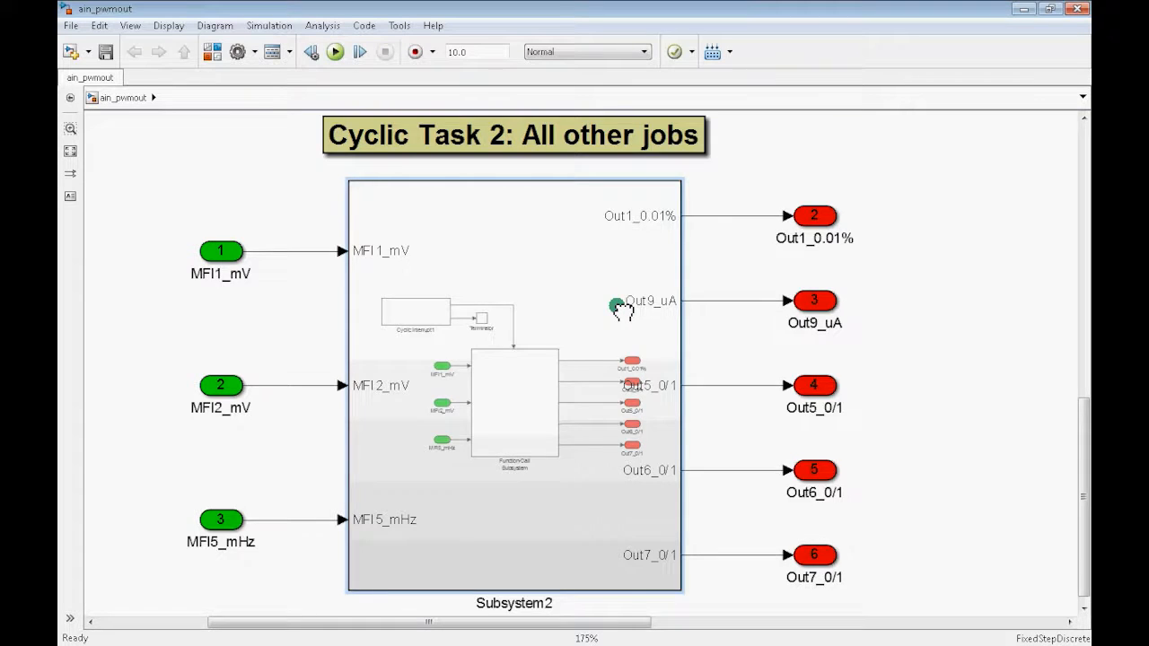
double_click(619, 308)
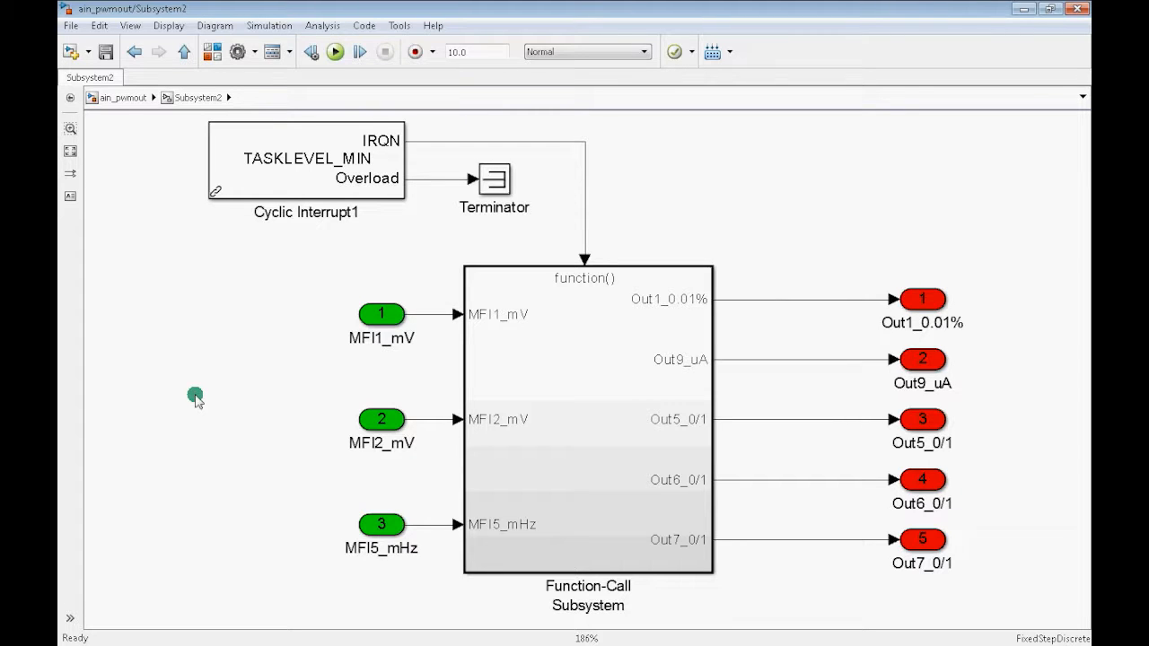
click(573, 384)
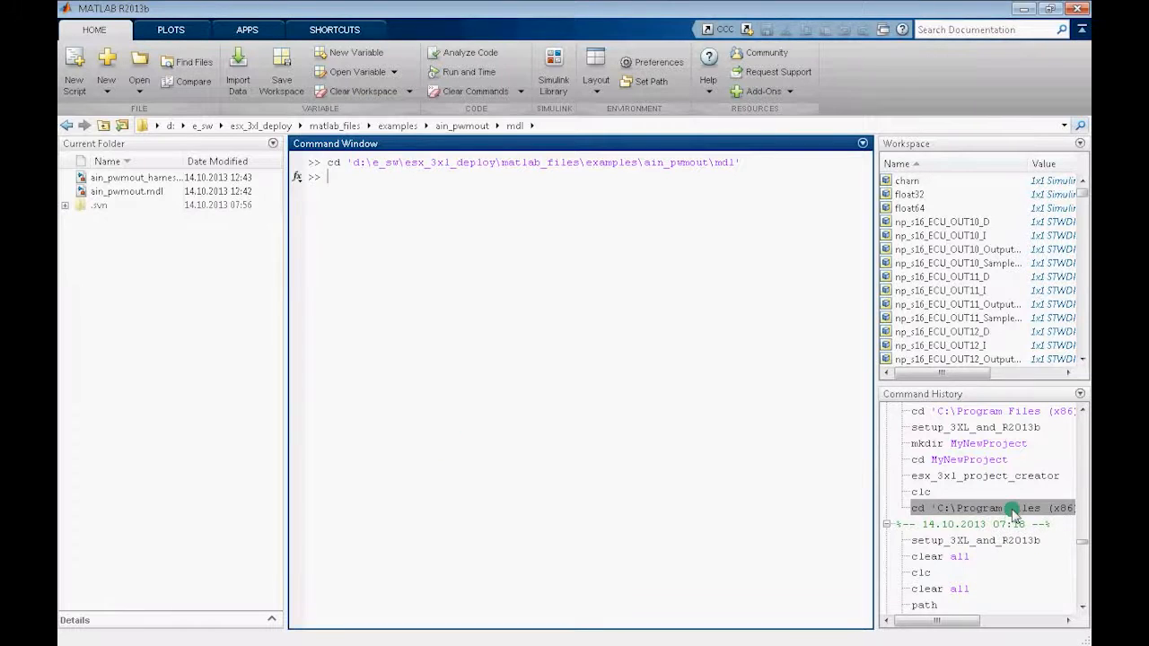
Step: From MATLAB, launch ramview.exe in C:\Program Files (x86)\STW\KEFEX RAMView\RAMView outside MATLAB and accept the preset login options
click(1012, 508)
double_click(1012, 508)
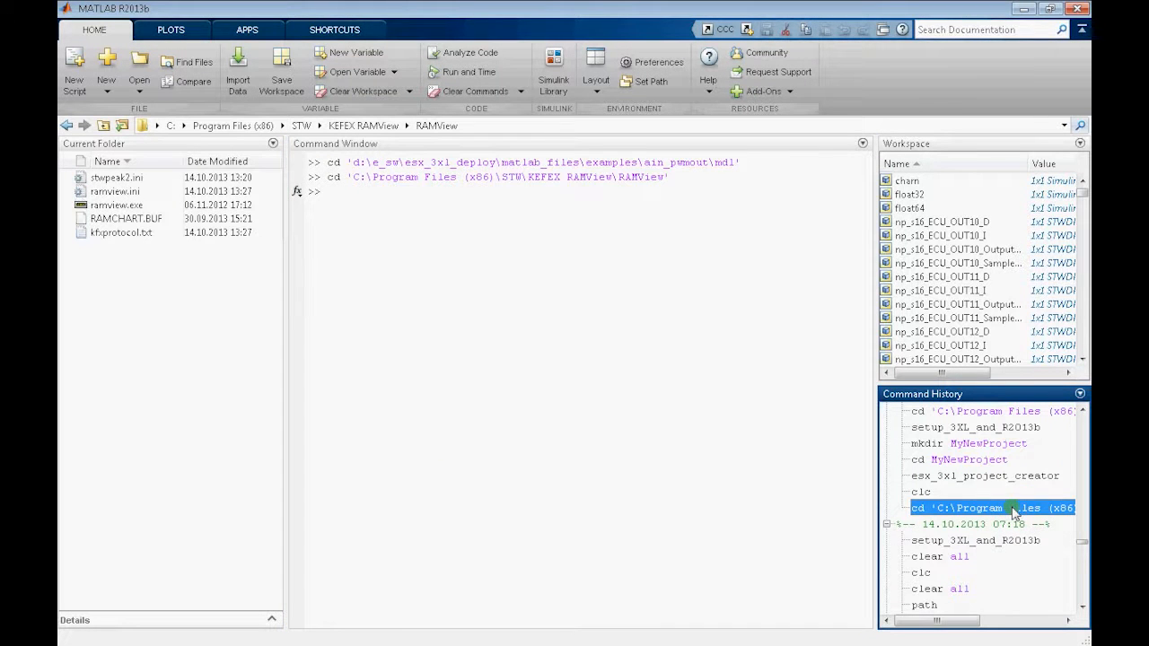
click(117, 206)
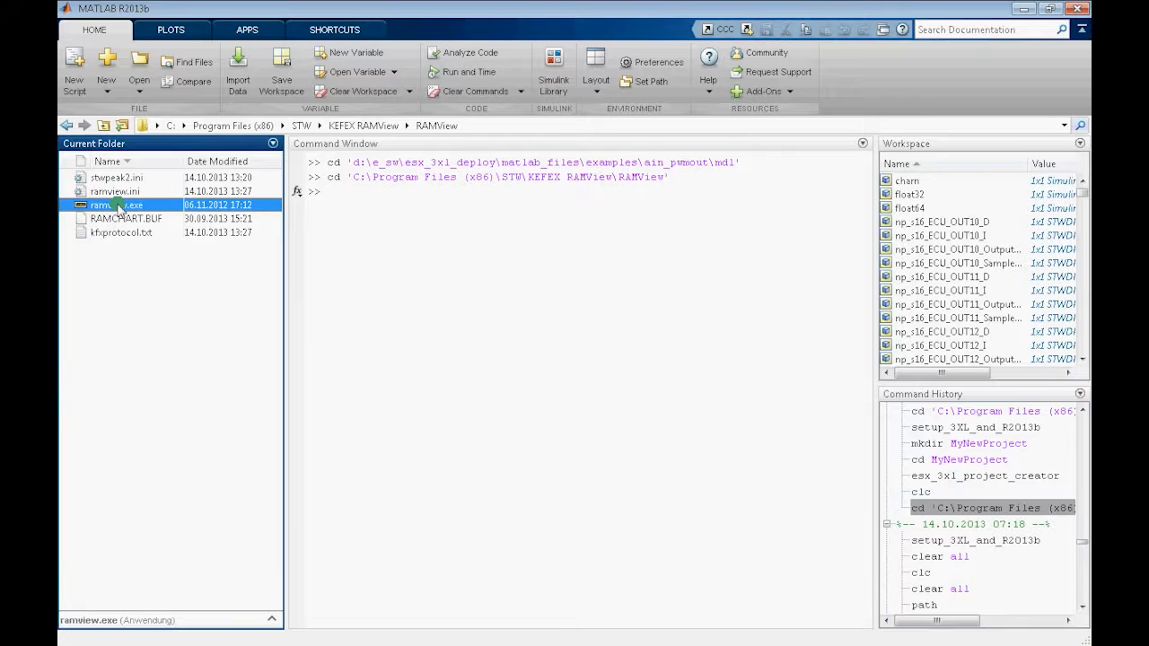
right_click(117, 206)
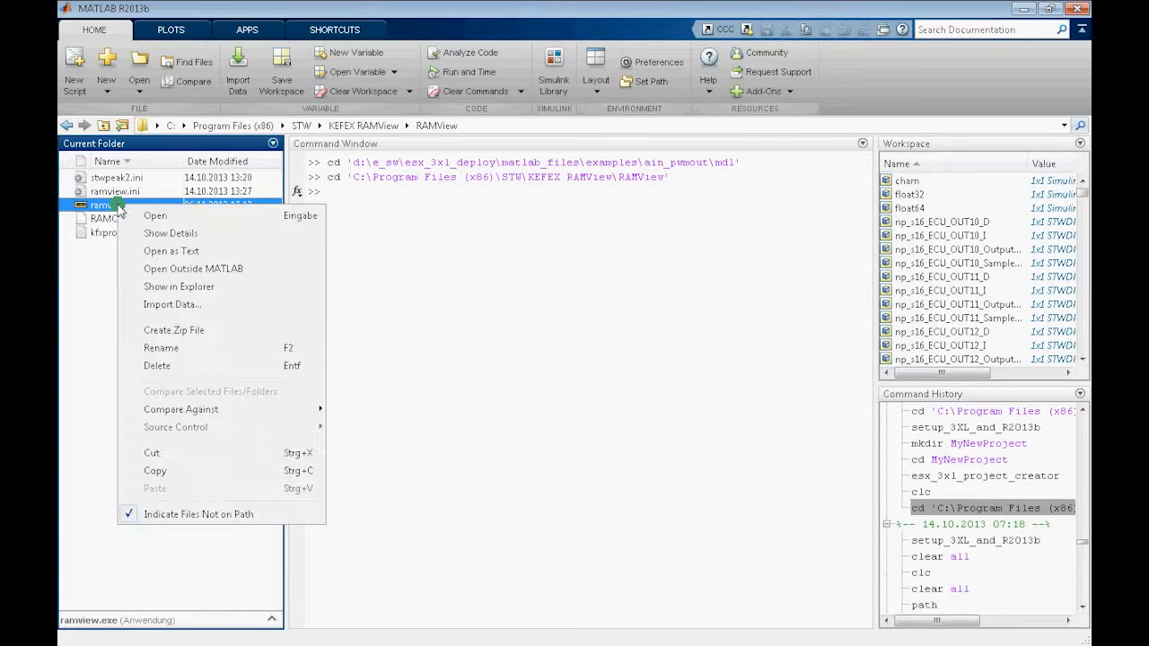
click(194, 268)
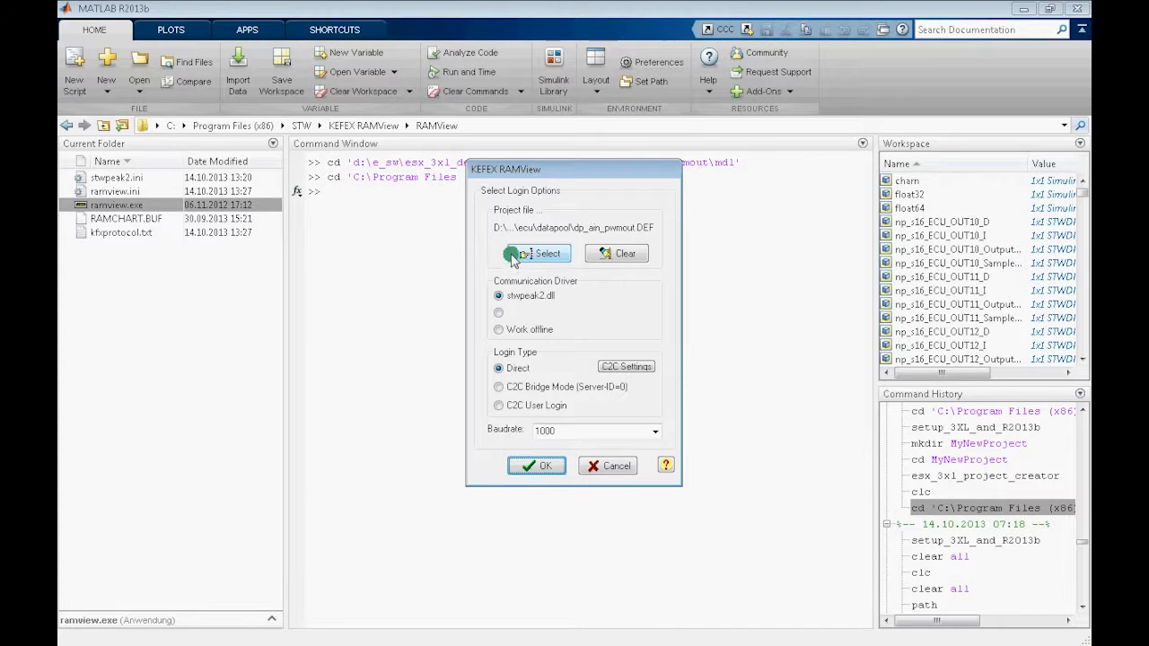
click(525, 464)
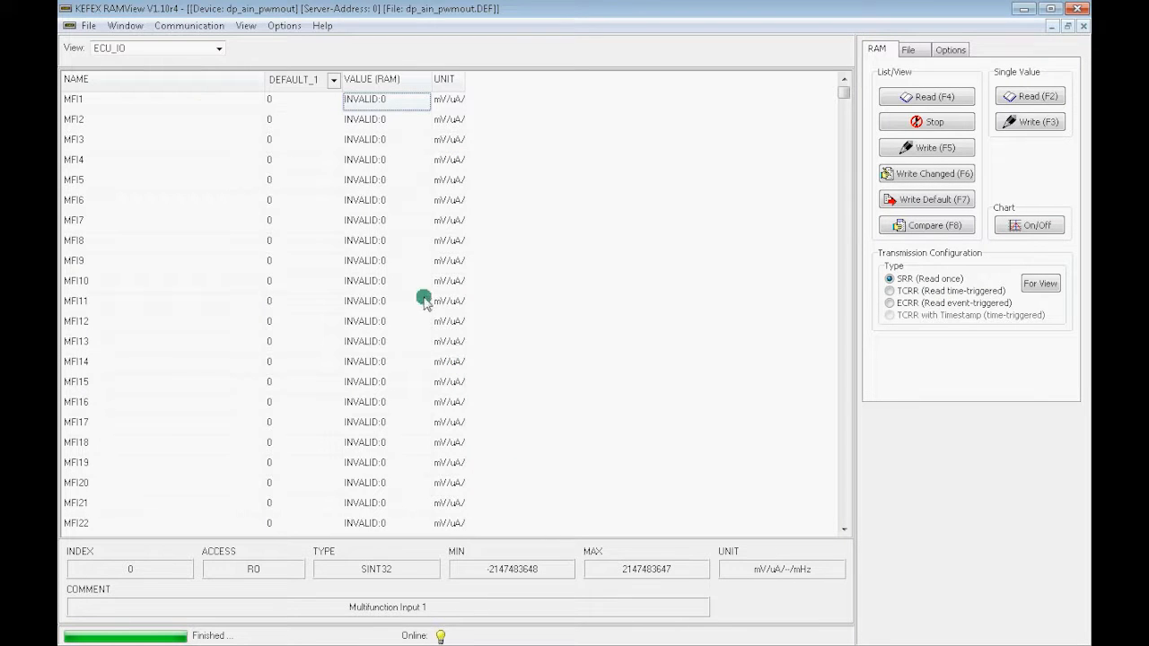
Step: Examine the variables of the ECU_IO view in KEFEX RAMView, from input MFI1 down to output OUT1
click(176, 103)
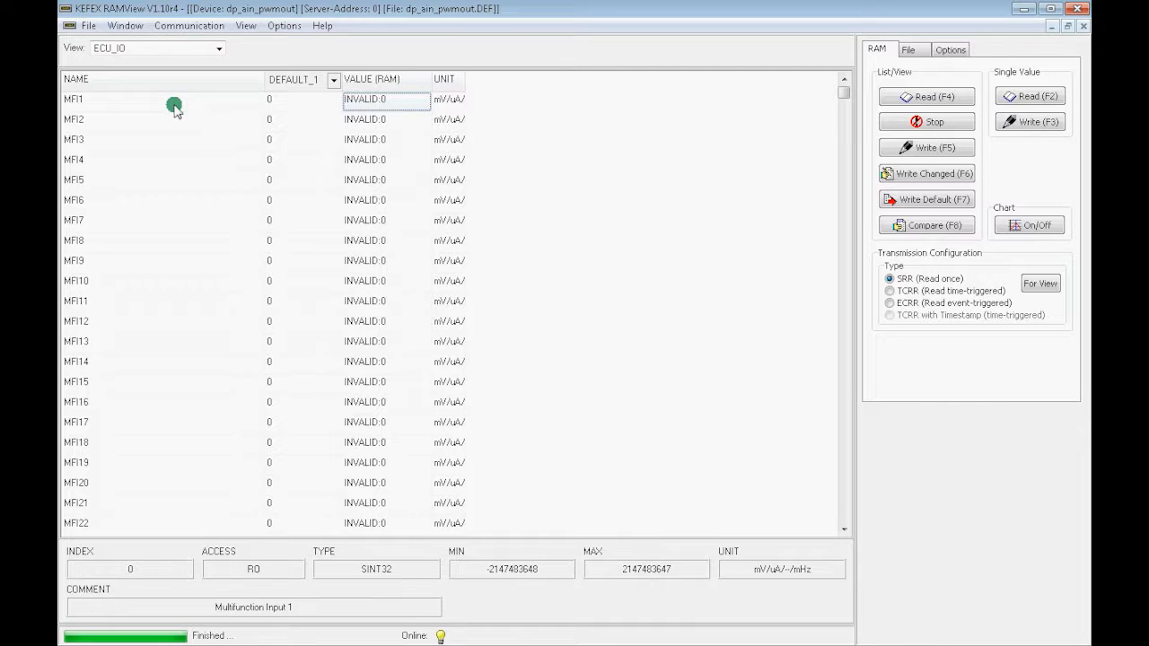
click(843, 528)
click(842, 527)
click(843, 528)
click(843, 528)
click(842, 527)
click(842, 527)
click(843, 528)
click(842, 527)
click(842, 527)
click(133, 487)
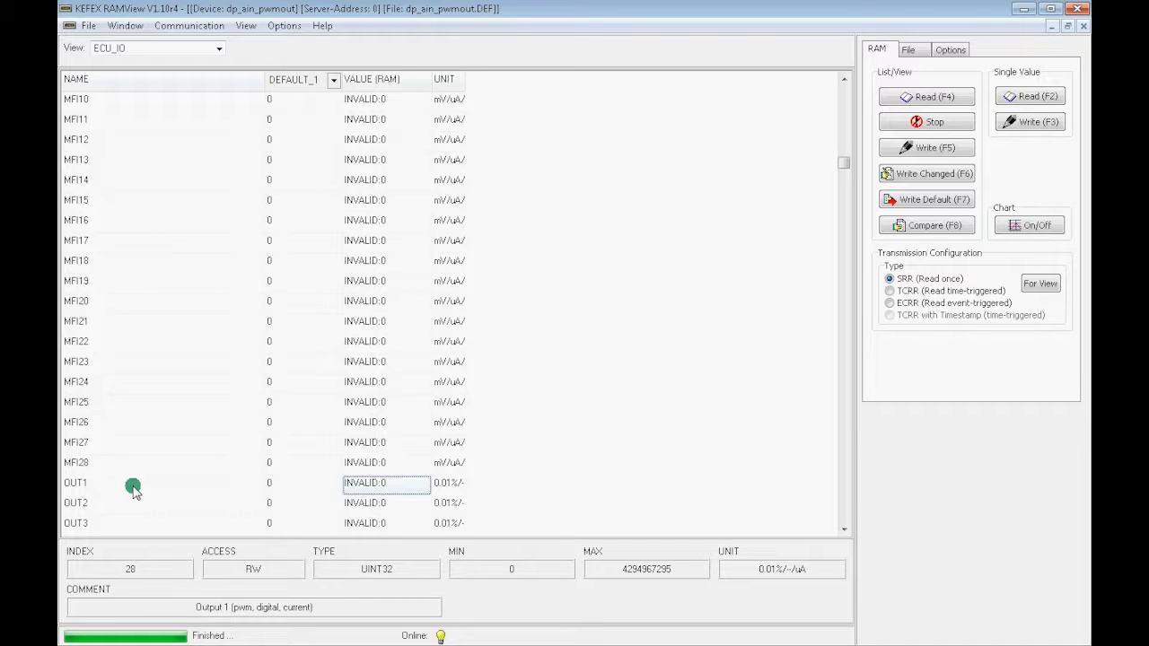
Step: Switch to the APPLICATION view and examine its variables, including MFI1_P
click(219, 47)
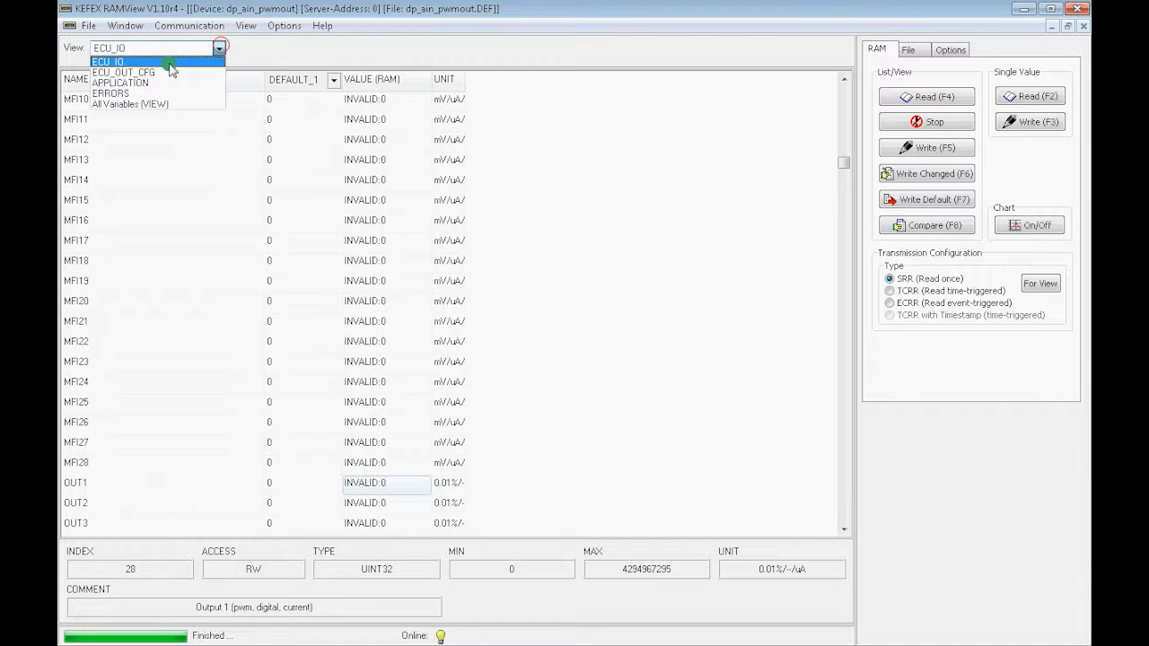
click(149, 84)
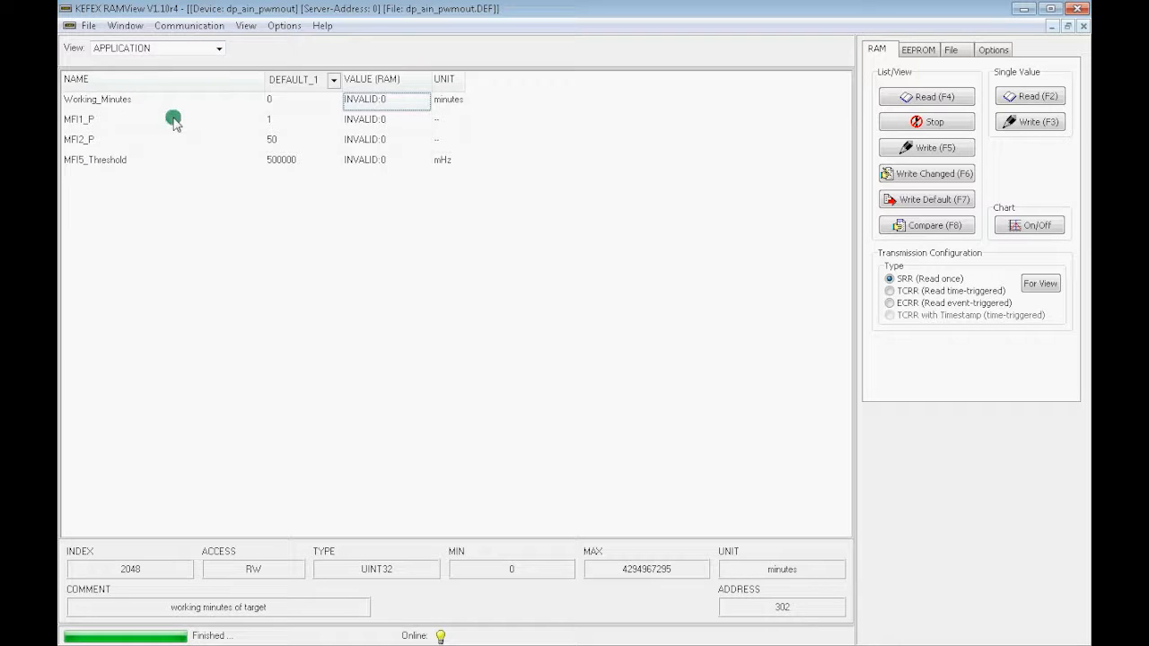
click(172, 125)
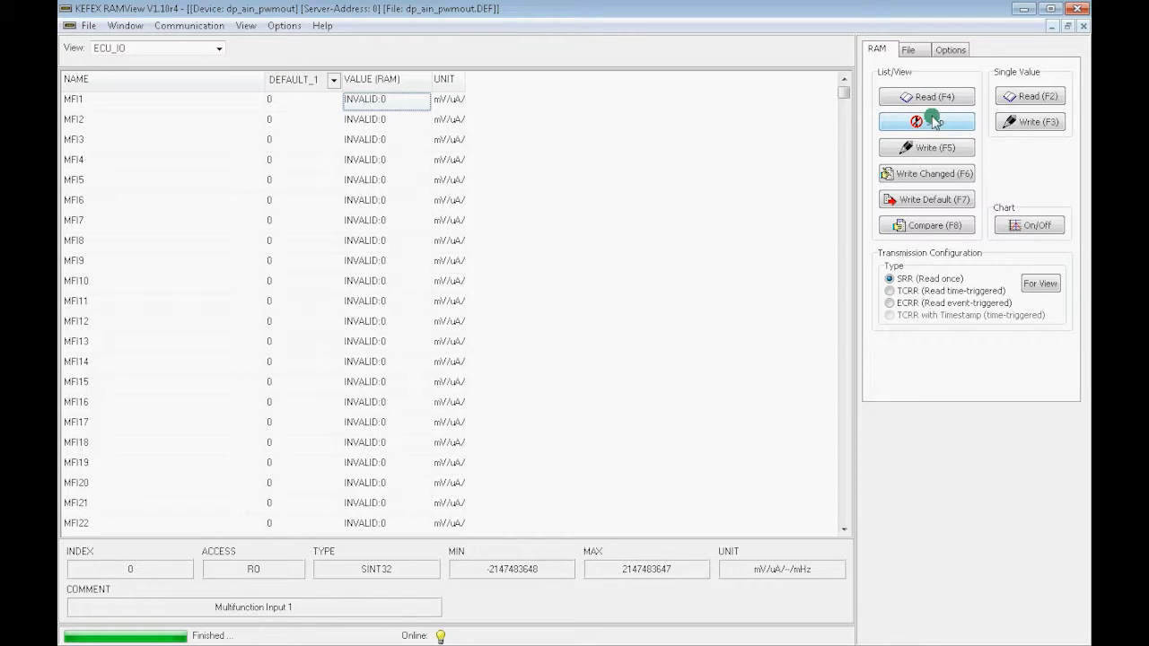
Step: In the ECU_IO view, read the single RAM value of MFI1 and the RAM values of the whole list
click(1019, 98)
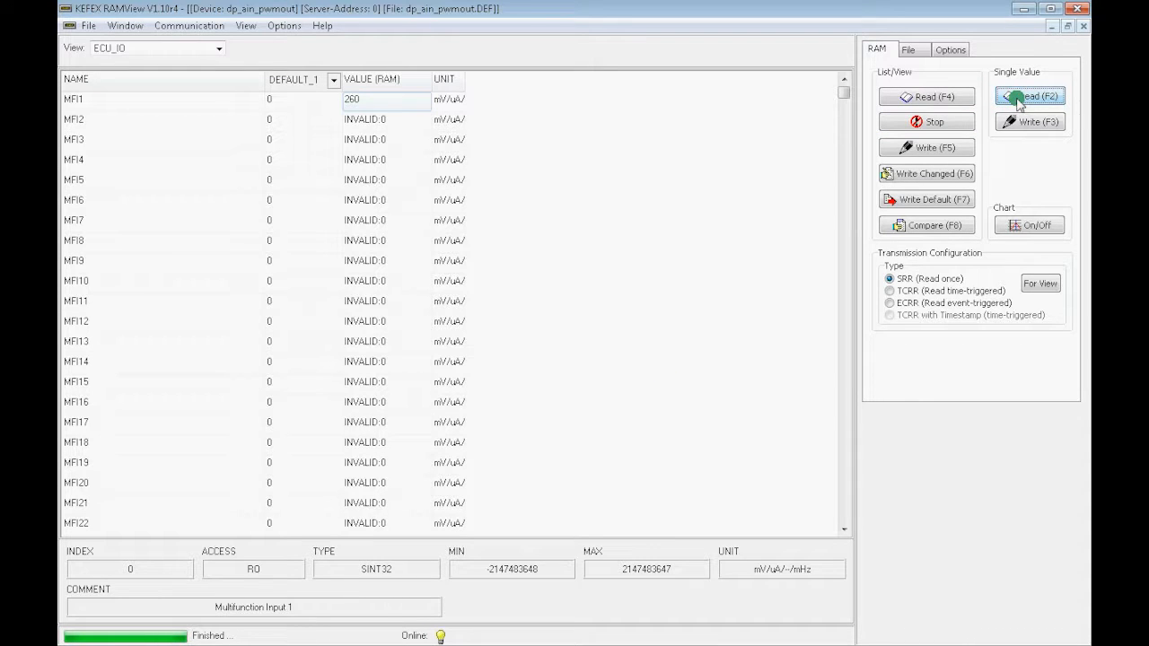
click(900, 96)
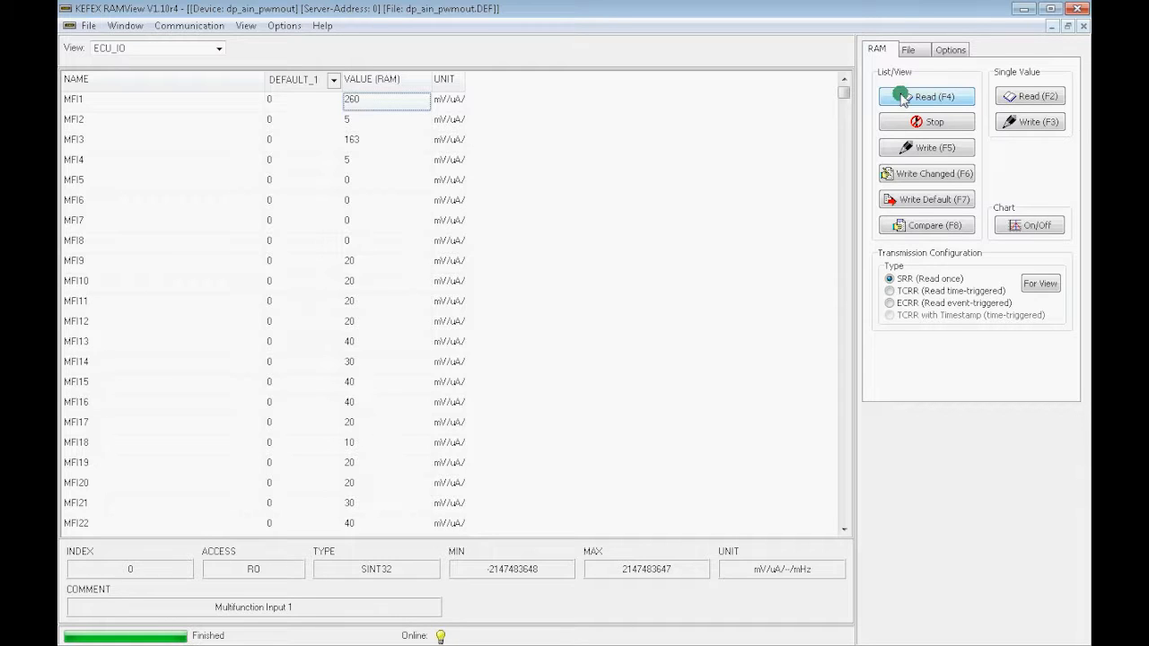
Step: Try time-triggered reading (TCRR) with a 222 ms interval for MFI1, and return the transmission type to SRR (Read once)
click(887, 292)
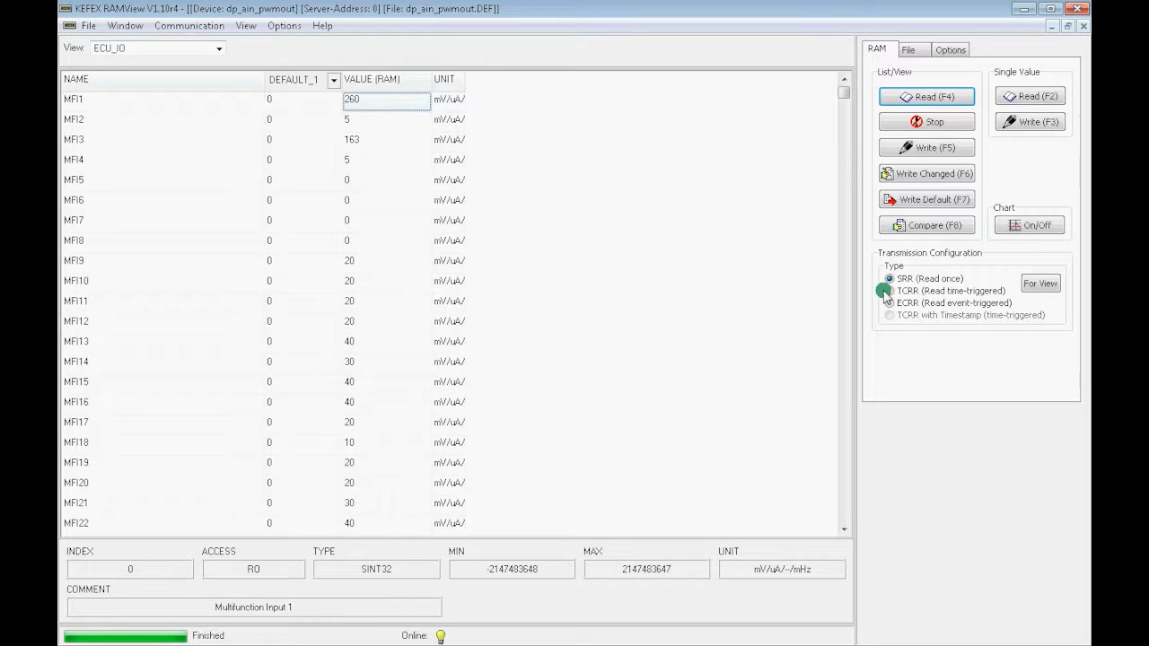
click(887, 291)
click(1059, 338)
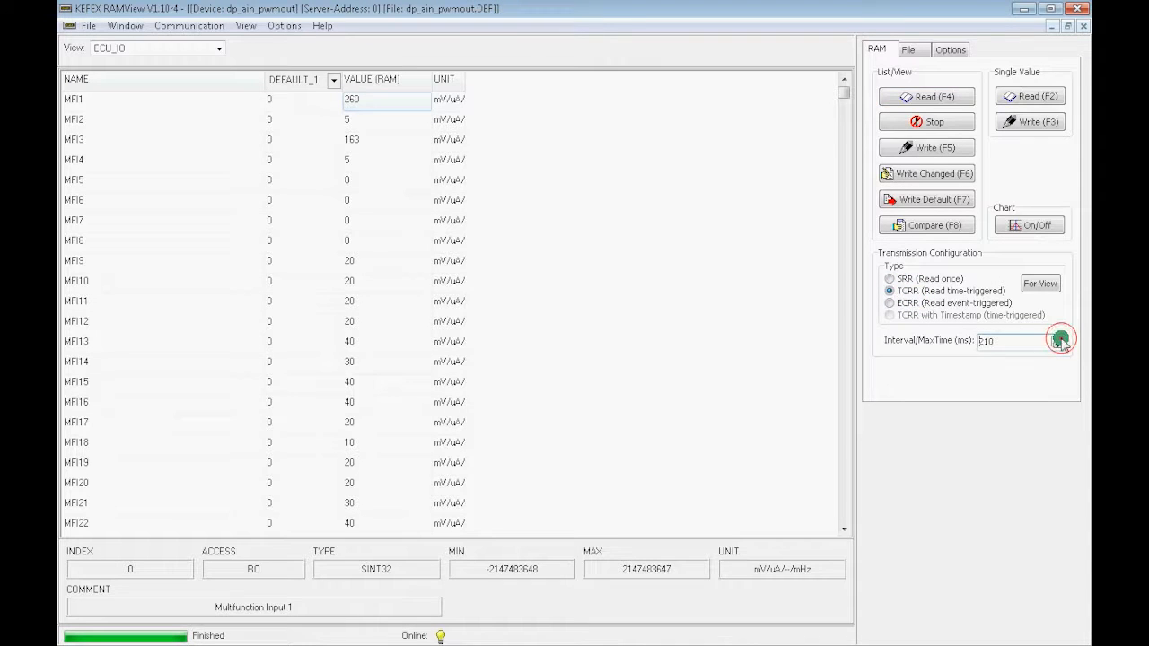
click(1059, 340)
click(1005, 93)
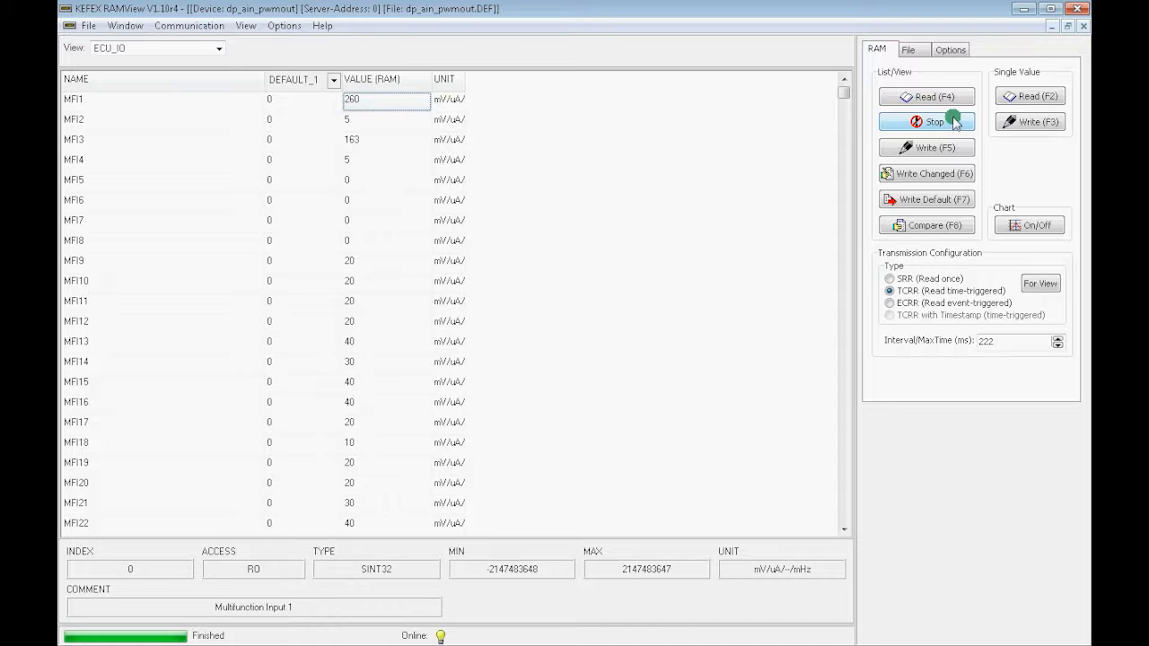
click(925, 276)
Step: Add MFI1 to the RAM chart, record its values in the RAMView graph, and close the graph
right_click(385, 100)
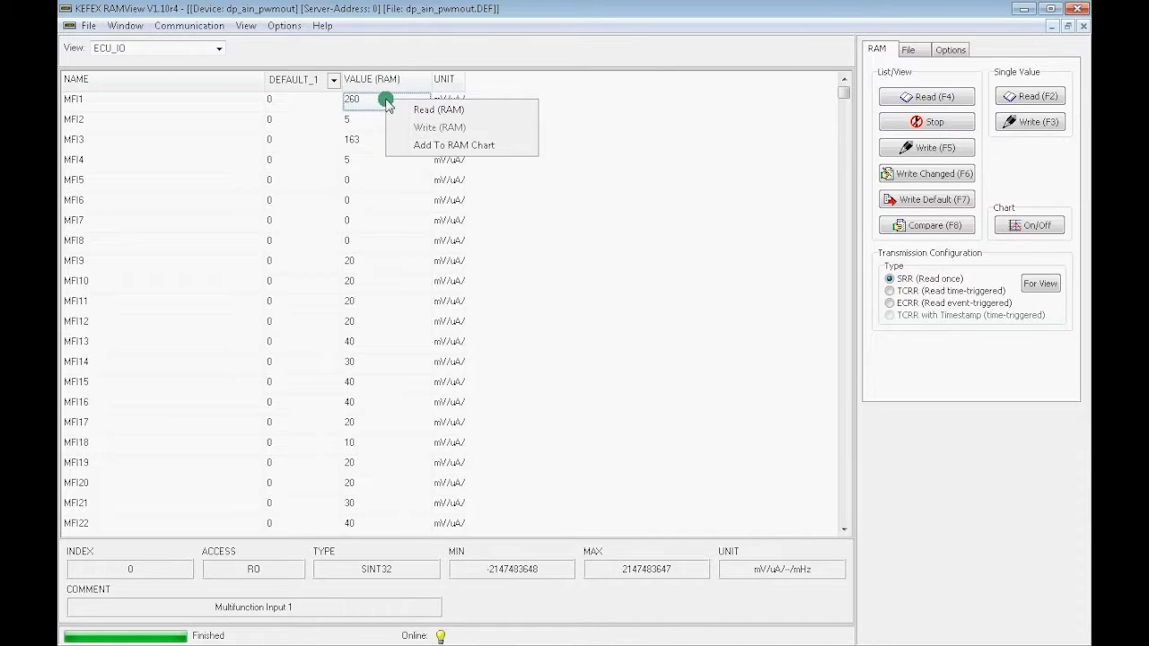
click(452, 144)
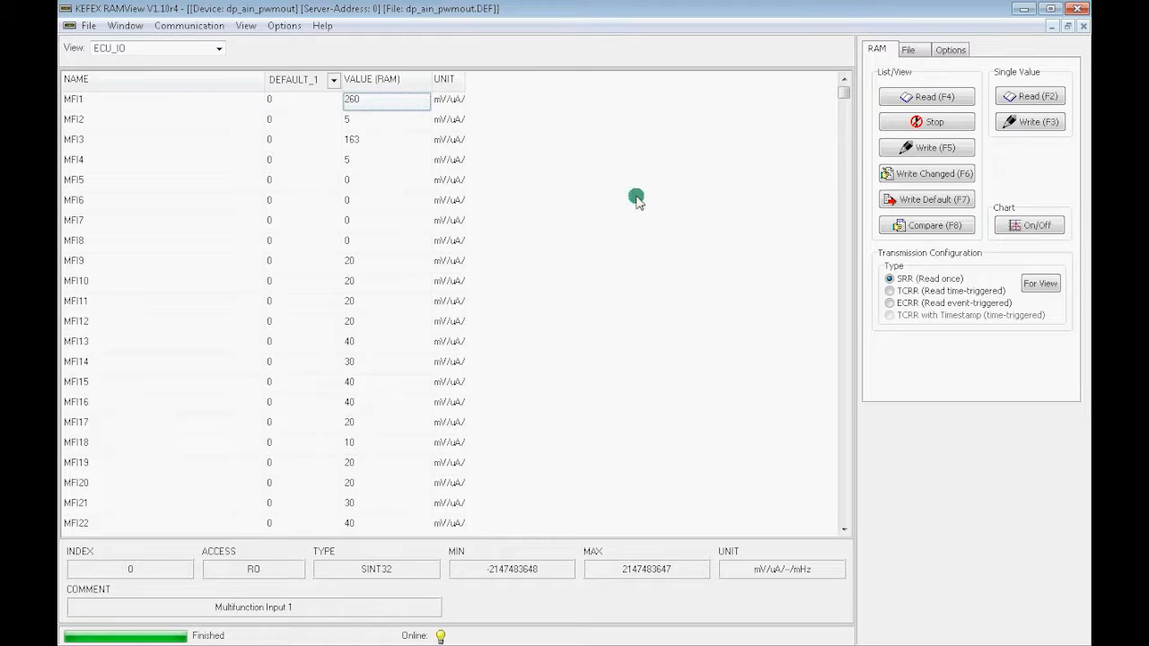
click(1034, 224)
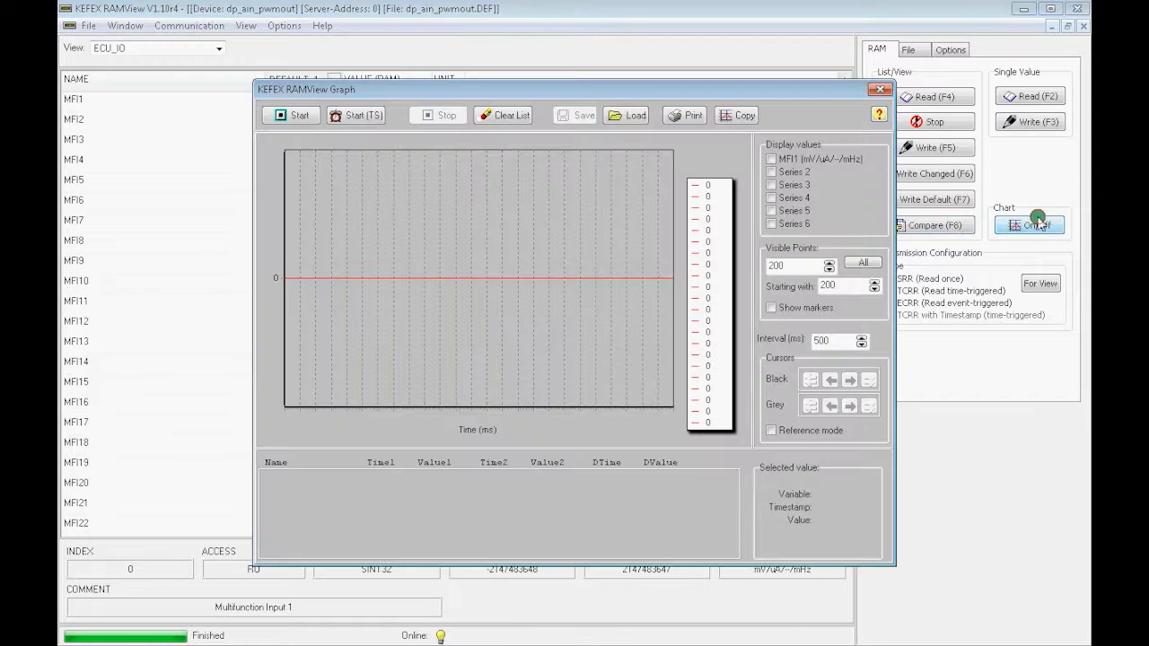
click(301, 116)
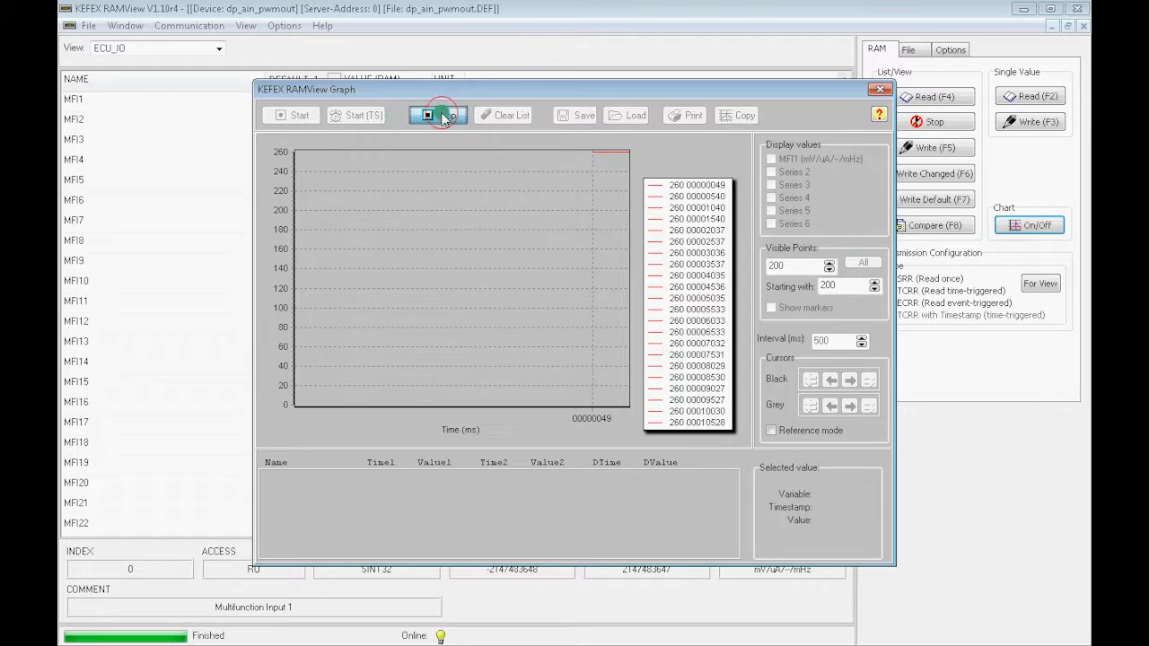
click(442, 115)
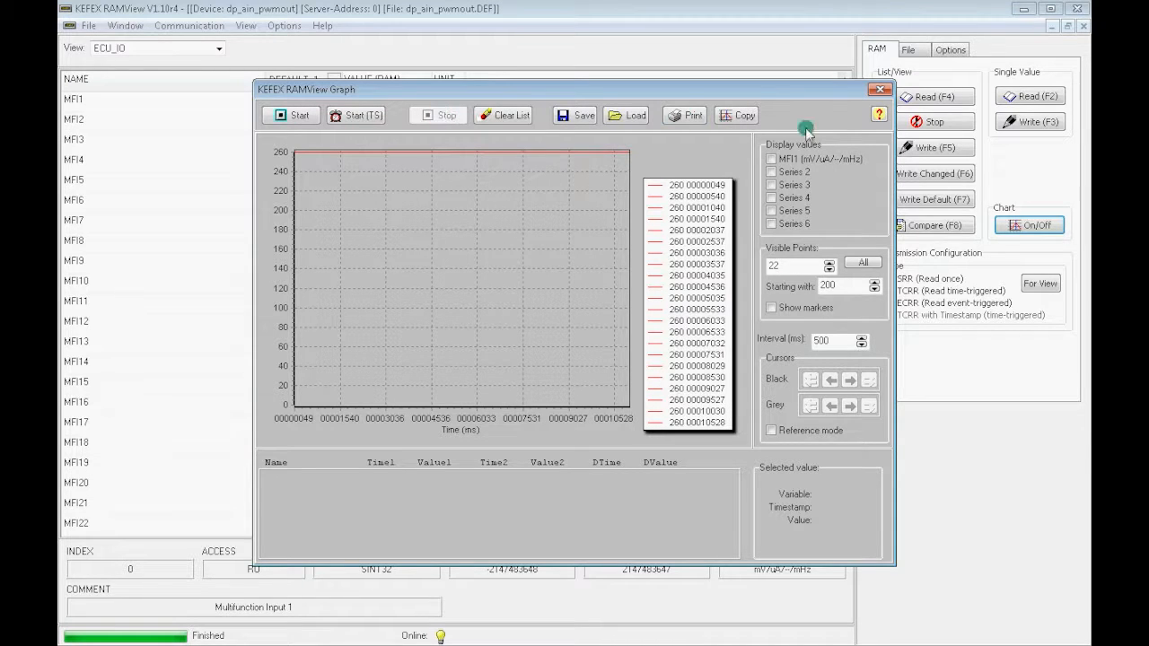
click(883, 89)
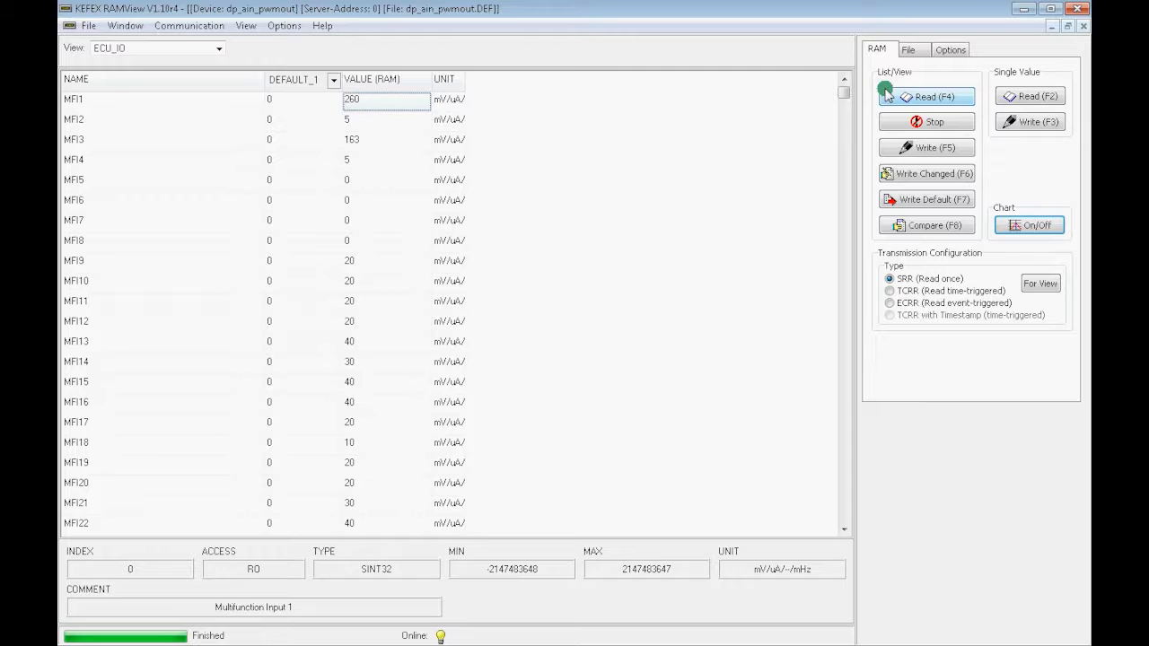
Step: Switch to the APPLICATION view and read the RAM values of all its variables
click(218, 47)
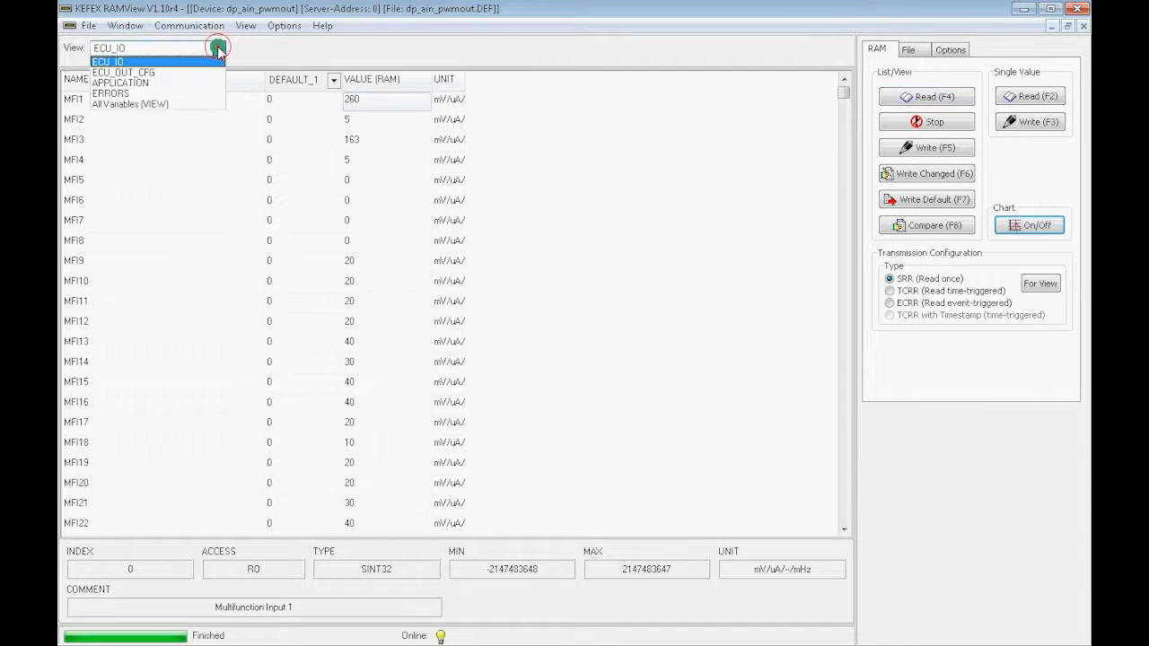
click(118, 83)
click(249, 98)
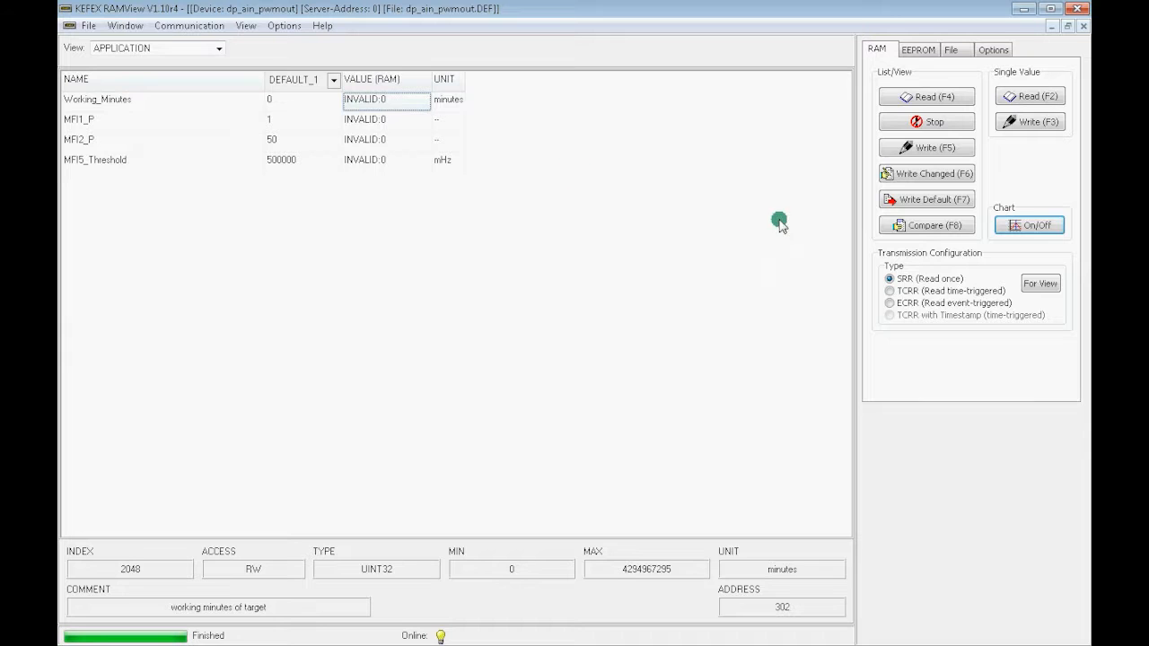
click(922, 101)
click(922, 100)
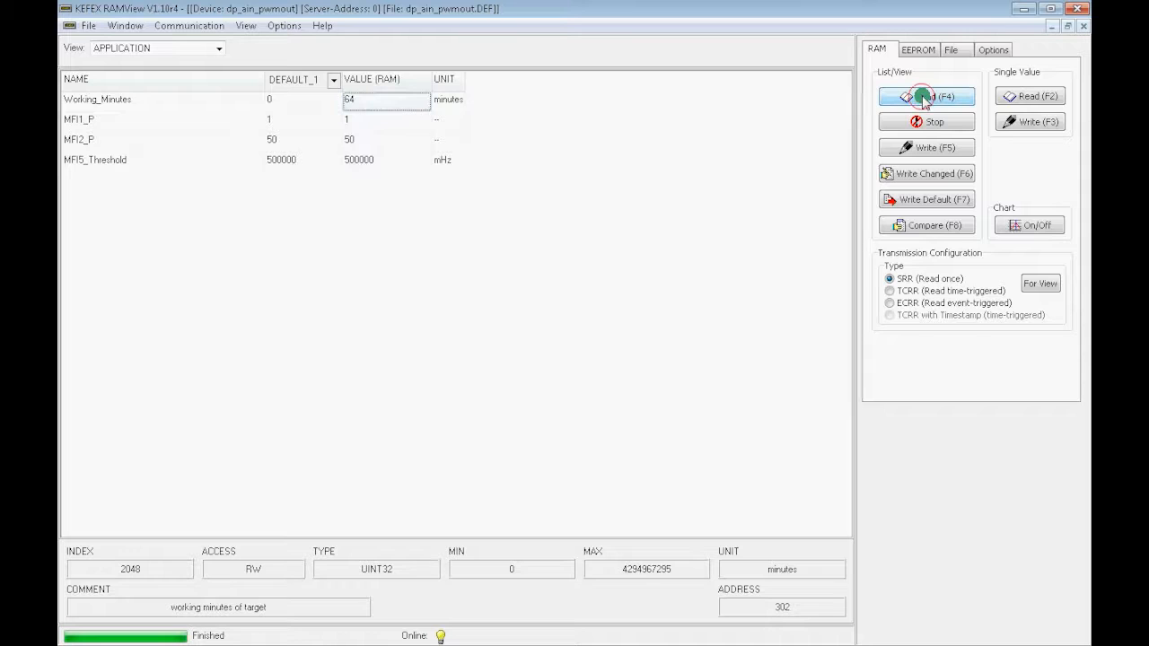
Step: Read the EEPROM values of all variables in the APPLICATION view
click(913, 52)
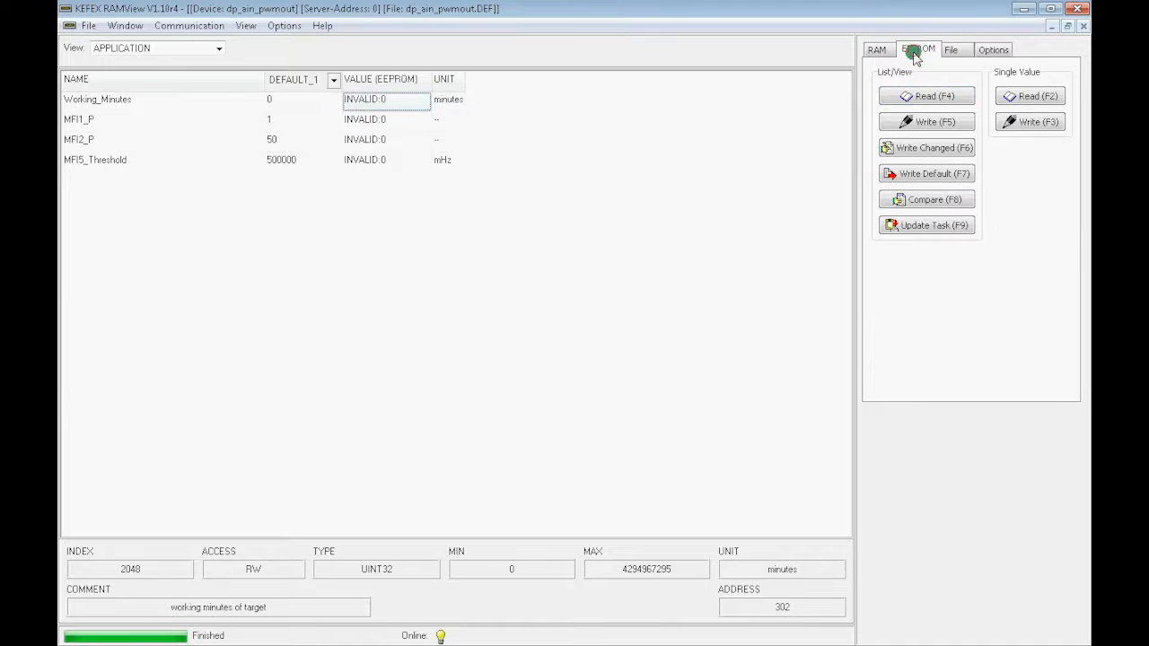
click(908, 99)
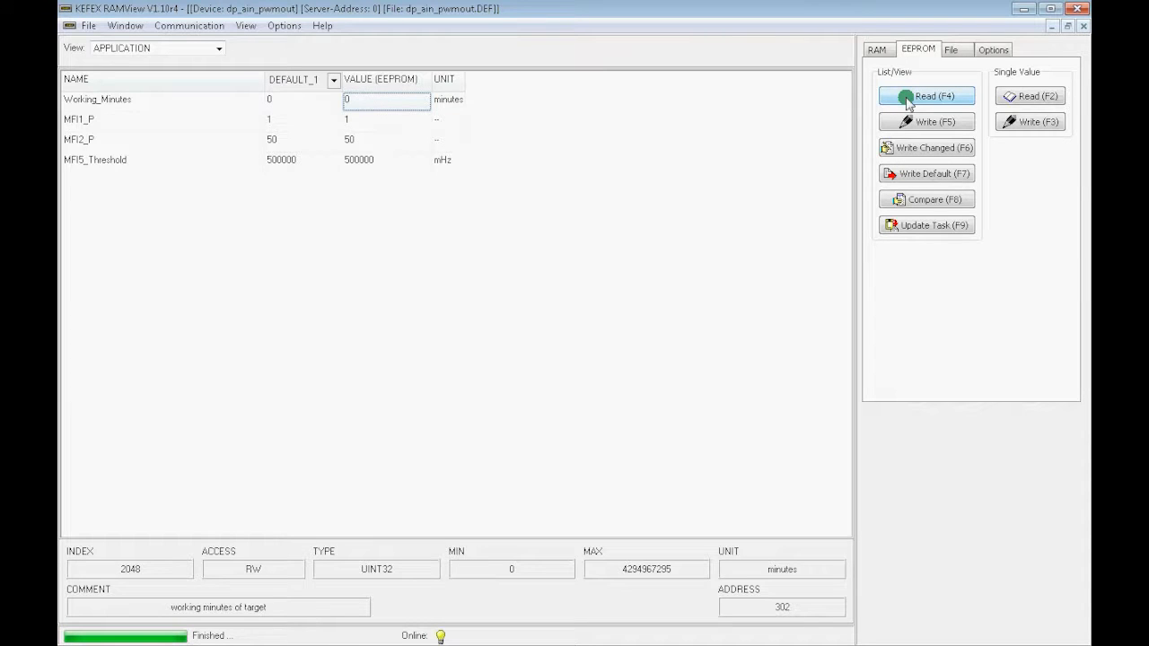
click(386, 124)
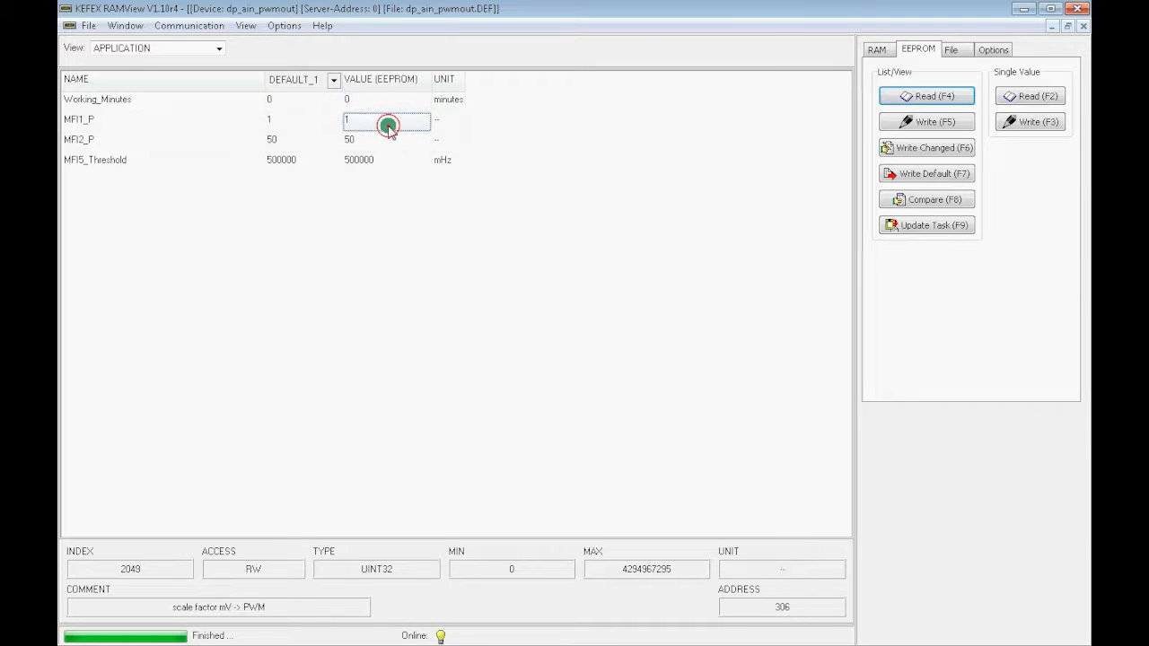
click(388, 126)
click(388, 126)
click(375, 122)
click(375, 122)
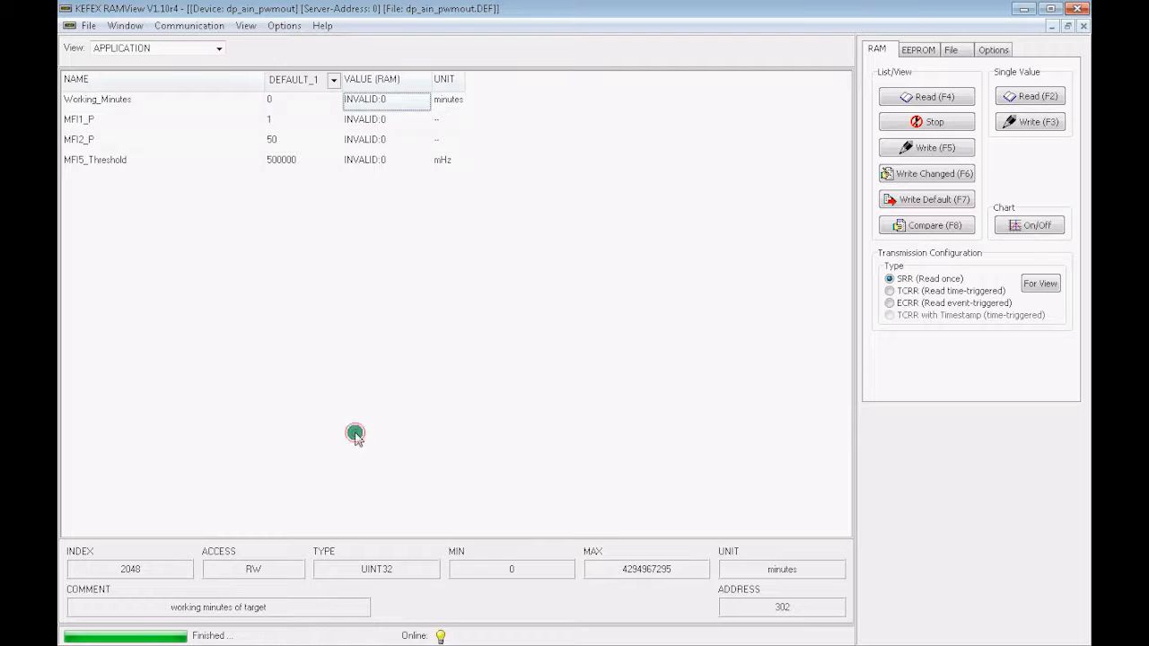
Step: Read the EEPROM list again, set the EEPROM value of MFI1_P to 10, and write the changed value to the ECU
click(915, 51)
click(925, 96)
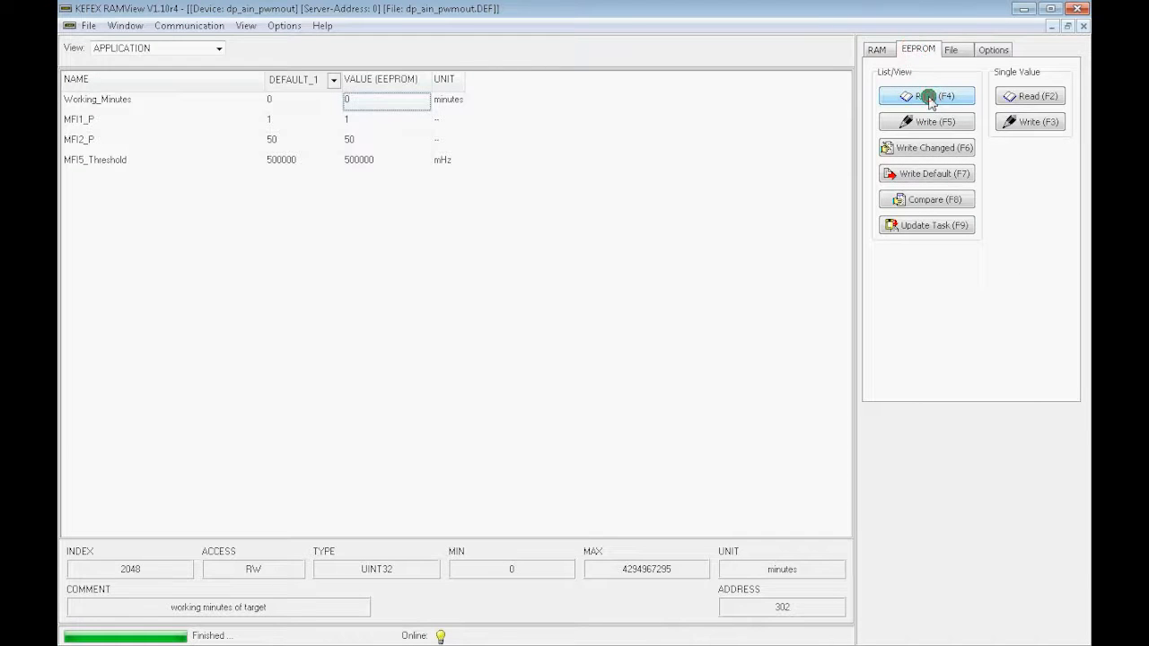
click(390, 123)
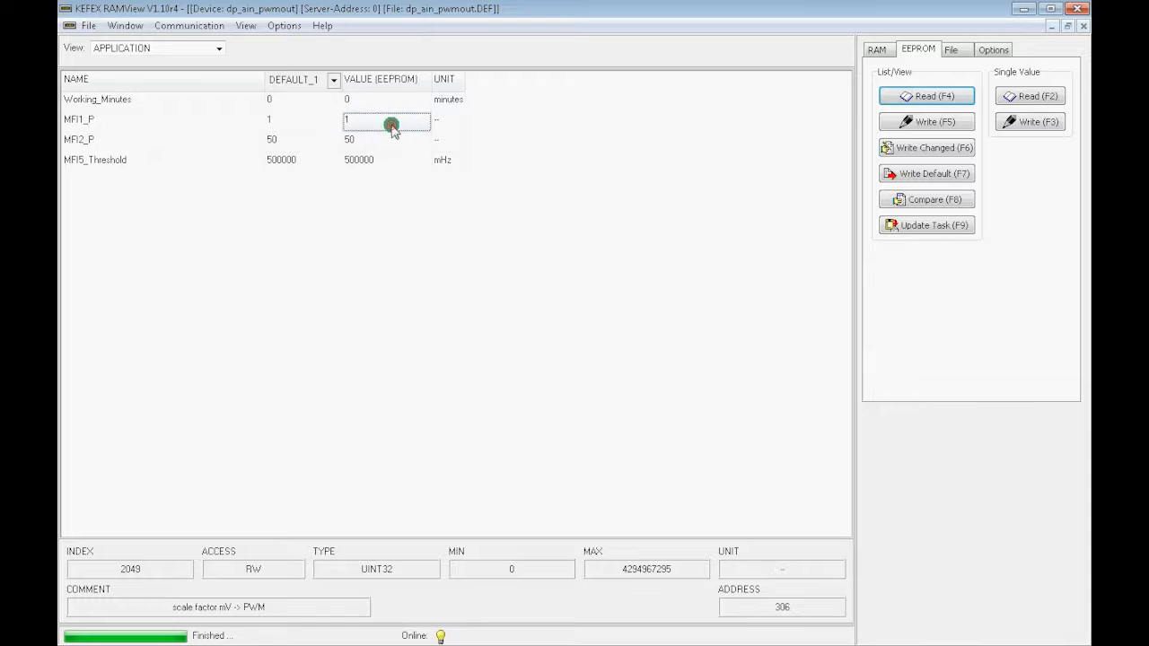
double_click(390, 123)
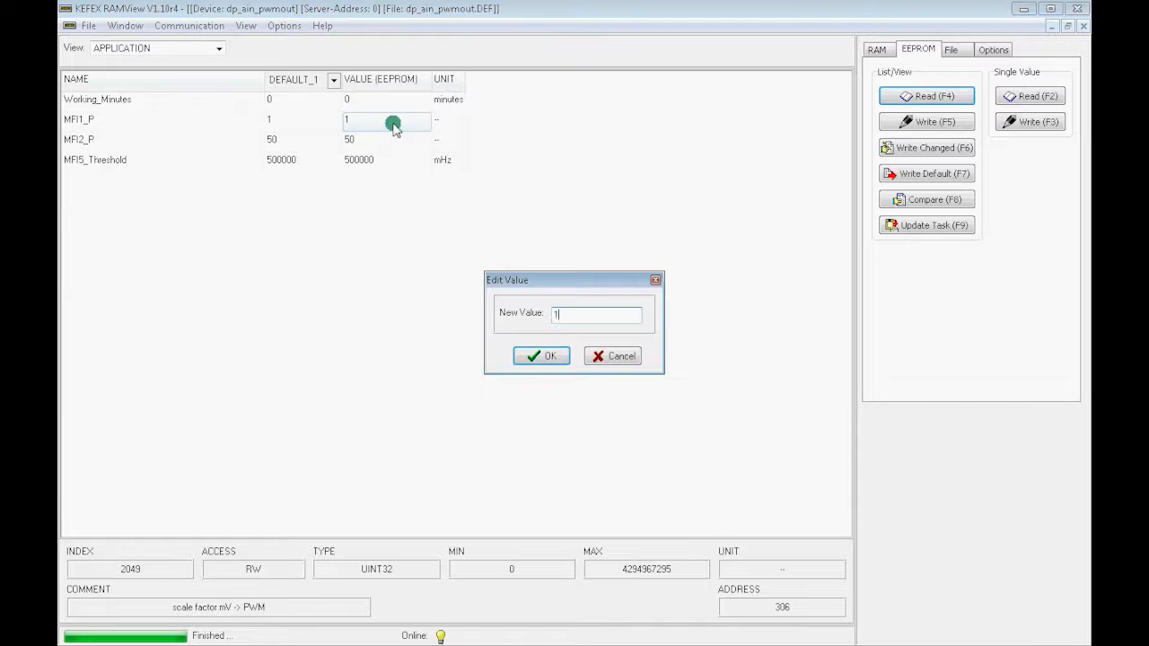
text(0)
key(Return)
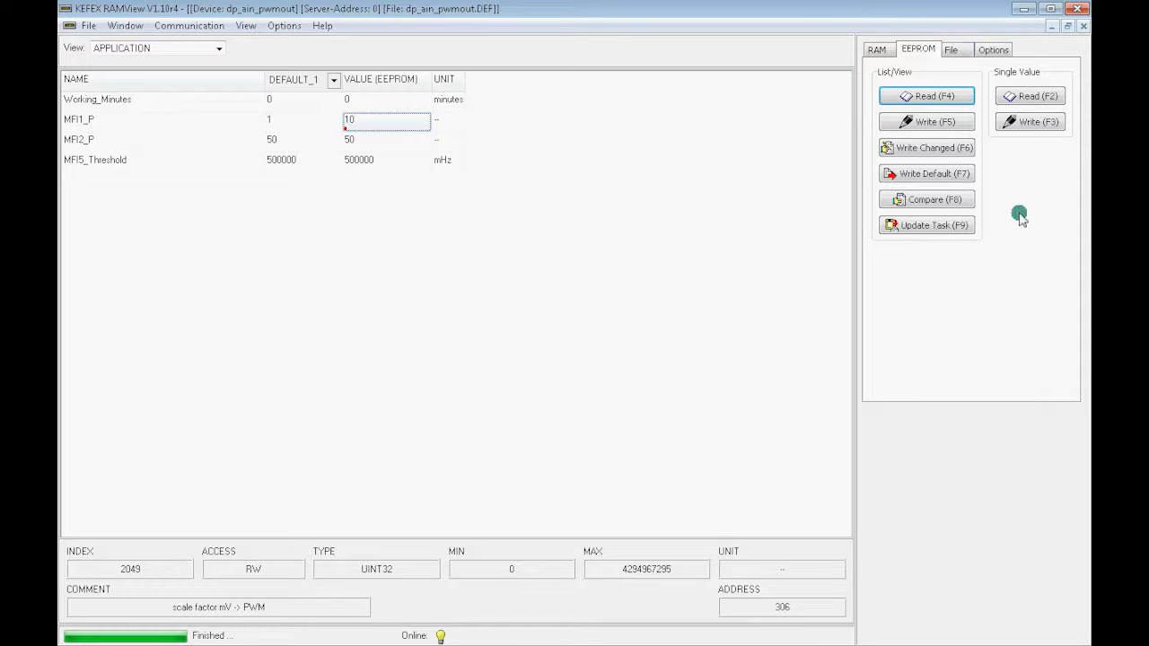
click(949, 157)
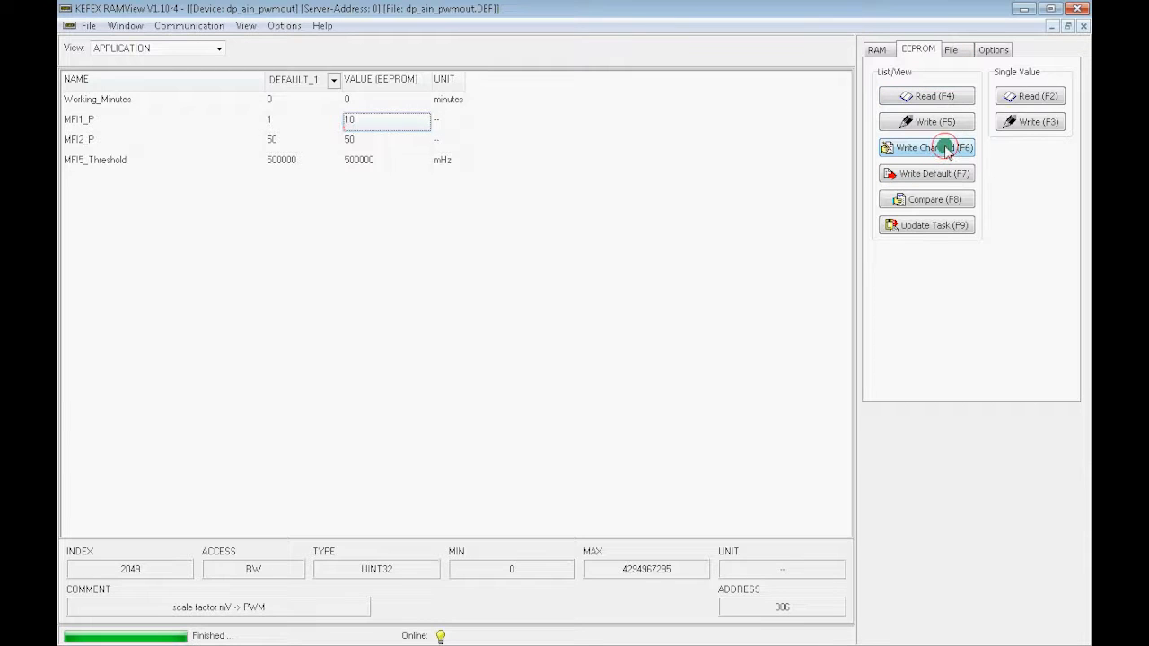
Step: Read the RAM values and the EEPROM values of the APPLICATION variables to compare MFI1_P in both memories
click(877, 49)
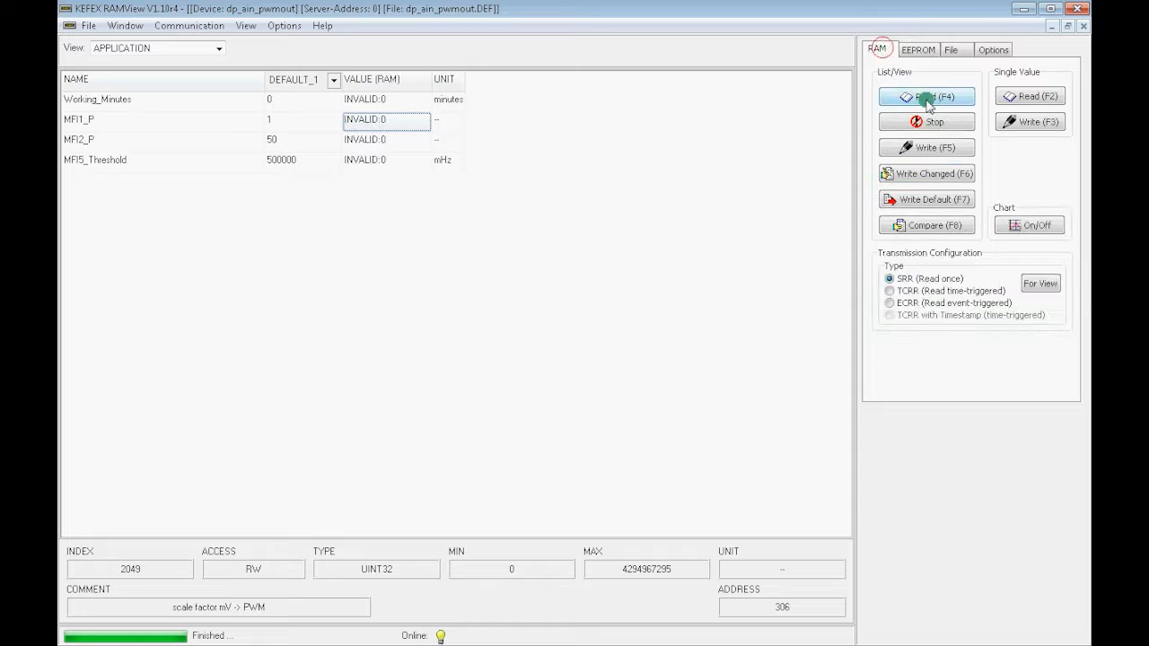
click(915, 50)
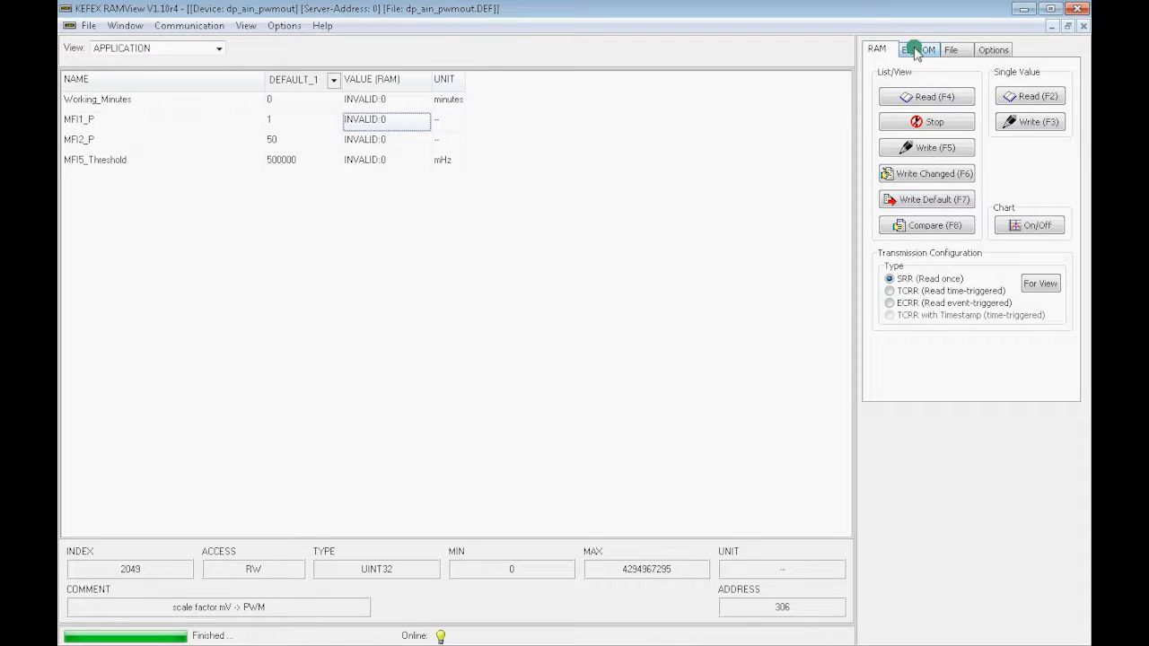
click(937, 96)
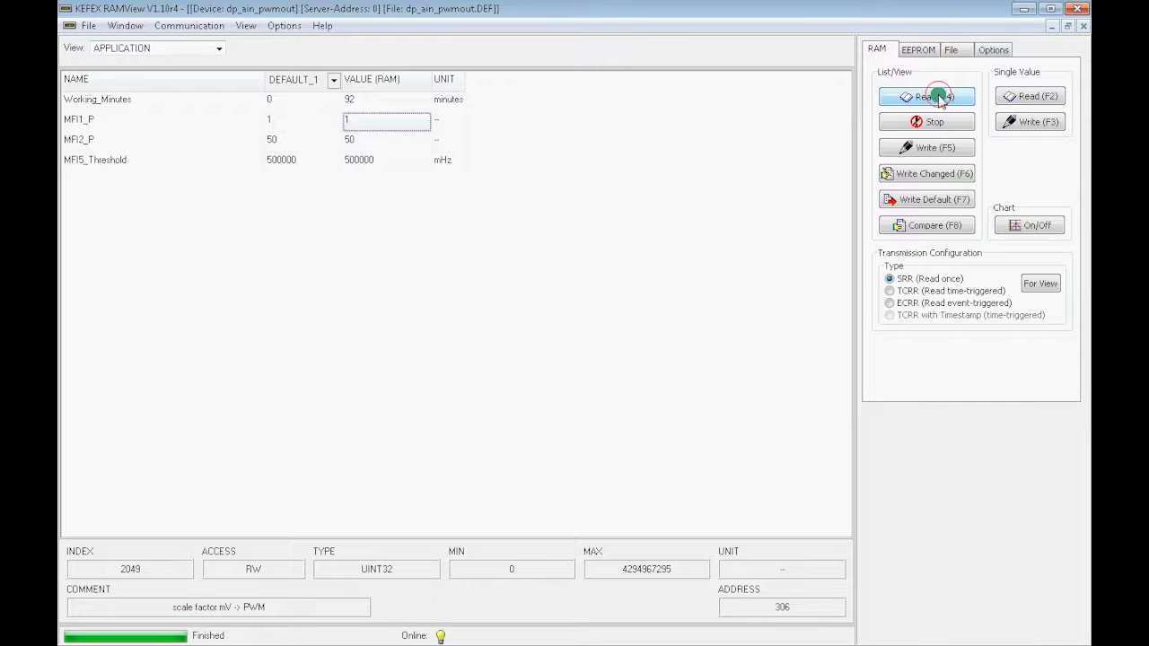
click(933, 57)
click(924, 52)
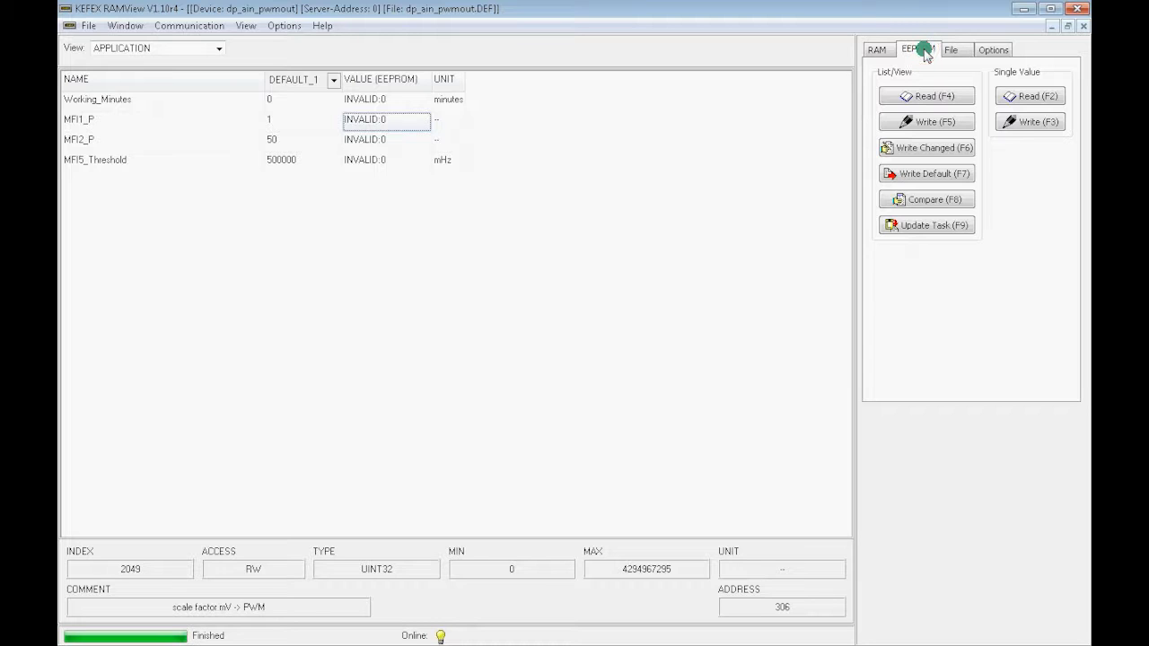
click(921, 95)
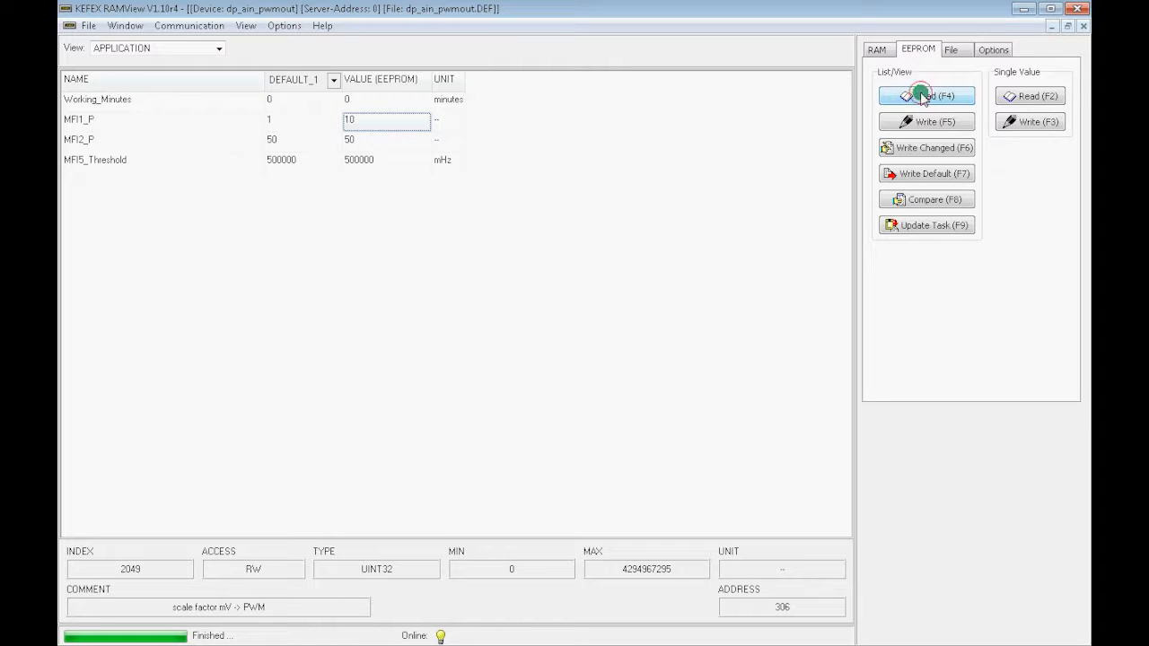
Step: Run the EEPROM update task and read the RAM values of the APPLICATION variables again
click(922, 225)
click(626, 378)
click(875, 49)
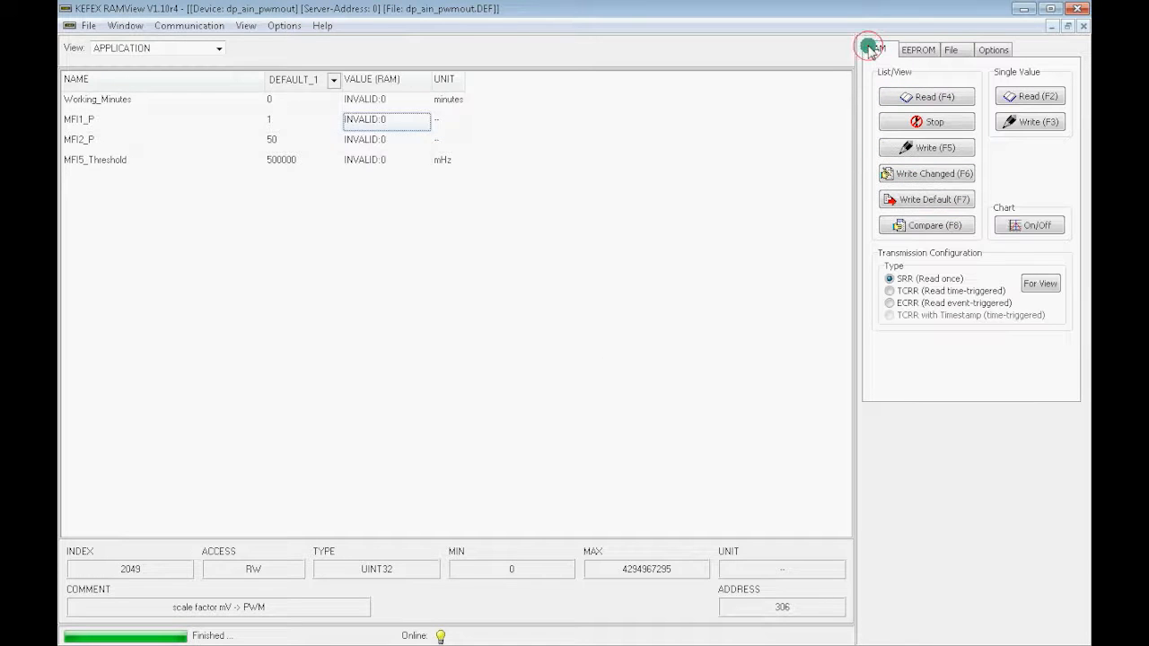
click(922, 97)
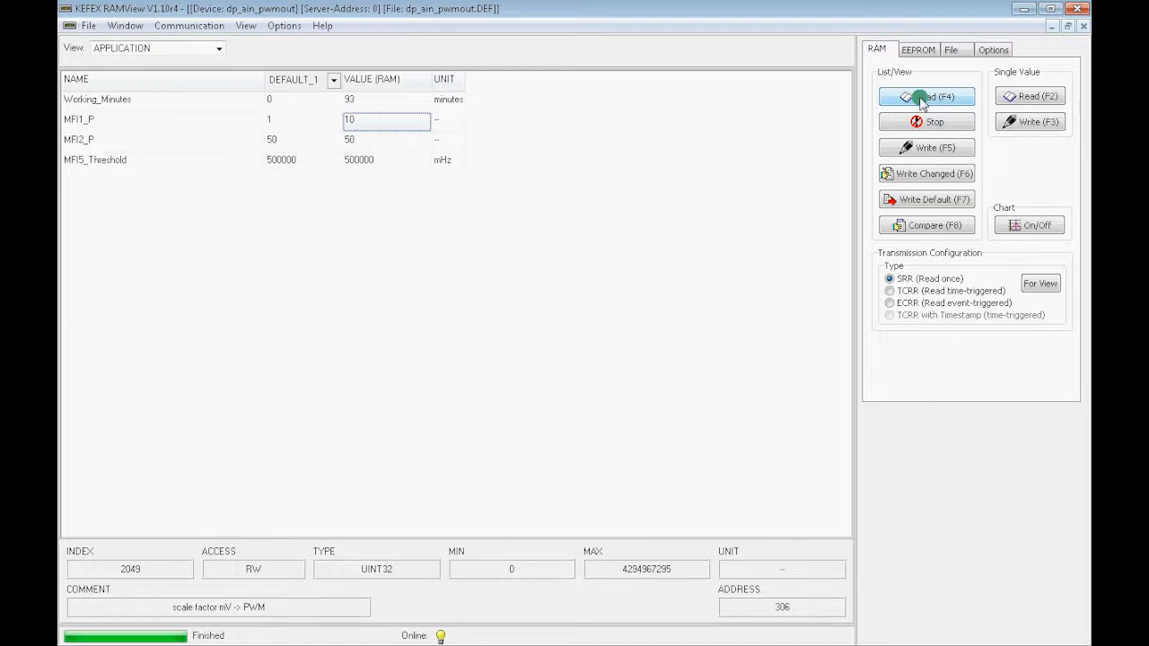
Step: Read the APPLICATION list's EEPROM values and save the data as the RAMView data file Application_V1 in the datapool folder
click(908, 47)
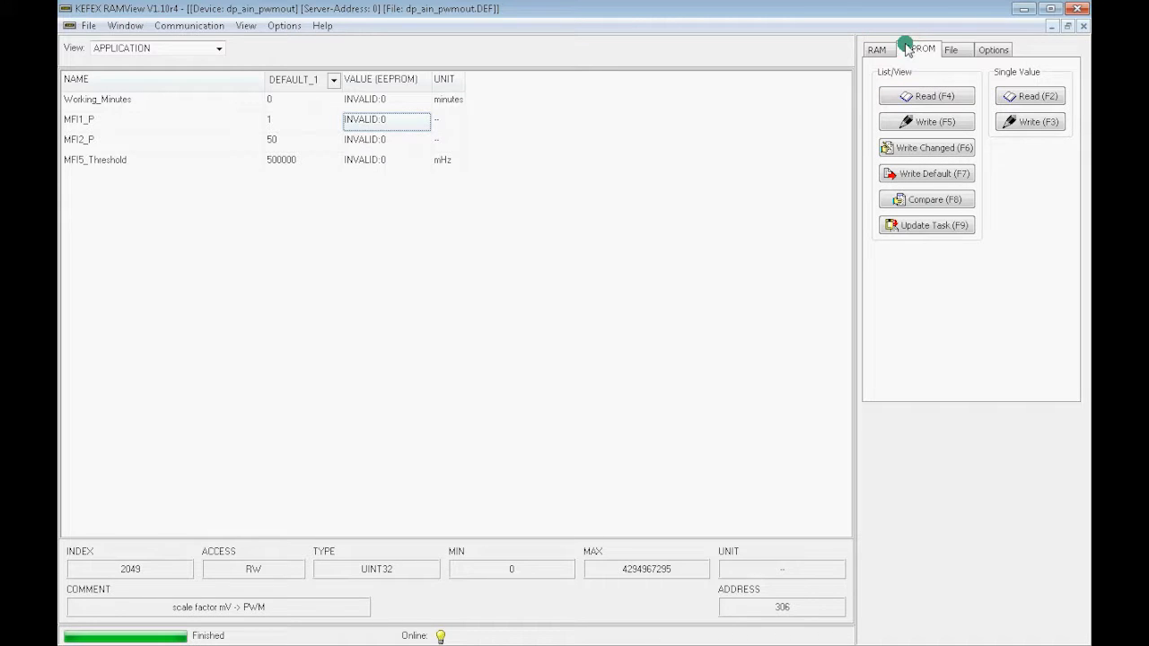
click(85, 25)
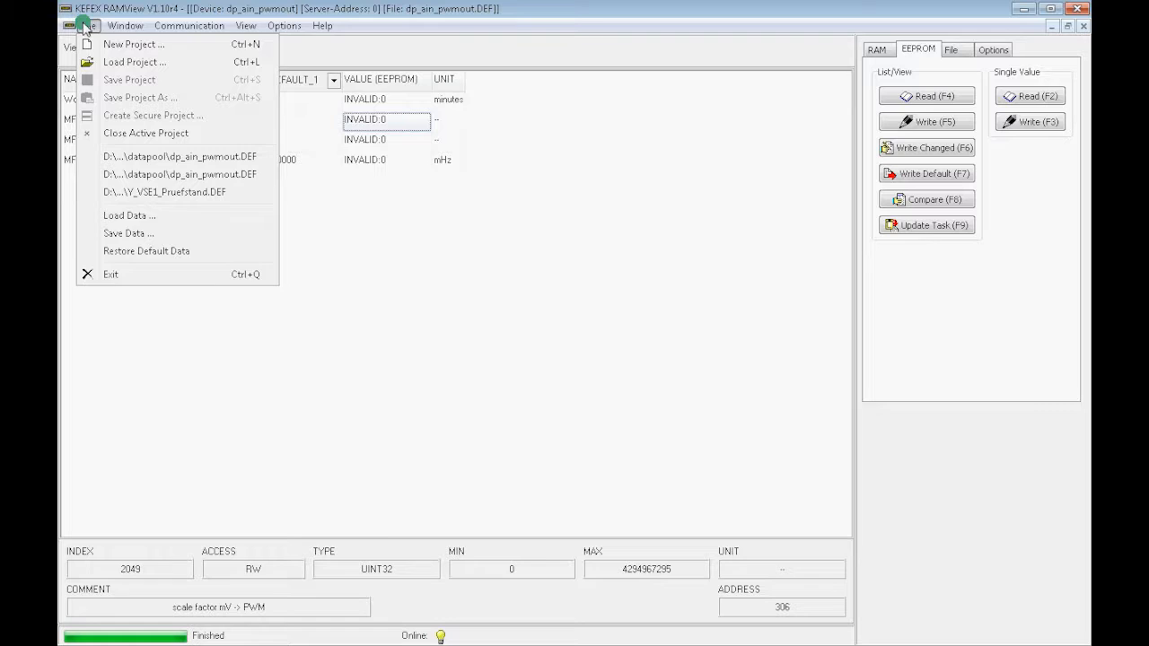
click(664, 235)
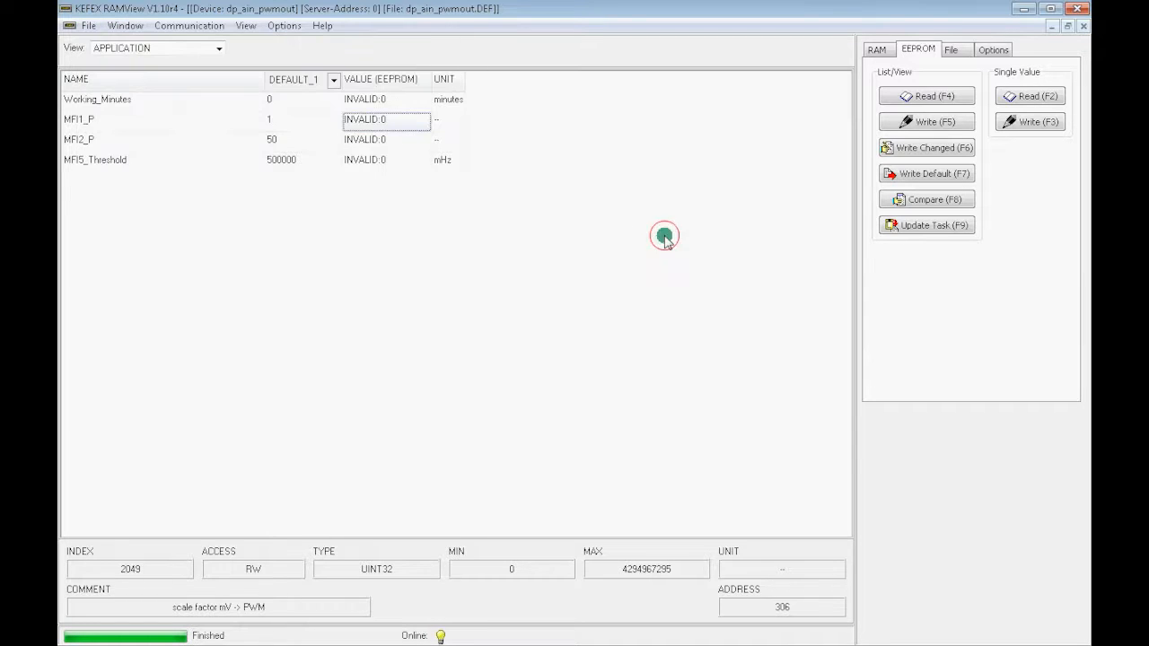
click(902, 95)
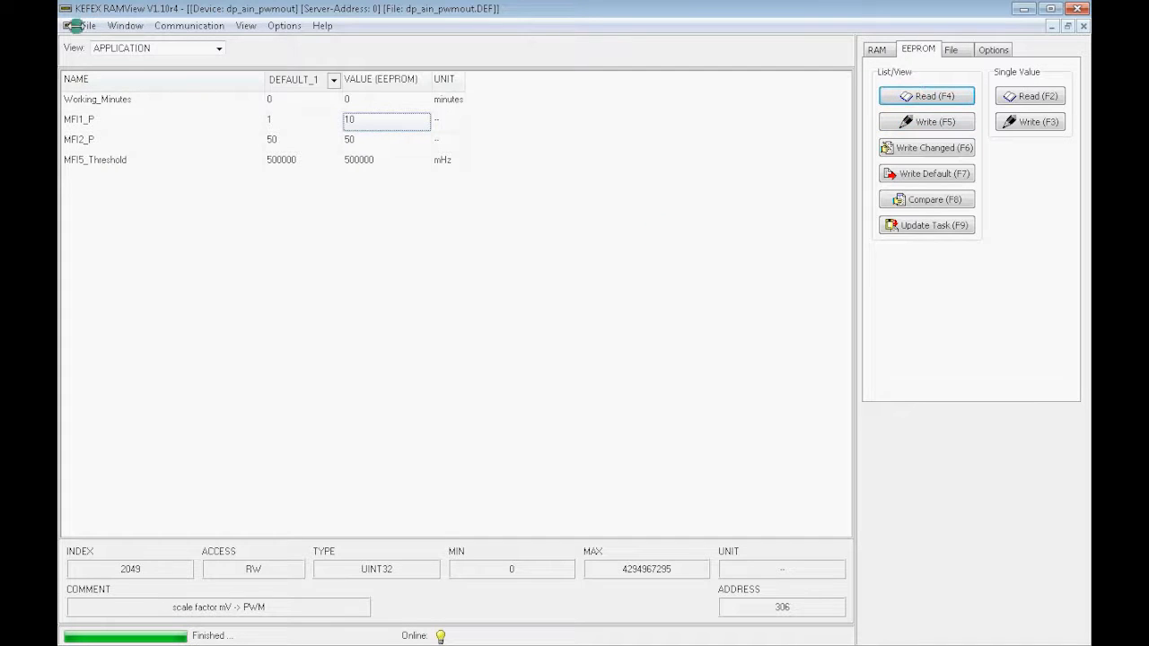
click(79, 25)
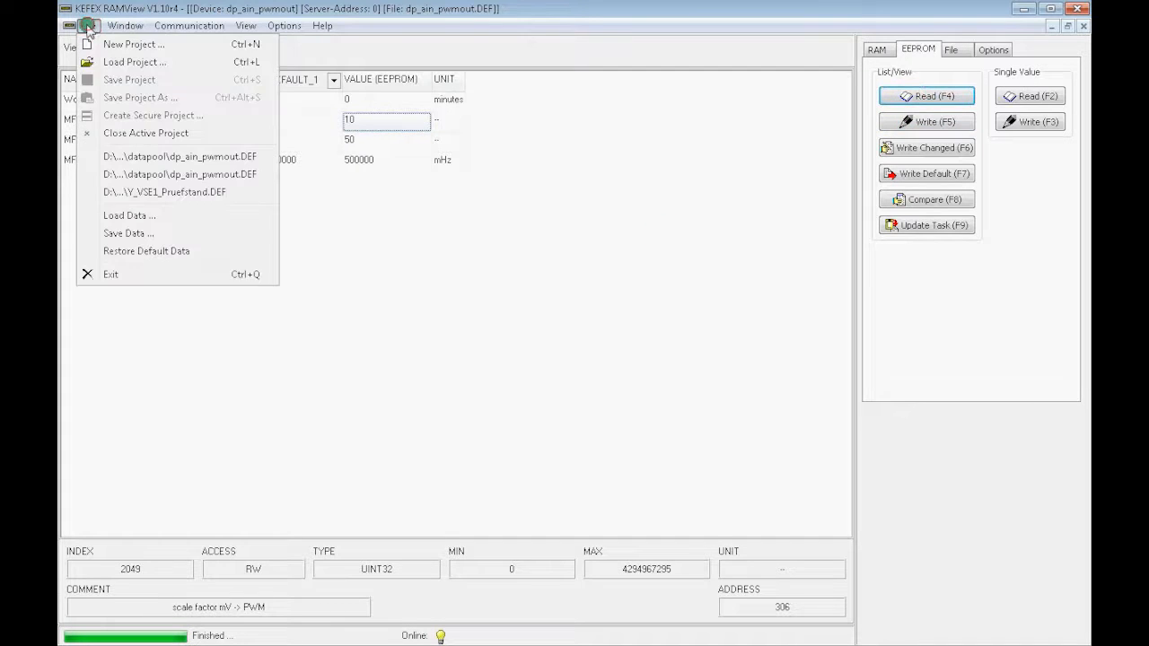
click(136, 233)
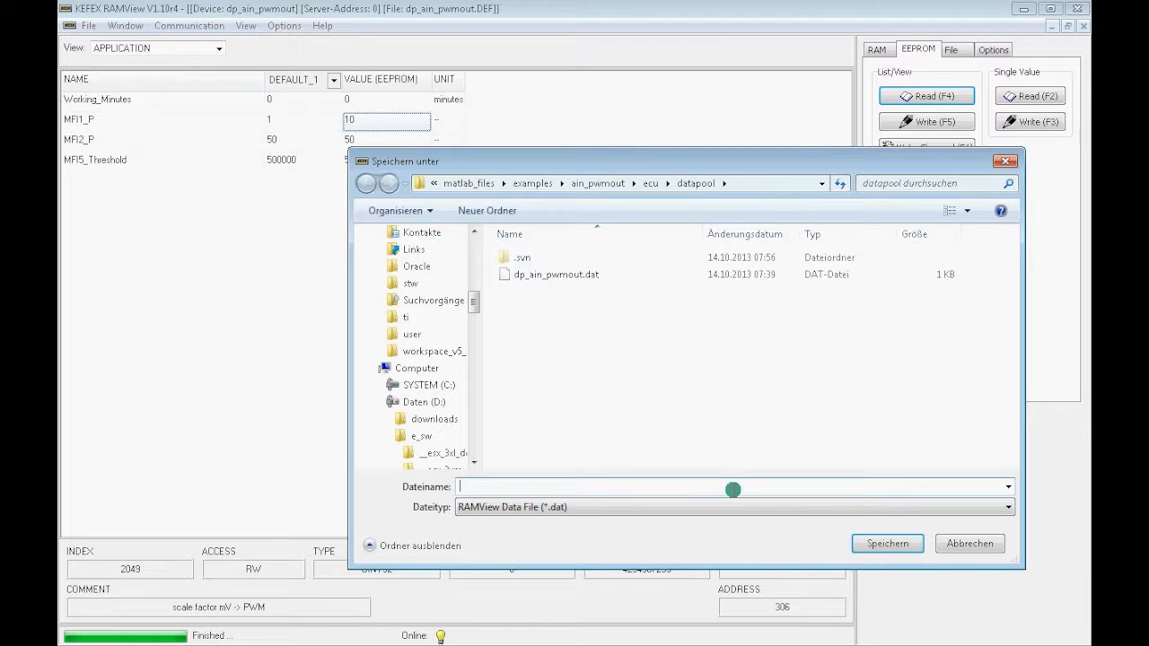
text(Application_V1)
click(885, 543)
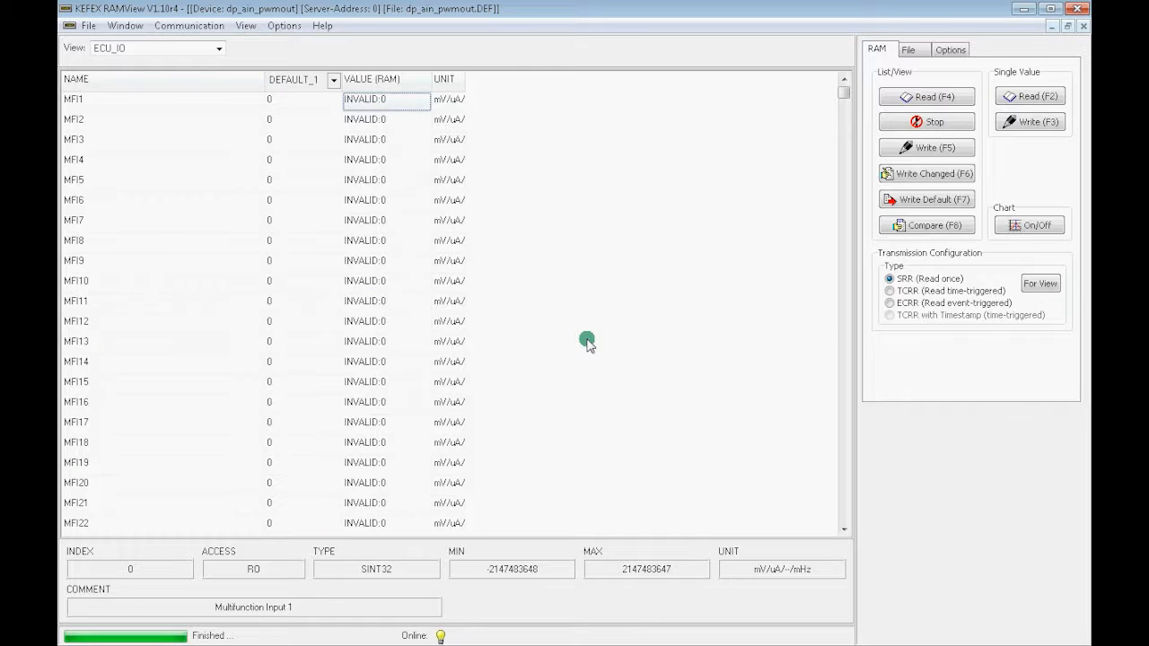
Step: Turn on edit mode for the dp_ain_pwmout project
click(283, 26)
click(310, 96)
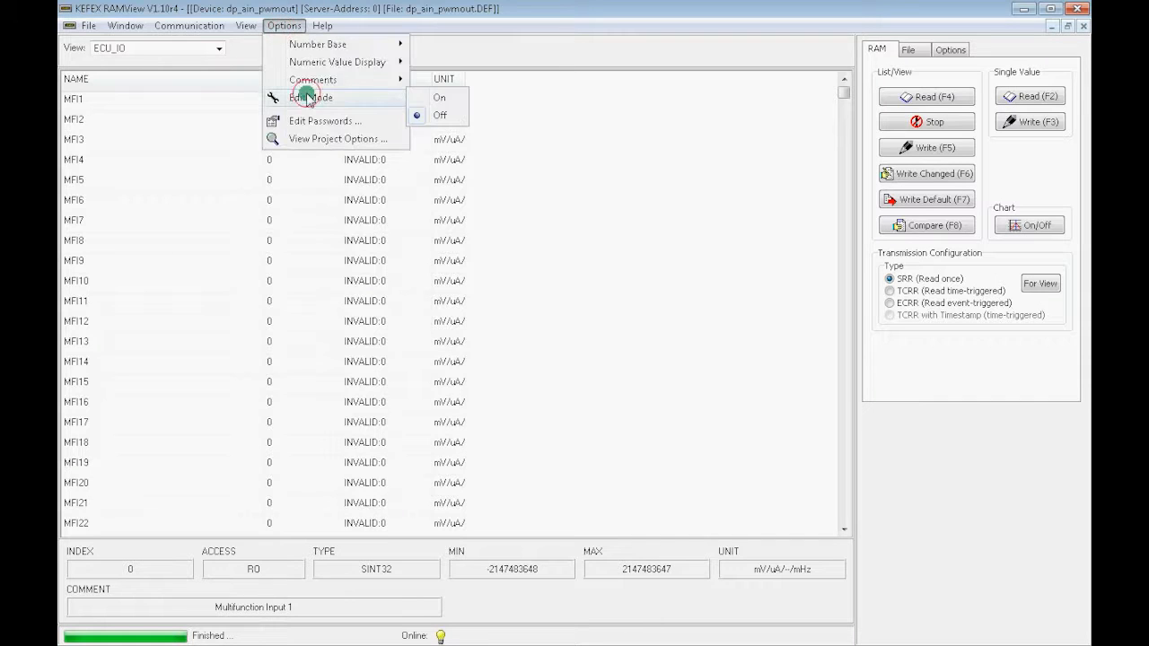
click(436, 97)
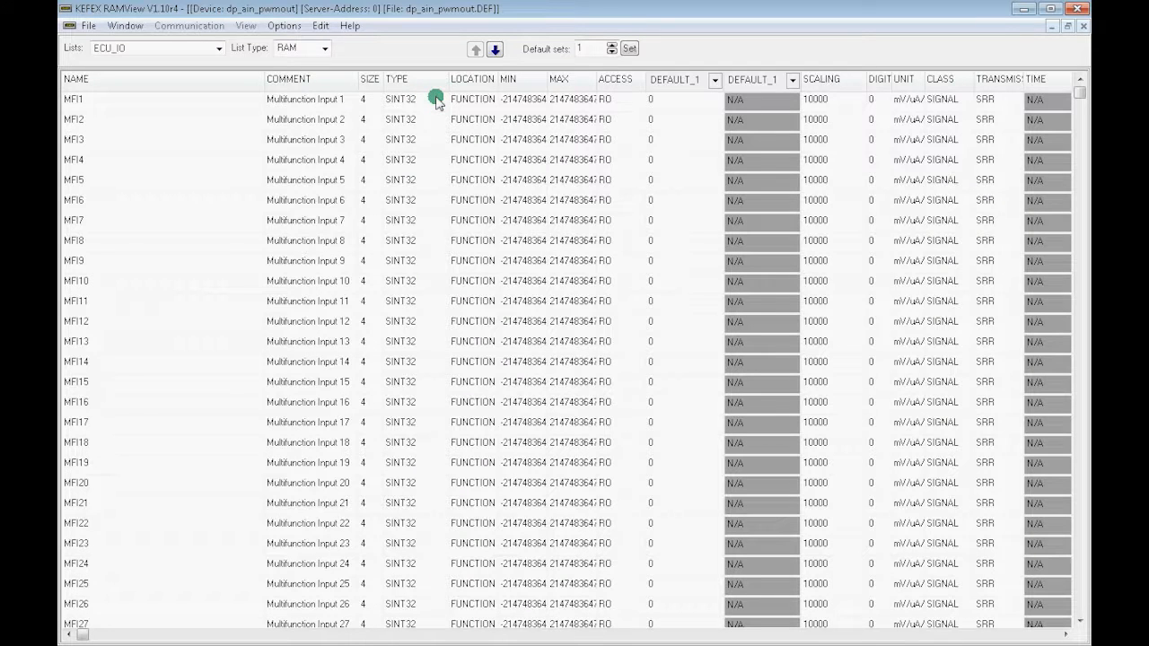
Step: Check the available location options of MFI1 in the ECU_IO list without changing its setting
click(463, 101)
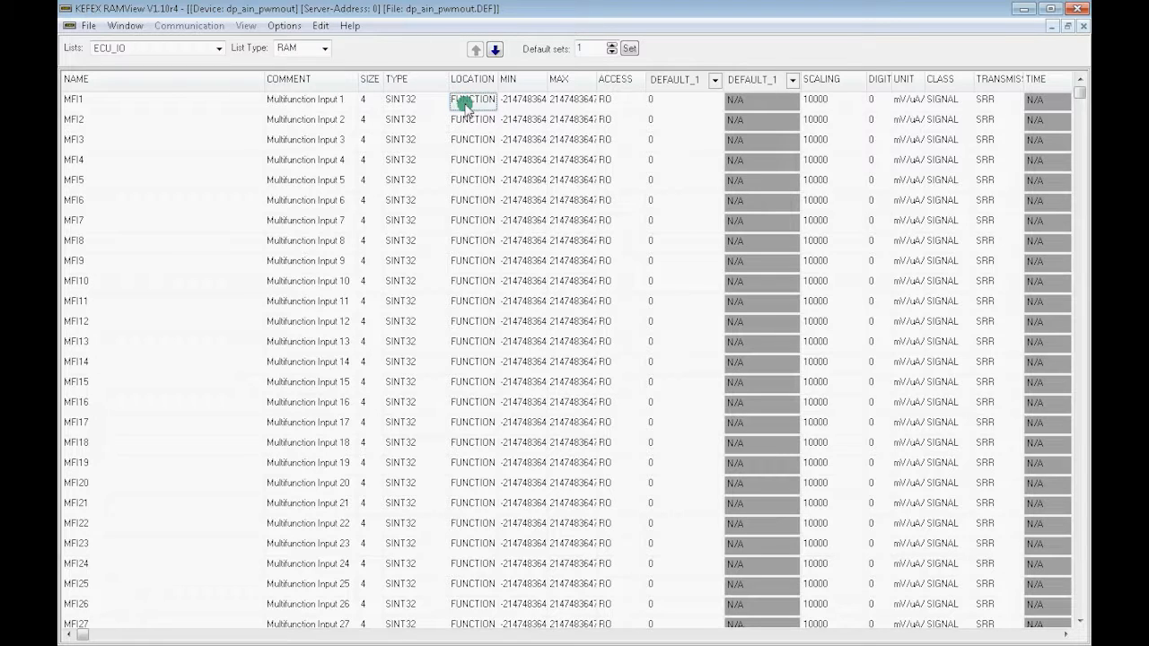
click(463, 102)
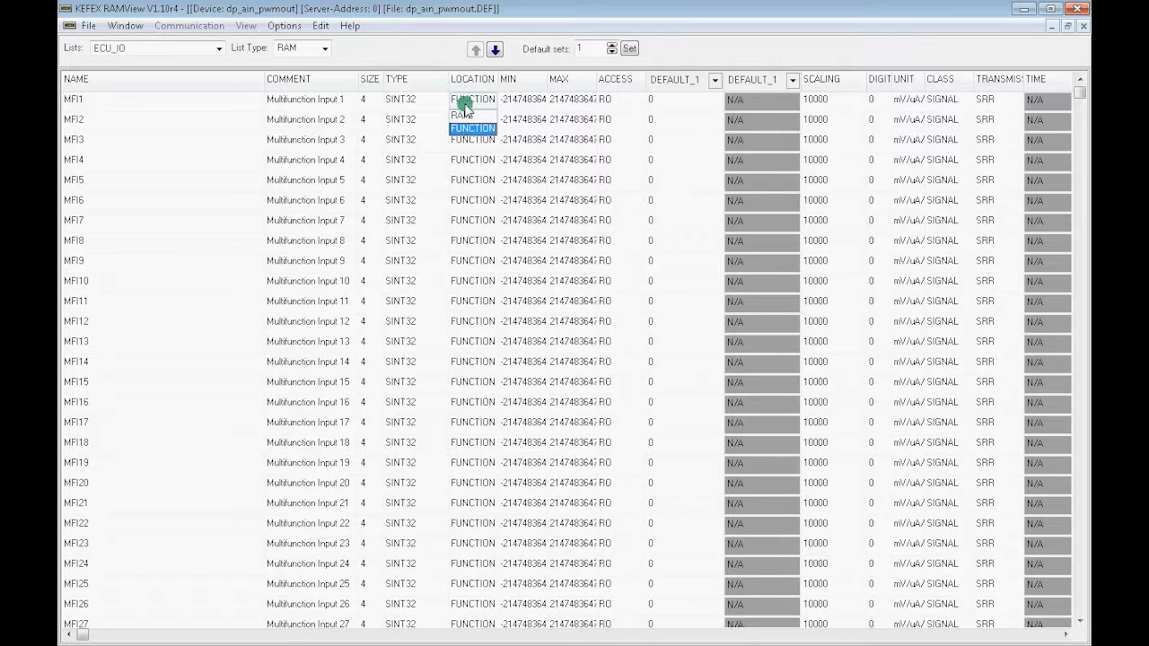
click(515, 115)
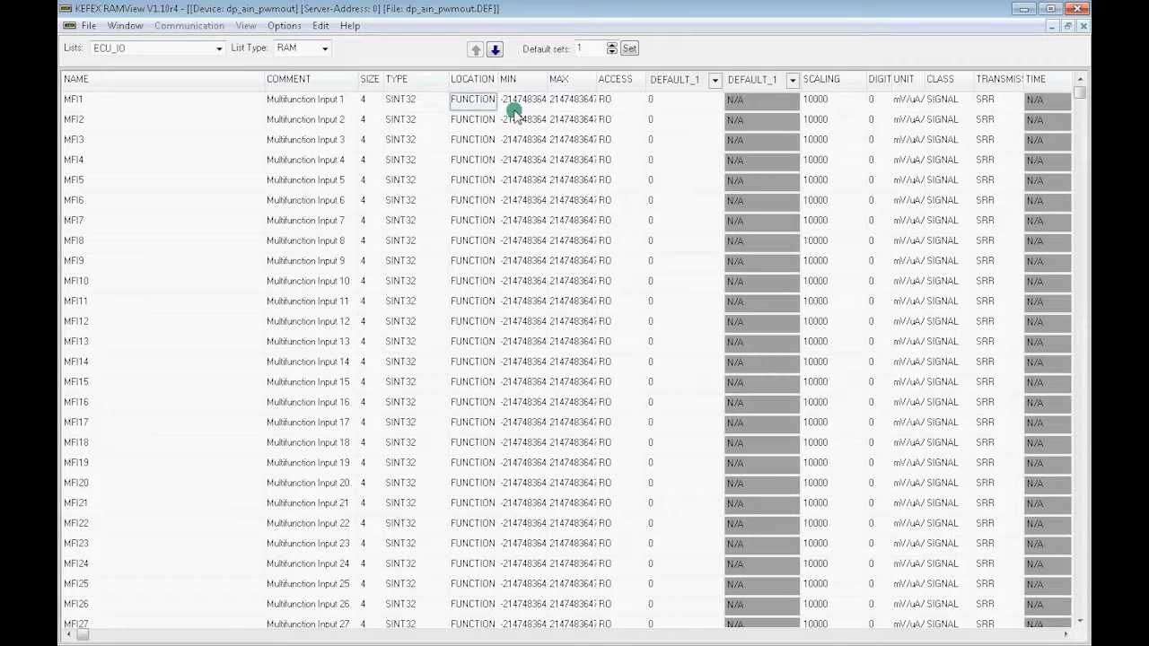
Step: Open the ERRORS list and check the location options of ErrorEepromInit, keeping it set to RAM
click(215, 49)
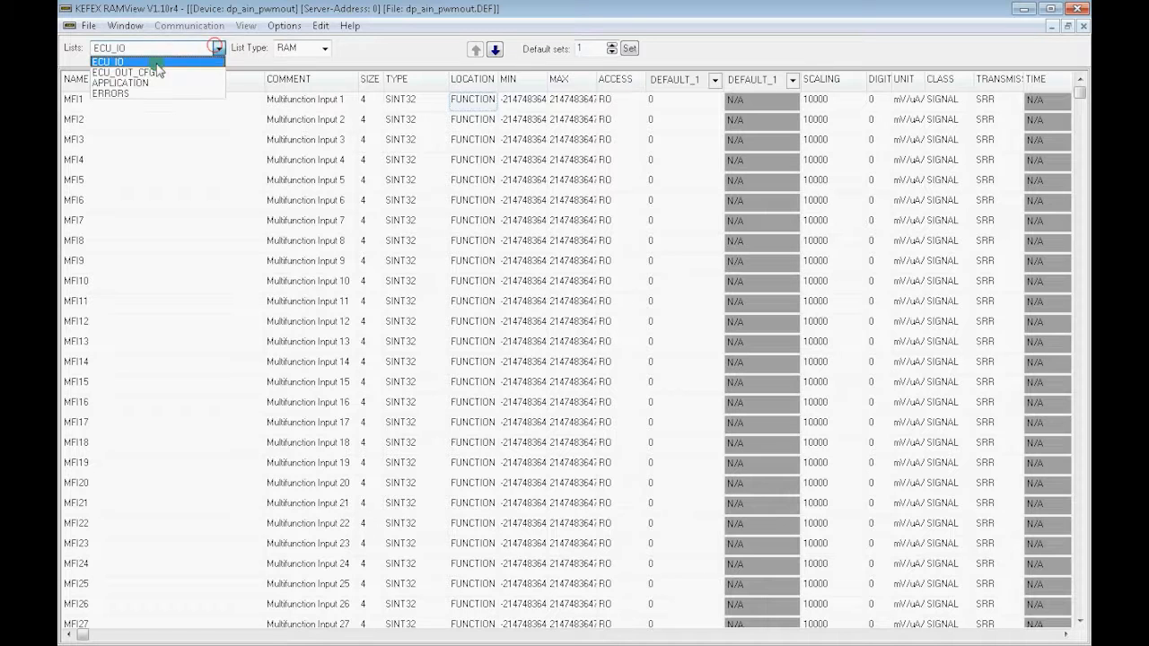
click(124, 93)
click(473, 106)
click(478, 108)
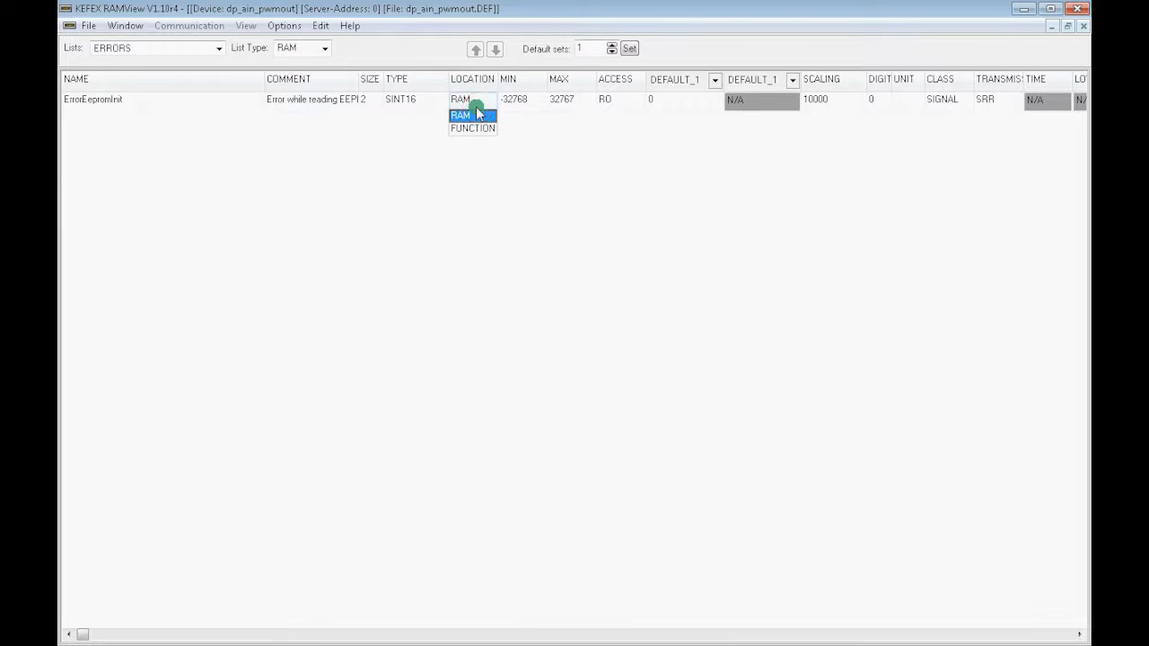
click(478, 112)
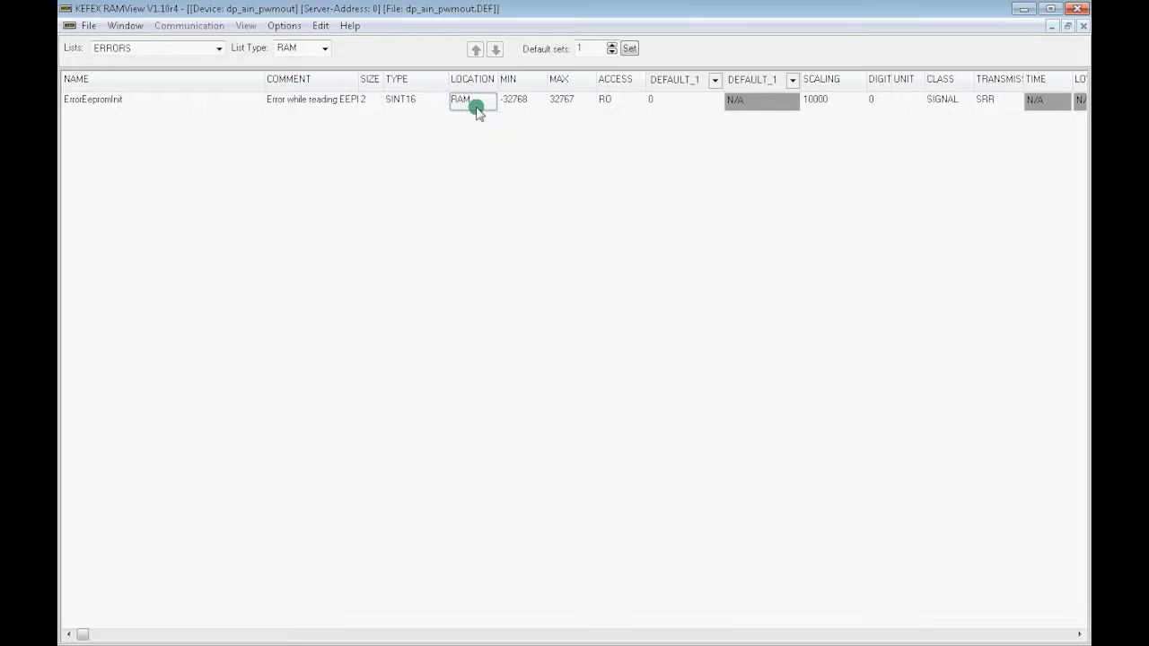
Step: Export the datapool as C source to the ecu\src\dp_src folder, overwriting the existing dp_appl.c
click(320, 25)
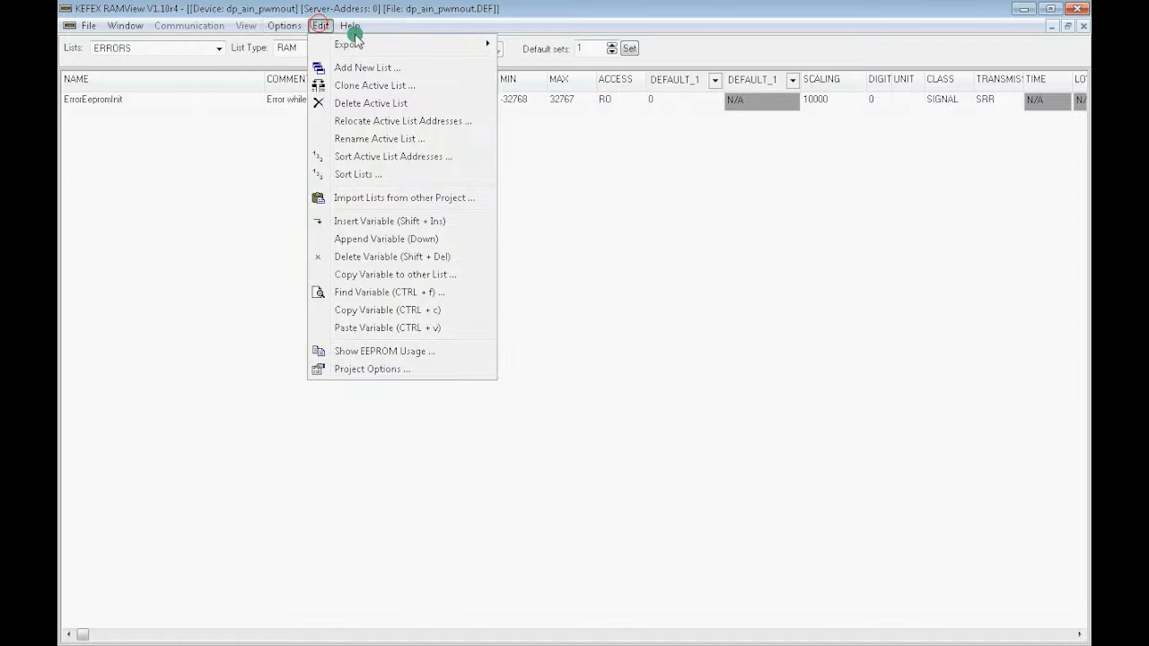
mouse_move(350, 43)
click(544, 71)
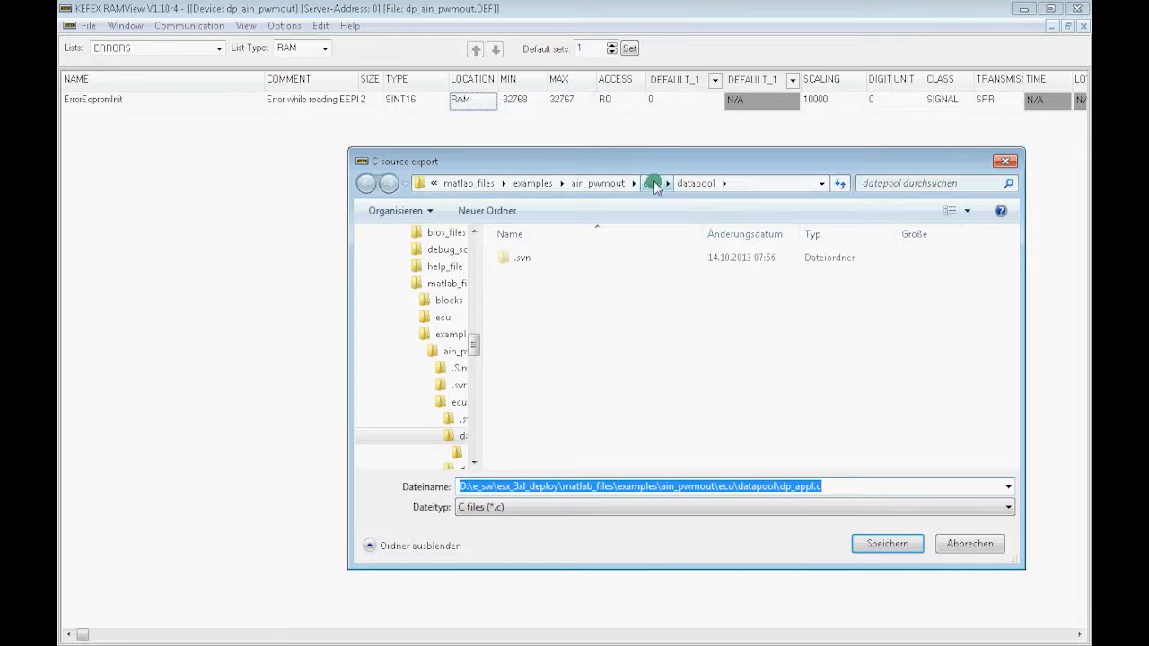
click(650, 183)
double_click(525, 347)
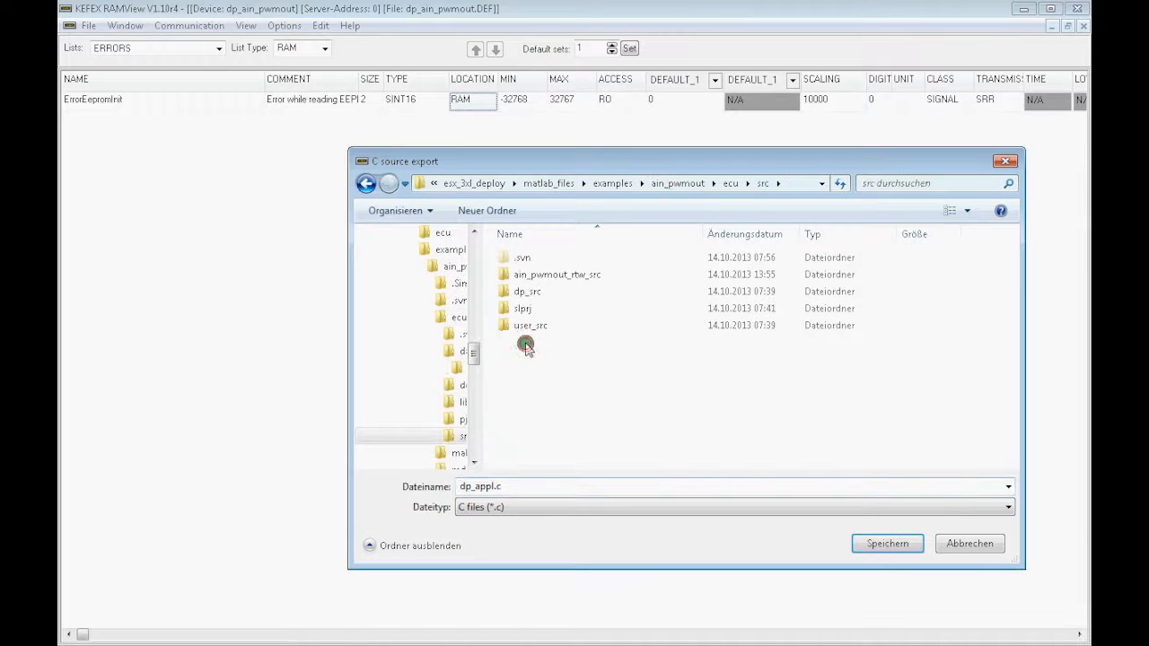
double_click(533, 291)
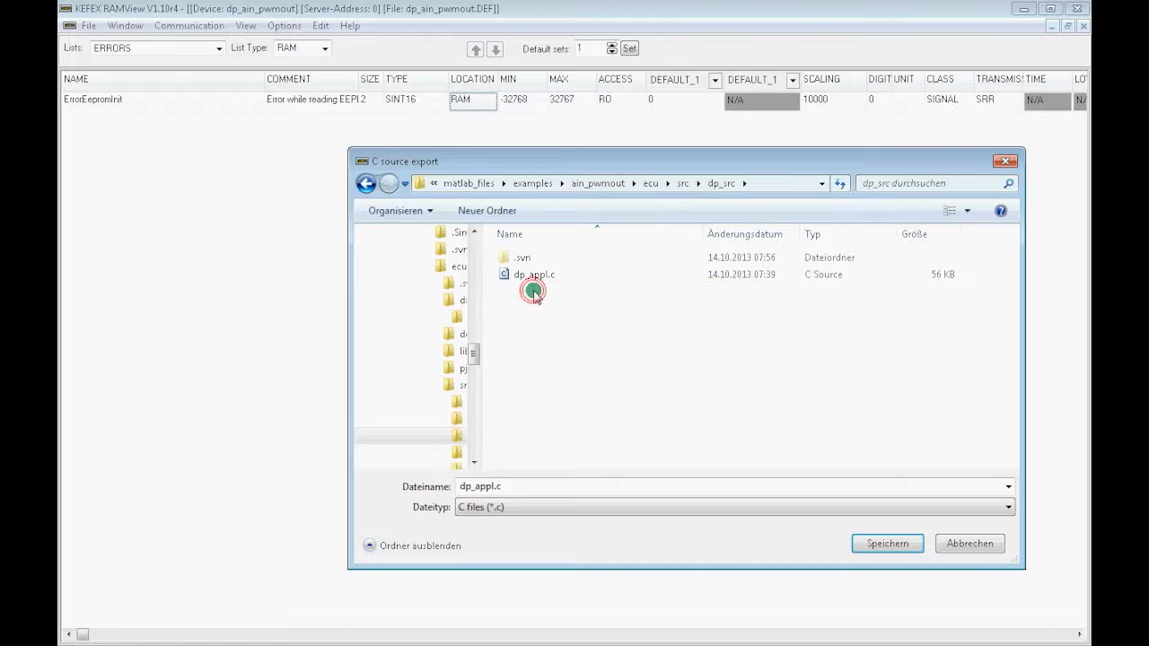
click(529, 276)
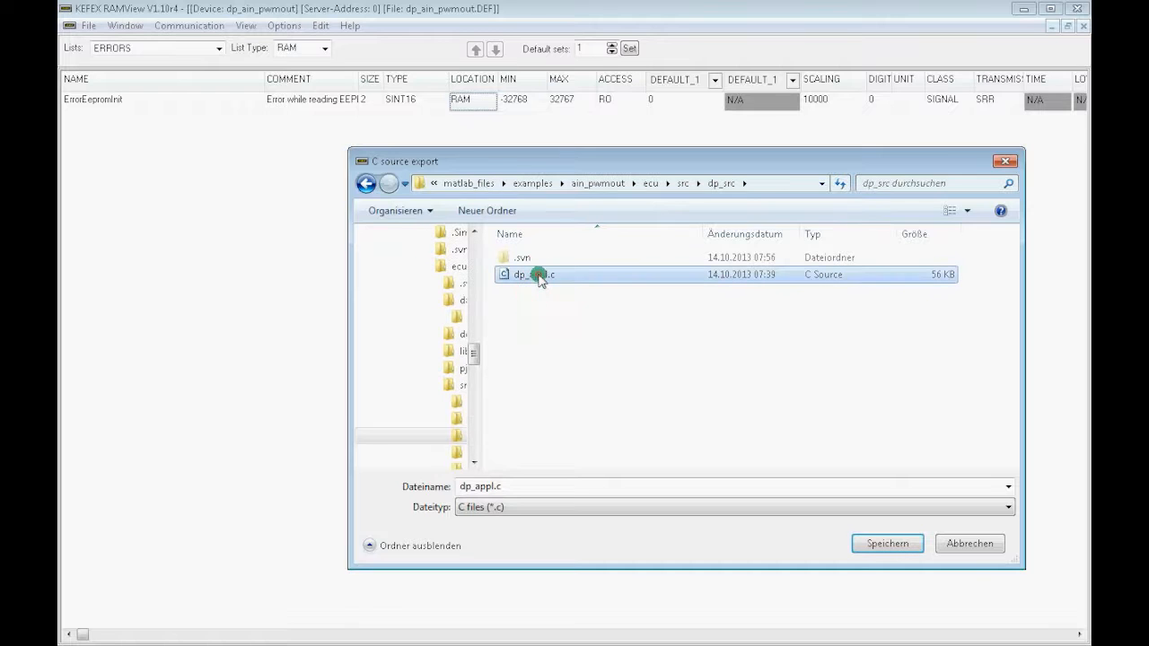
click(885, 546)
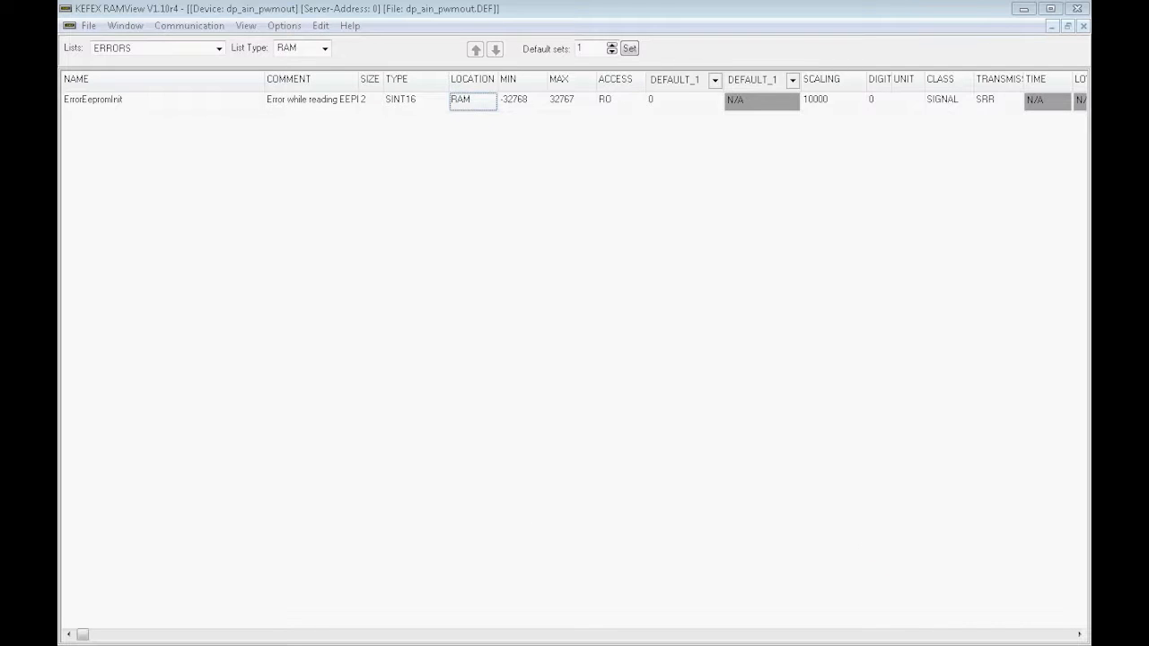
click(540, 420)
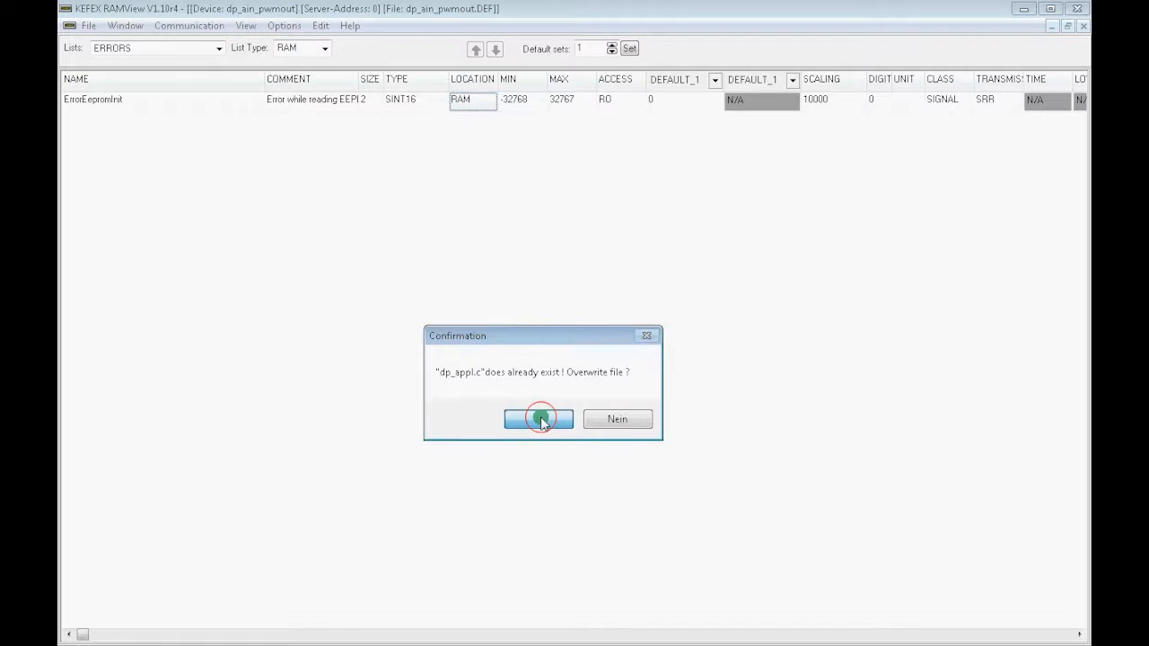
Step: Export the DPM file for Simulink with default set DEFAULT_1 and all four lists, overwriting dp_ain_pwmout.dpm in ecu\src\dp_src
click(318, 25)
mouse_move(349, 43)
click(557, 87)
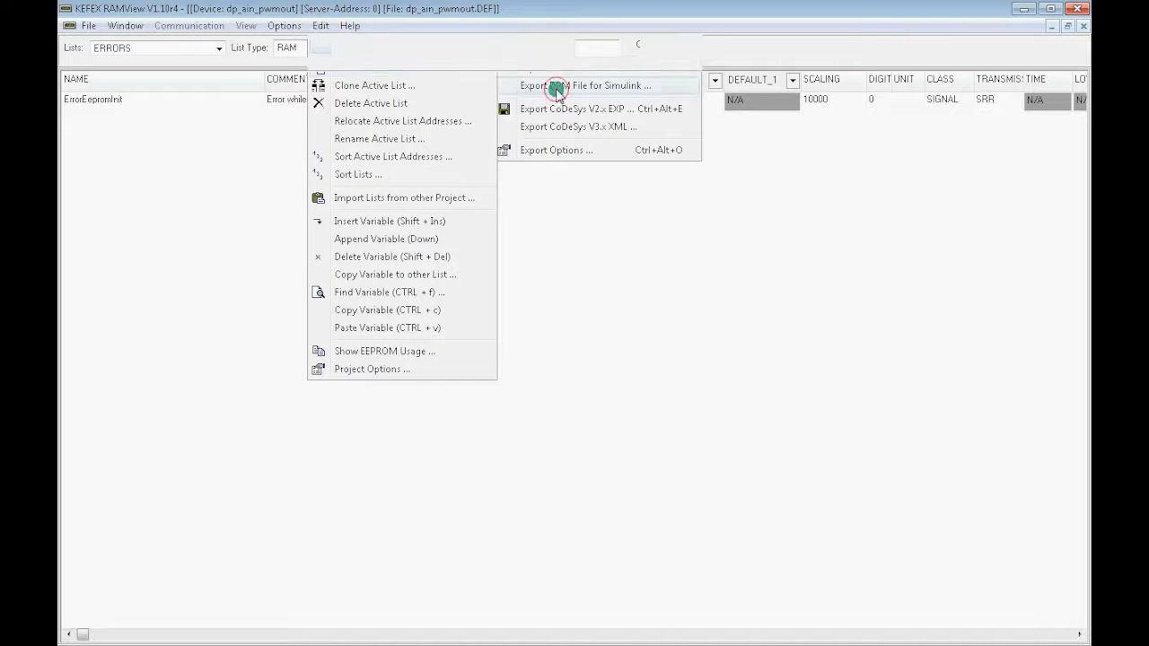
click(648, 184)
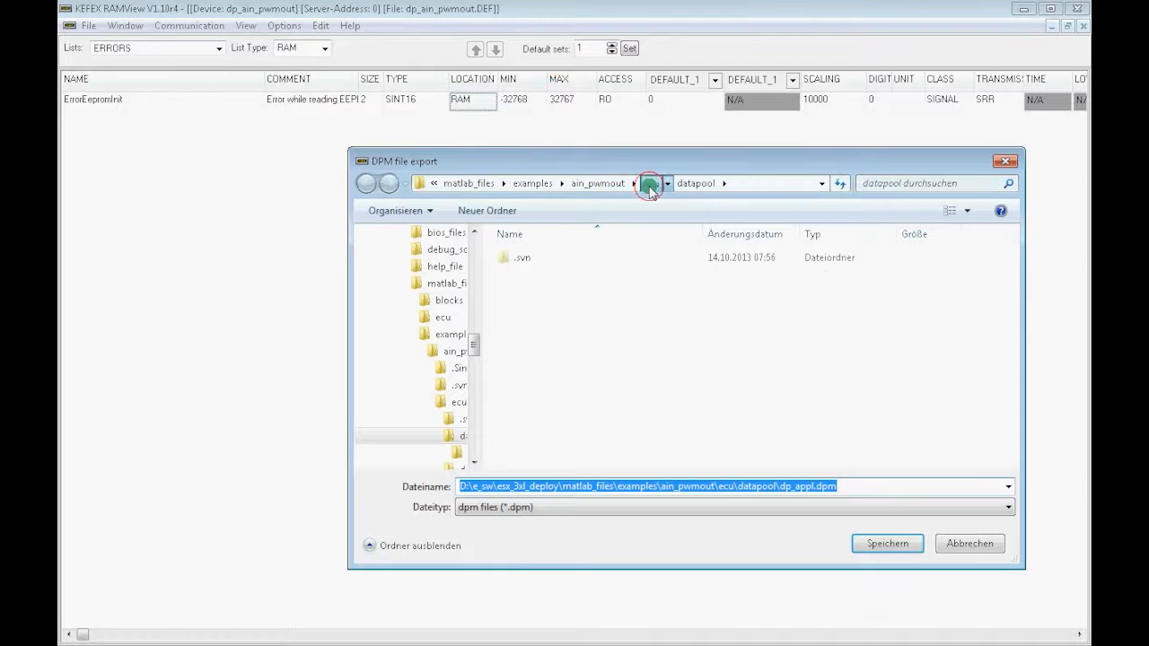
double_click(527, 341)
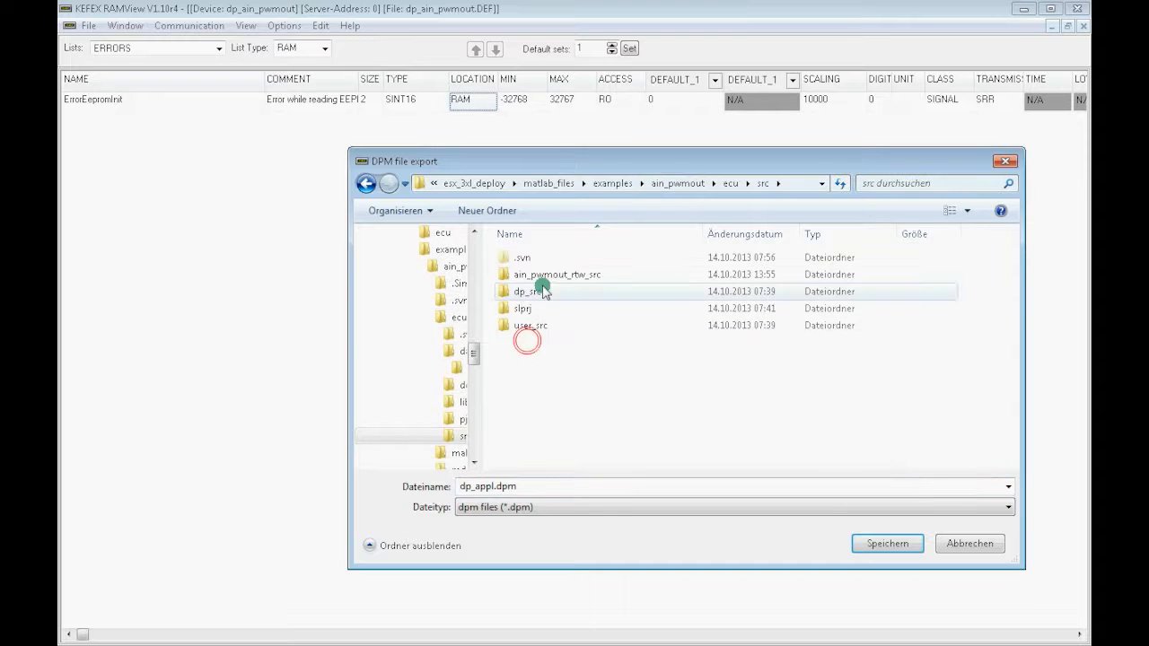
double_click(530, 292)
click(533, 277)
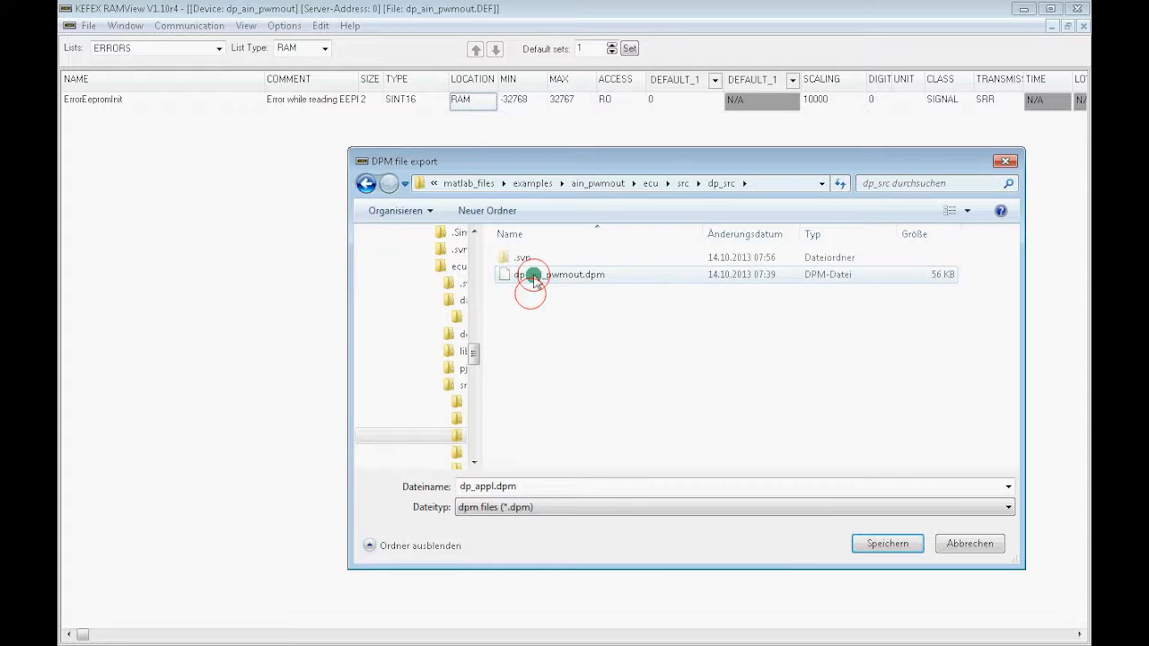
click(871, 543)
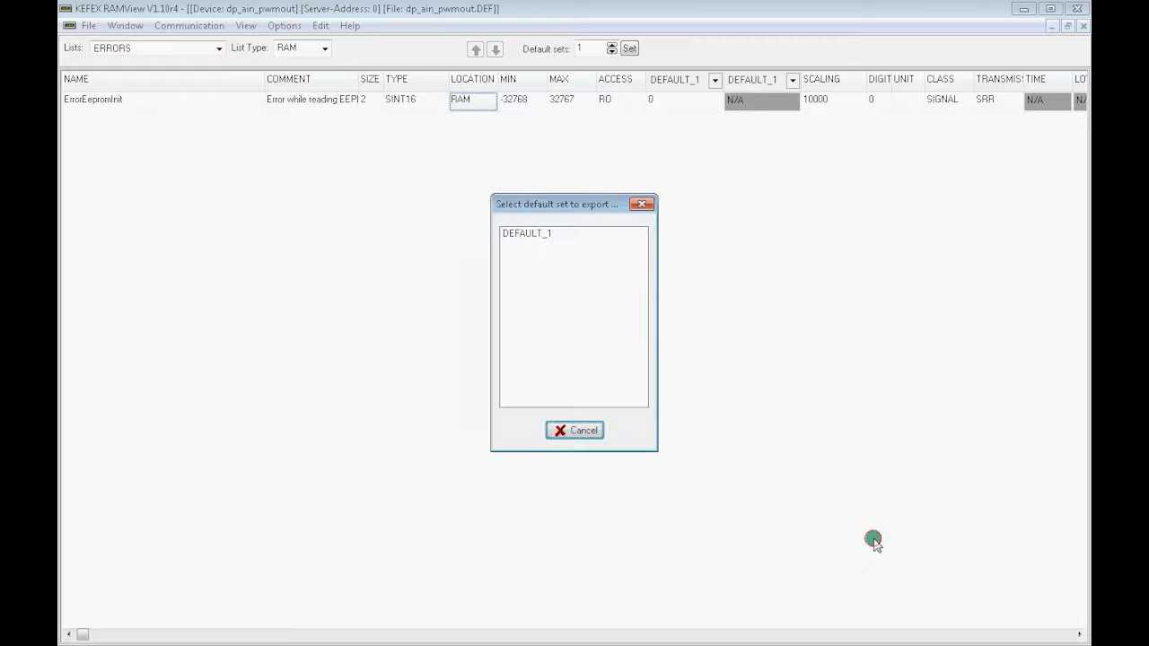
double_click(518, 234)
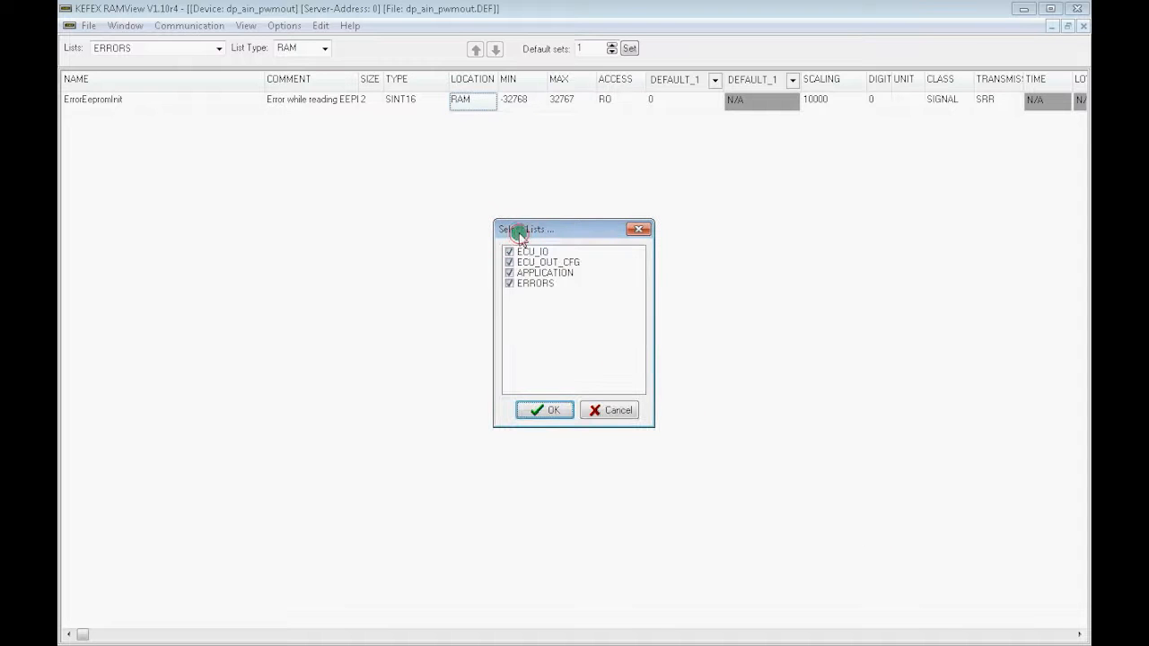
click(555, 410)
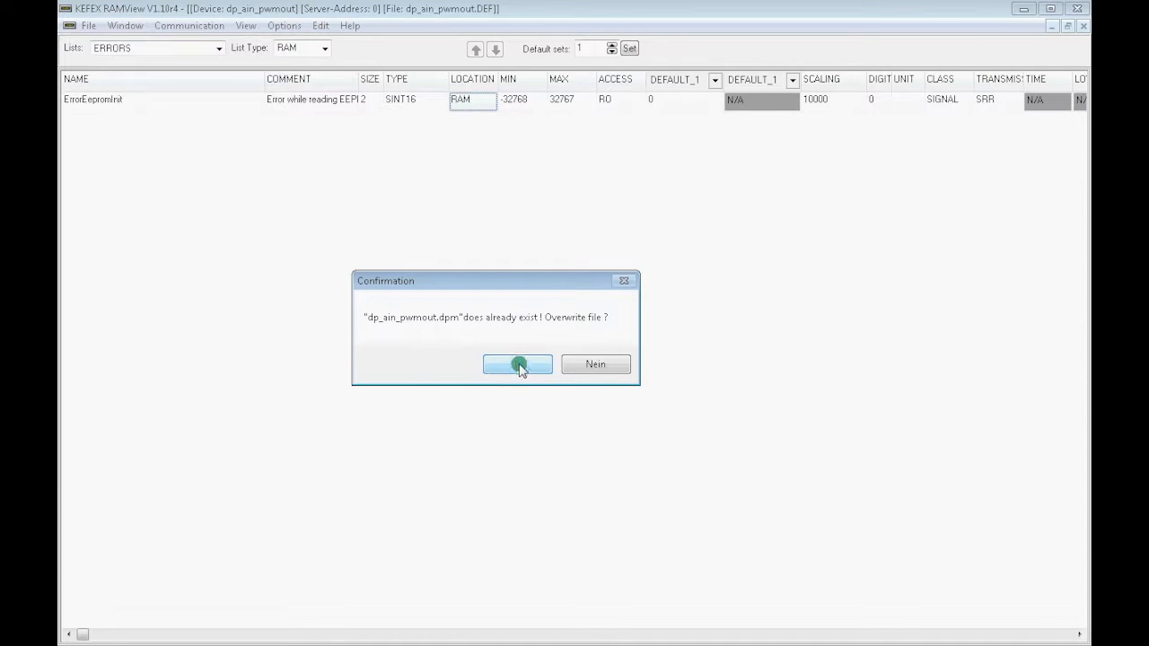
click(519, 365)
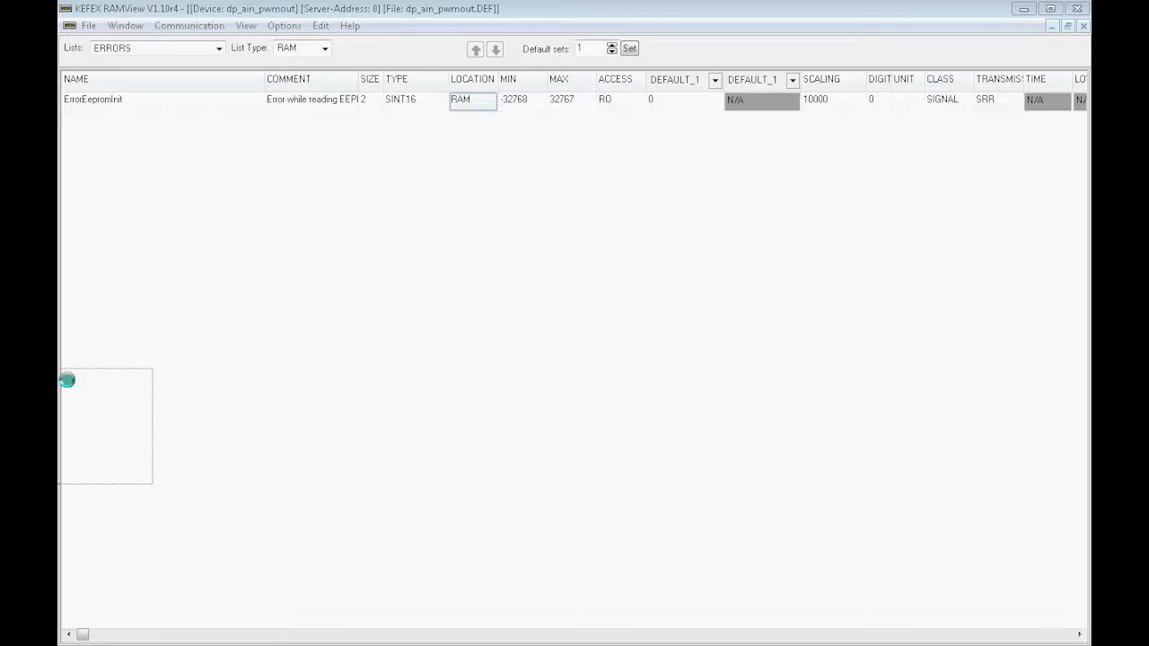
click(596, 339)
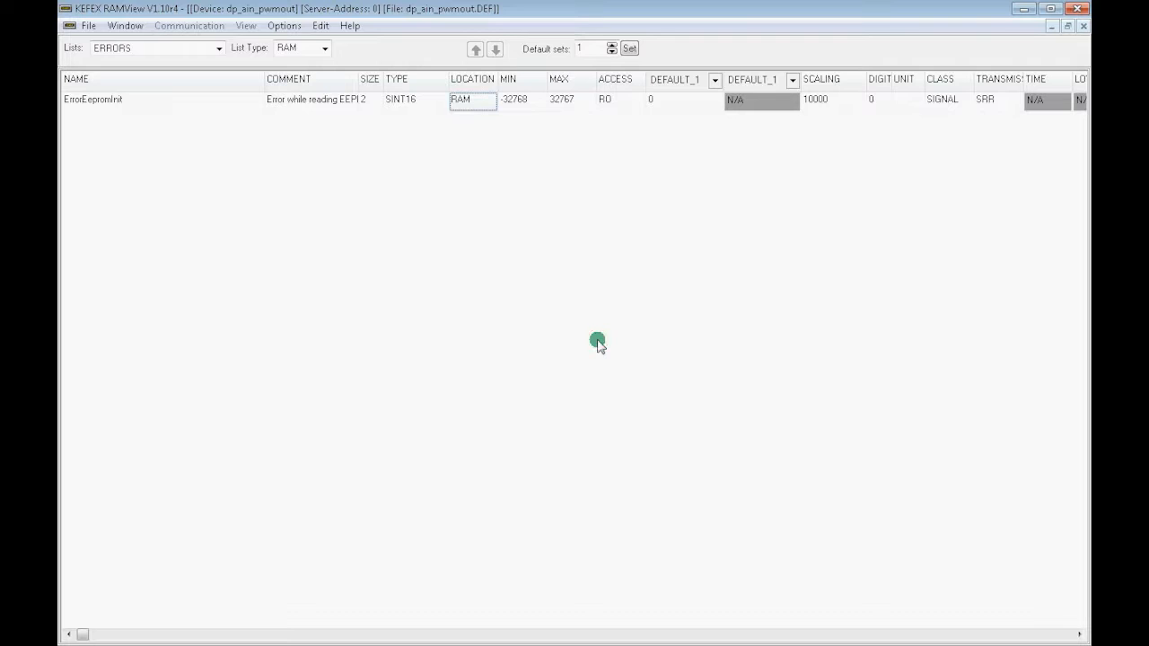
Step: Turn off edit mode for the dp_ain_pwmout project
click(278, 24)
mouse_move(282, 95)
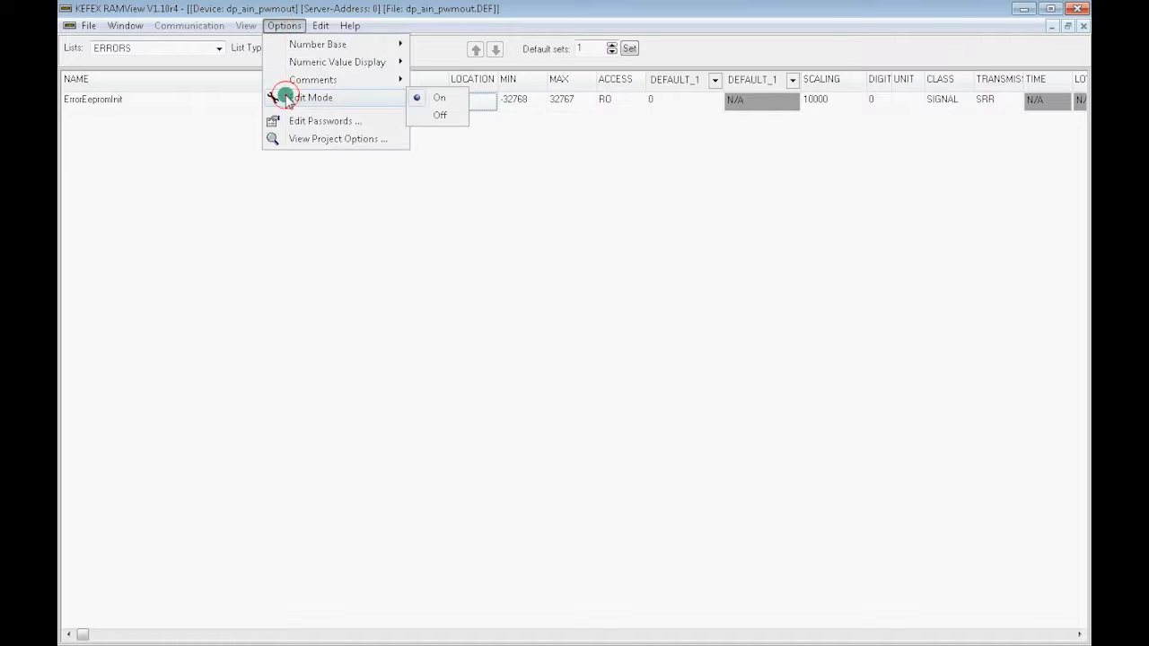
click(448, 118)
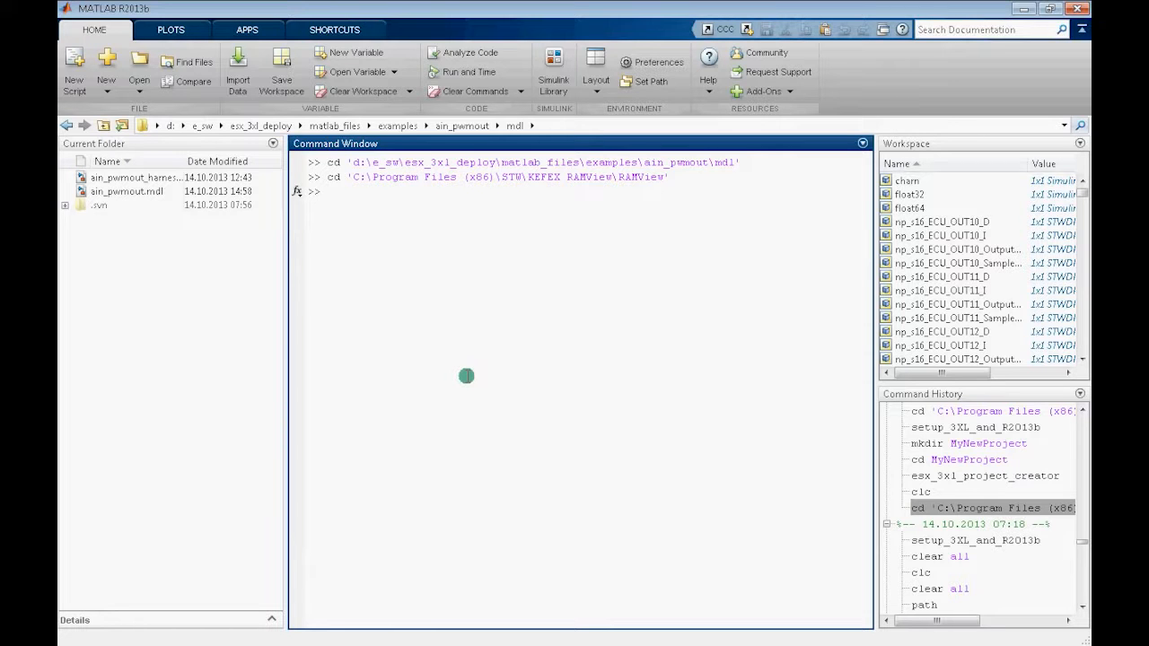
Step: Switch to MATLAB and browse from the mdl folder to the project's ecu\src\dp_src folder
click(191, 285)
key(BackSpace)
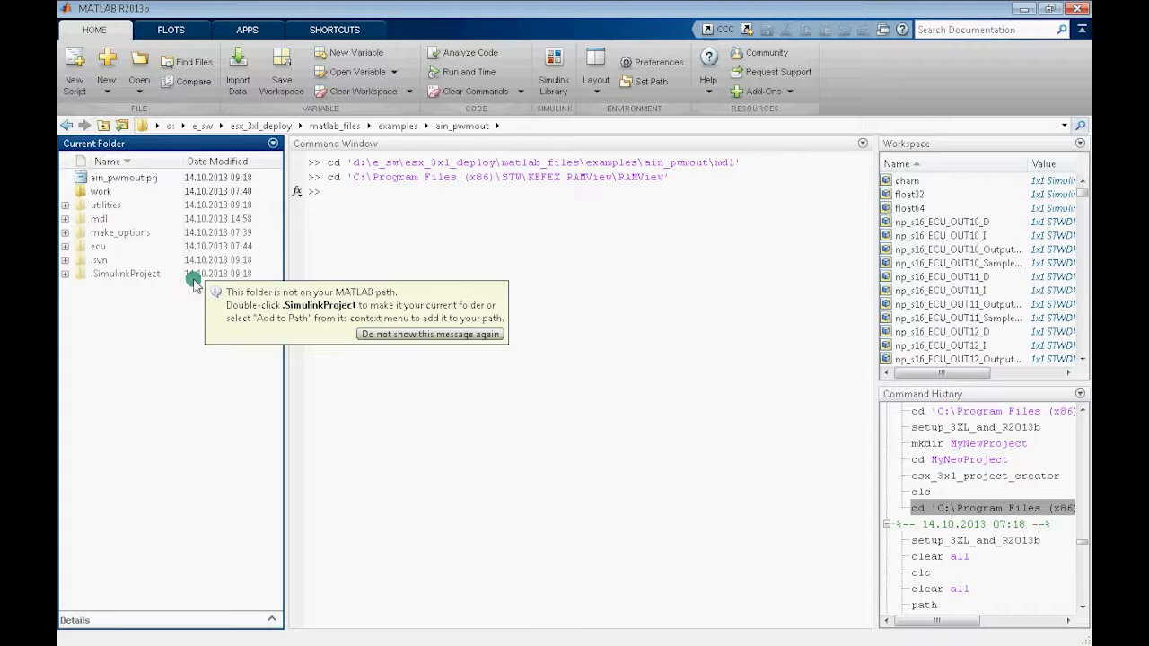
double_click(96, 246)
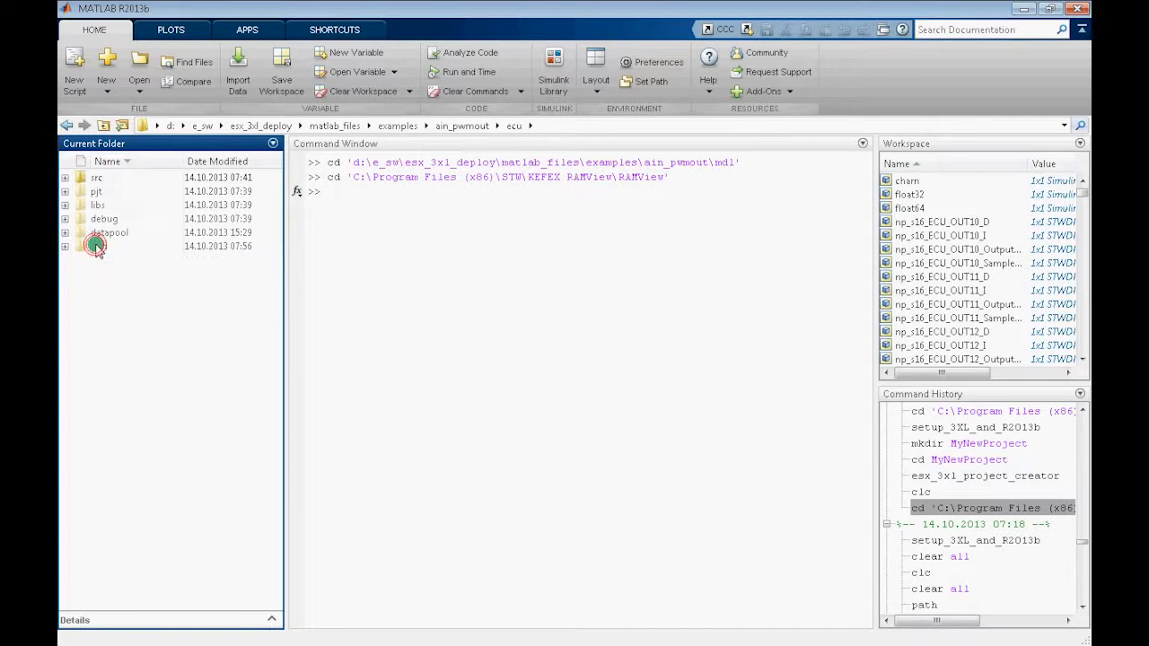
double_click(97, 177)
double_click(99, 204)
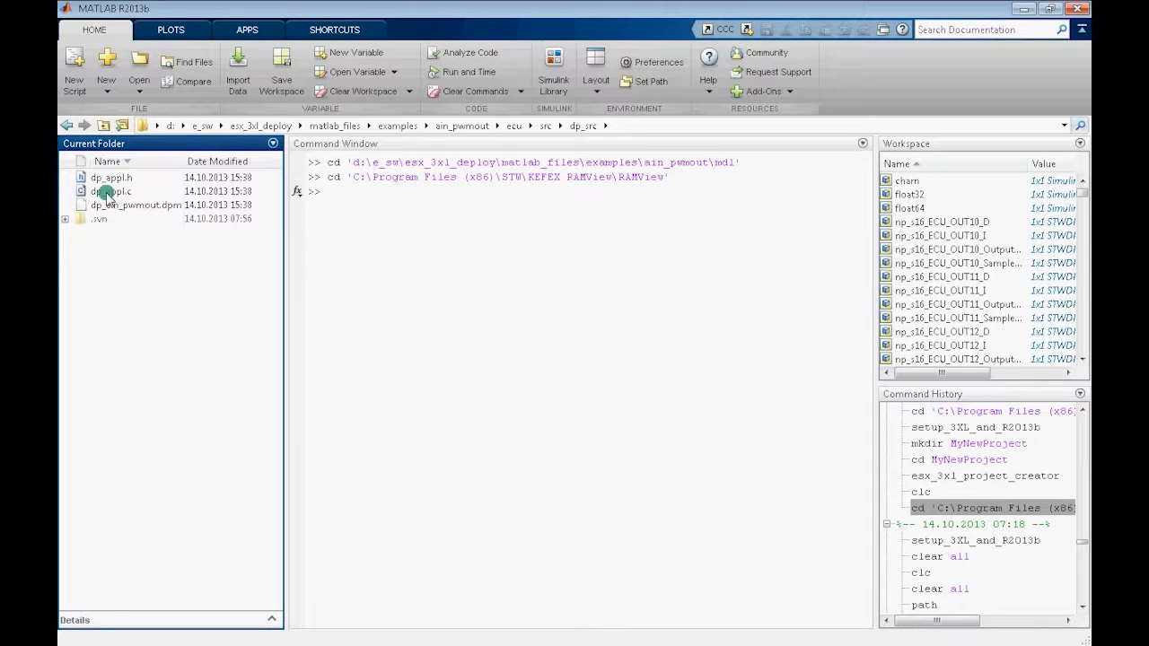
Step: Open the exported dp_appl.c outside MATLAB in the external text editor
click(108, 193)
right_click(108, 194)
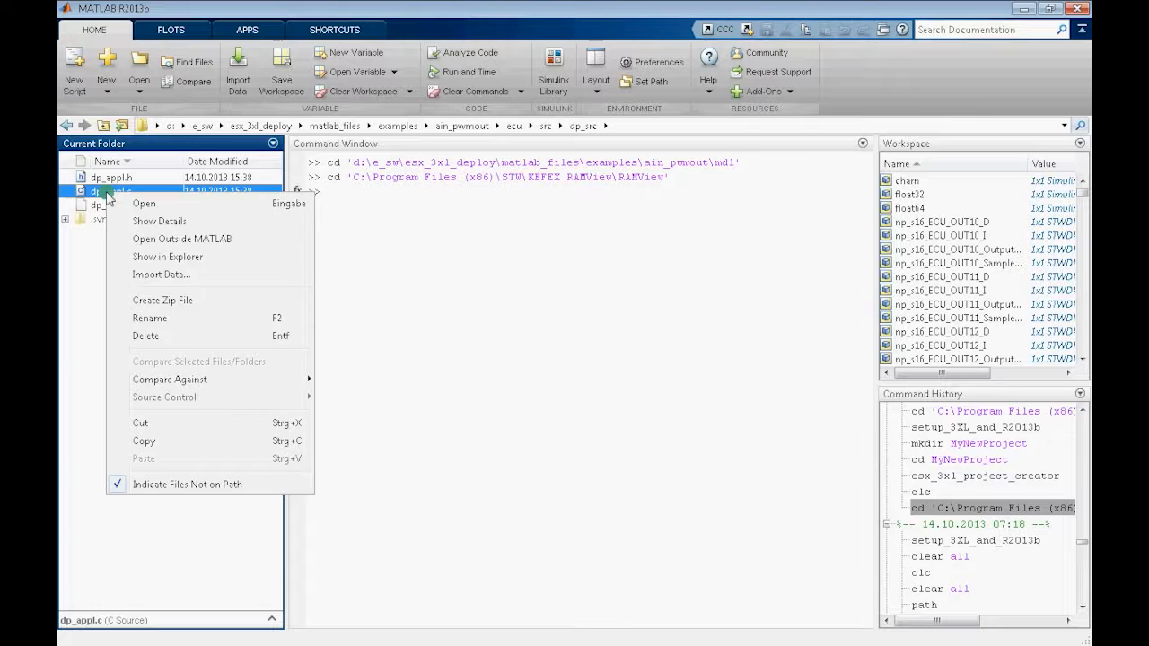
click(128, 192)
right_click(128, 192)
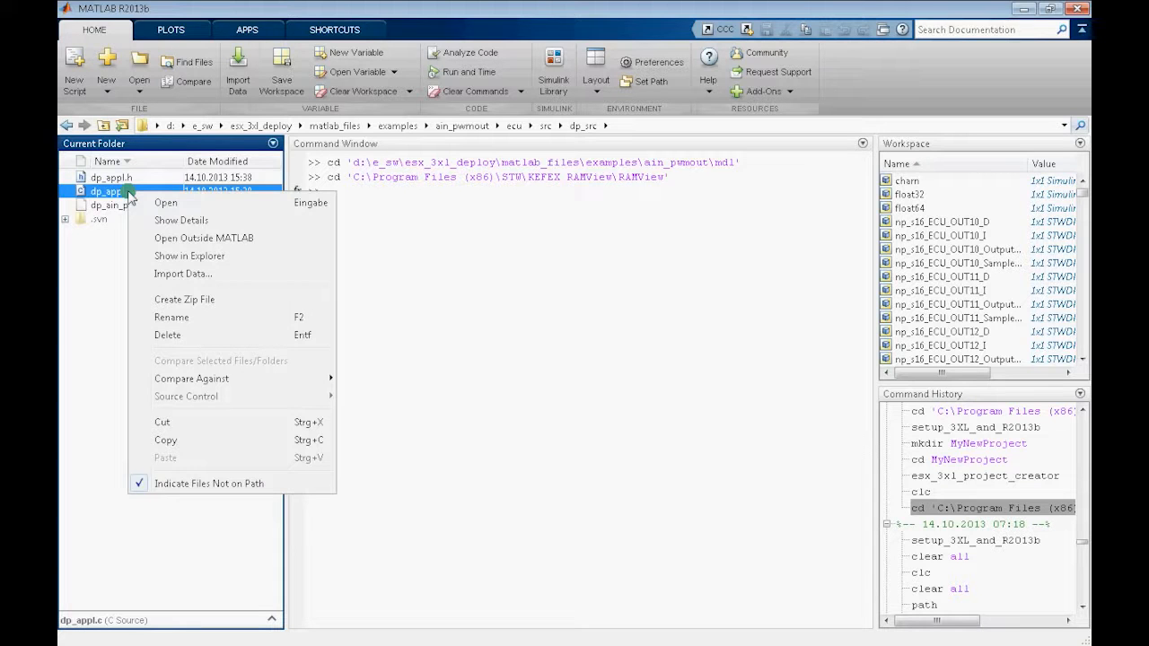
click(195, 242)
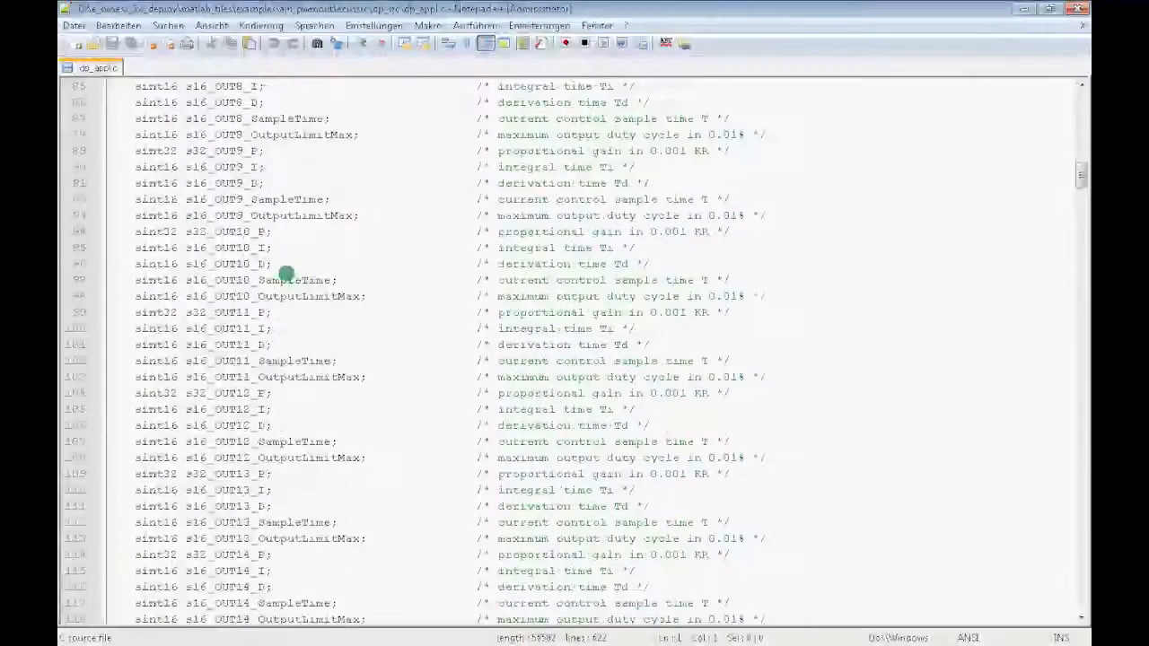
Step: Examine u32_MFI1_P and s16_ErrorEepromInit in the struct definitions of dp_appl.c, plus the default tables and ECU_IO data-pool list entries
scroll(285, 274, down, 11)
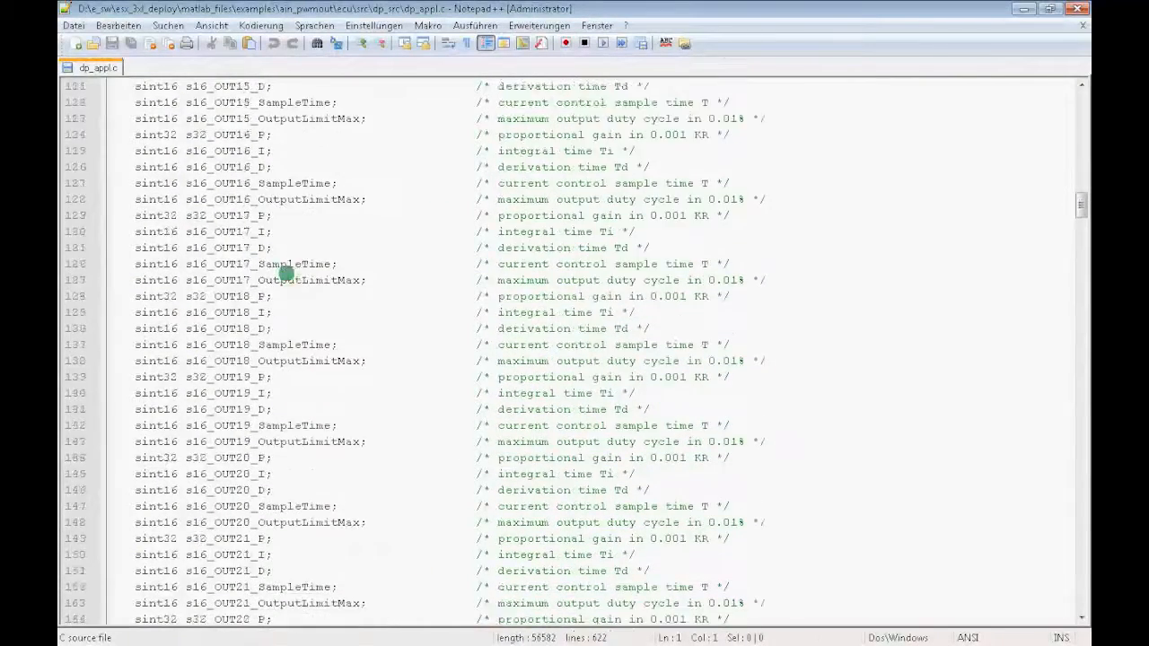
scroll(286, 274, down, 12)
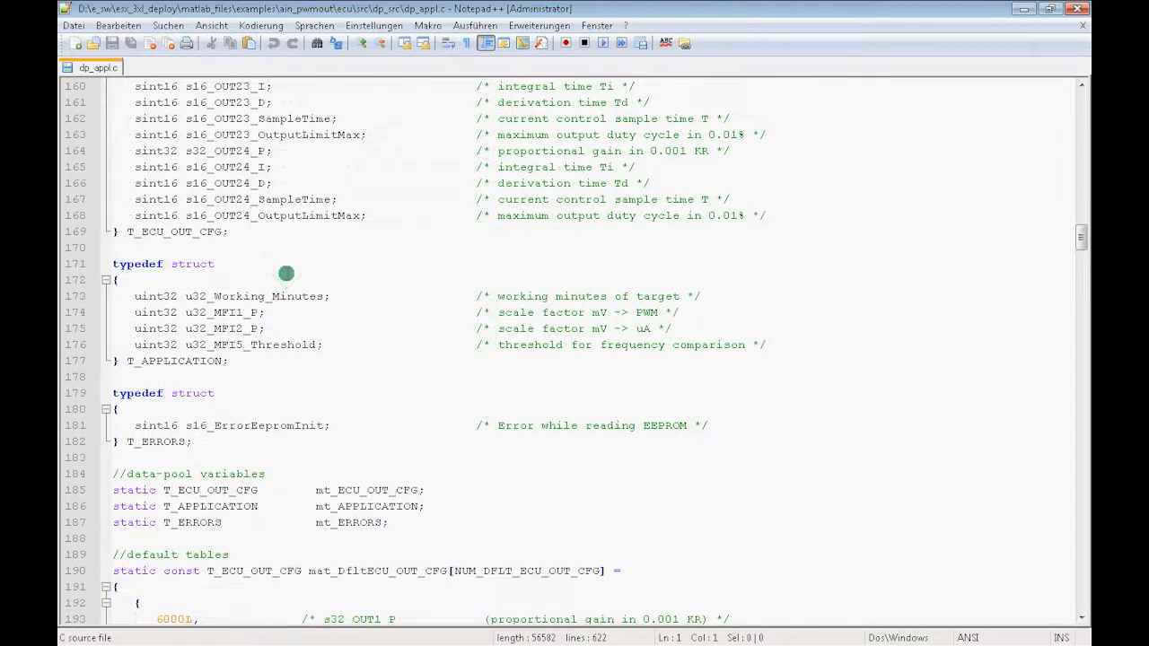
scroll(286, 273, down, 1)
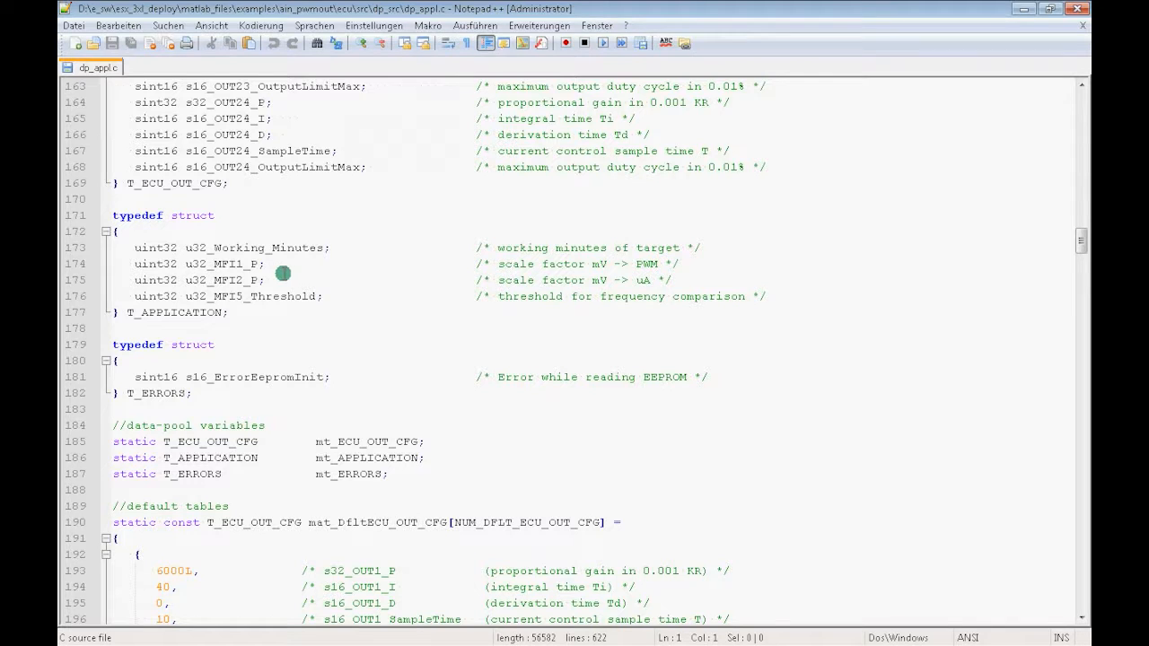
double_click(231, 263)
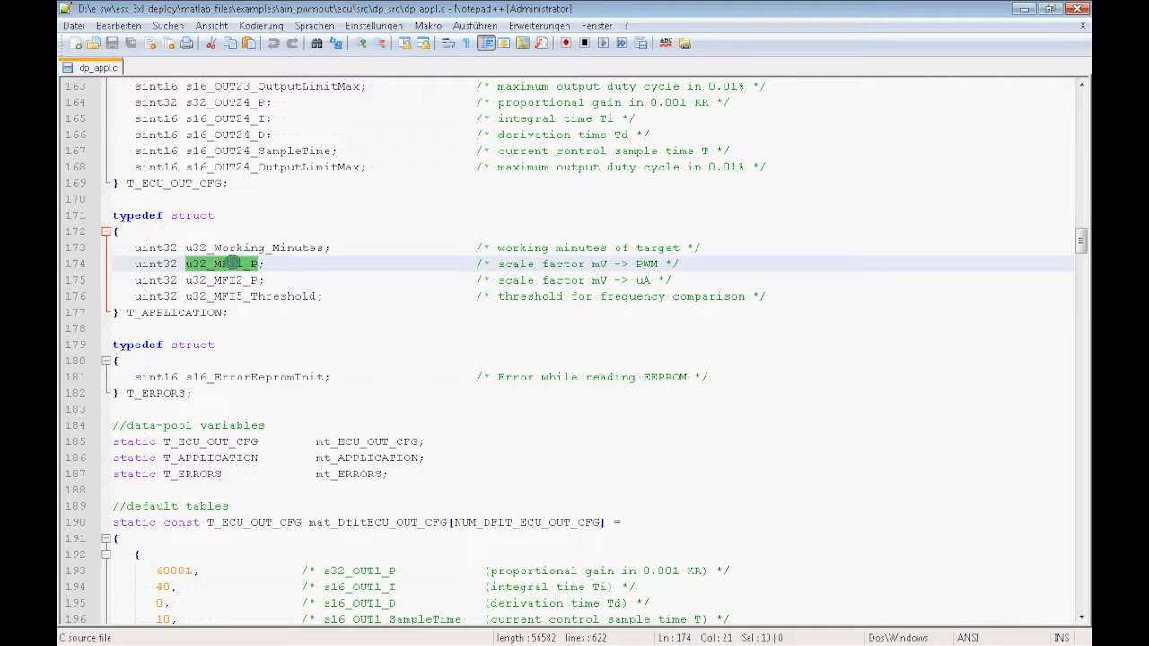
double_click(249, 377)
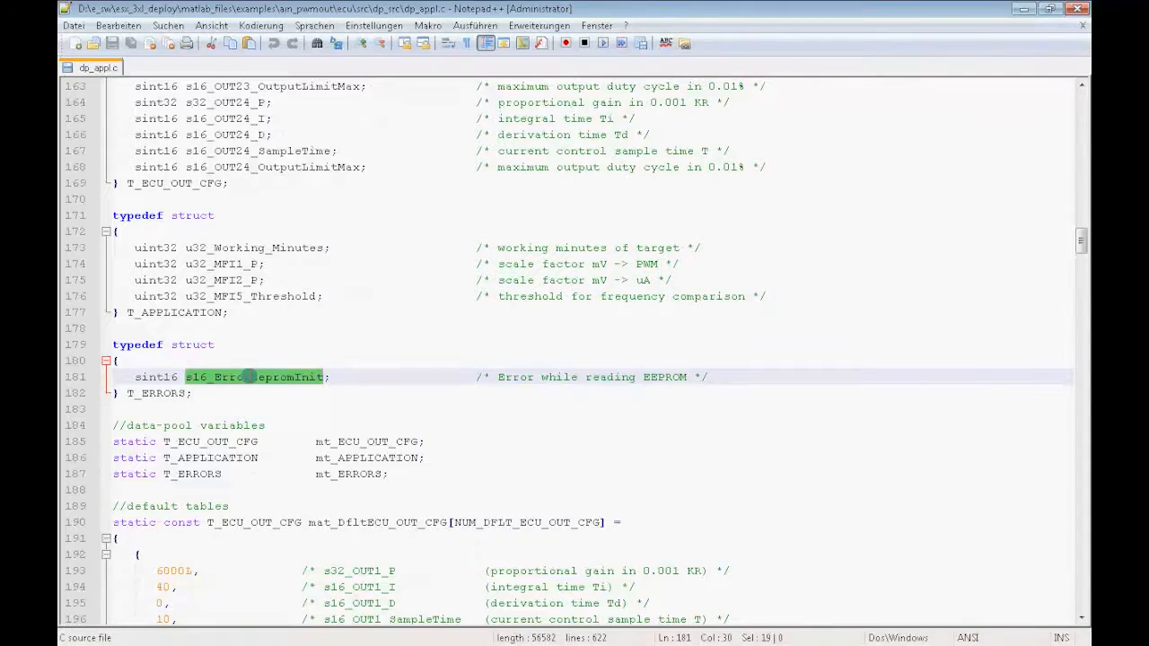
scroll(249, 377, down, 20)
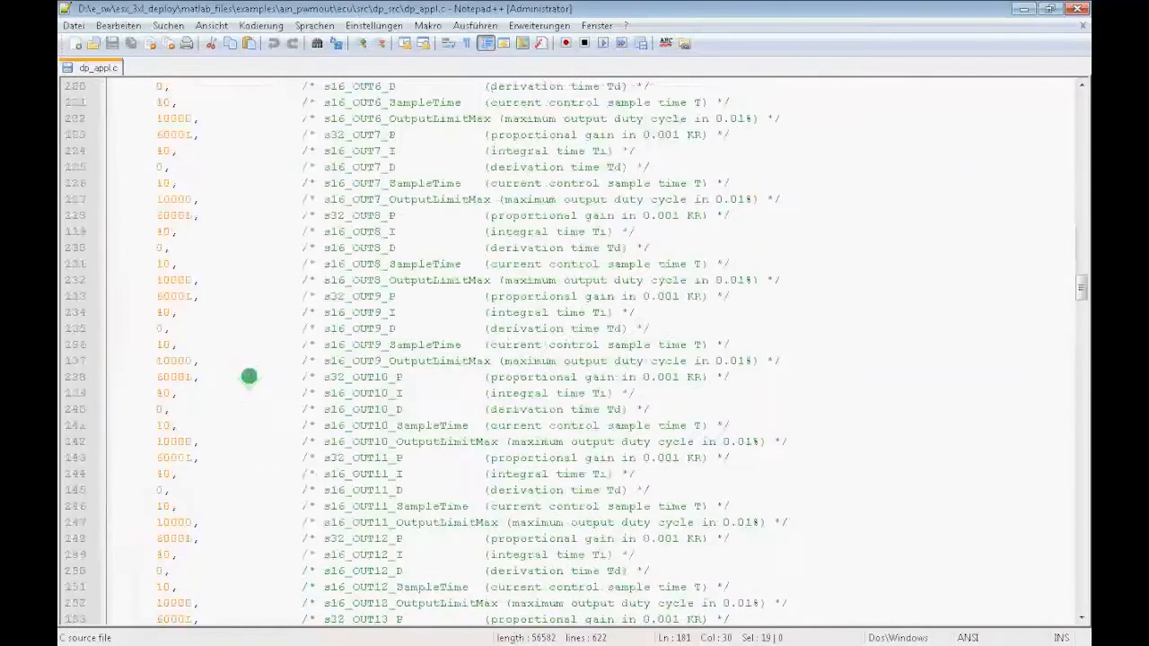
scroll(248, 377, down, 20)
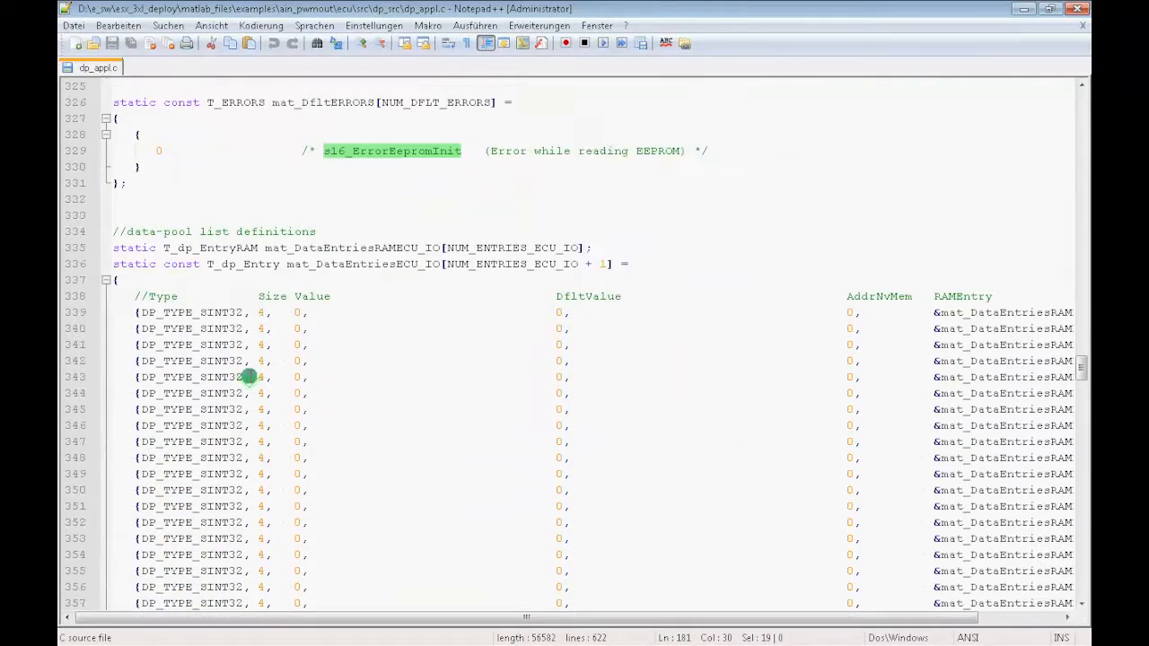
scroll(577, 618, right, 3)
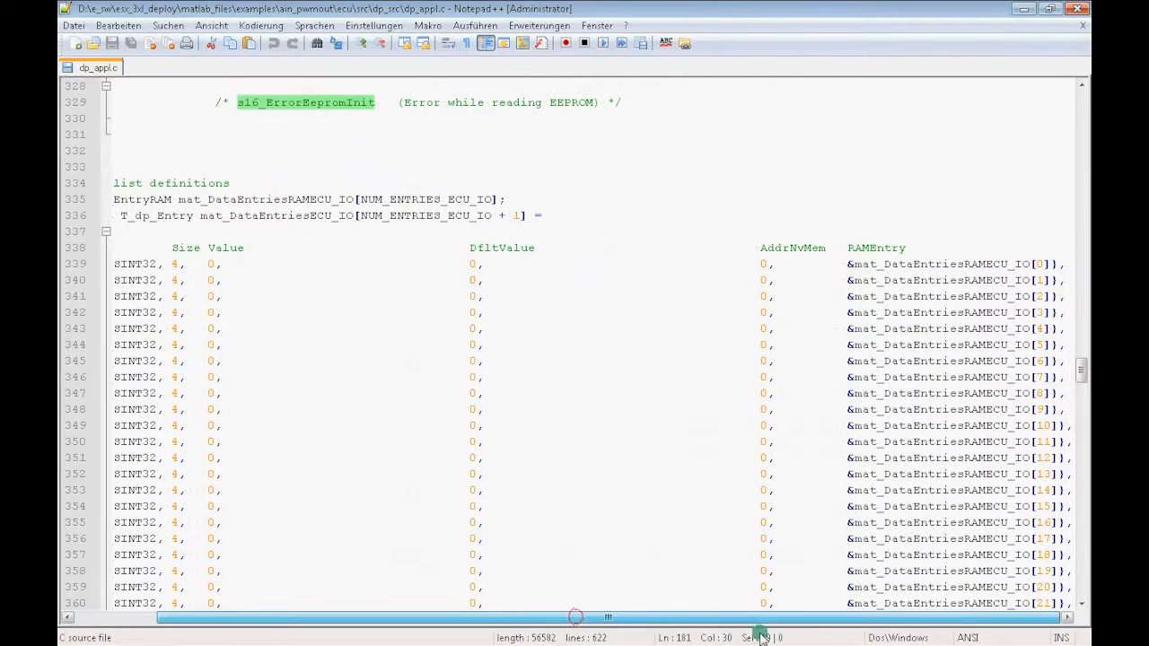
double_click(918, 263)
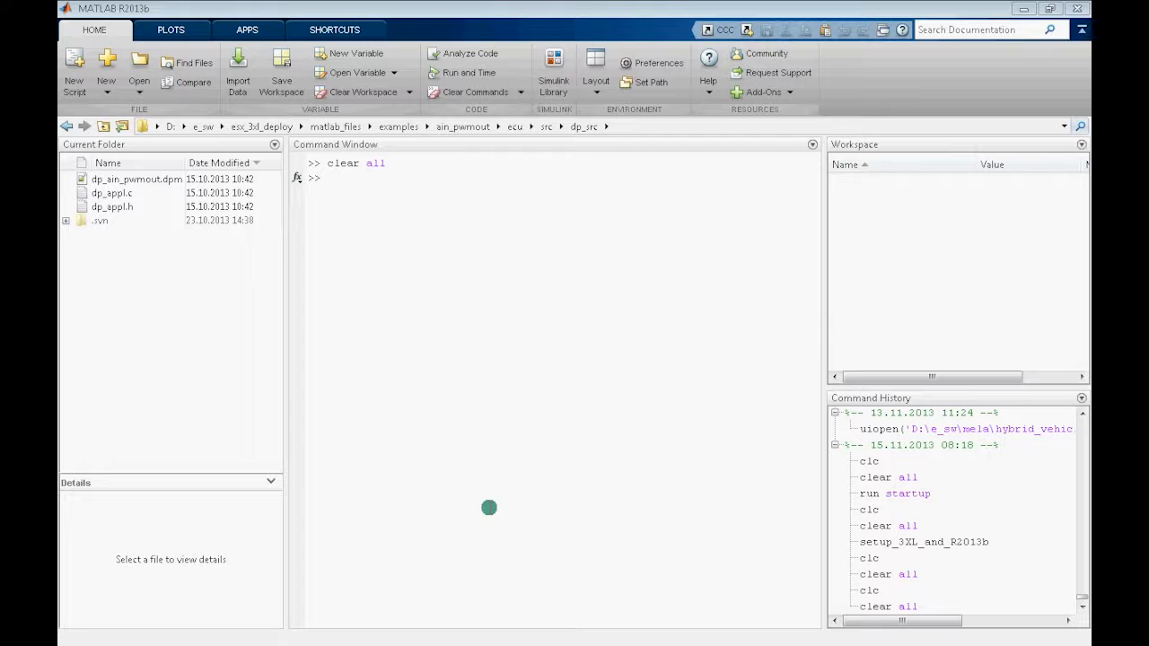
Step: Open dp_ain_pwmout.dpm from MATLAB in the external editor and highlight VARIABLE1's list name eDP_R_LST_ECU_IO
click(128, 178)
right_click(132, 180)
click(201, 244)
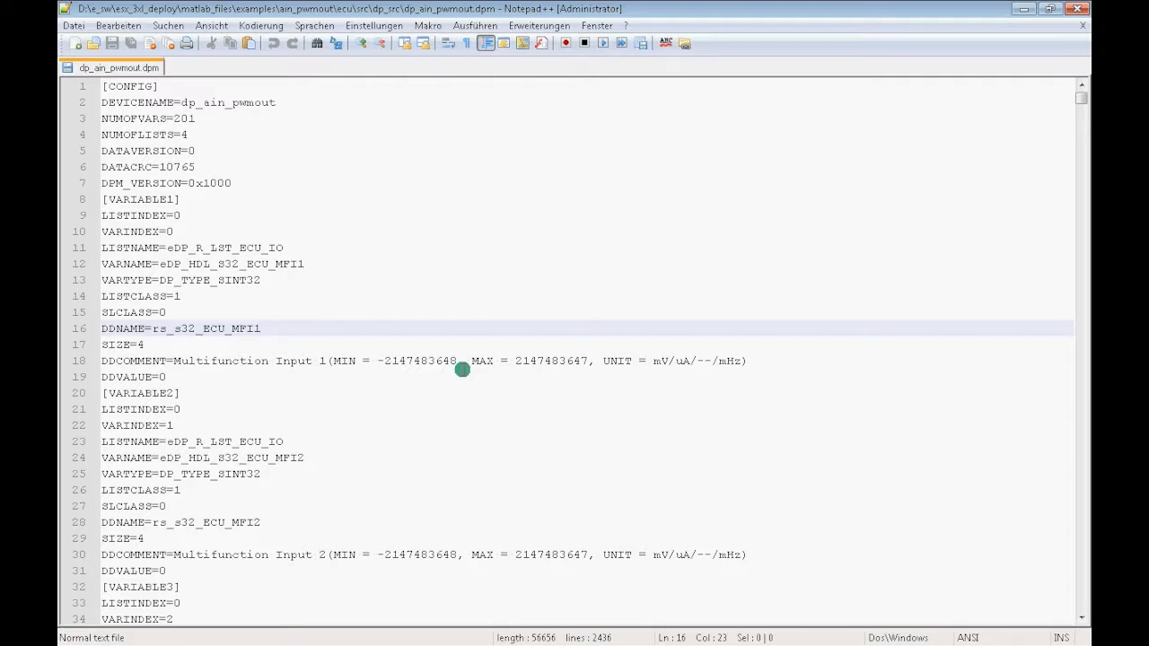
double_click(332, 245)
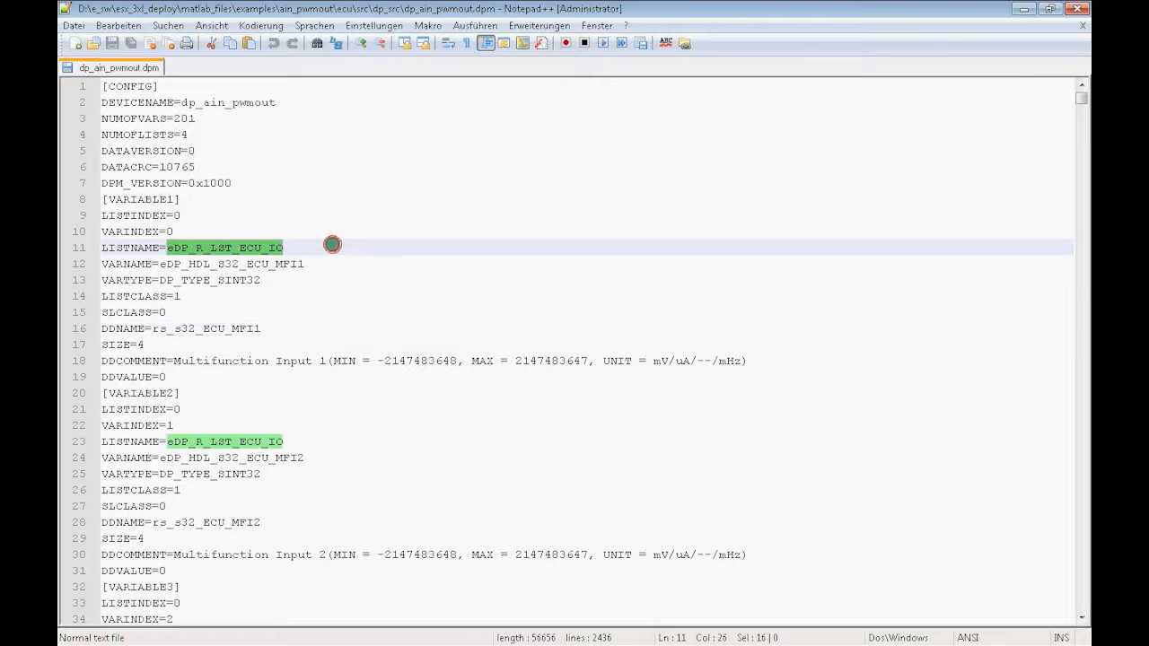
Step: Highlight VARIABLE1's VARNAME eDP_HDL_S32_ECU_MFI1 and examine its DDNAME rs_s32_ECU_MFI1 in dp_ain_pwmout.dpm
double_click(342, 260)
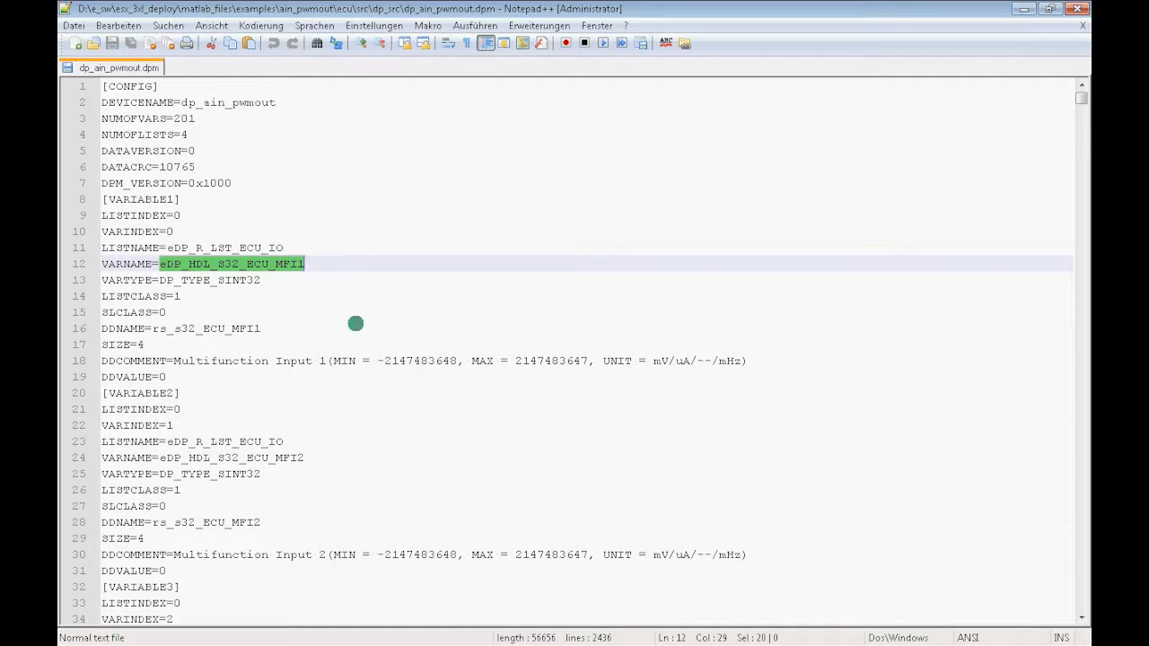
click(354, 325)
double_click(353, 324)
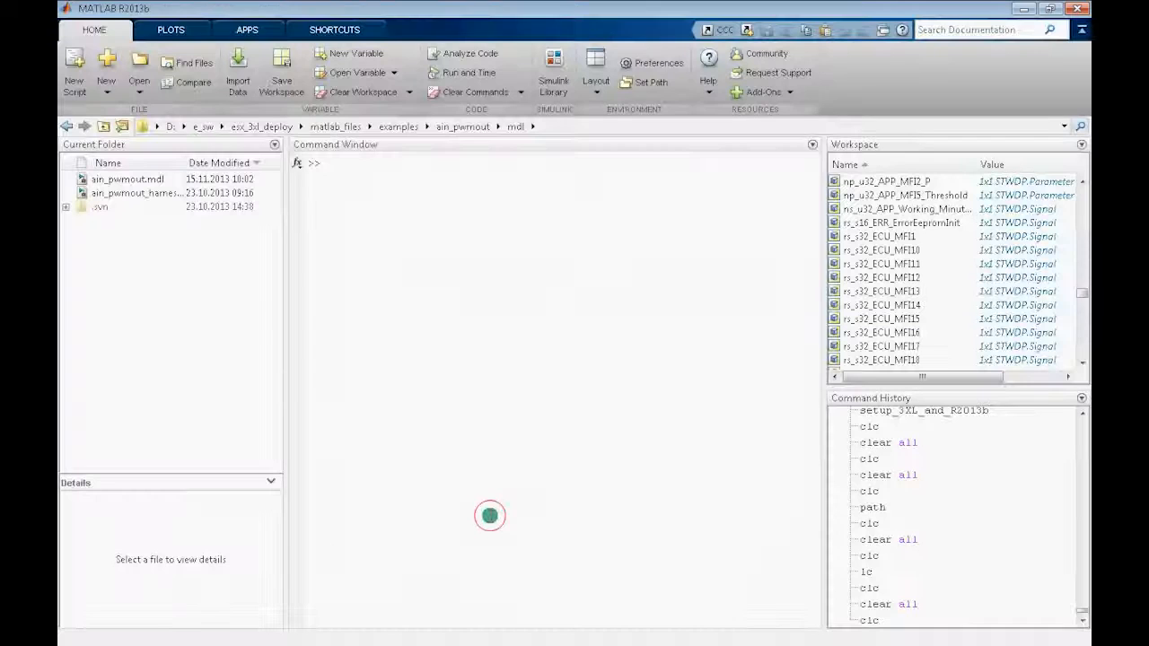
Step: Switch to MATLAB and open the Simulink model ain_pwmout.mdl from the mdl folder
click(487, 515)
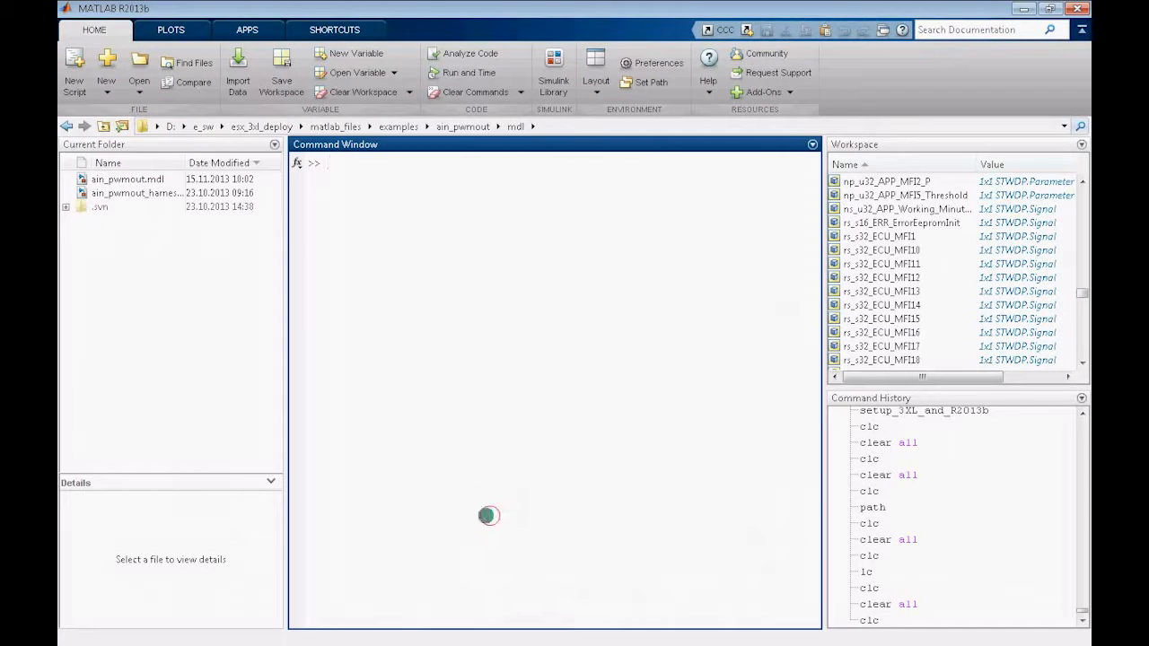
right_click(121, 182)
click(157, 192)
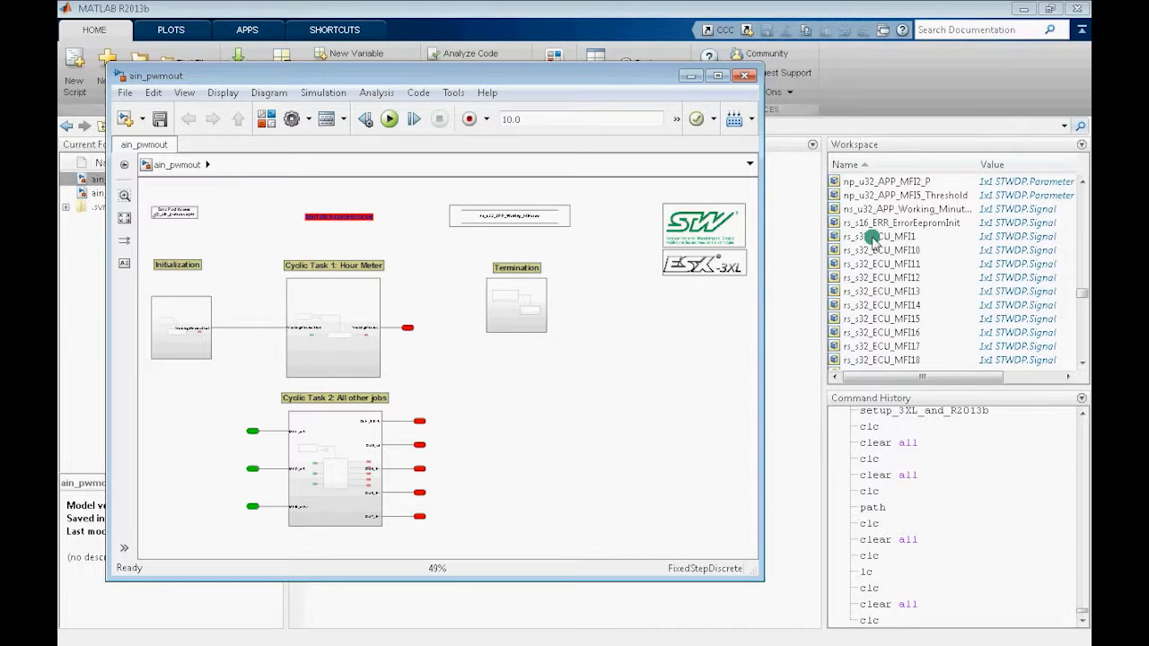
Step: Open the workspace signal rs_s32_ECU_MFI1 and view its standard and additional attributes
click(872, 236)
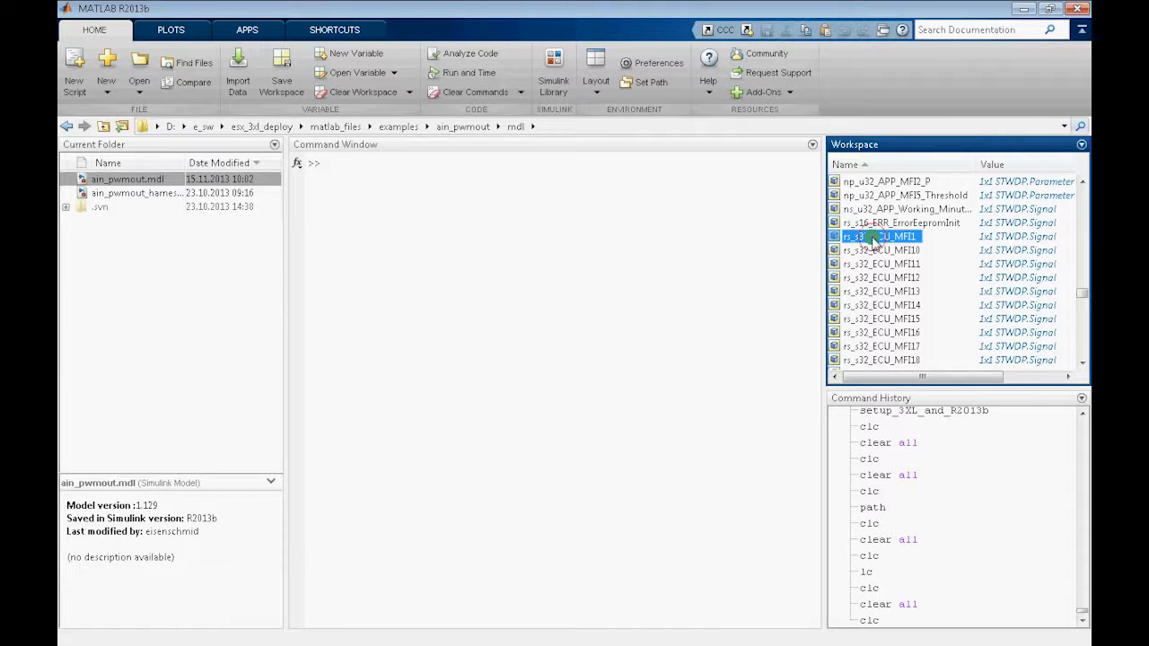
double_click(873, 238)
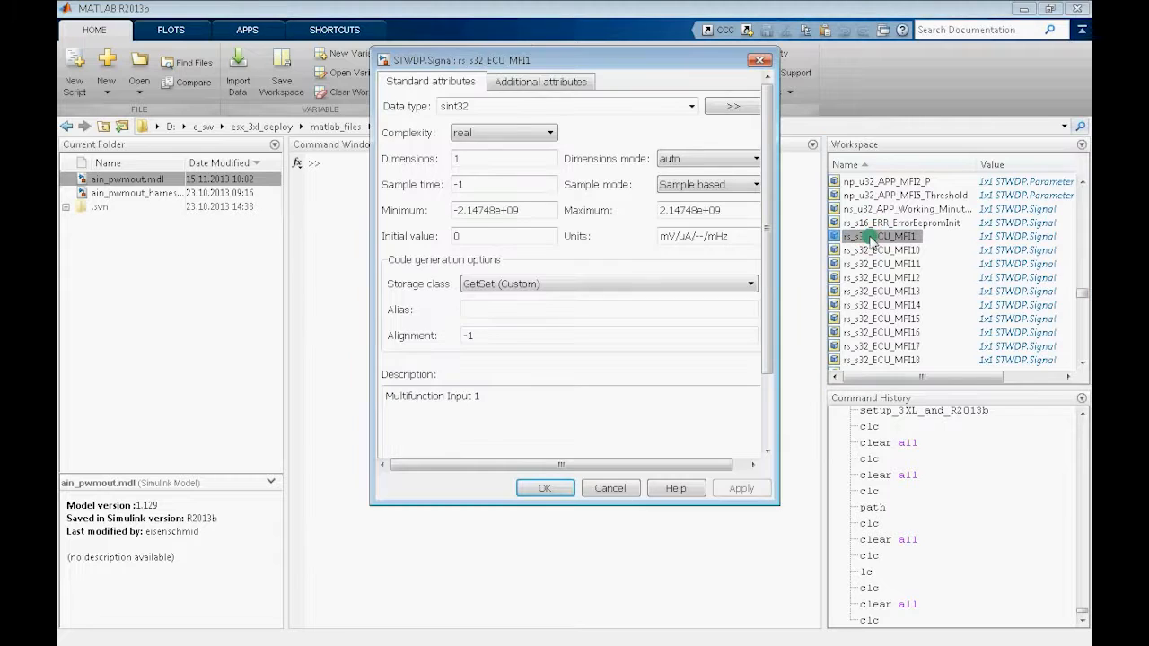
click(538, 81)
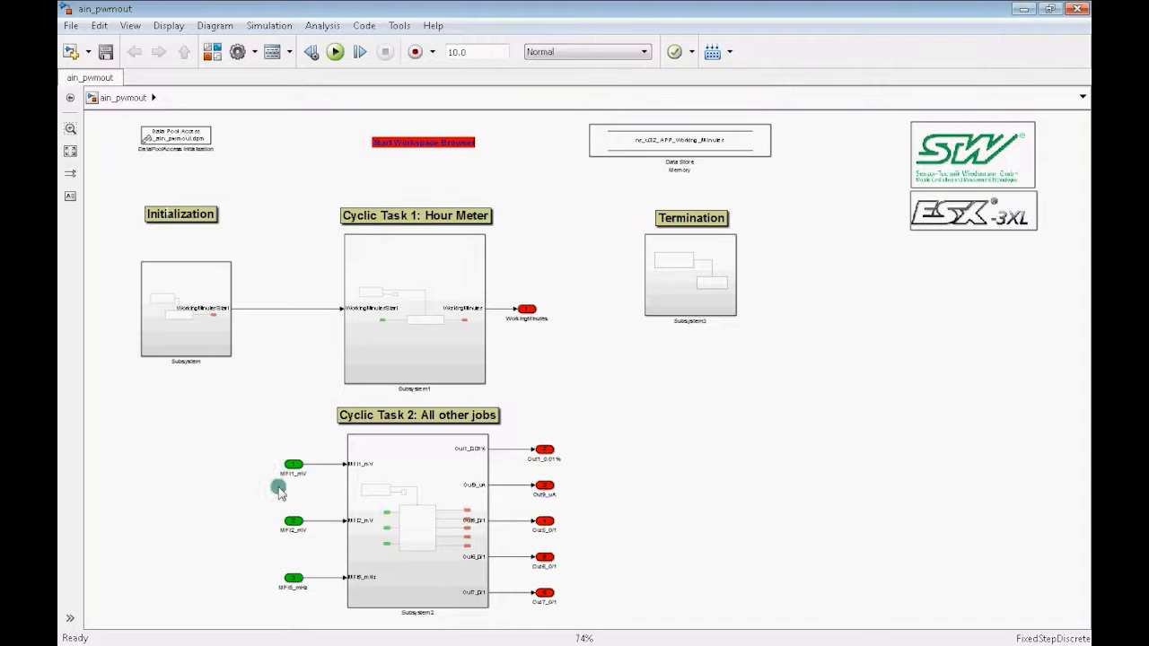
Step: Minimize the Simulink model, start ramview.exe from the KEFEX RAMView folder, and log in directly with dp_ain_pwmout.DEF and stwpeak2.dll
click(1023, 10)
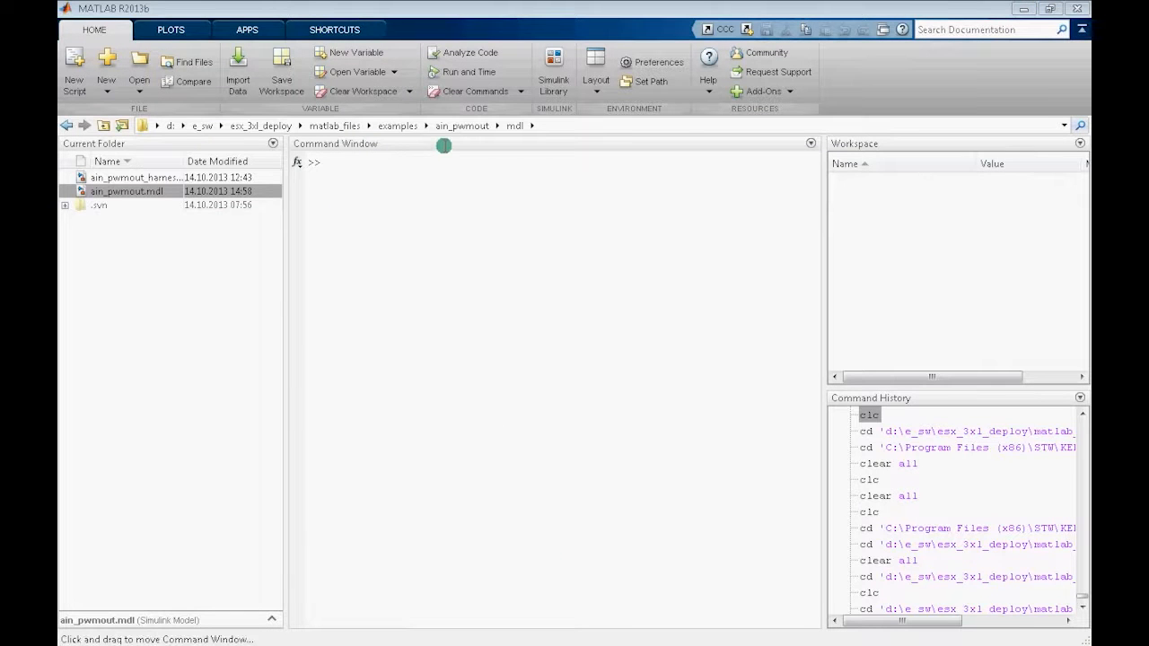
click(463, 126)
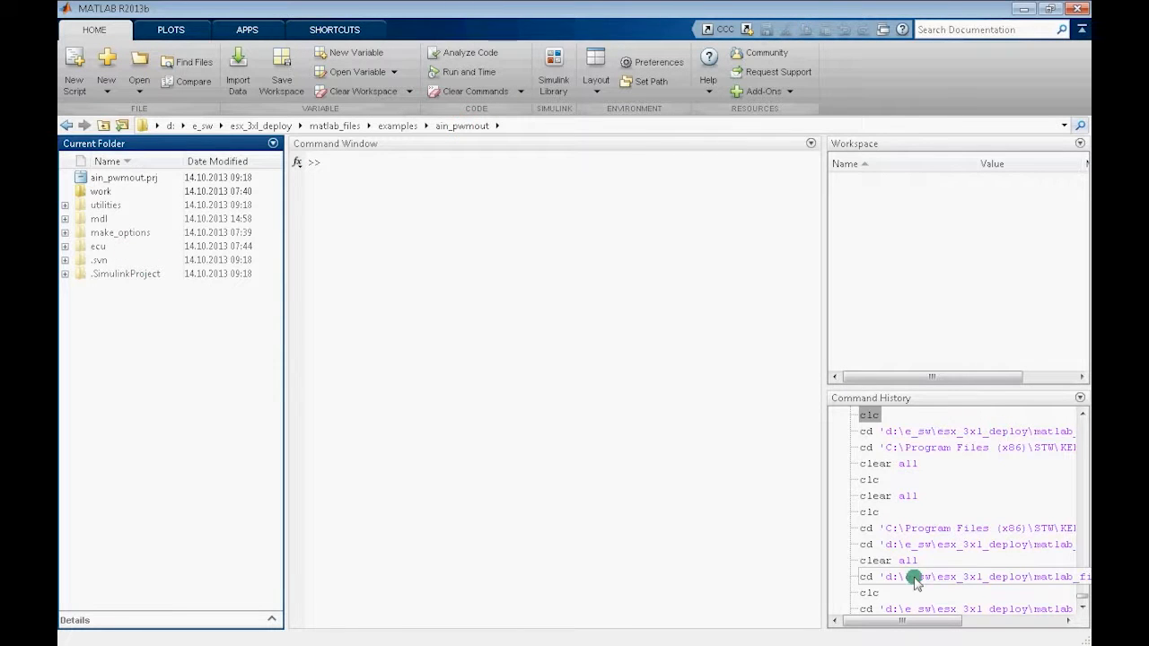
double_click(915, 528)
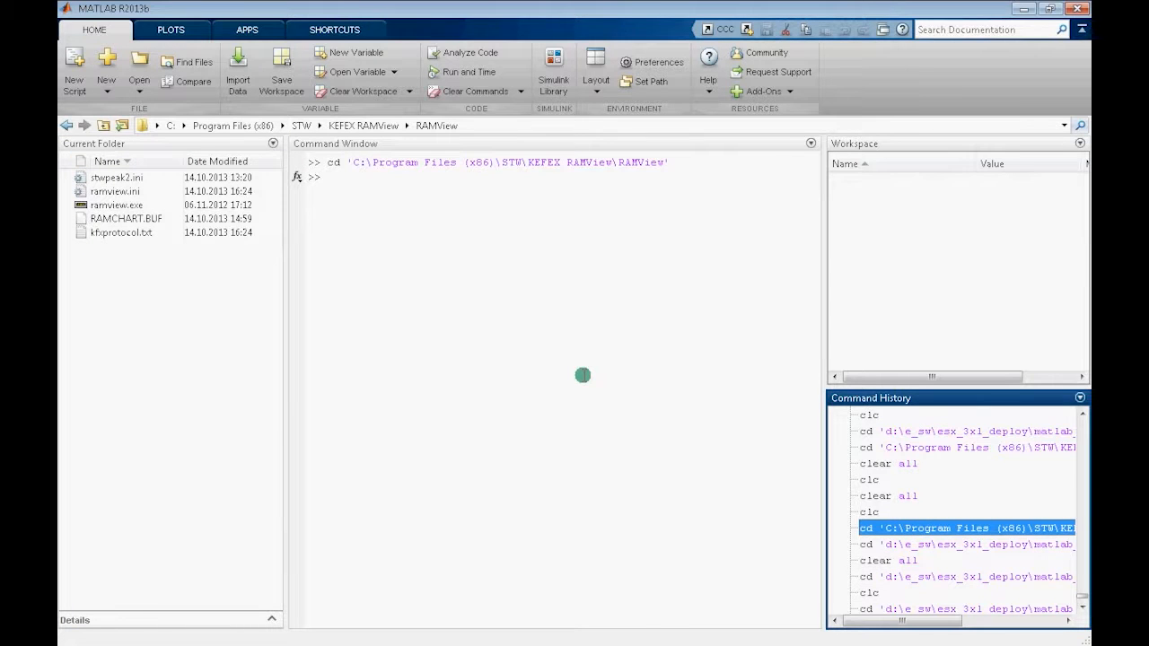
right_click(115, 205)
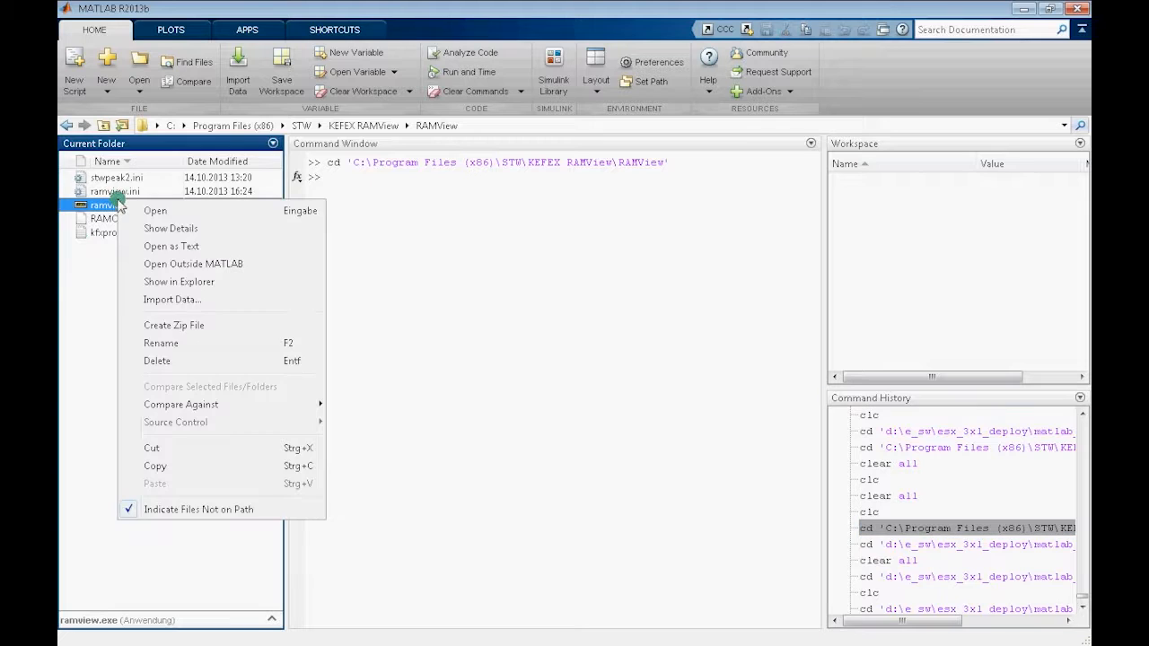
click(185, 263)
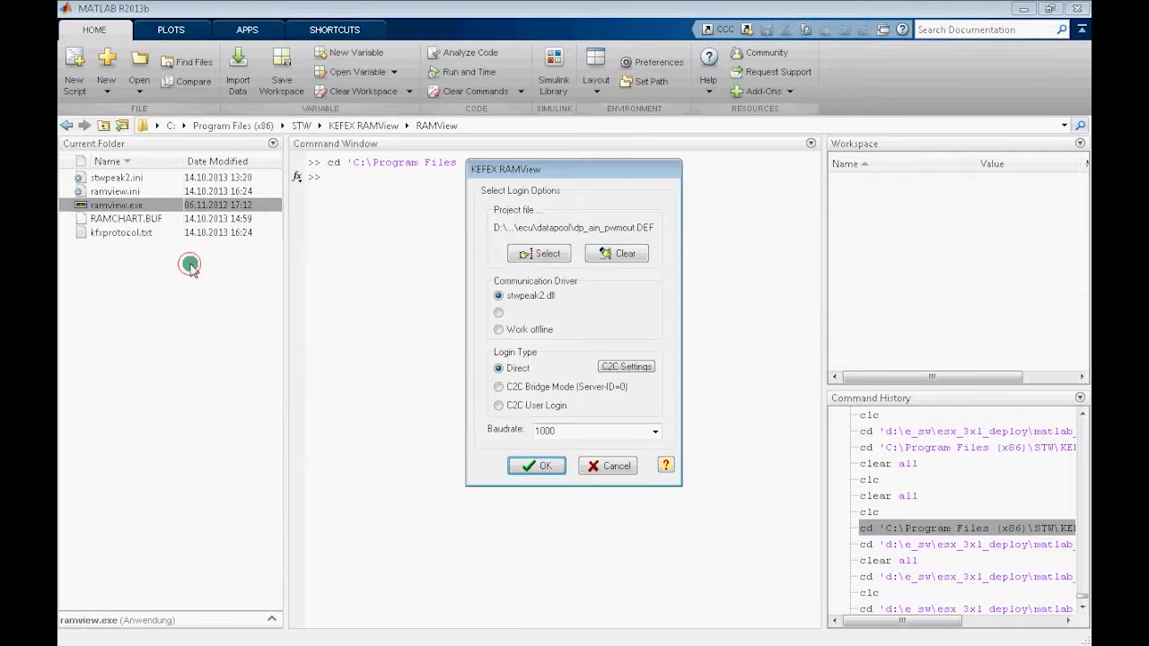
click(549, 468)
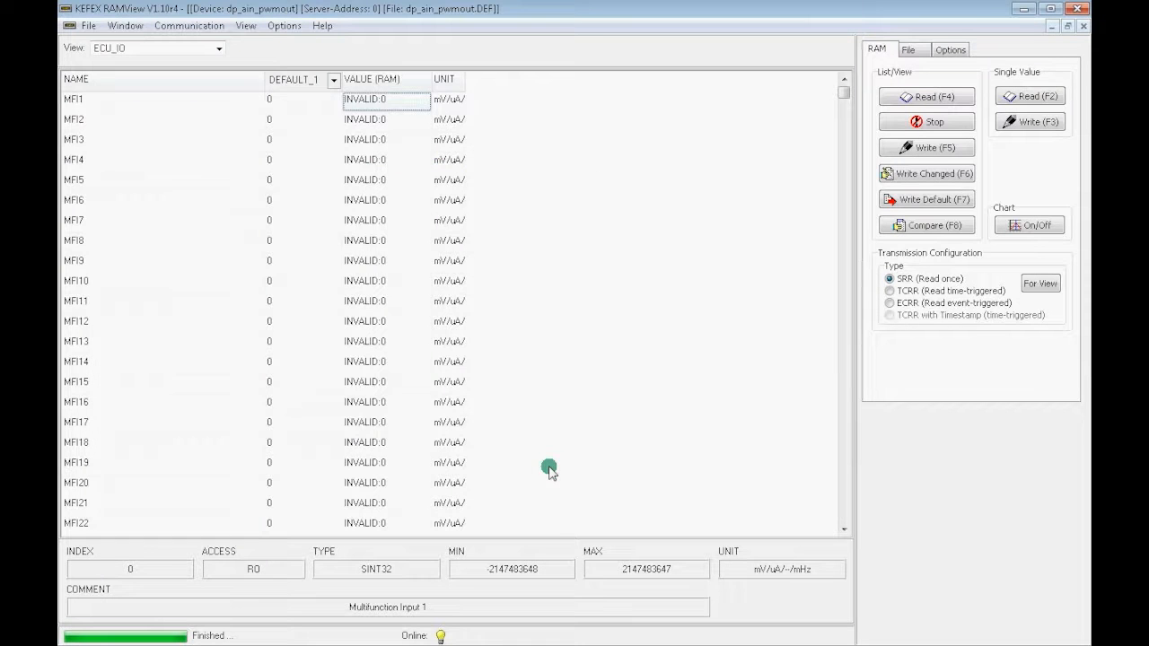
Step: Show the APPLICATION list and select the MFI5_Threshold variable
click(218, 47)
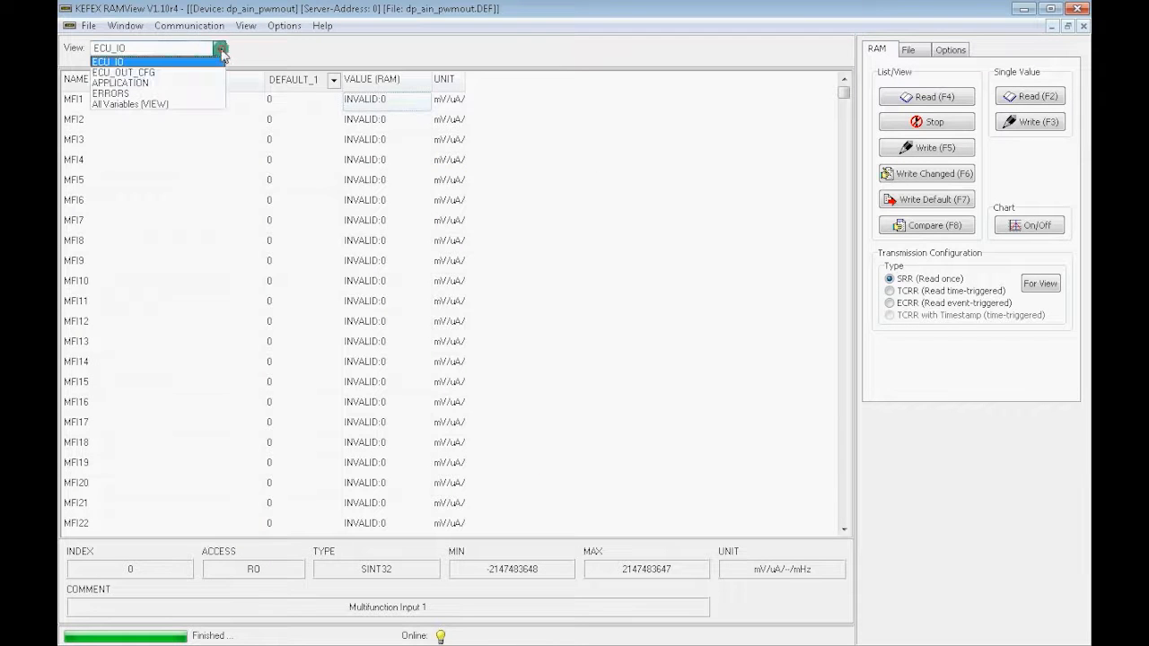
click(132, 82)
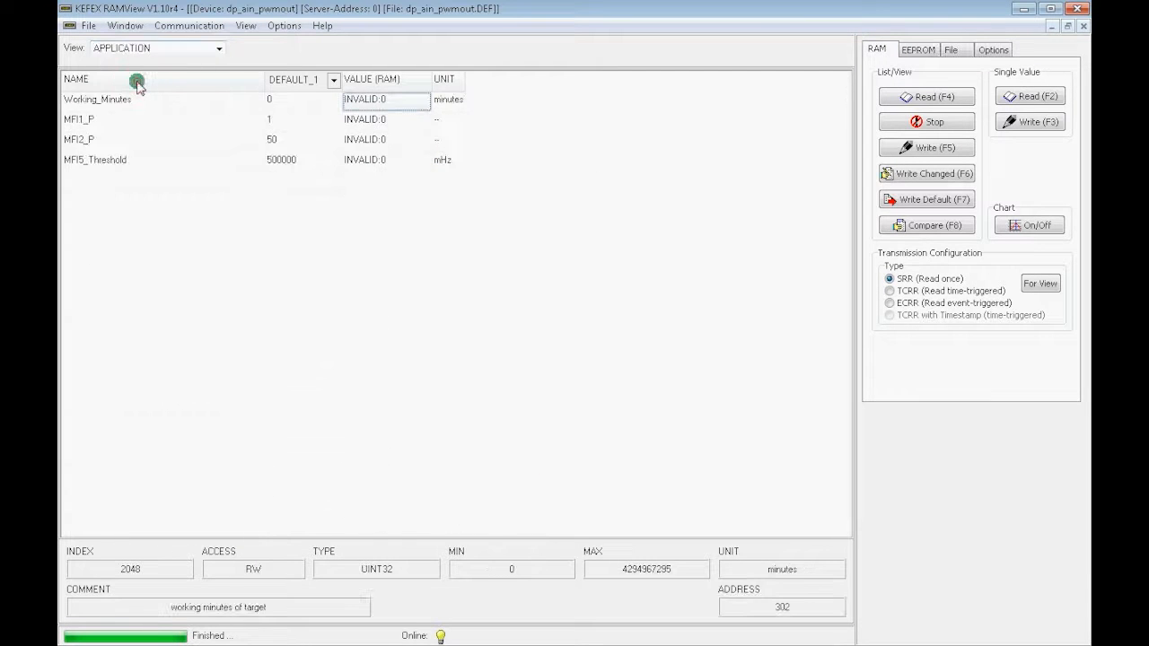
click(164, 163)
click(102, 161)
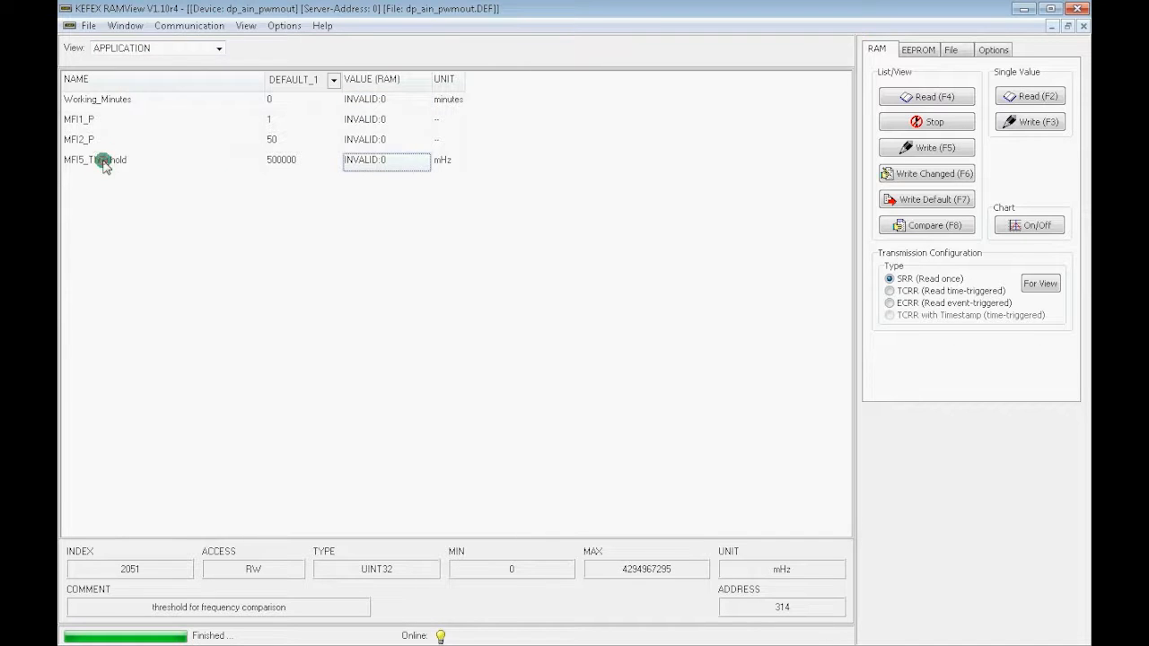
Step: Turn edit mode on and select the MFI5_Threshold row of the APPLICATION list
click(283, 25)
click(305, 97)
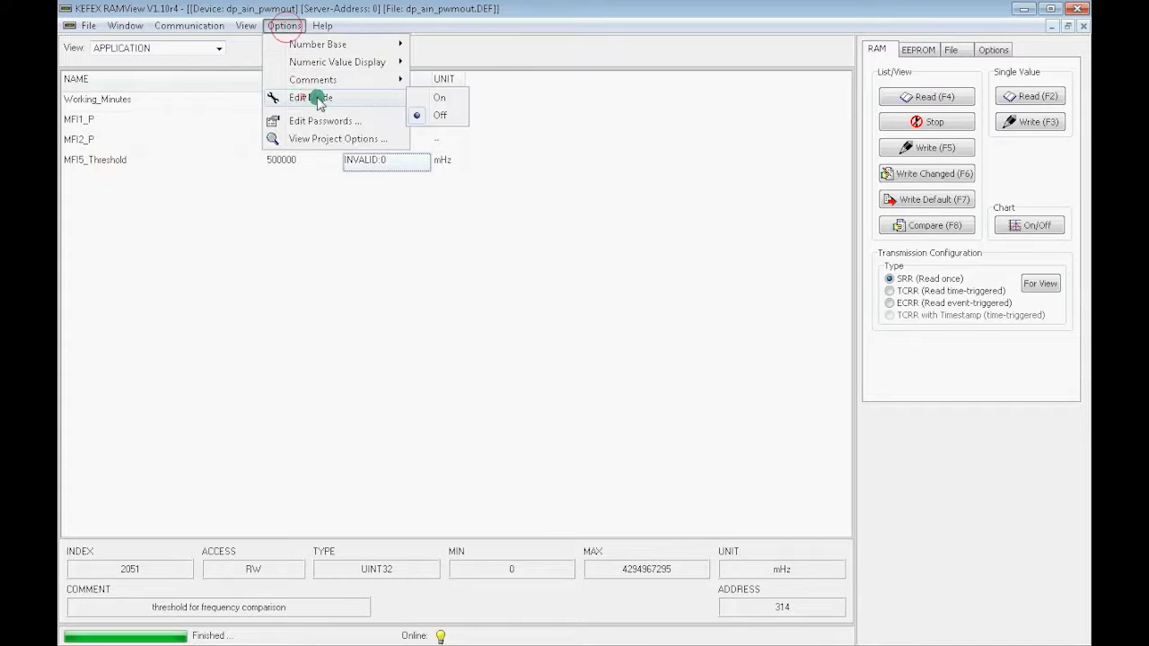
click(447, 98)
click(135, 169)
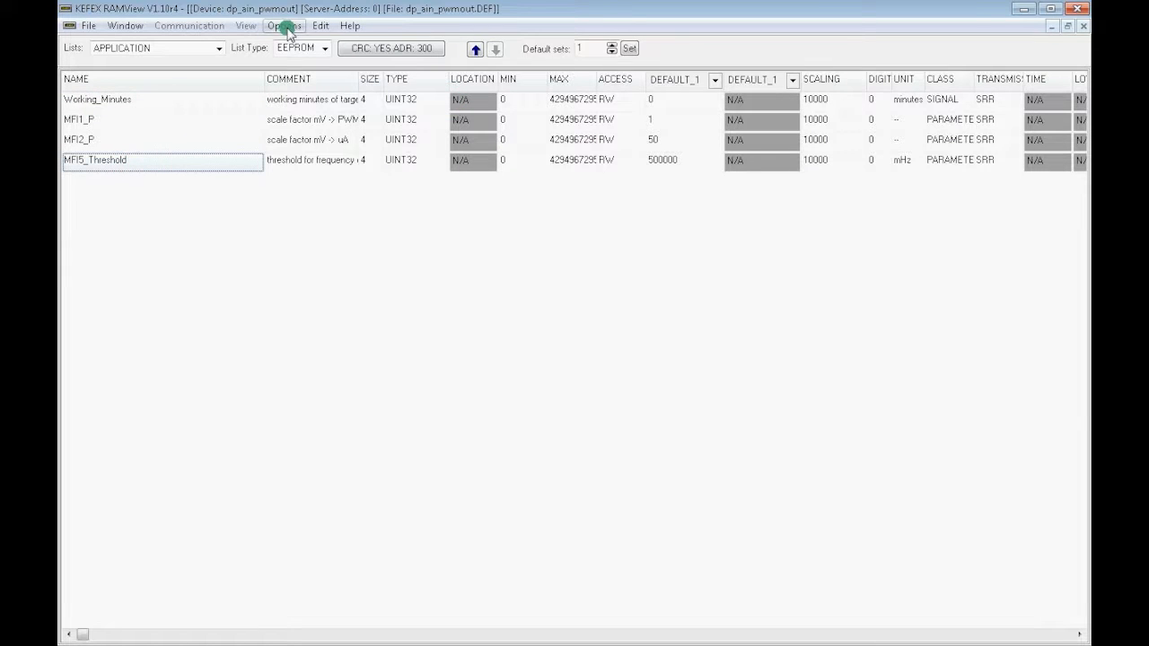
Step: Append a new variable below MFI5_Threshold in the APPLICATION list
click(316, 27)
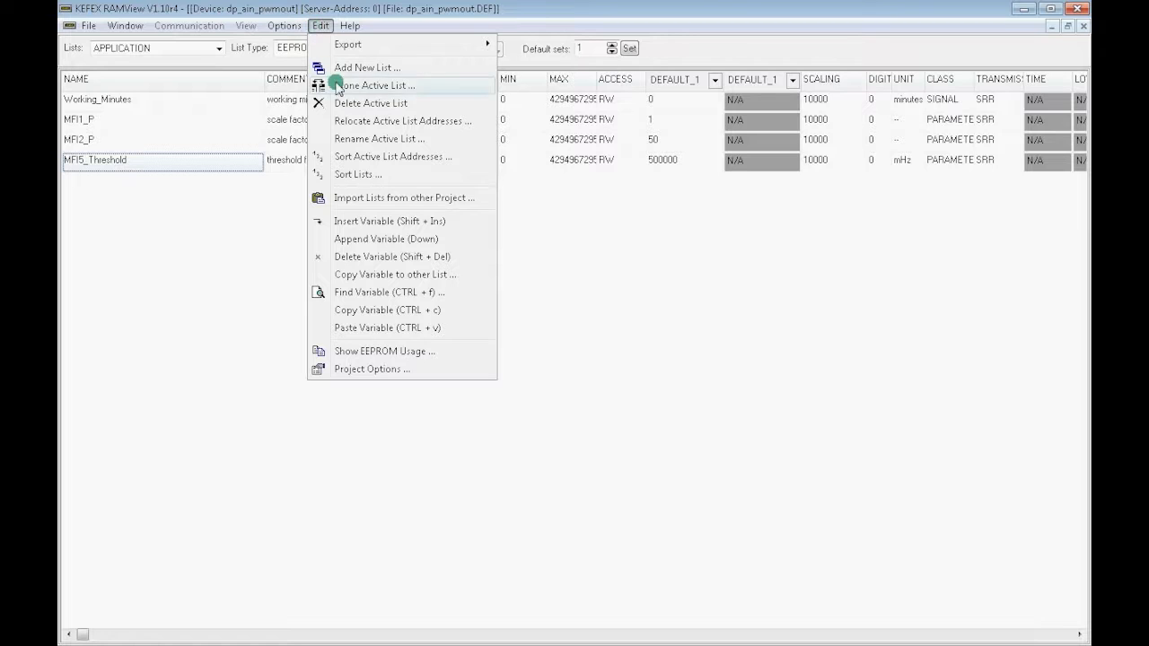
click(383, 240)
click(169, 181)
right_click(163, 182)
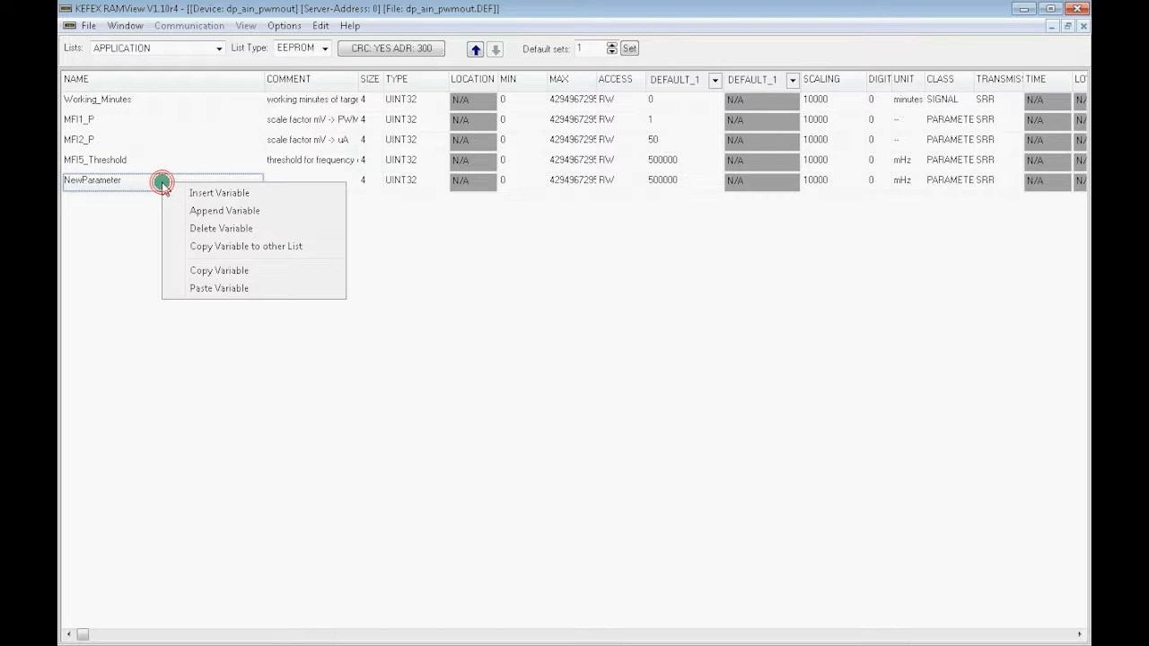
click(93, 179)
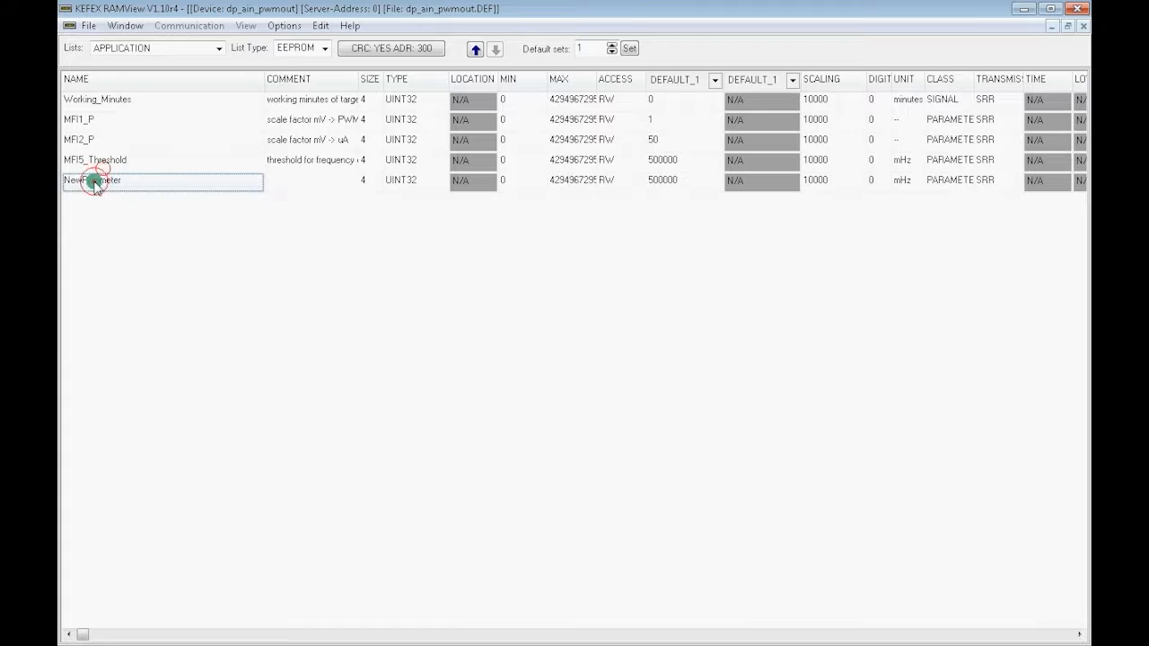
Step: Rename the new variable TestPara1 and set its English comment to "that is a test"
double_click(94, 181)
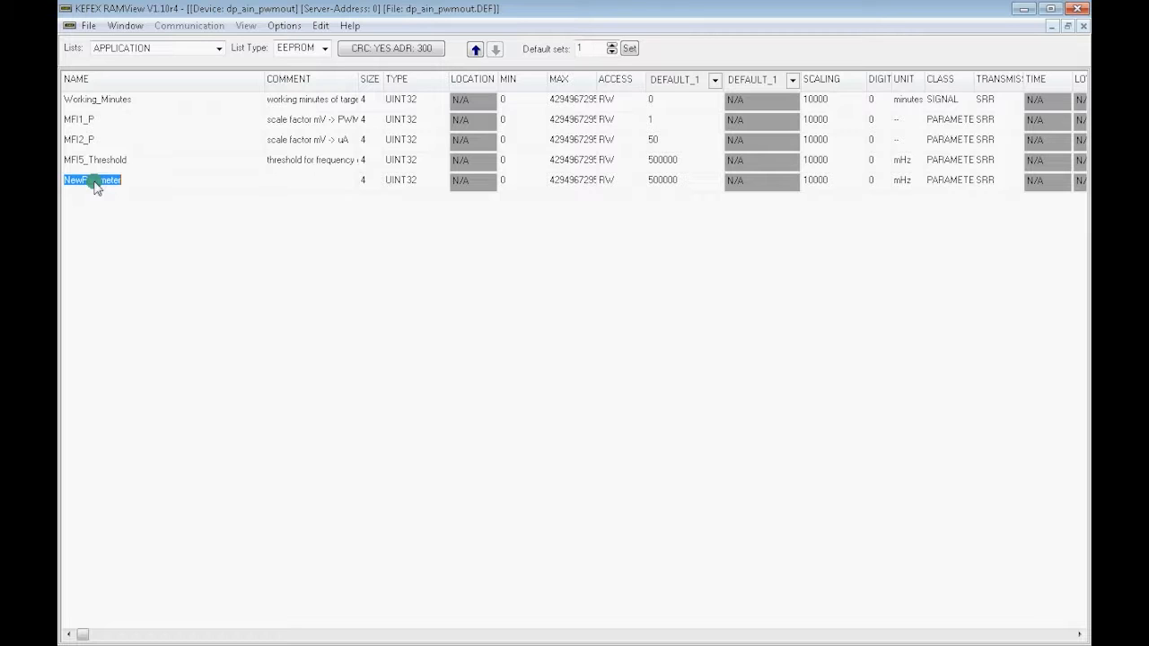
text(TestP)
click(95, 182)
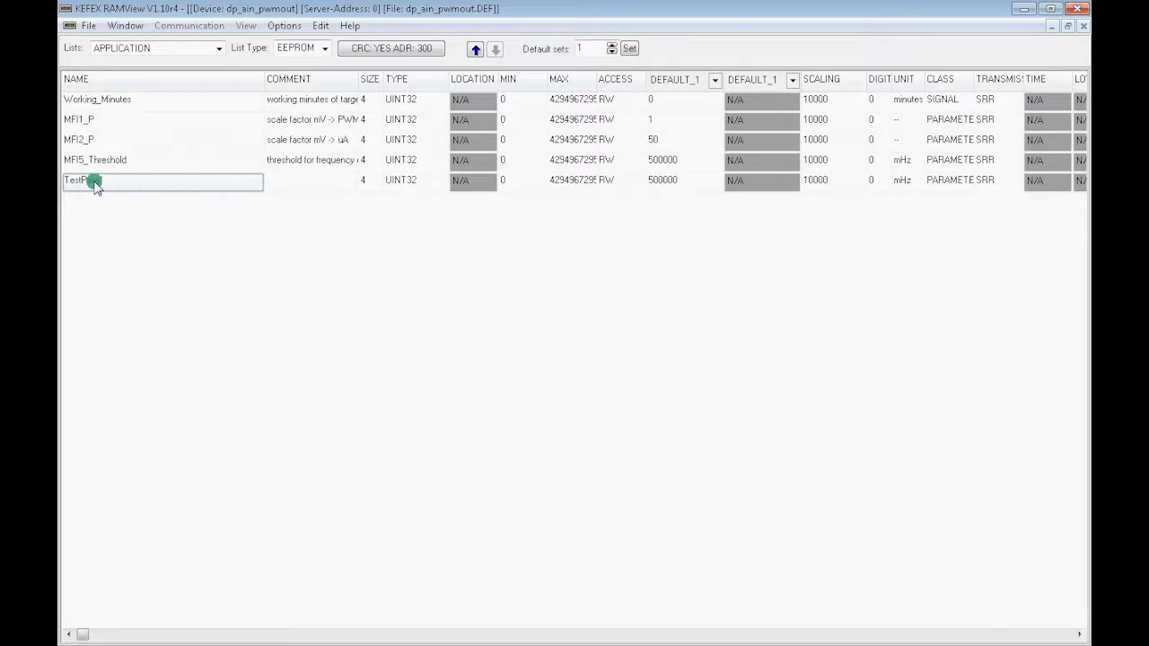
key(Tab)
key(Return)
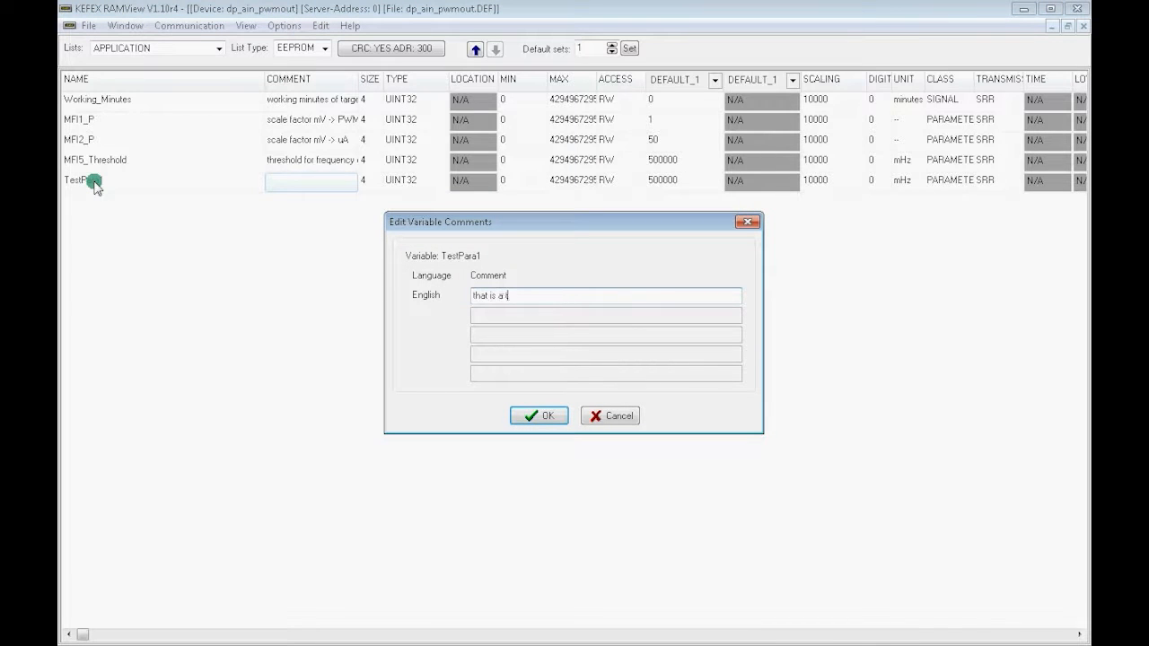
key(Return)
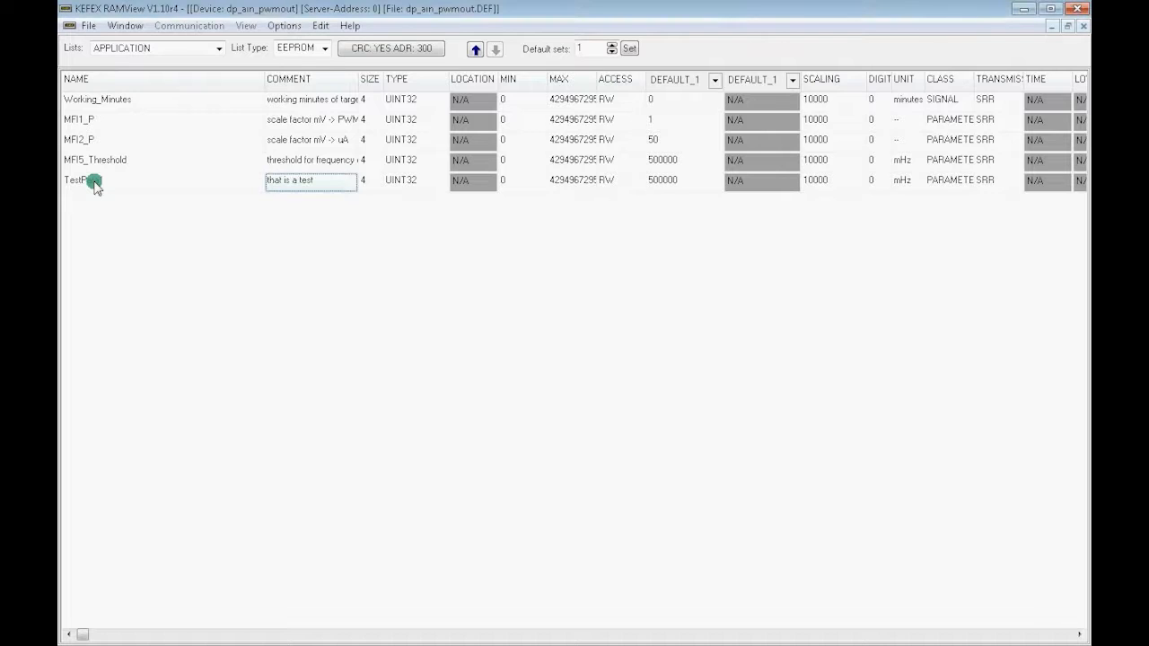
Step: Set TestPara1's default value to 10 and its unit to "--"
key(Tab)
key(Tab)
key(Tab)
key(Tab)
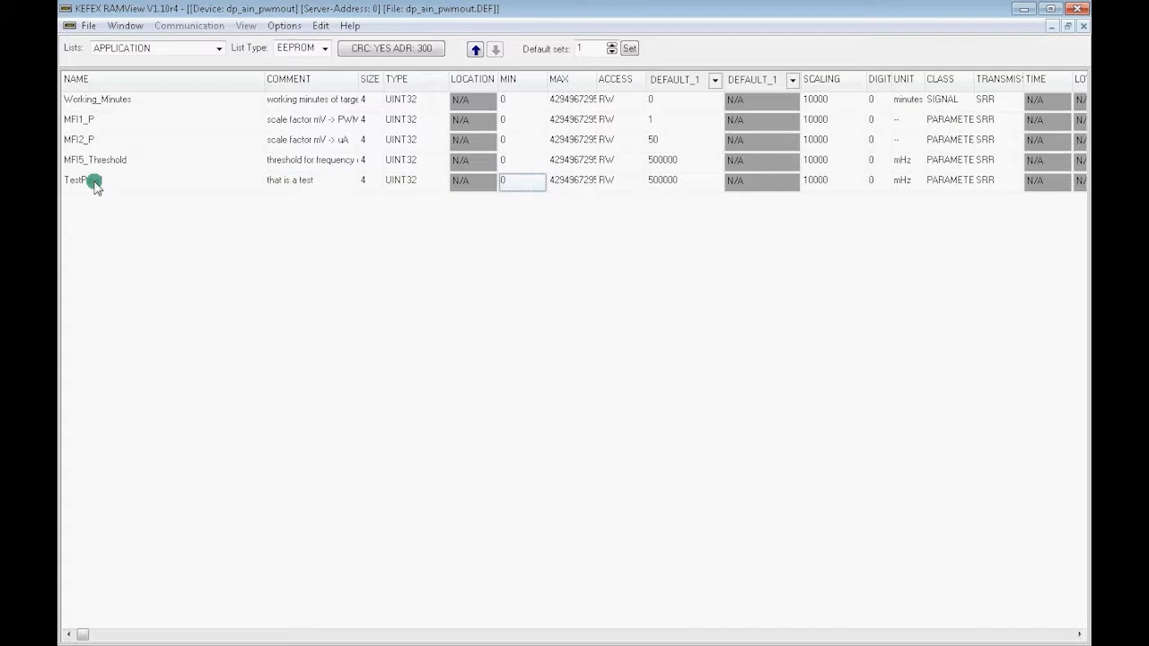
key(Tab)
key(Tab)
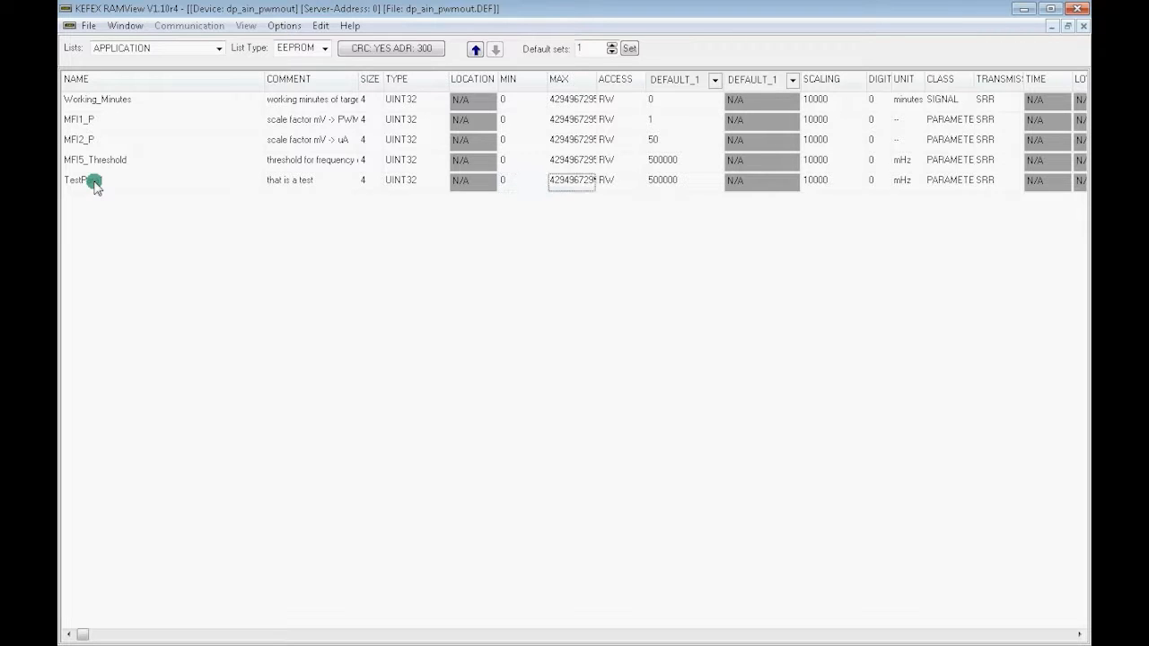
key(Tab)
text(1)
key(Tab)
key(Tab)
key(Tab)
key(BackSpace)
key(Return)
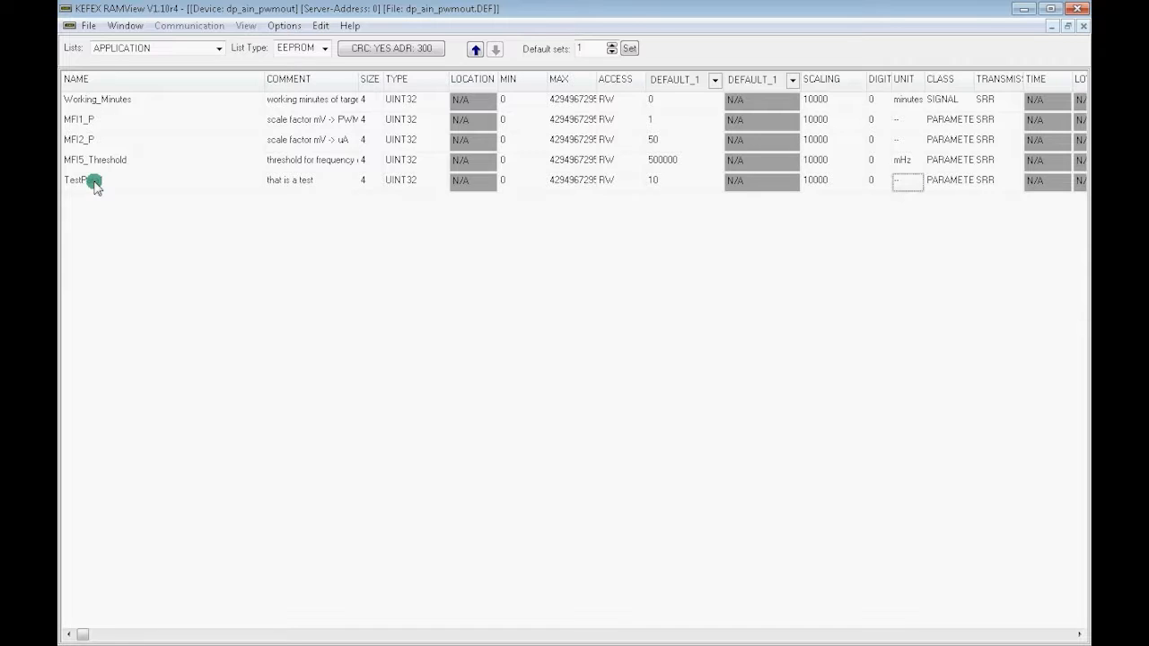
key(Tab)
key(Tab)
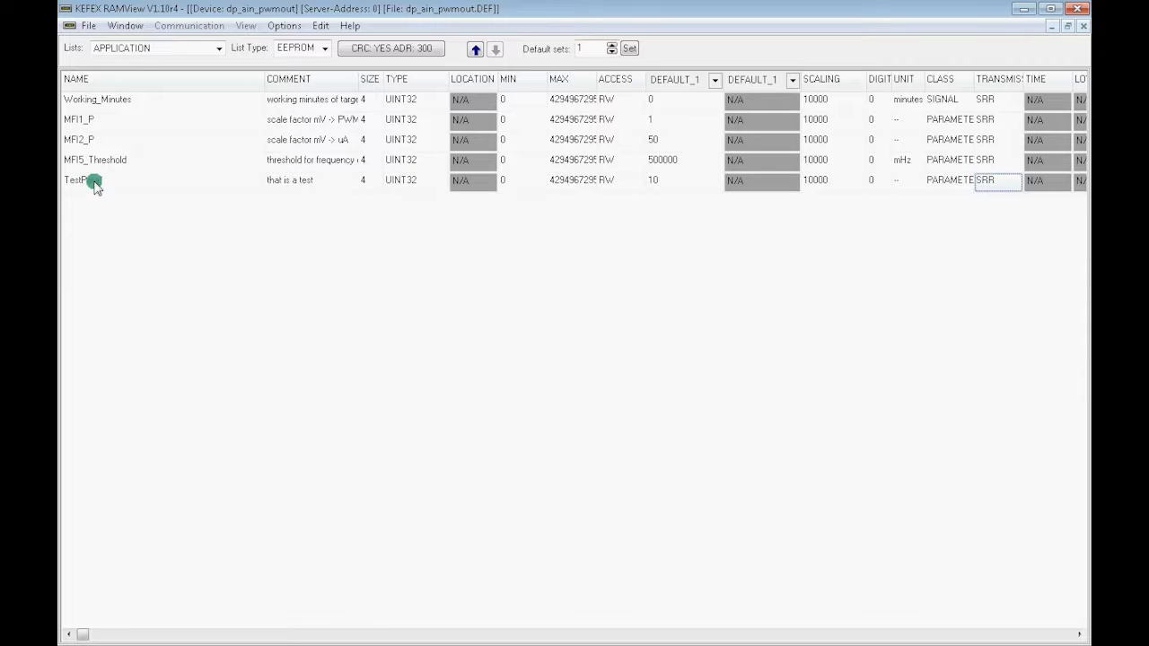
Step: Export the datapool as C source into ecu\src\dp_src, overwriting the existing dp_appl.c
click(320, 25)
click(348, 44)
click(572, 69)
click(660, 184)
double_click(525, 341)
click(523, 278)
double_click(526, 292)
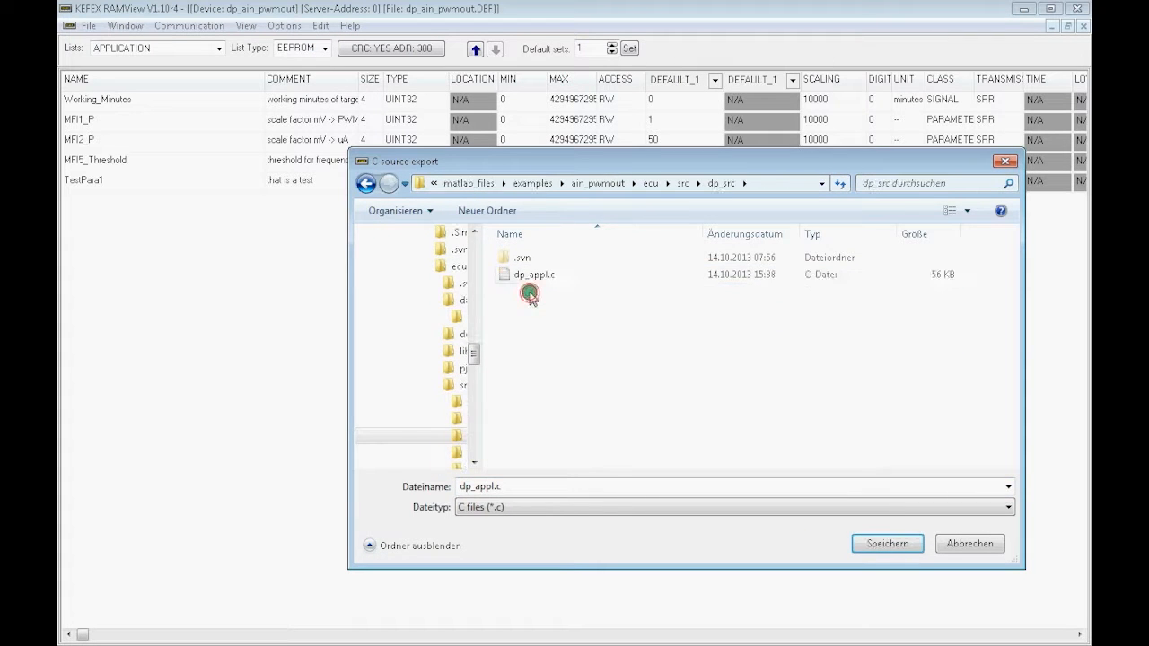
click(529, 275)
click(904, 545)
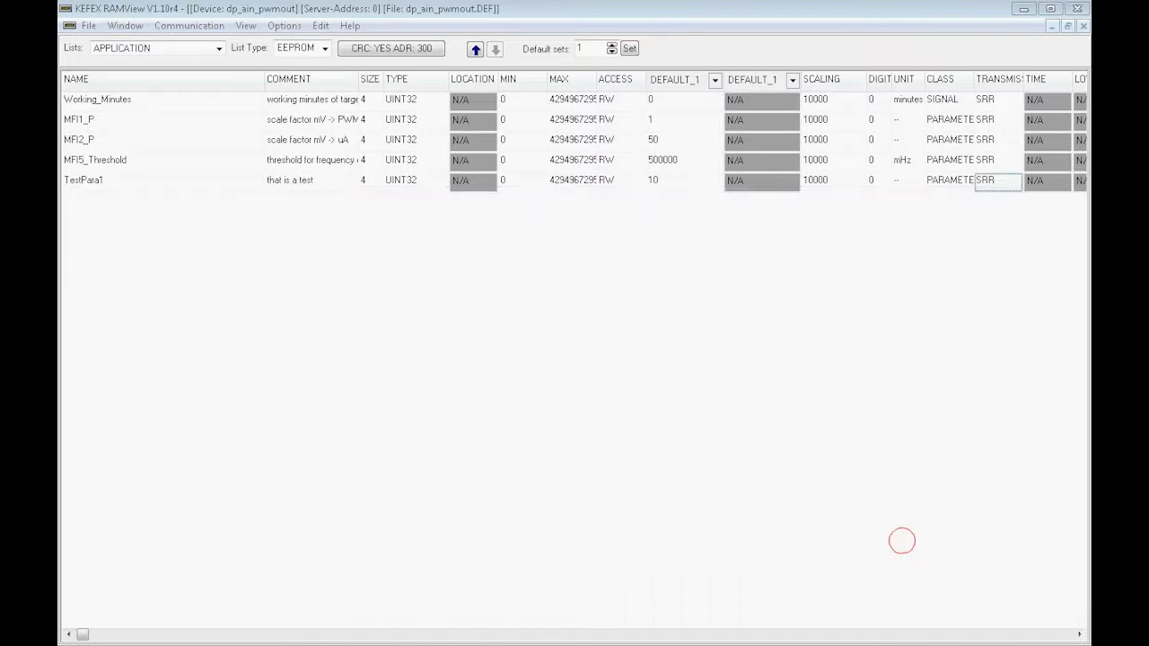
click(592, 392)
click(519, 477)
drag(525, 275, 566, 254)
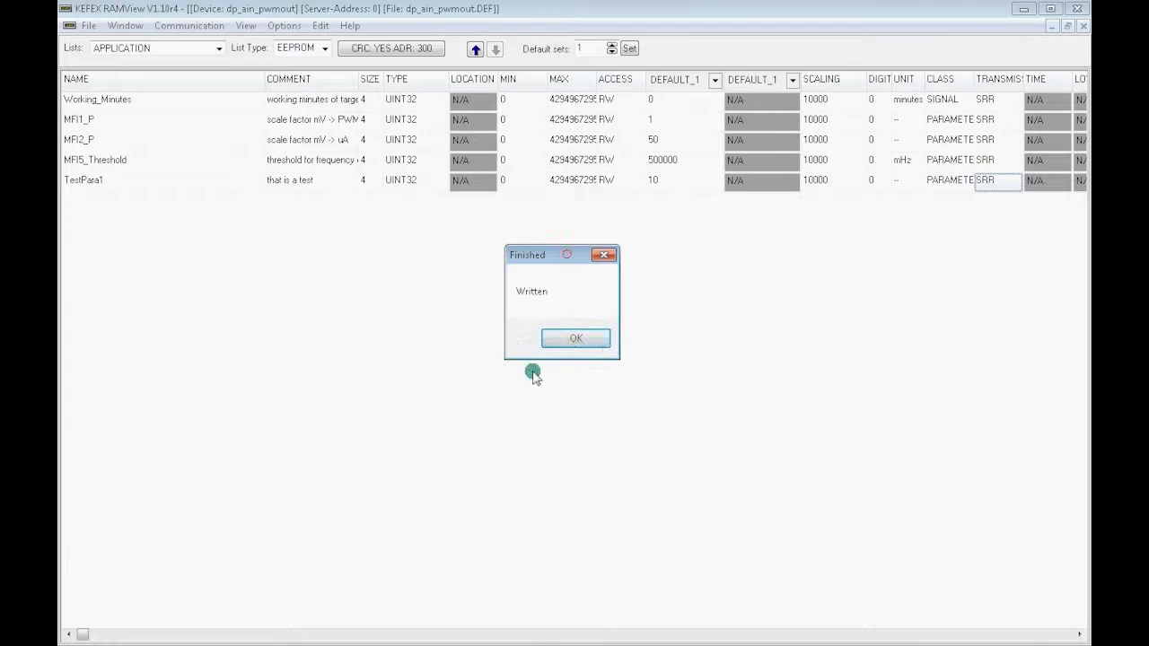
click(585, 338)
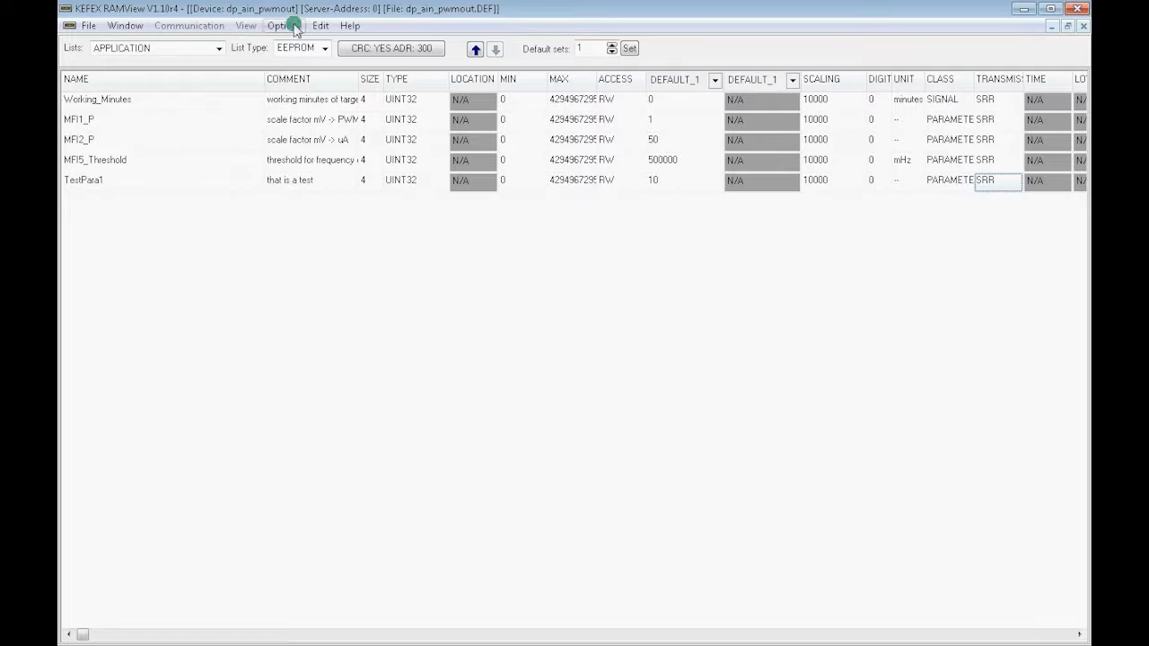
Step: Export the datapool's DEFAULT_1 set as a Simulink DPM file within ecu\src, overwriting the existing dp_ain_pwmout.dpm
click(320, 25)
mouse_move(344, 47)
click(569, 85)
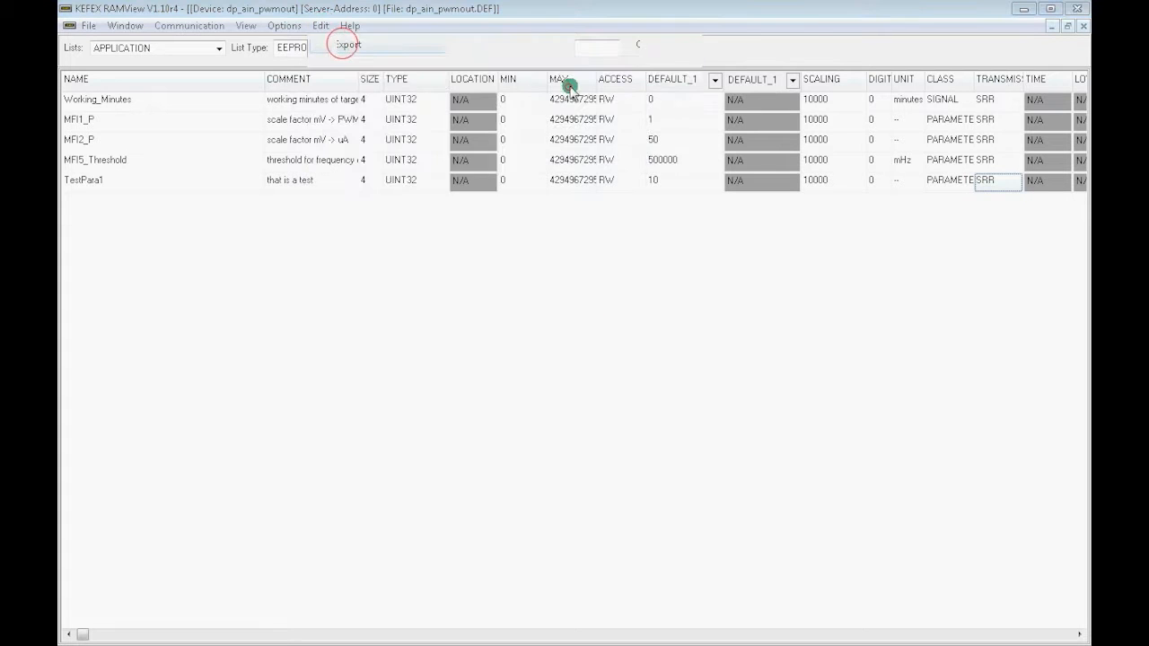
click(649, 183)
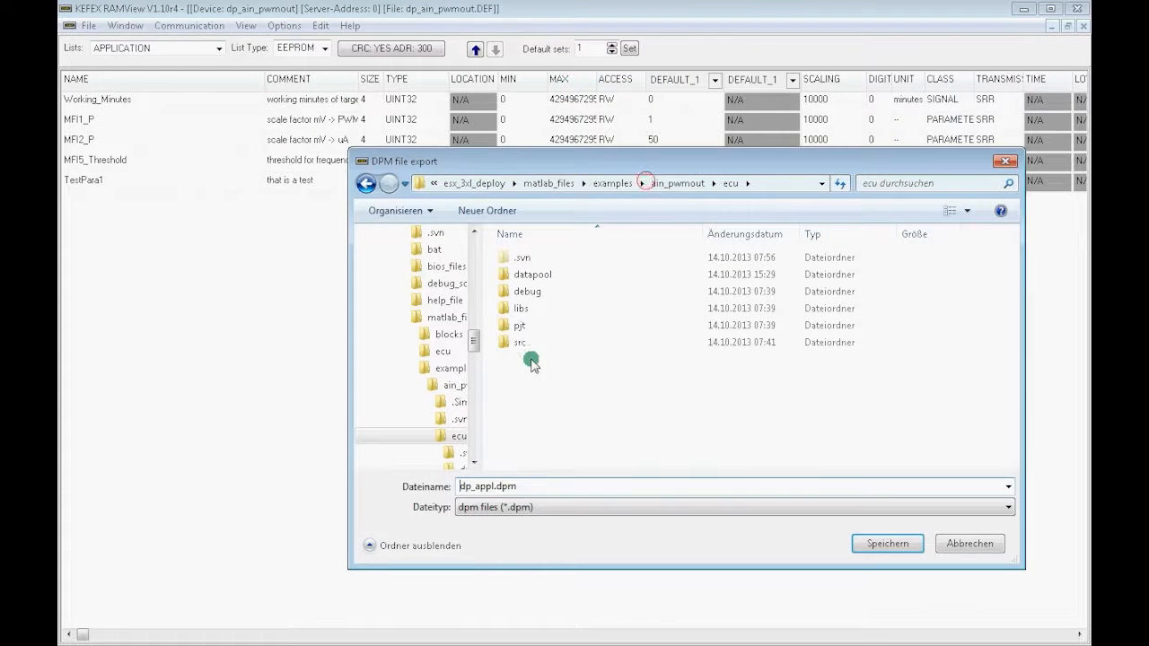
double_click(520, 345)
double_click(543, 294)
click(528, 275)
click(886, 542)
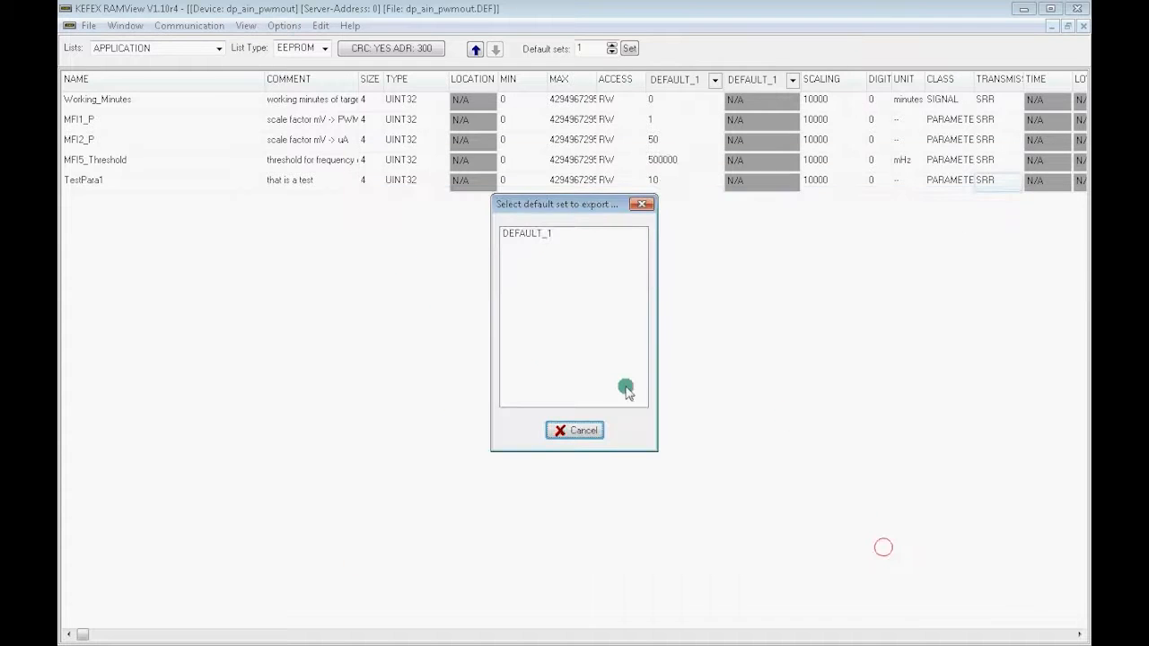
double_click(525, 232)
click(544, 409)
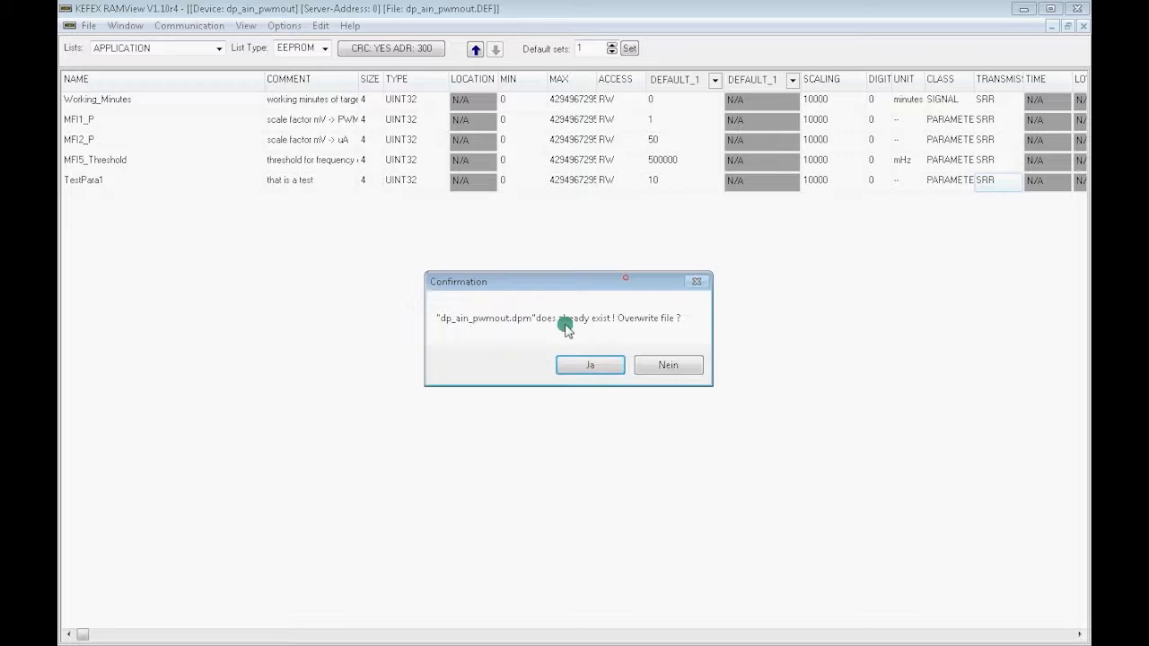
click(603, 363)
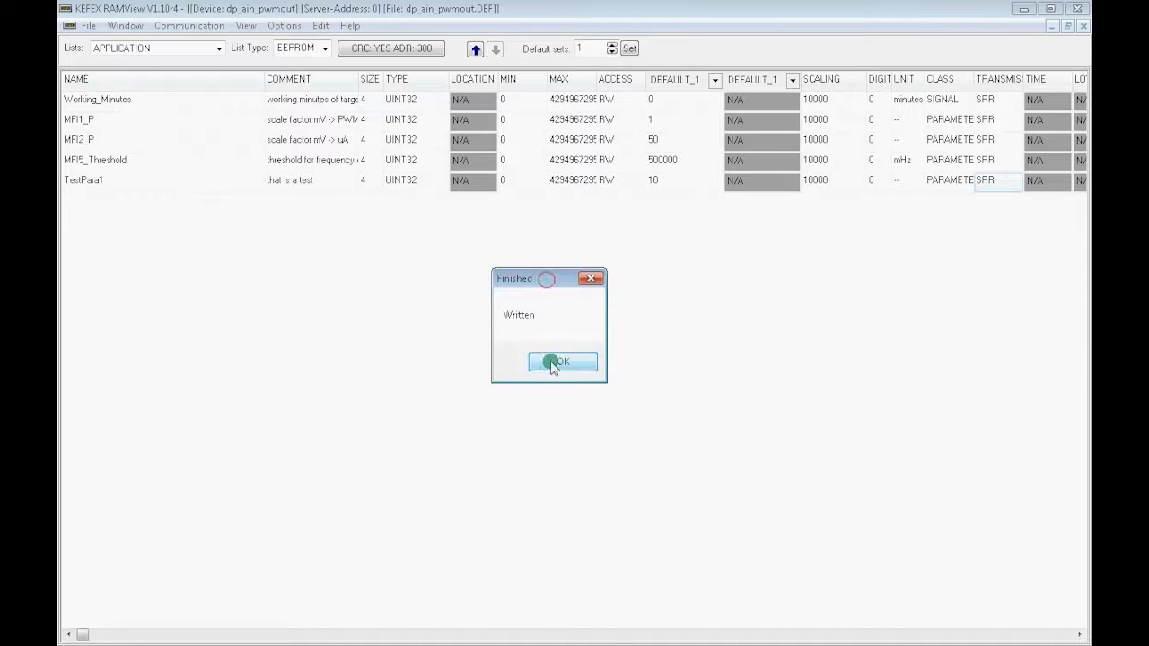
click(557, 361)
Step: Leave edit mode and save the modified project to dp_ain_pwmout.DEF
click(283, 25)
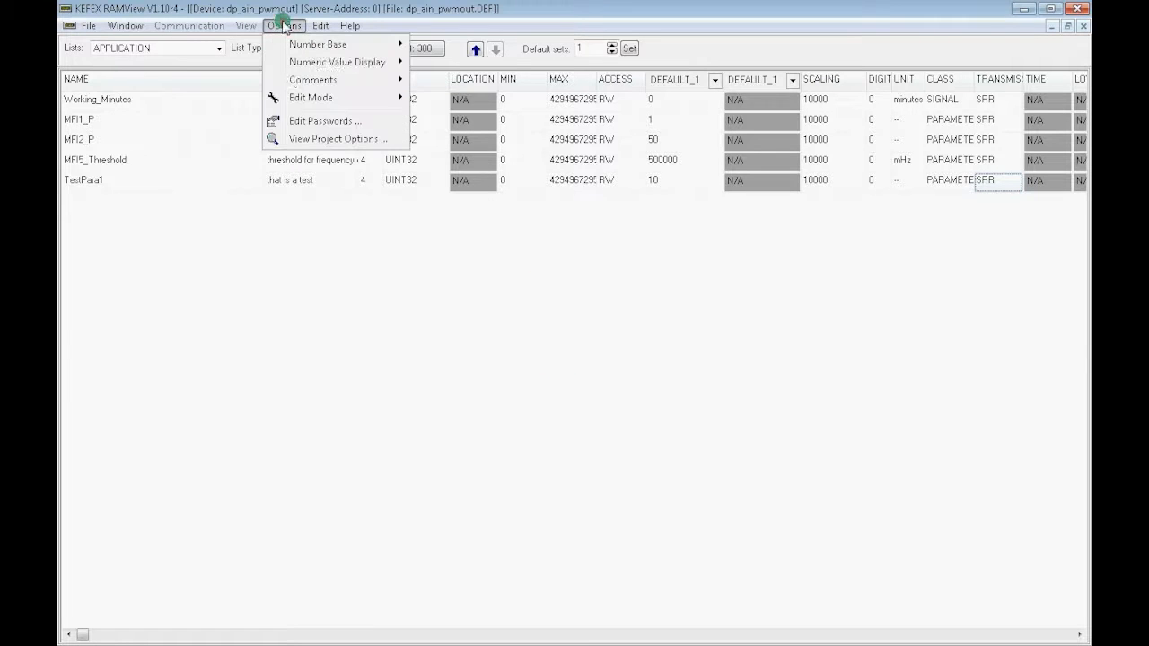
mouse_move(306, 104)
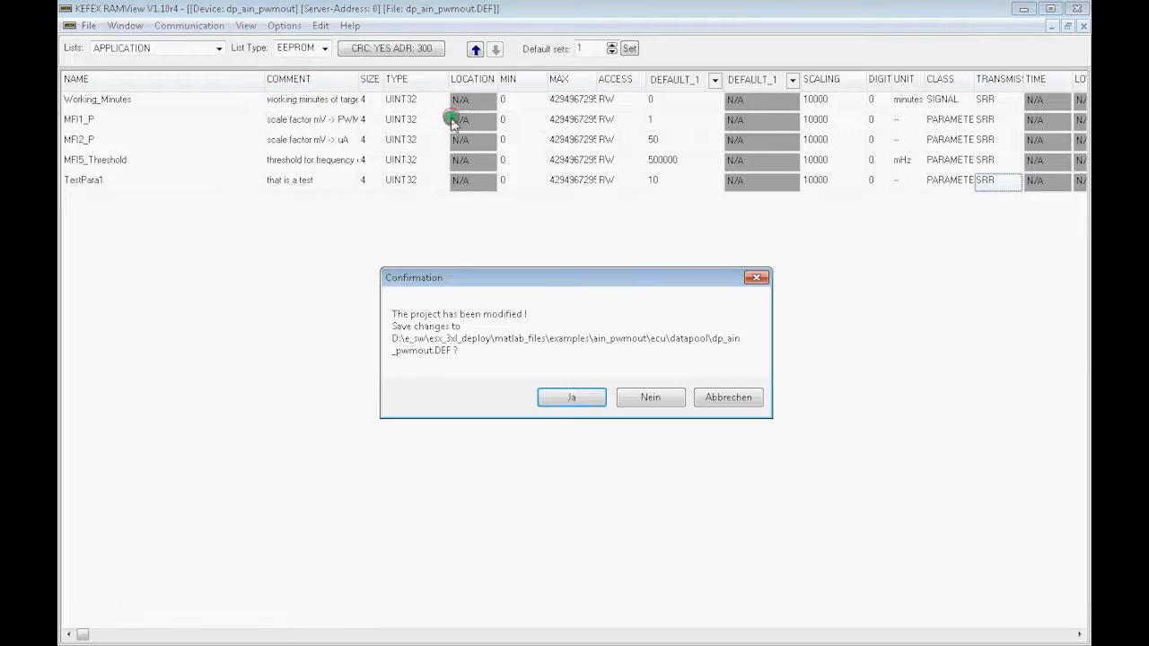
click(577, 398)
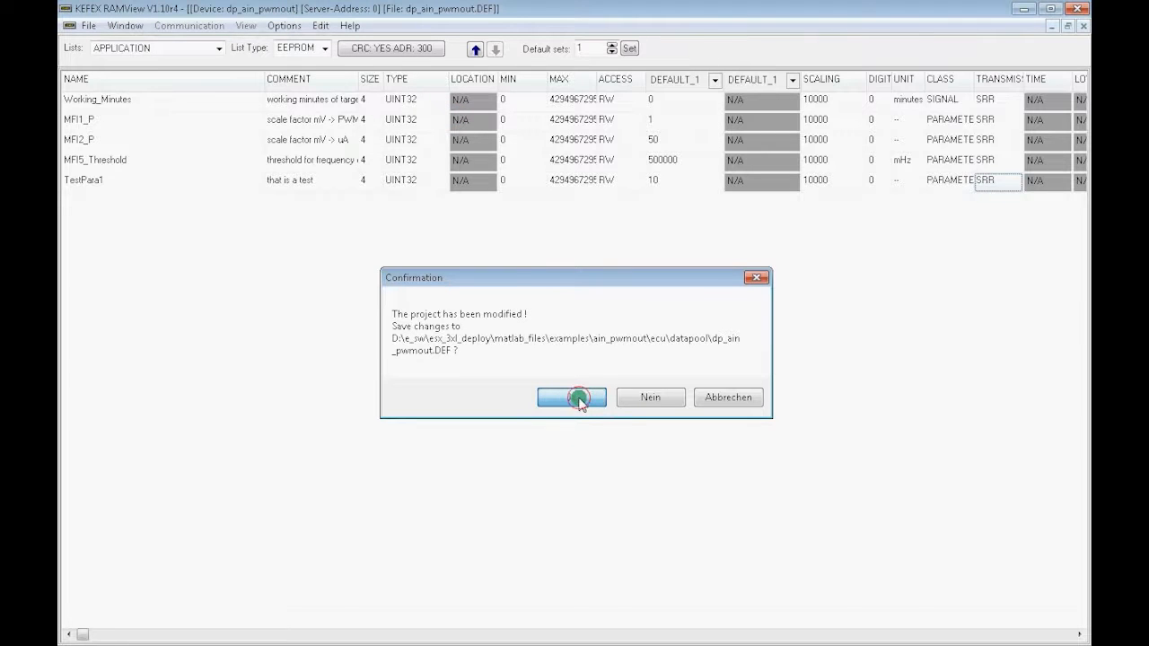
click(590, 378)
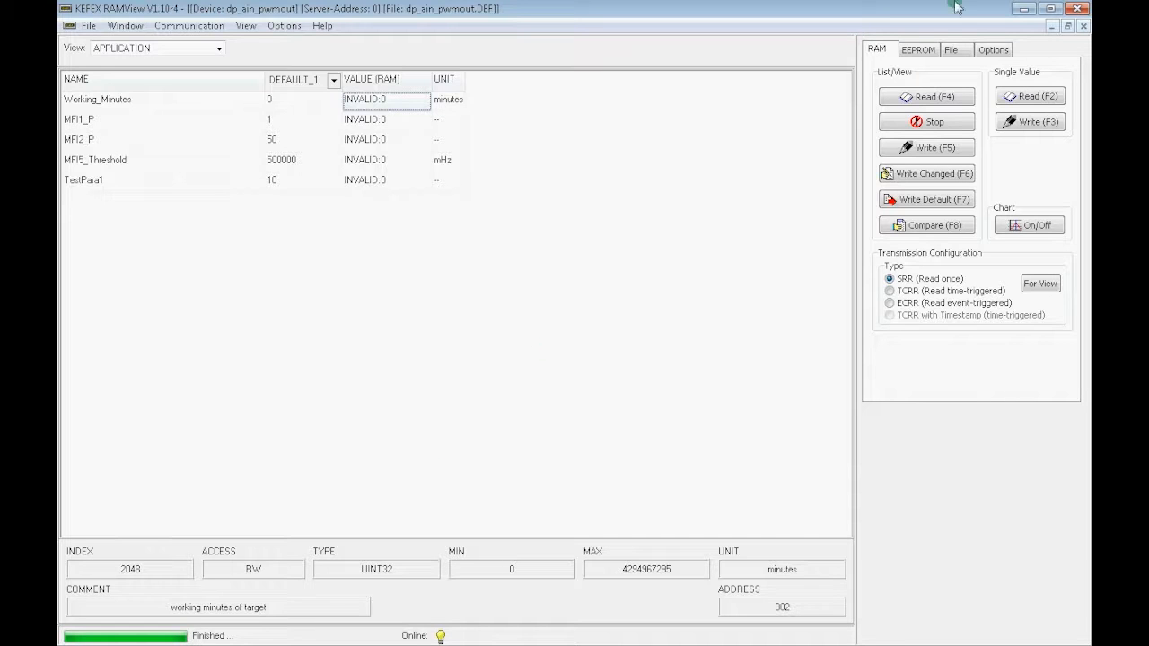
Step: Switch to the ain_pwmout Simulink model, start its Workspace Browser and place it clear of the cyclic task subsystems
click(1023, 9)
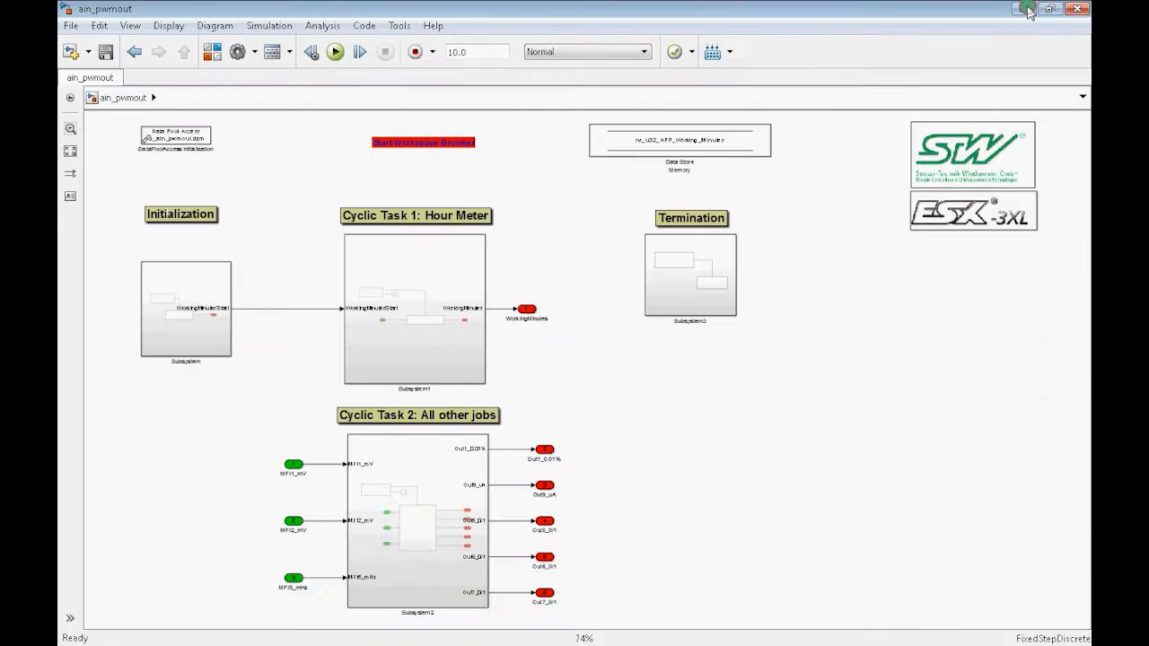
click(840, 339)
click(434, 146)
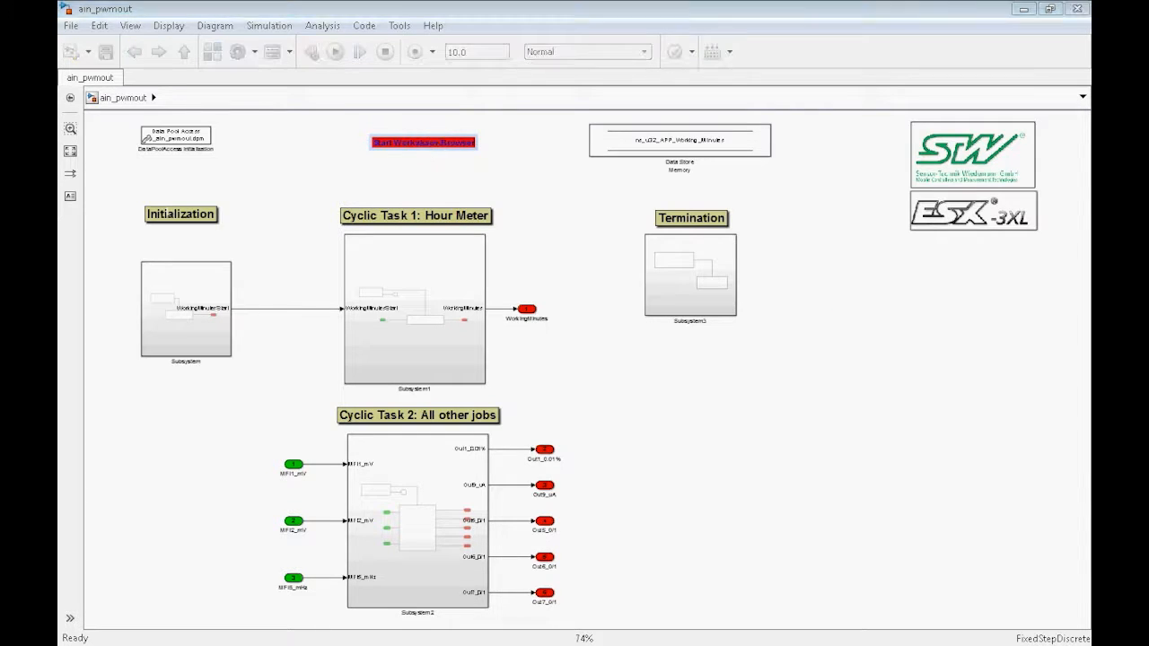
drag(59, 274, 603, 158)
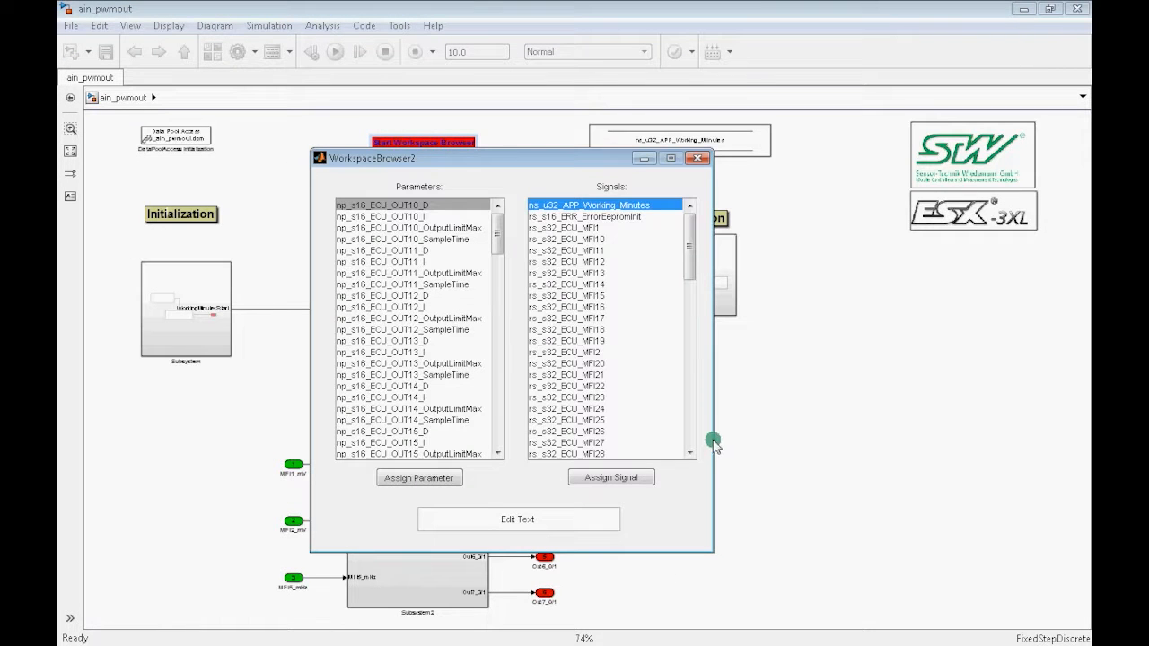
drag(575, 155, 933, 181)
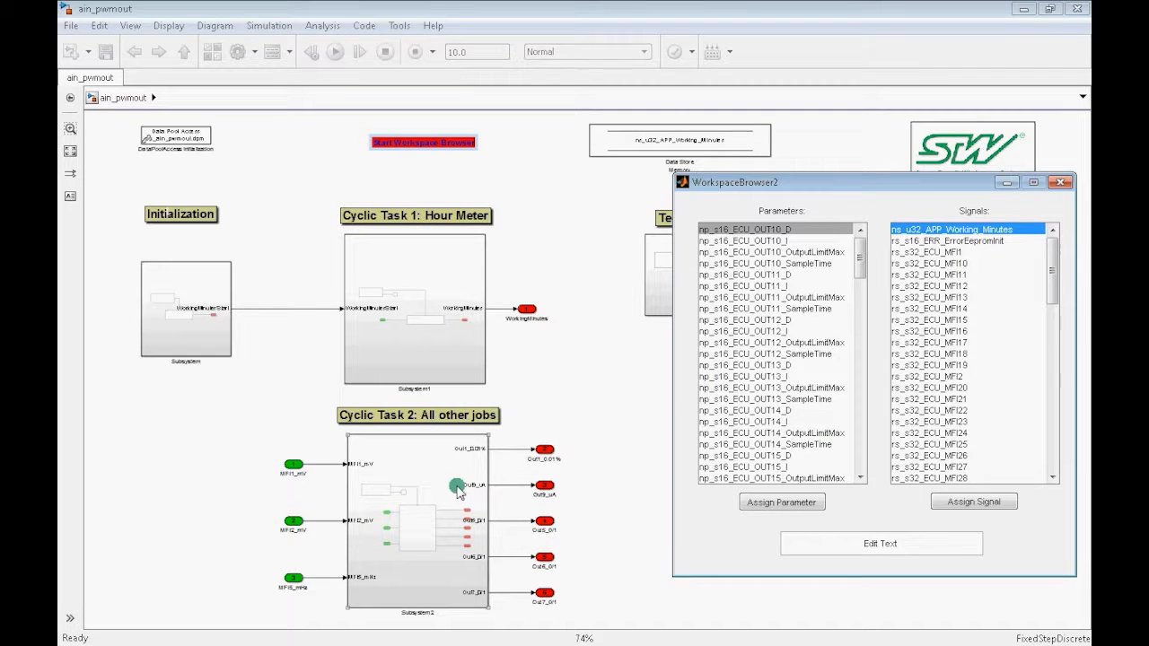
Step: Open the Switch Case Action Subsystem for MFI1_mV inside Subsystem2's Function-Call Subsystem
click(411, 465)
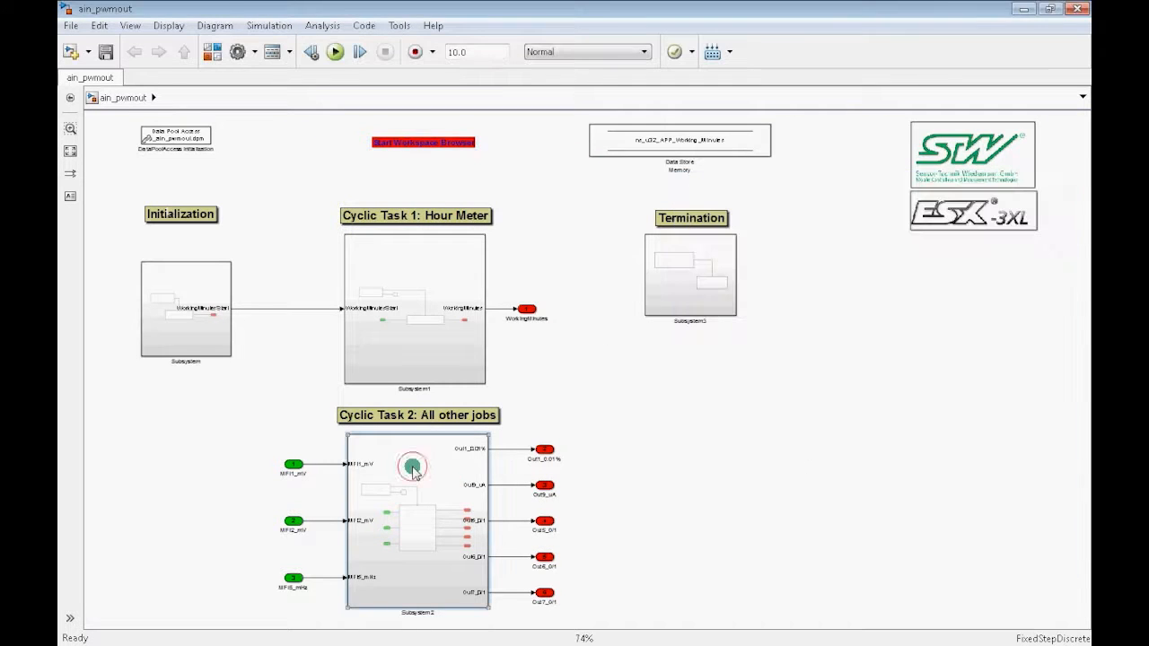
double_click(413, 468)
double_click(418, 469)
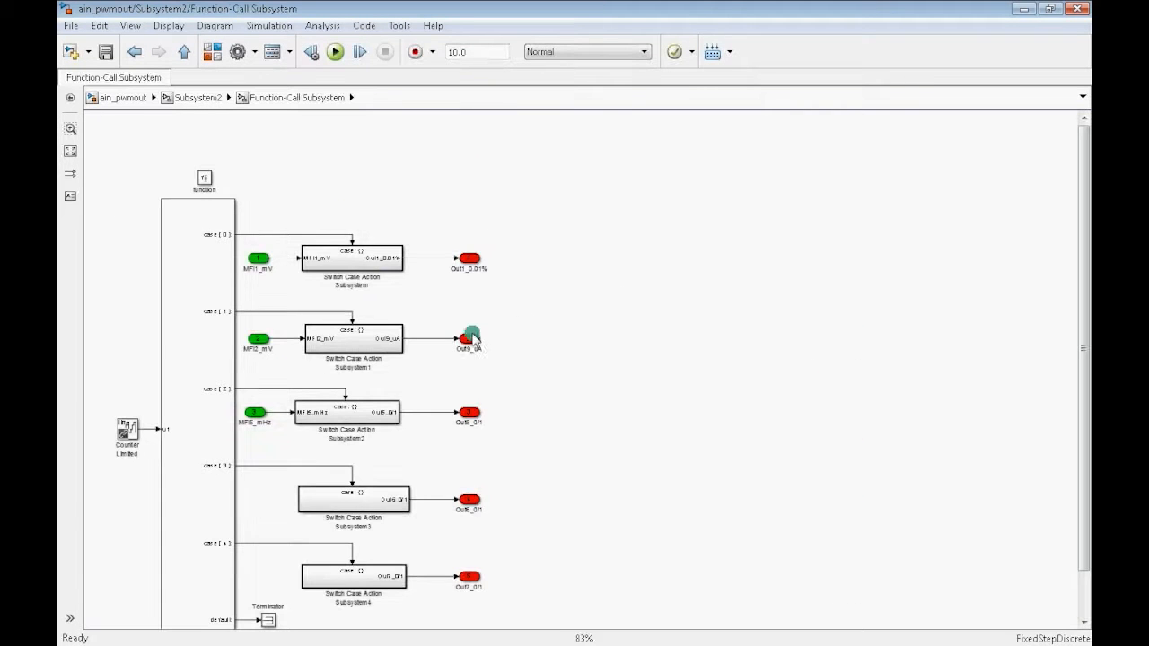
click(341, 258)
double_click(341, 259)
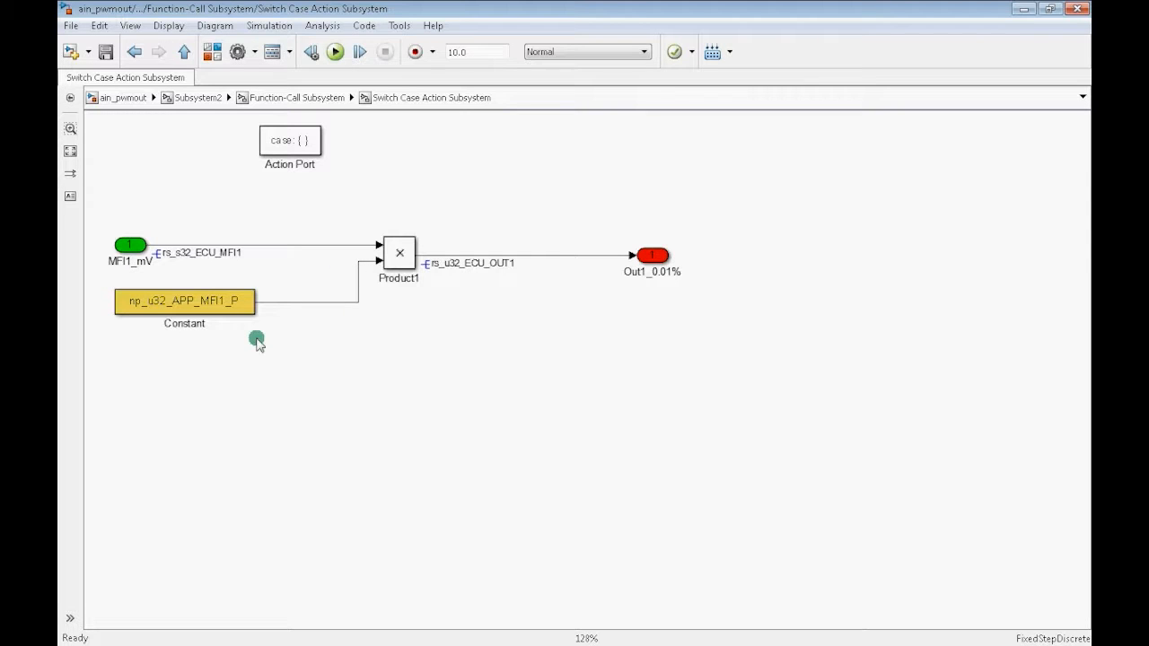
Step: Assign the parameter np_u32_APP_TestPara1 to the Constant block through the Workspace Browser
double_click(215, 305)
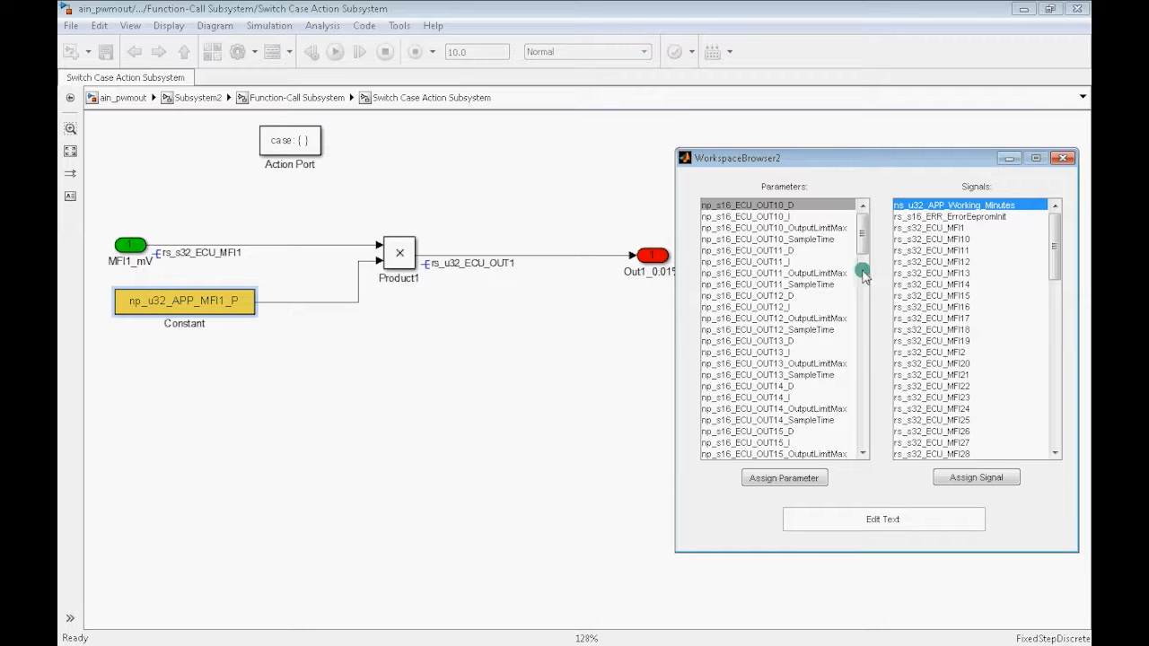
drag(861, 236, 877, 446)
click(810, 479)
click(759, 455)
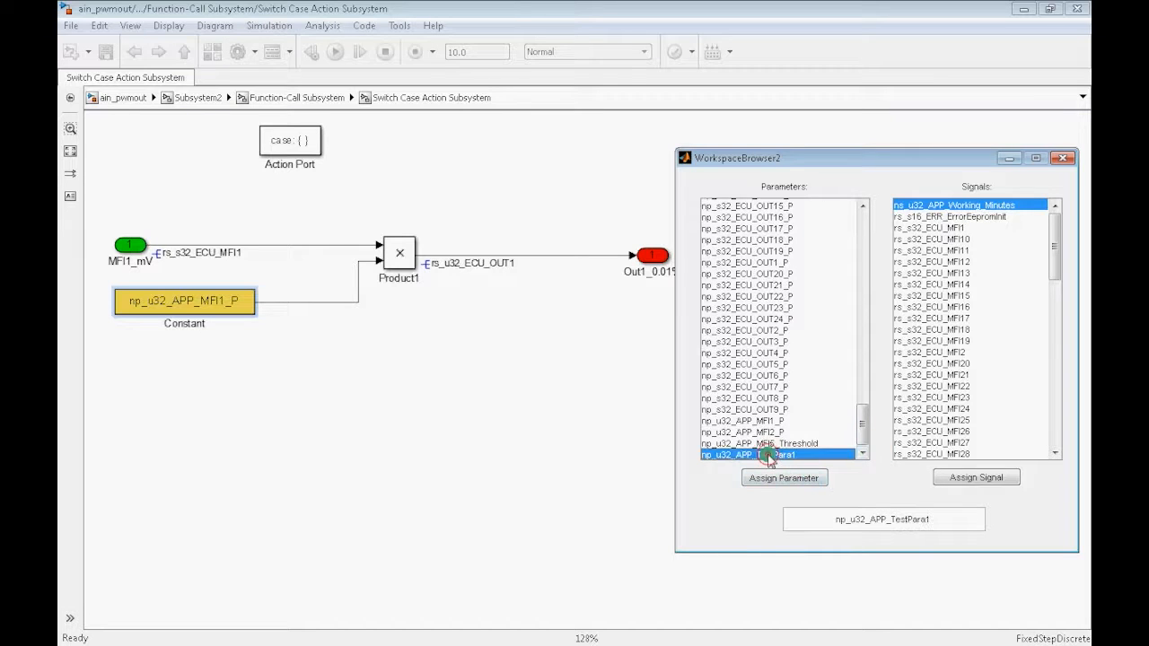
click(806, 480)
click(805, 480)
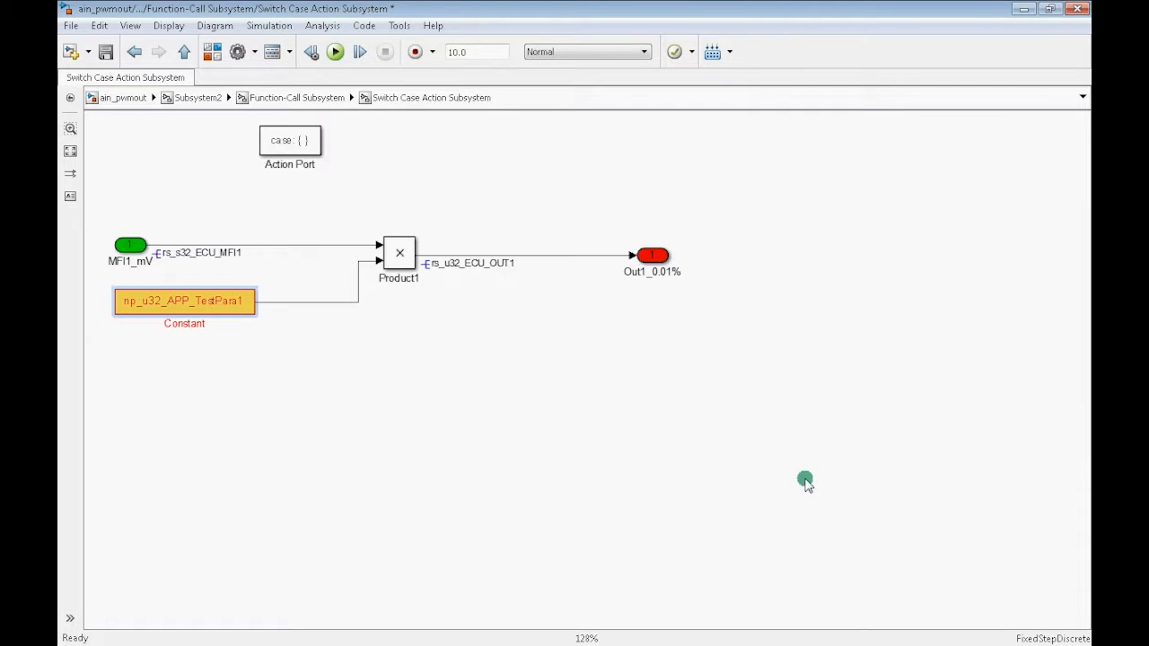
click(804, 481)
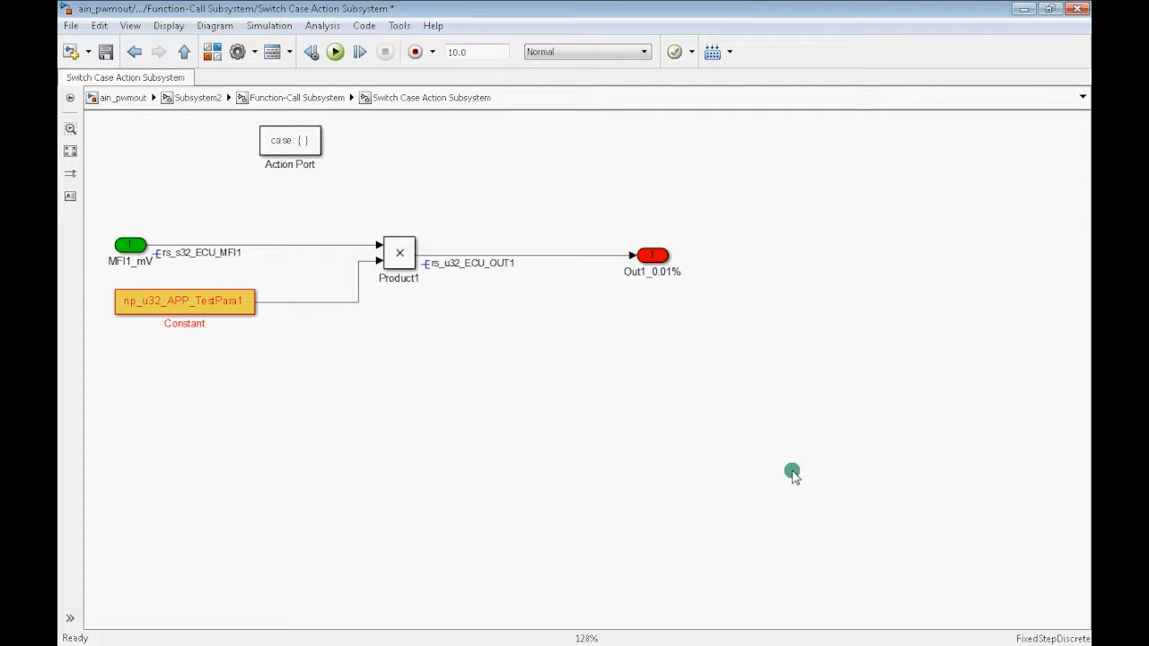
Step: Update the diagram, show the value label on the Constant block's output signal and run the simulation
key(ctrl+d)
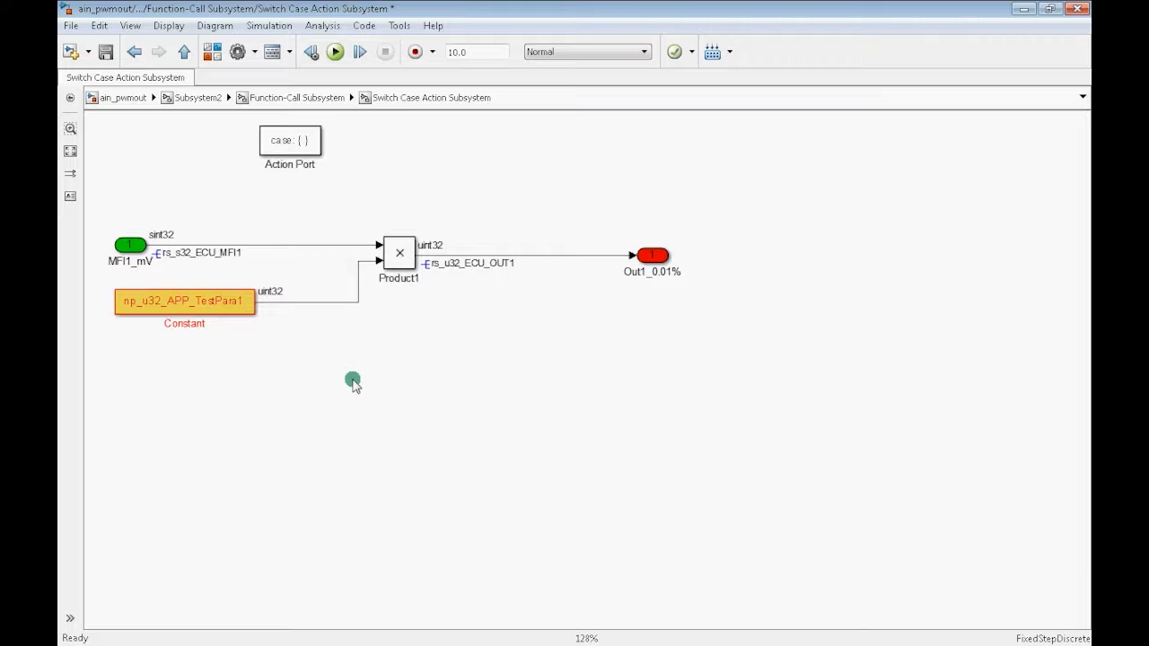
right_click(328, 303)
click(415, 199)
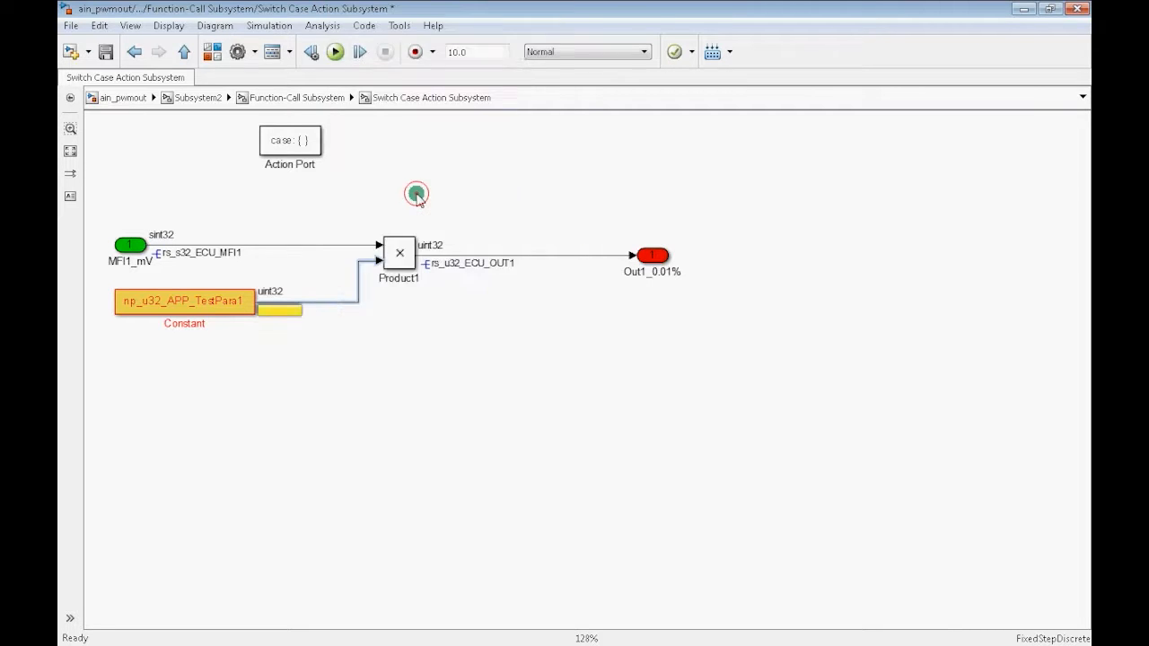
click(334, 52)
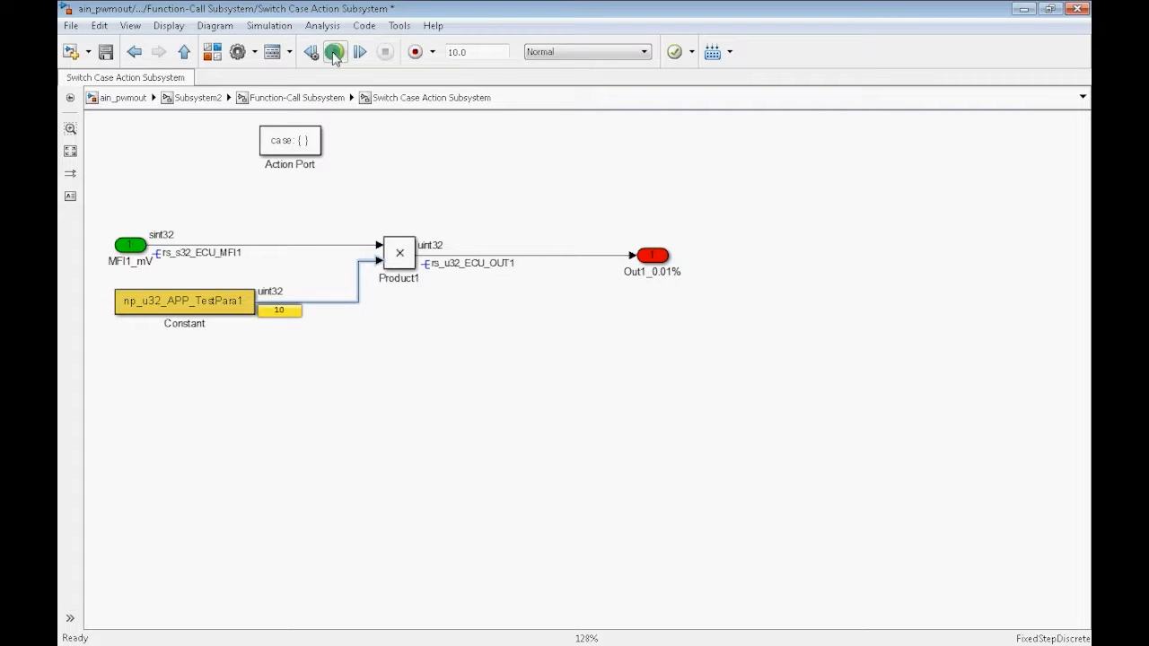
Step: Return to the top level of ain_pwmout and open the ain_pwmout_harness model from the mdl folder, maximized
click(124, 97)
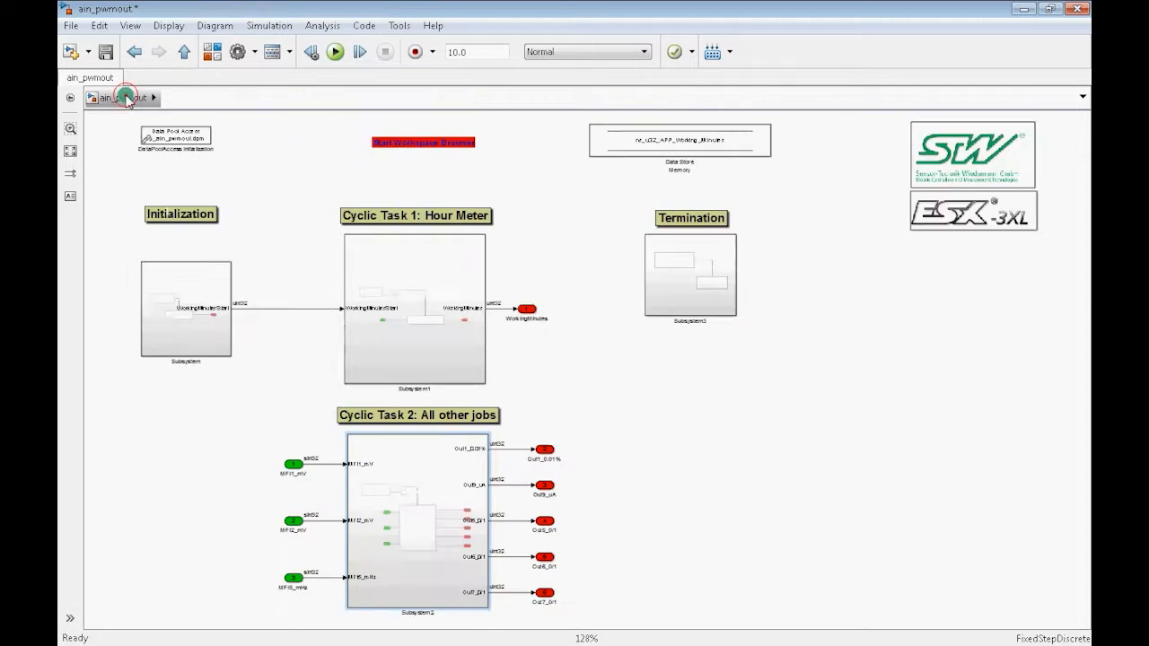
click(1021, 9)
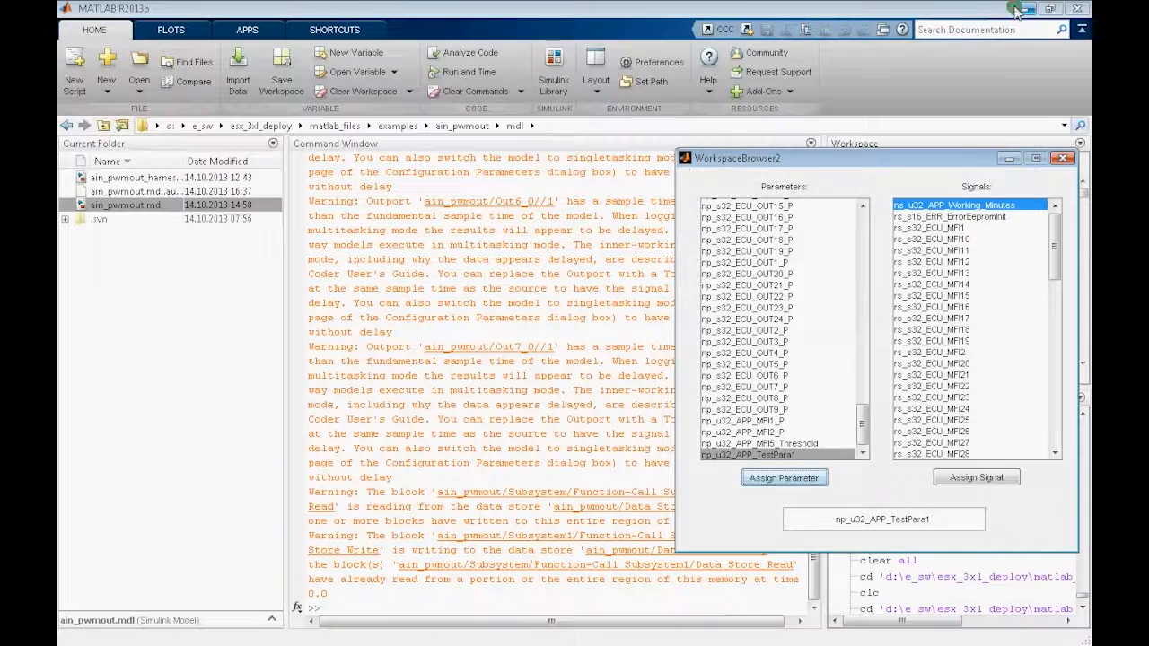
right_click(140, 180)
click(179, 191)
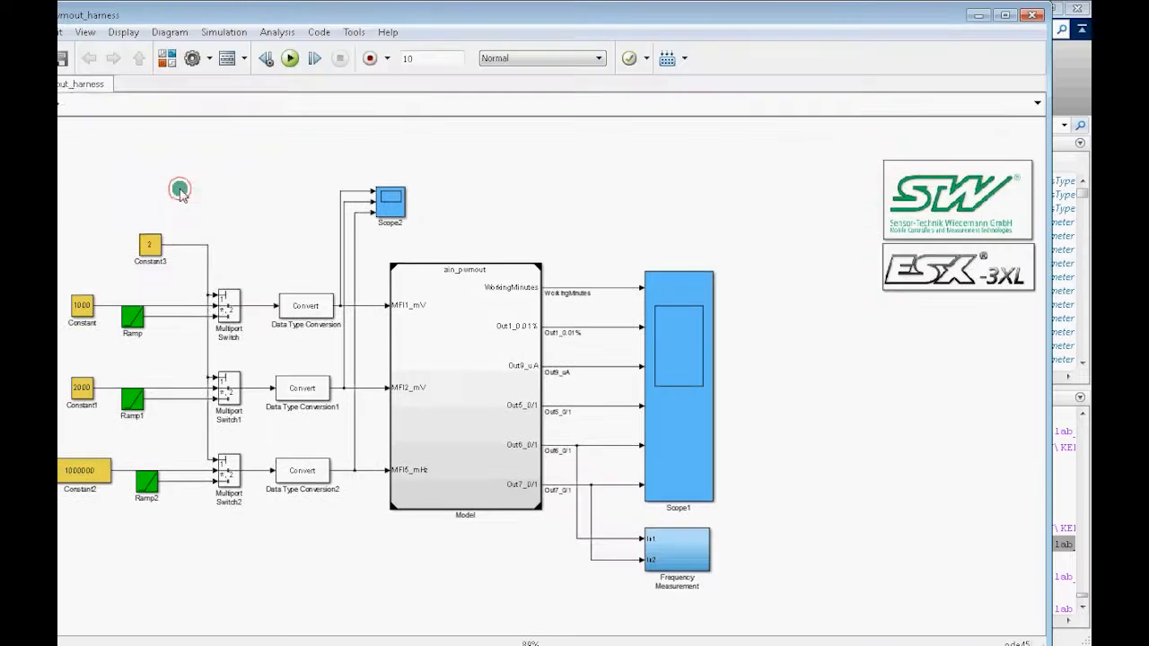
click(1007, 15)
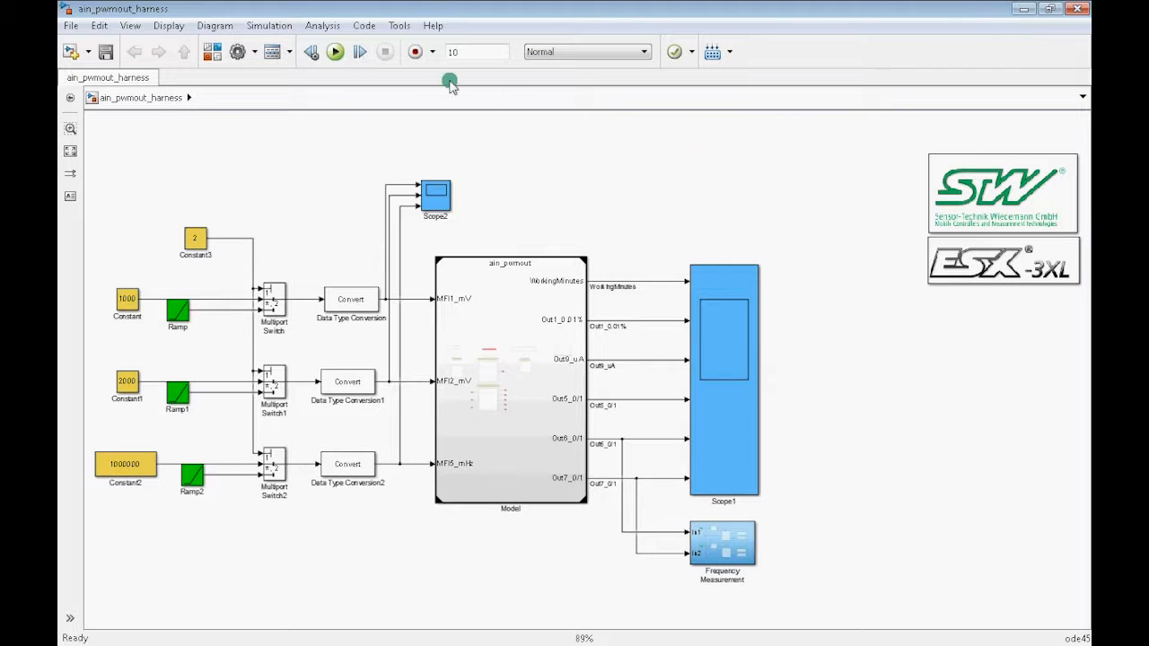
Step: Run the harness simulation and check the Out1_0.01% output on the Display block
click(337, 54)
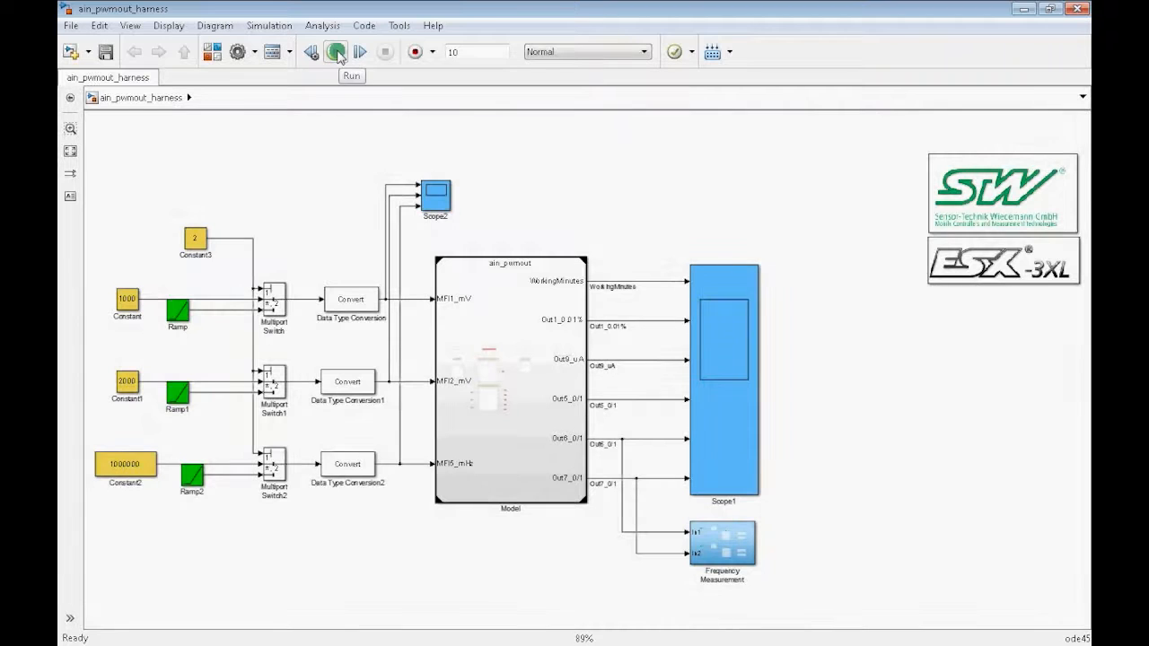
click(338, 53)
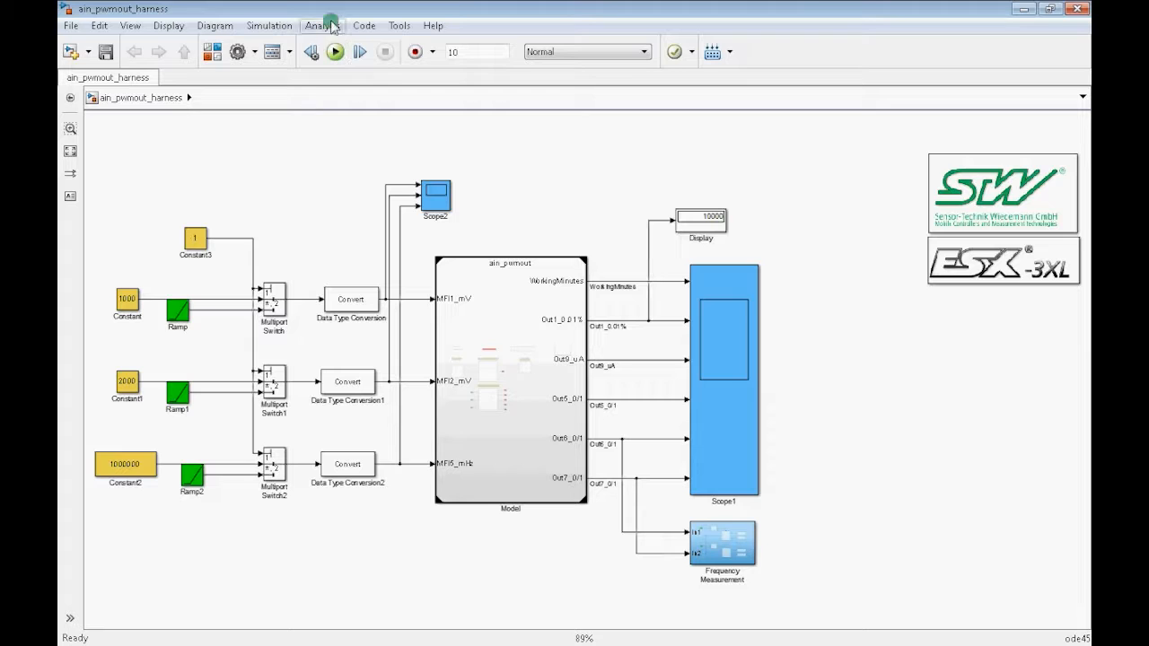
click(332, 51)
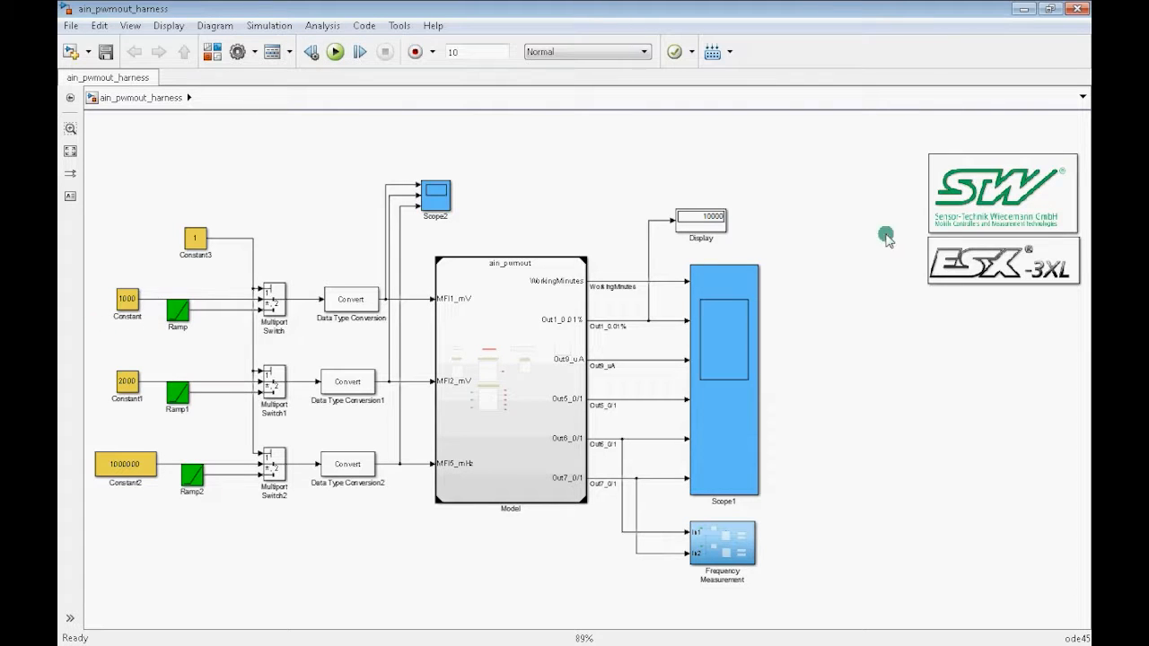
click(661, 231)
click(707, 240)
click(751, 214)
Step: Leave the harness and reopen the ain_pwmout model from the MATLAB current folder, maximized
click(1023, 10)
click(748, 97)
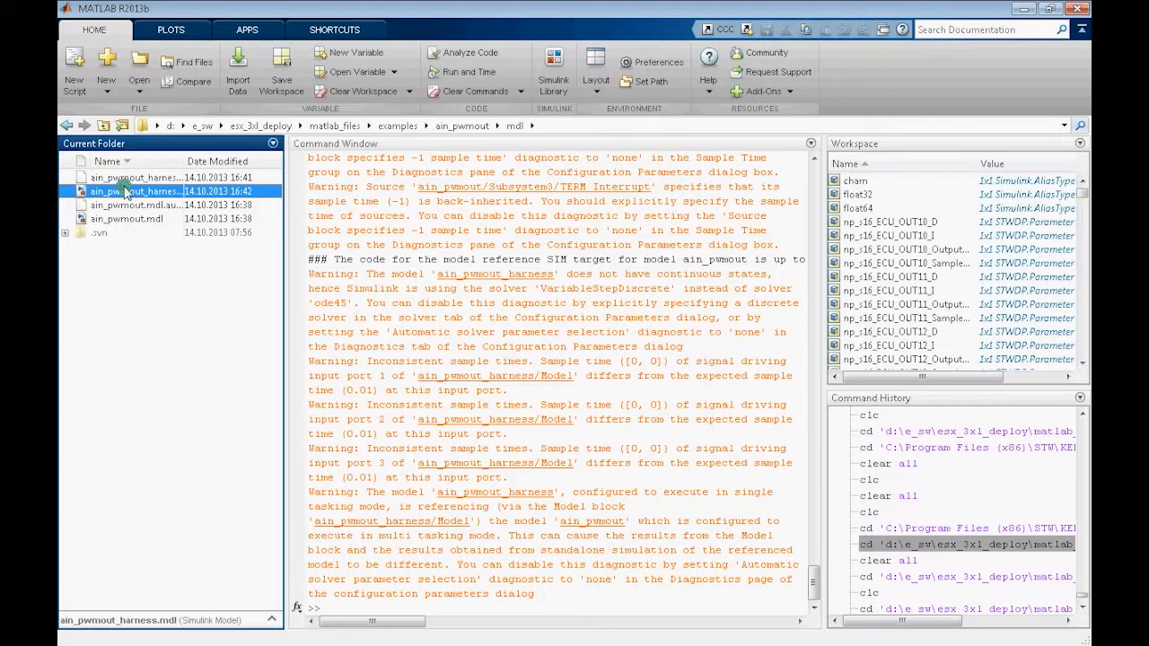
right_click(124, 220)
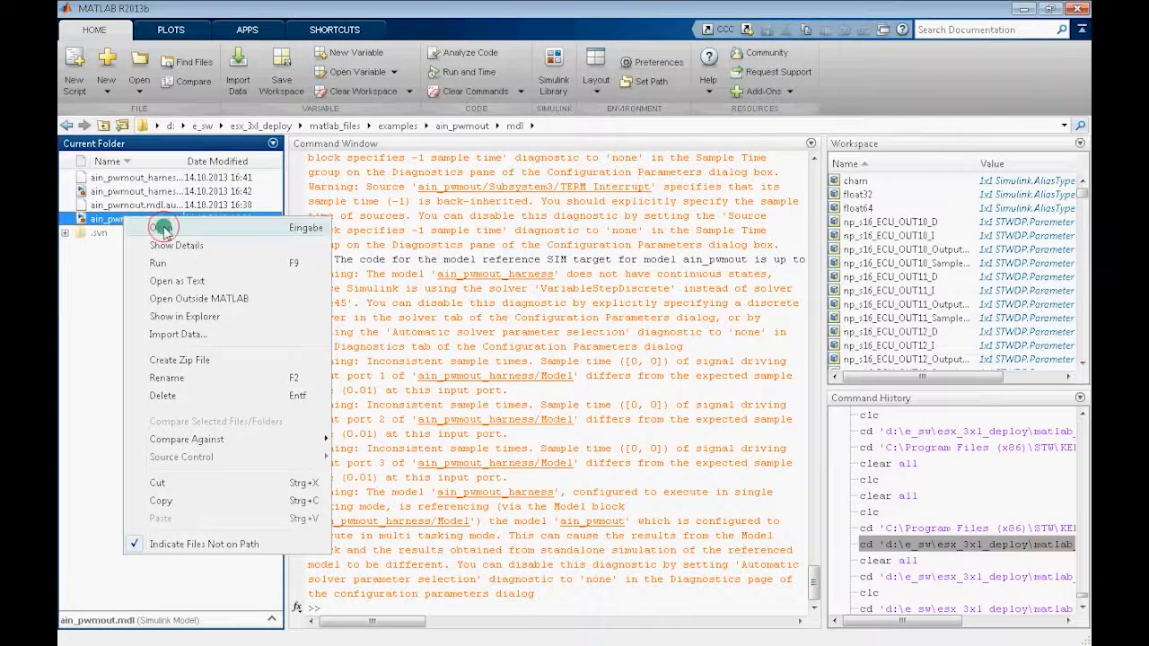
click(164, 227)
click(1005, 14)
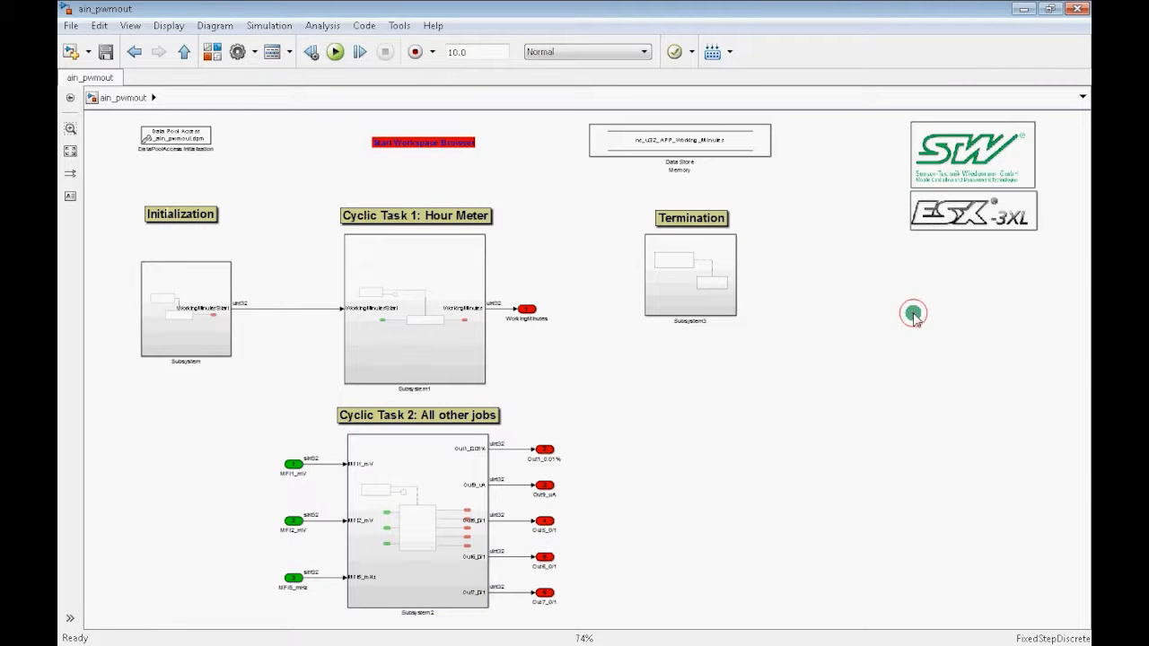
Step: Build the ain_pwmout model and bring up KEFEX WinFlash for the generated ain_pwmout.hex
click(690, 141)
click(714, 52)
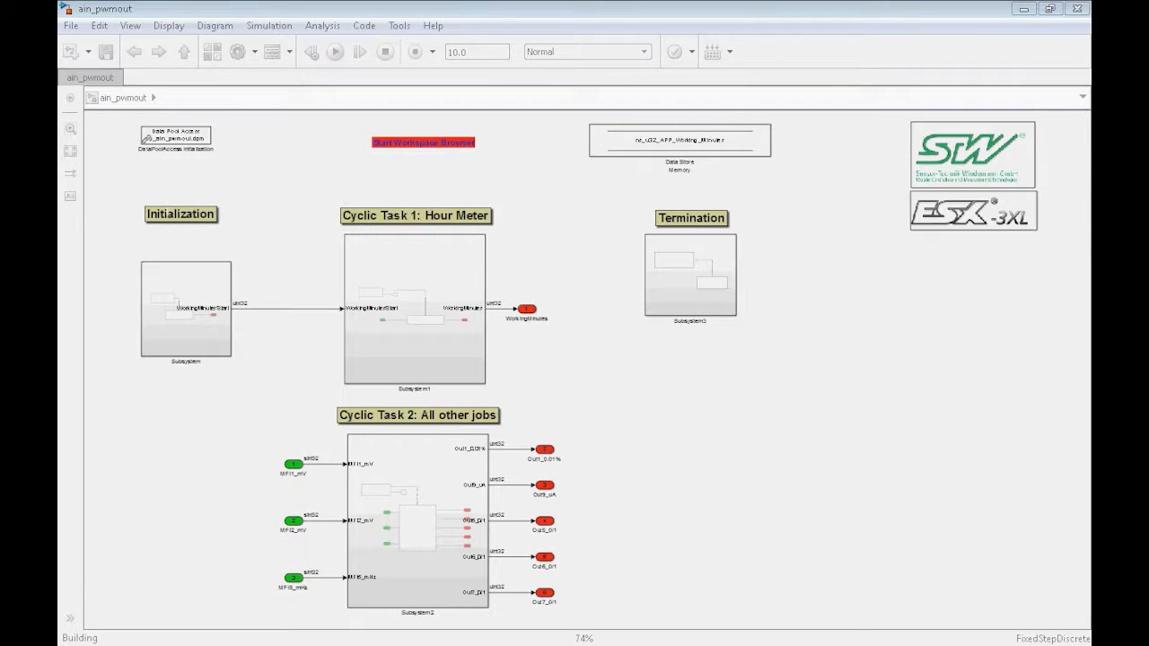
click(179, 644)
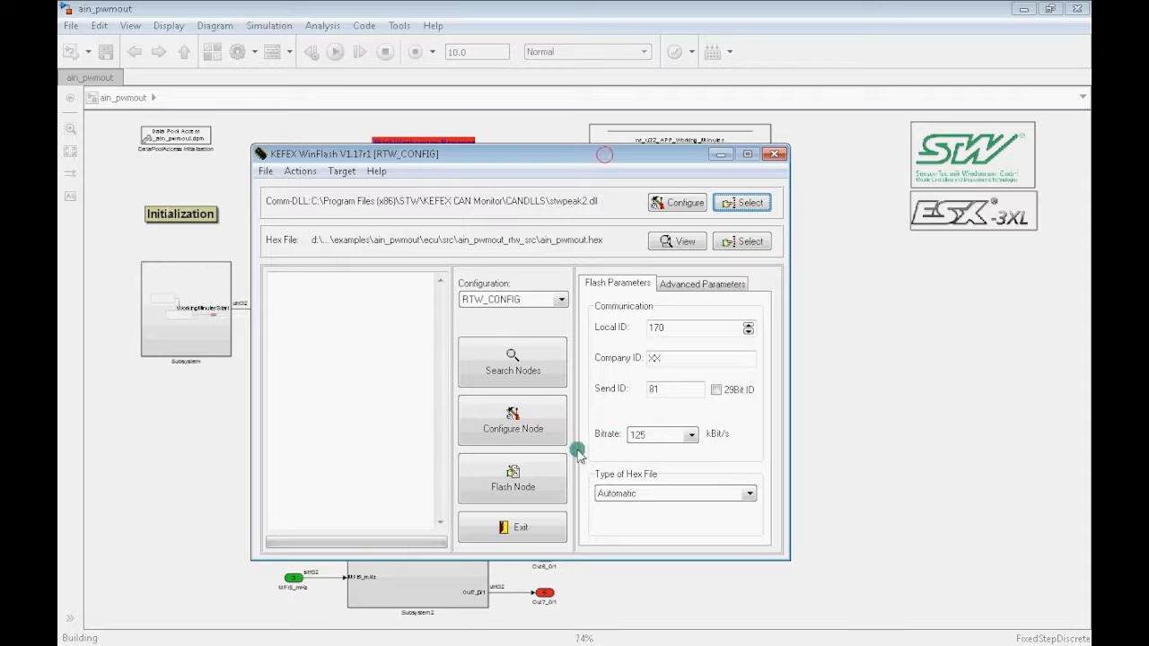
Step: Set the flash parameters' Company ID to Y1 and the bitrate to 1000 kBit/s
click(676, 359)
double_click(676, 359)
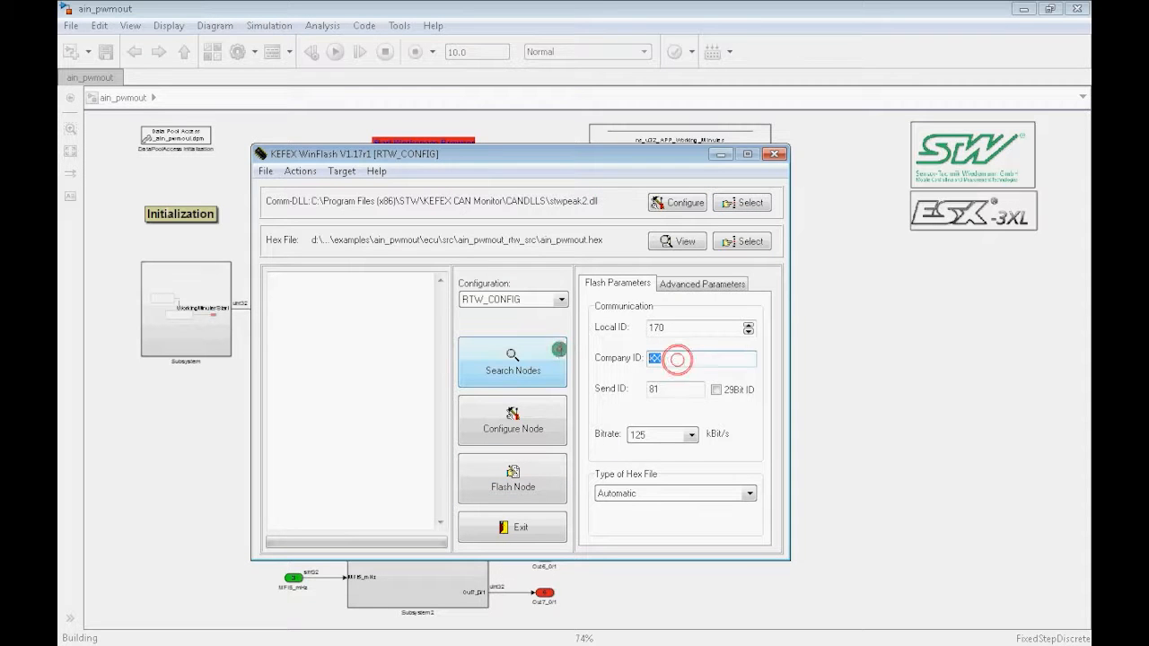
text(Y1)
click(691, 434)
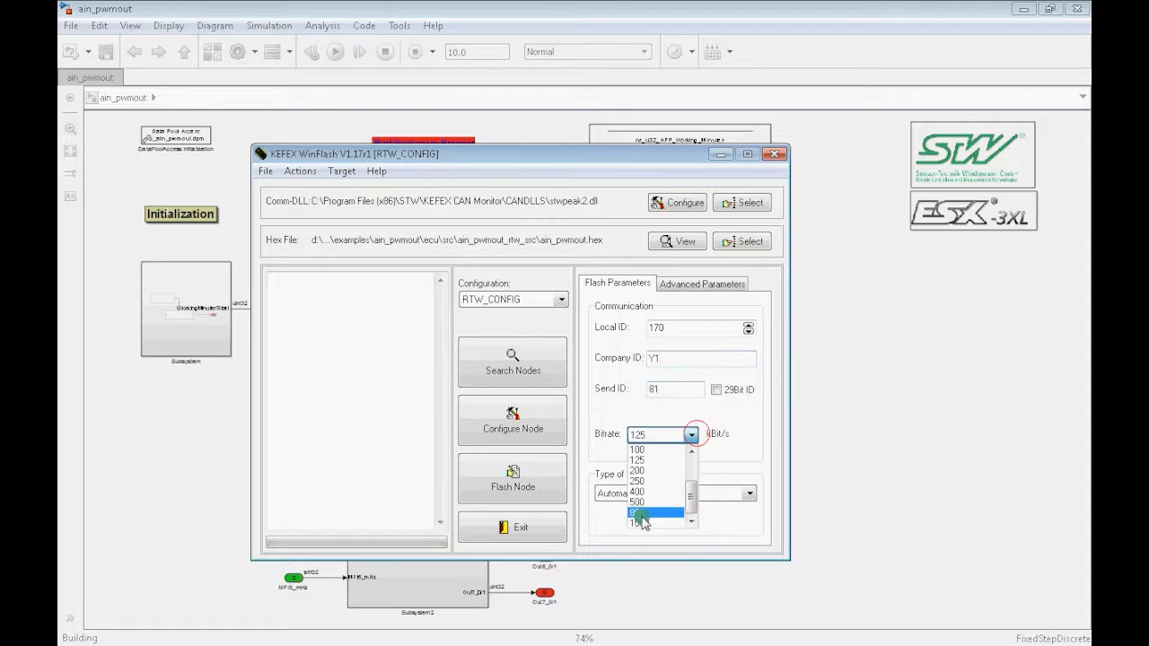
click(644, 523)
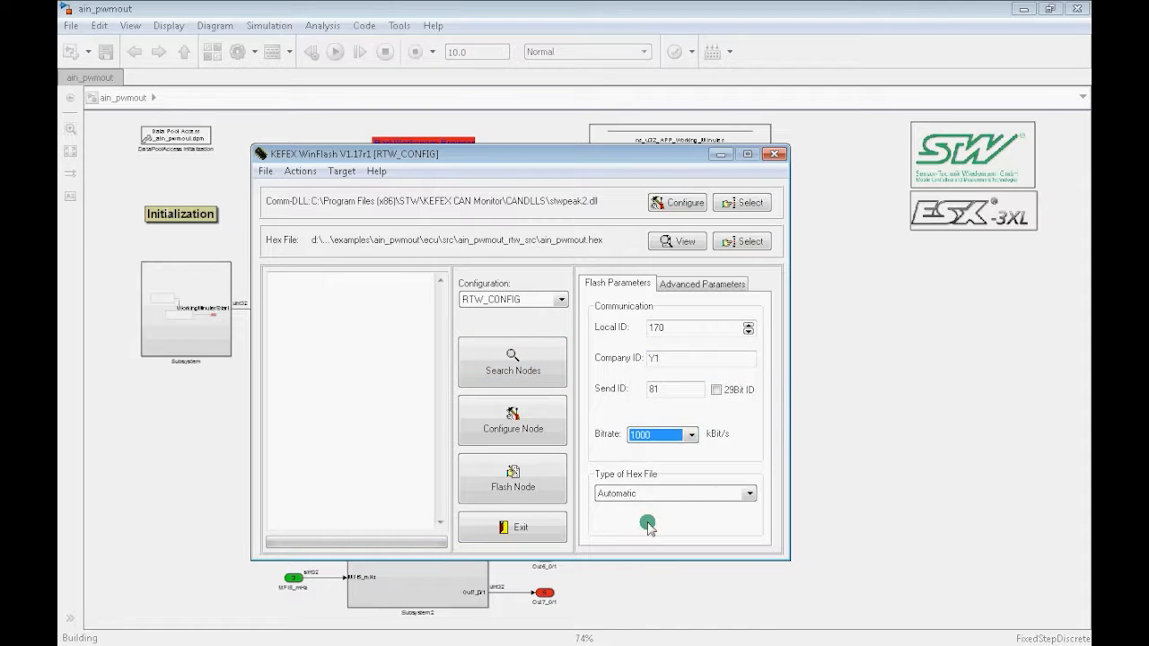
Step: Flash the node with ain_pwmout.hex and start its program, and check the build completion line in the MATLAB Command Window
click(524, 482)
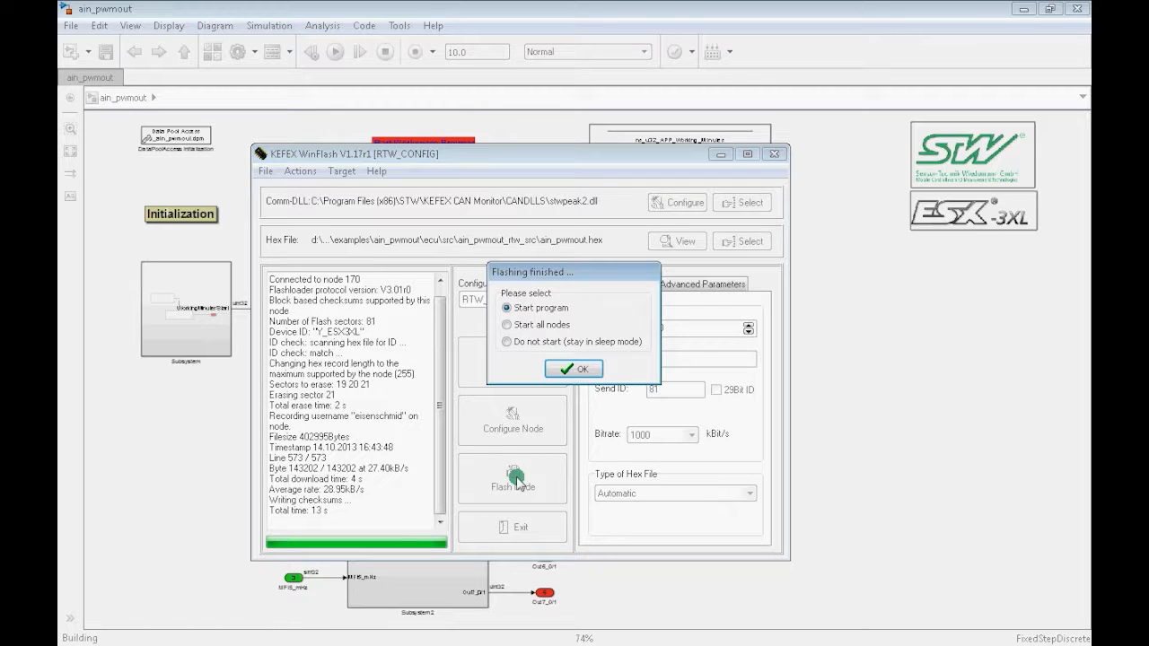
click(579, 370)
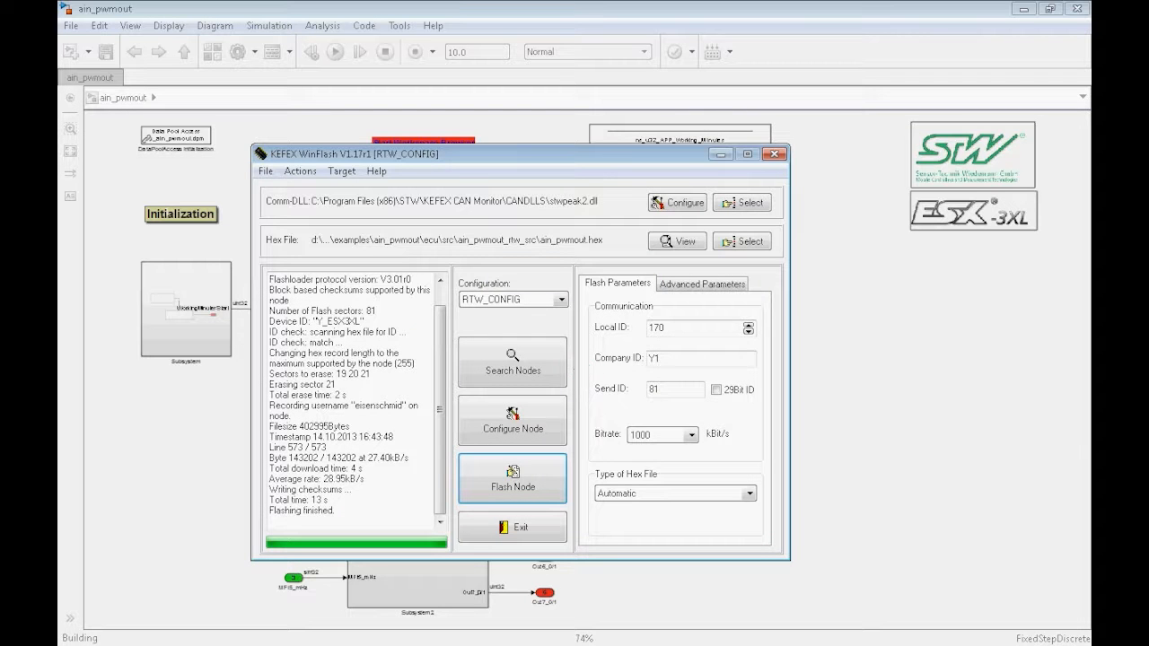
click(311, 645)
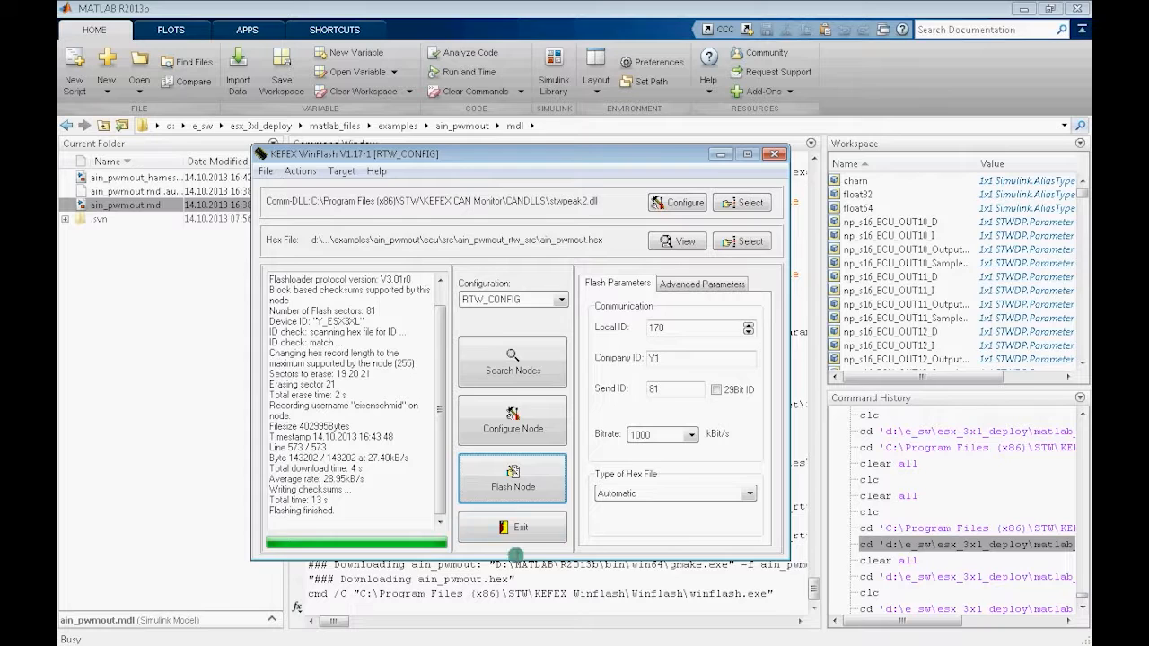
drag(327, 594, 588, 594)
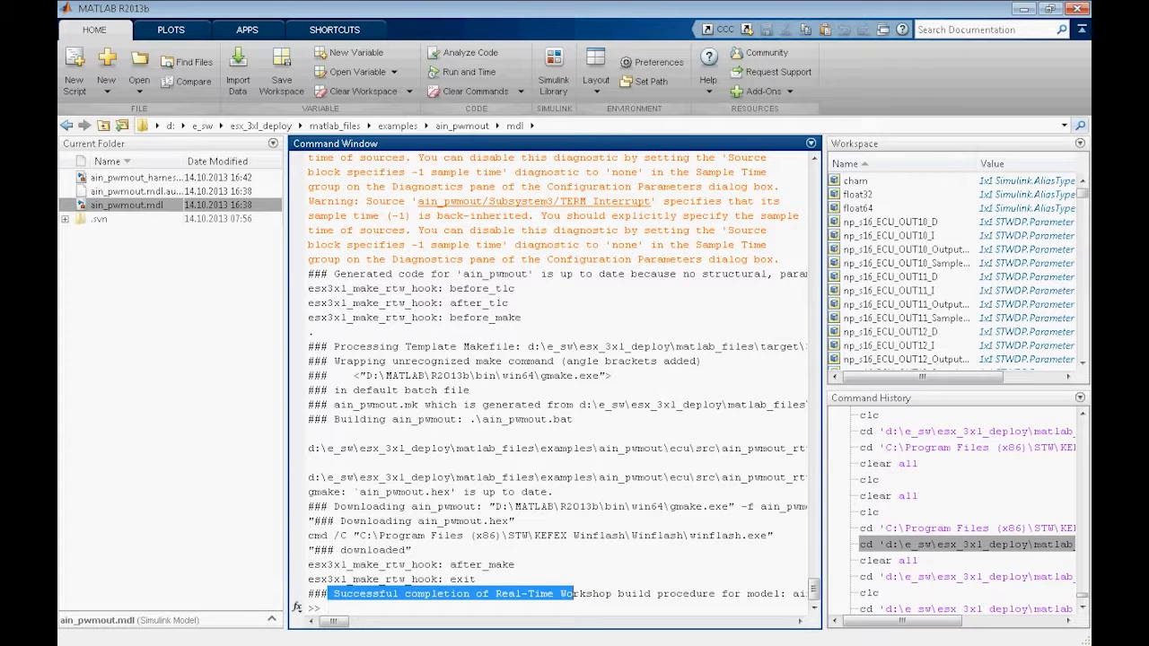
key(alt+Tab)
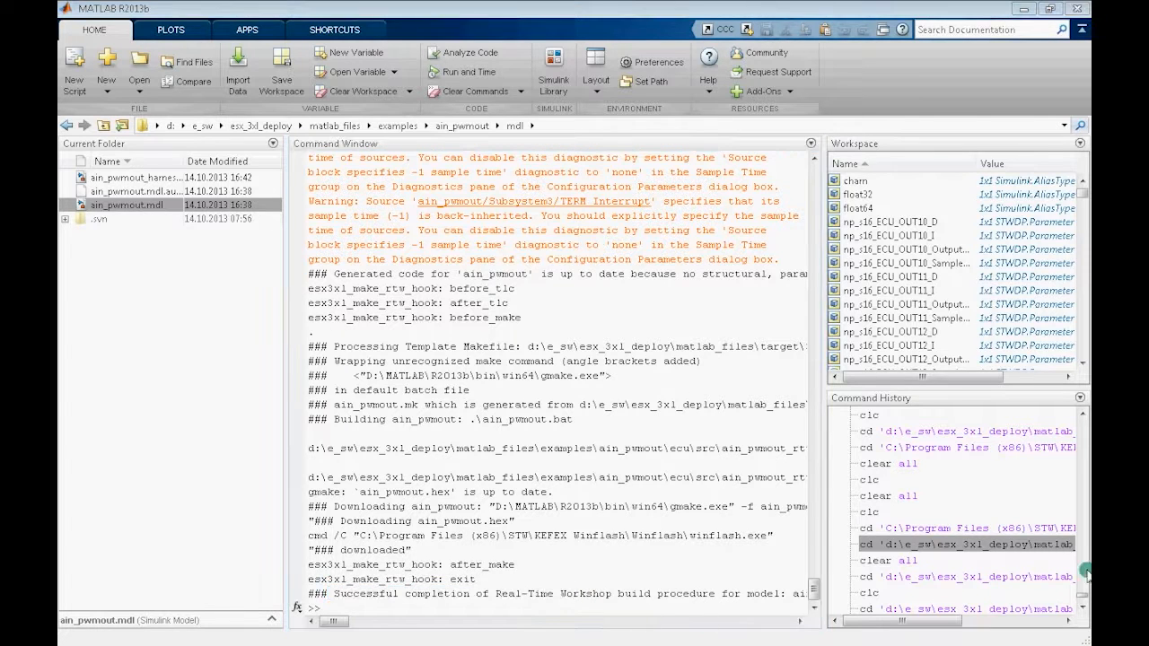
Step: Launch ramview.exe outside MATLAB from the KEFEX RAMView folder and log in to dp_ain_pwmout.DEF directly over stwpeak2.dll at baudrate 1000
double_click(964, 528)
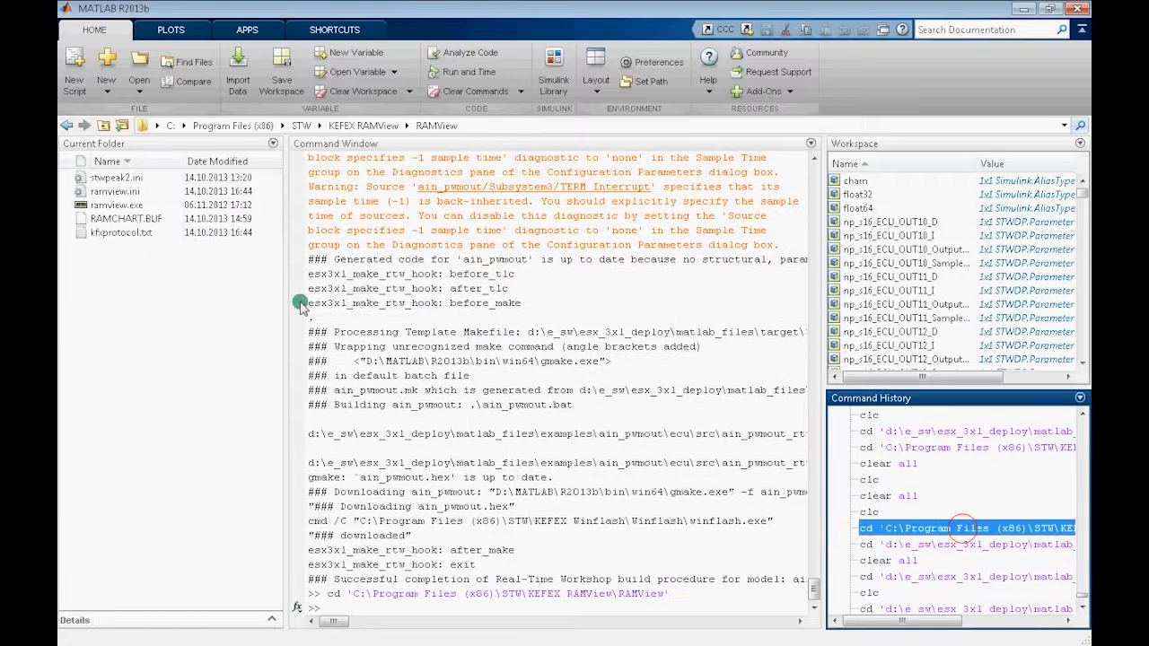
right_click(124, 207)
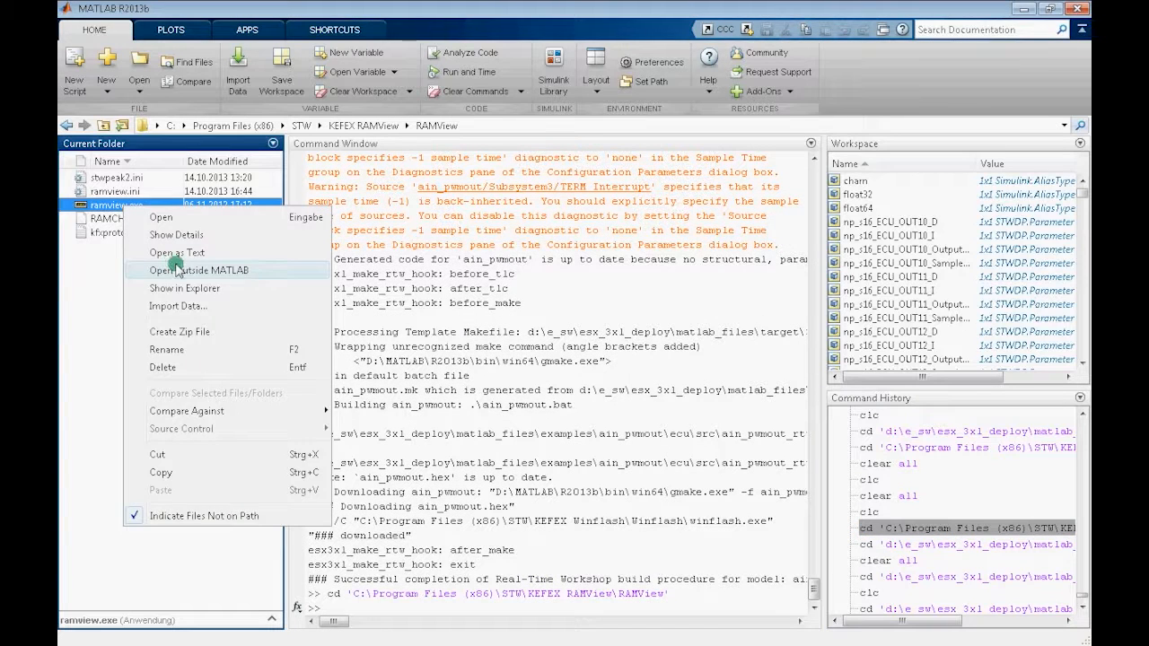
click(177, 270)
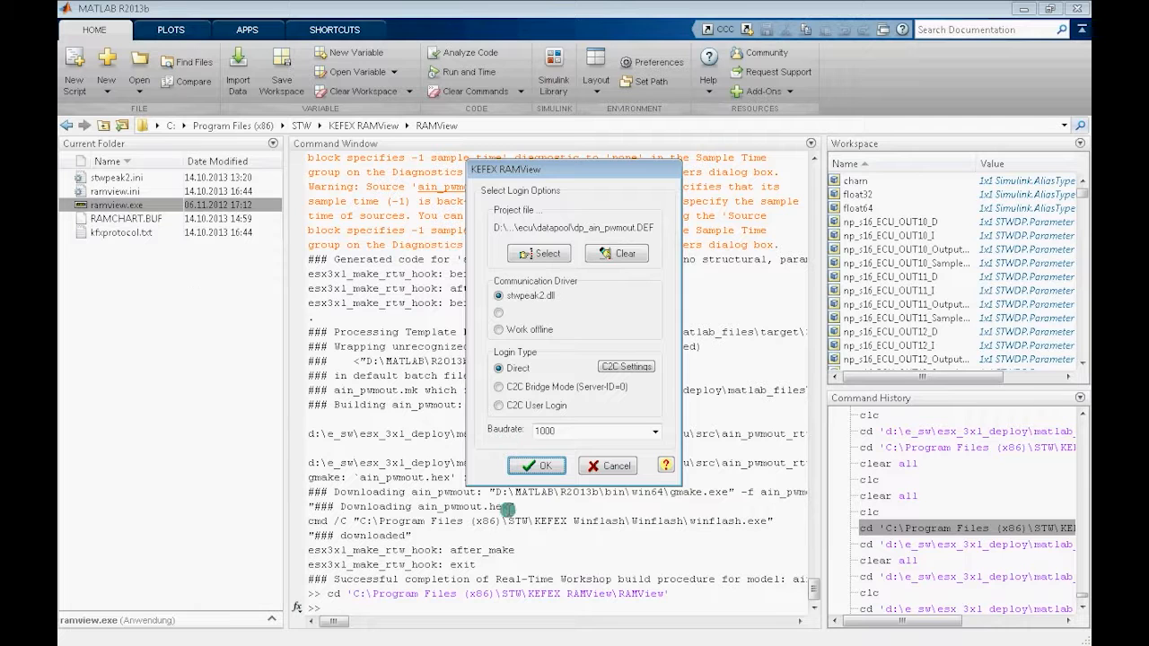
click(538, 465)
click(537, 466)
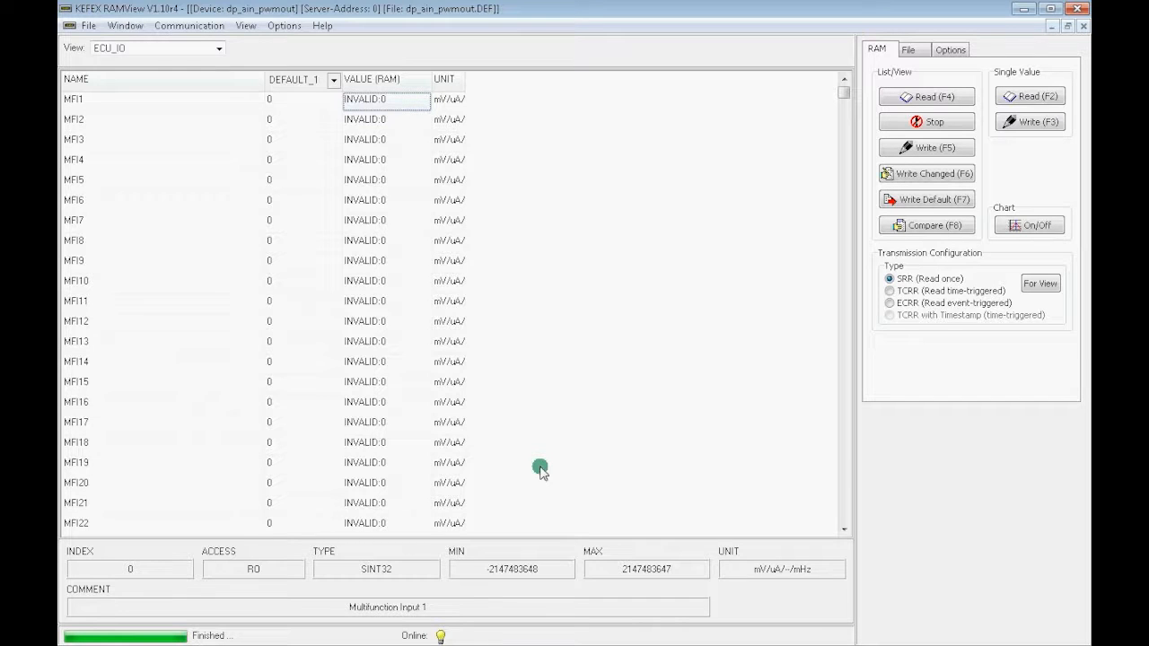
Step: Show the APPLICATION variables and read all their EEPROM values from the ECU
click(219, 48)
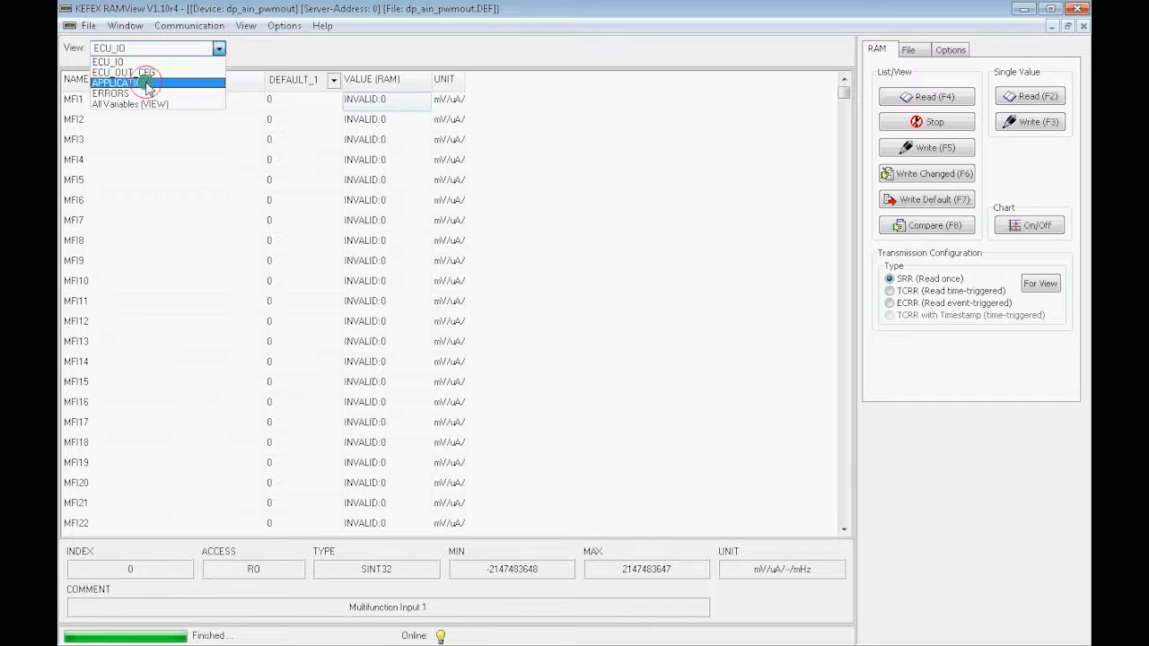
click(146, 83)
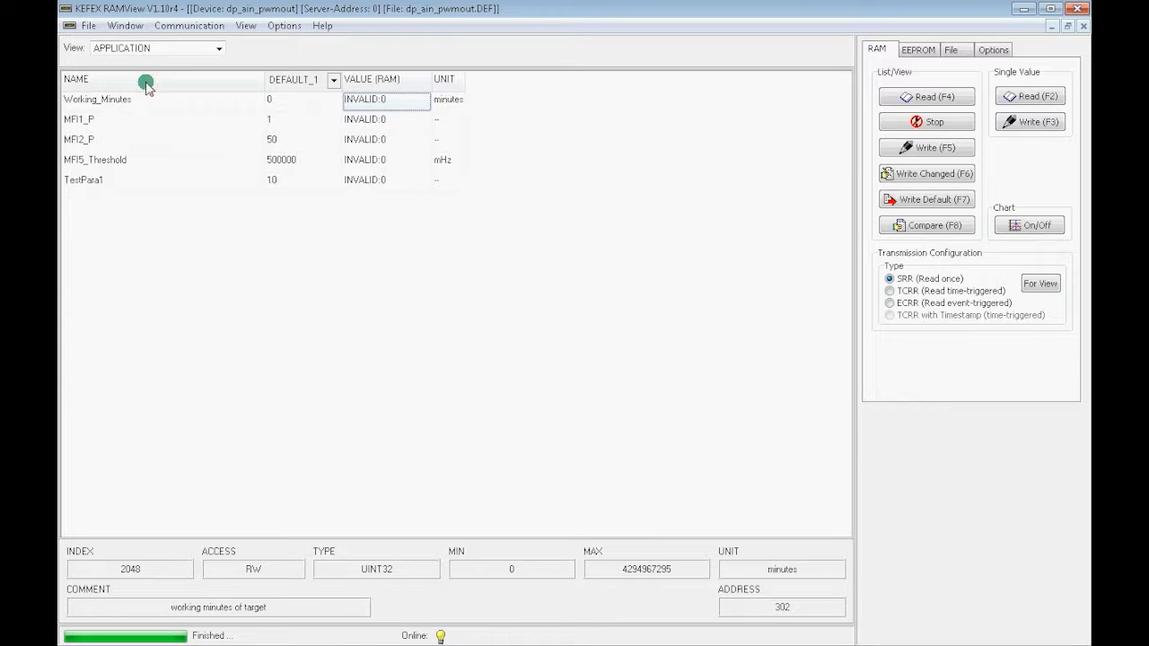
click(918, 50)
click(918, 96)
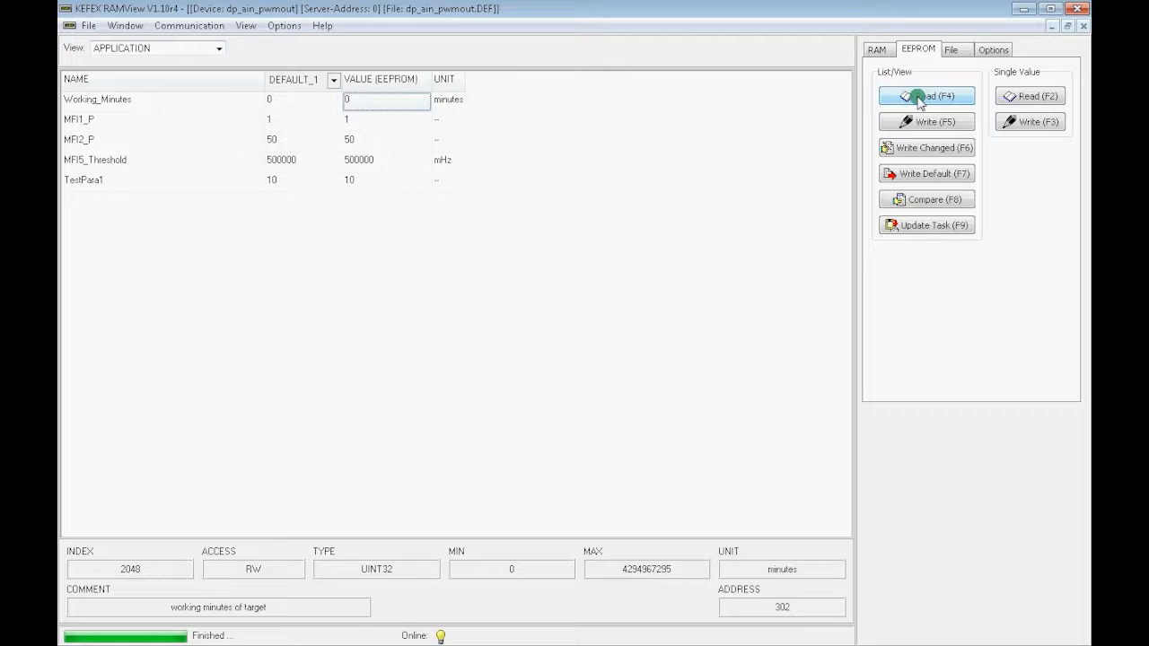
Step: In the ECU_IO view, read the single RAM values of input MFI1 and output OUT1
click(218, 47)
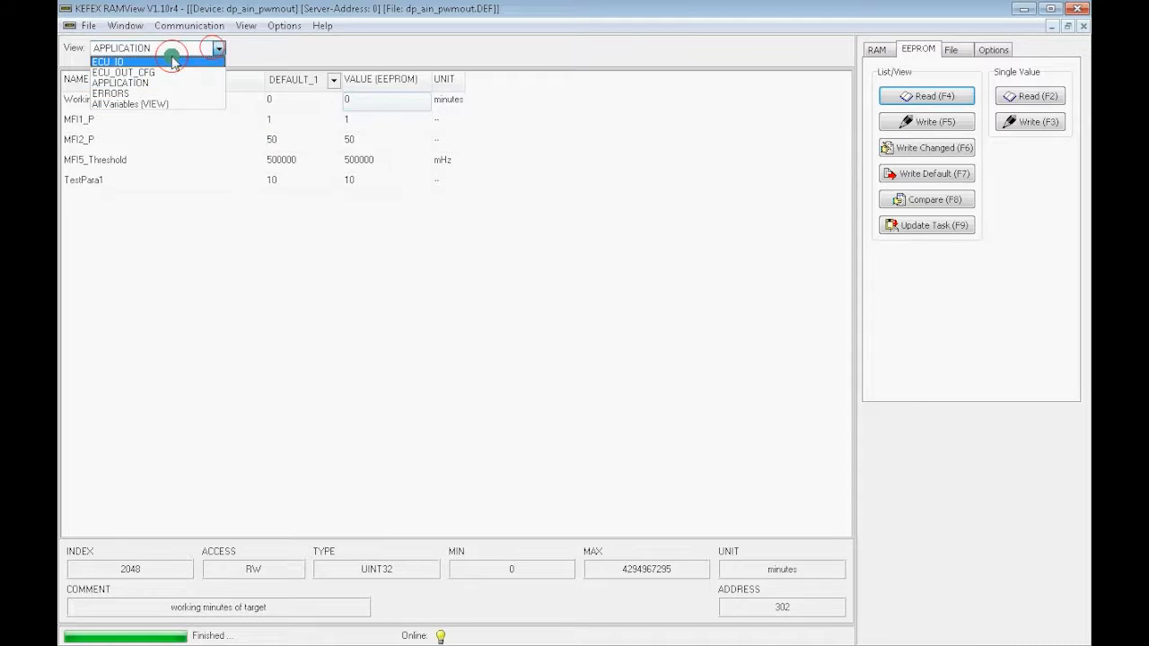
click(119, 62)
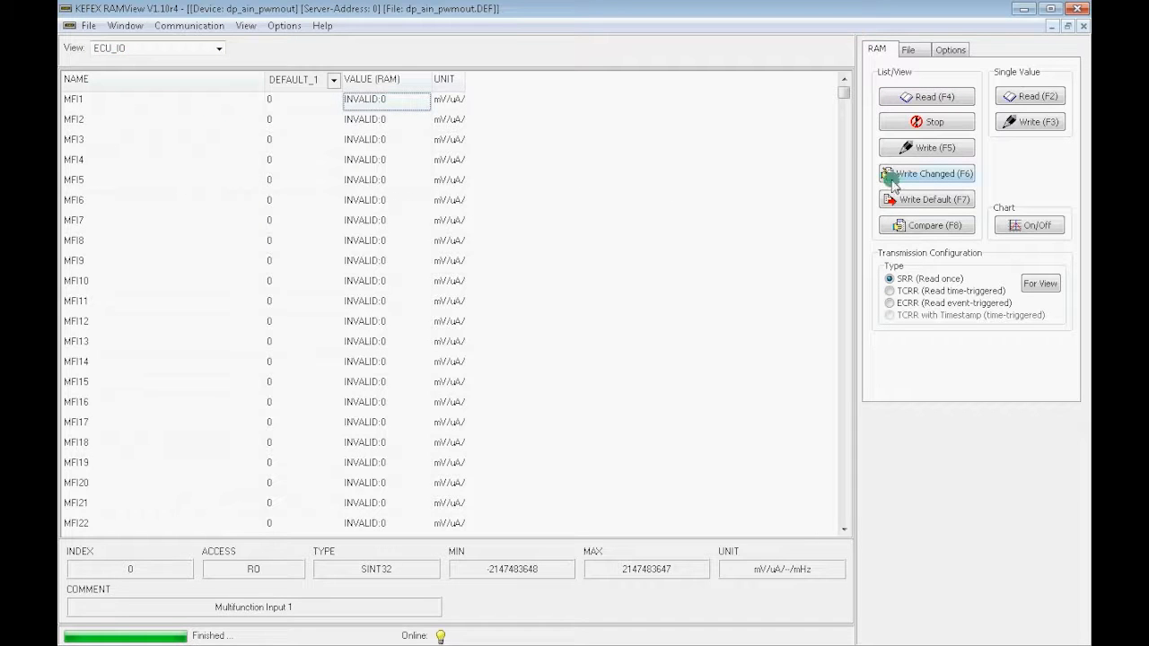
click(1032, 96)
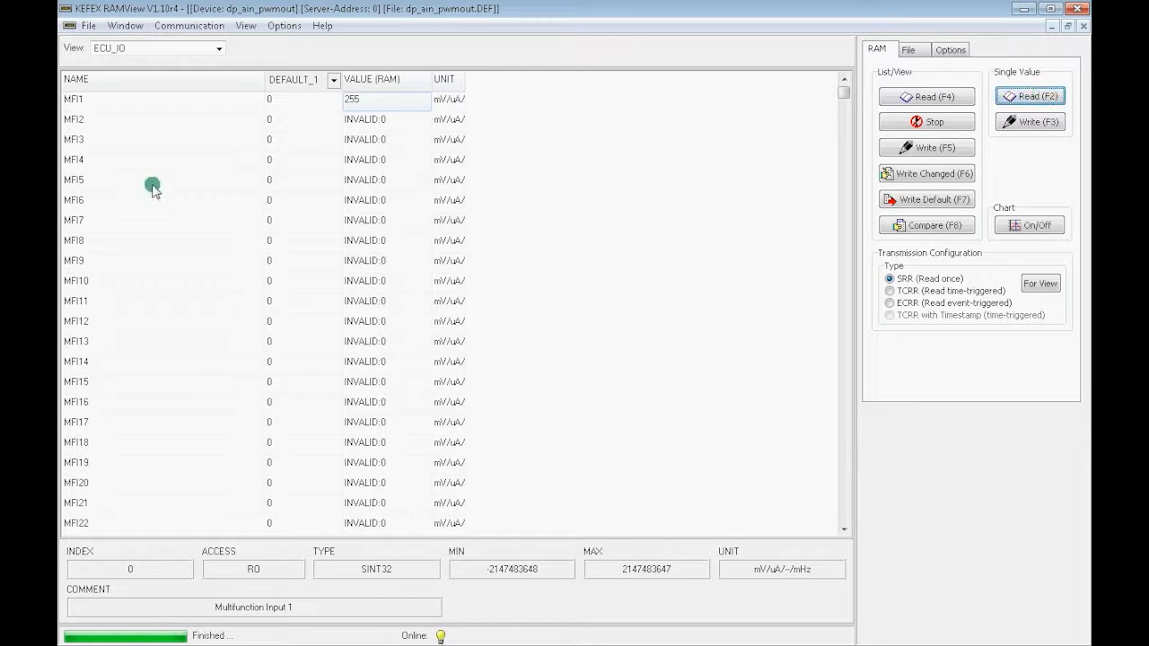
click(844, 529)
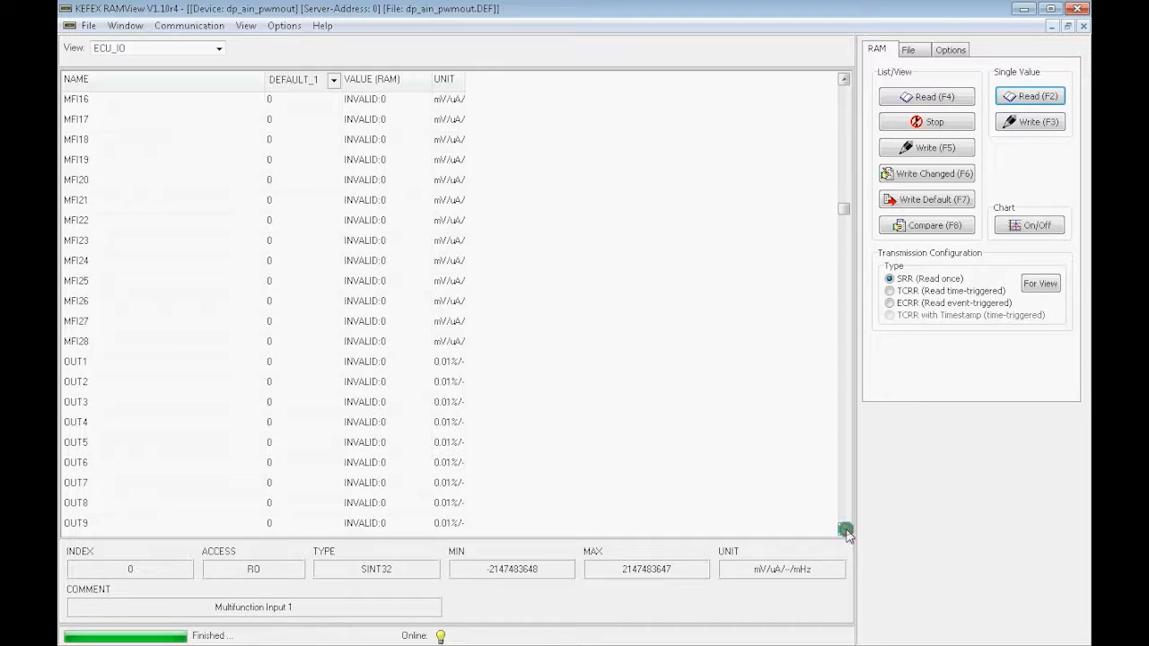
click(405, 363)
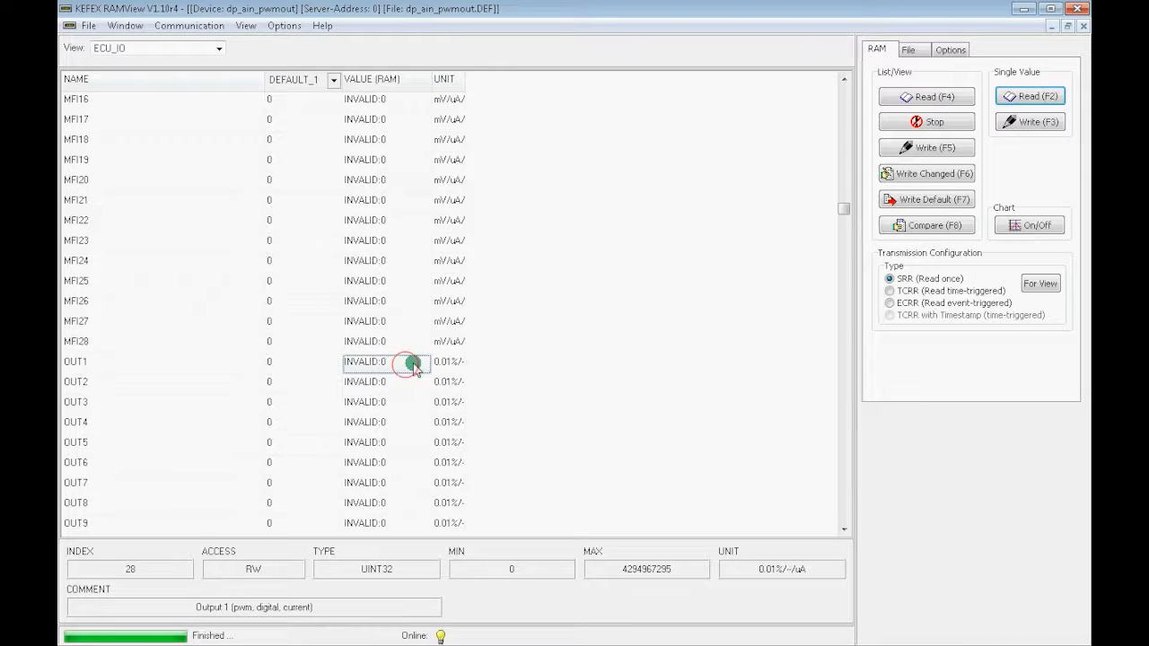
click(1019, 99)
click(1037, 96)
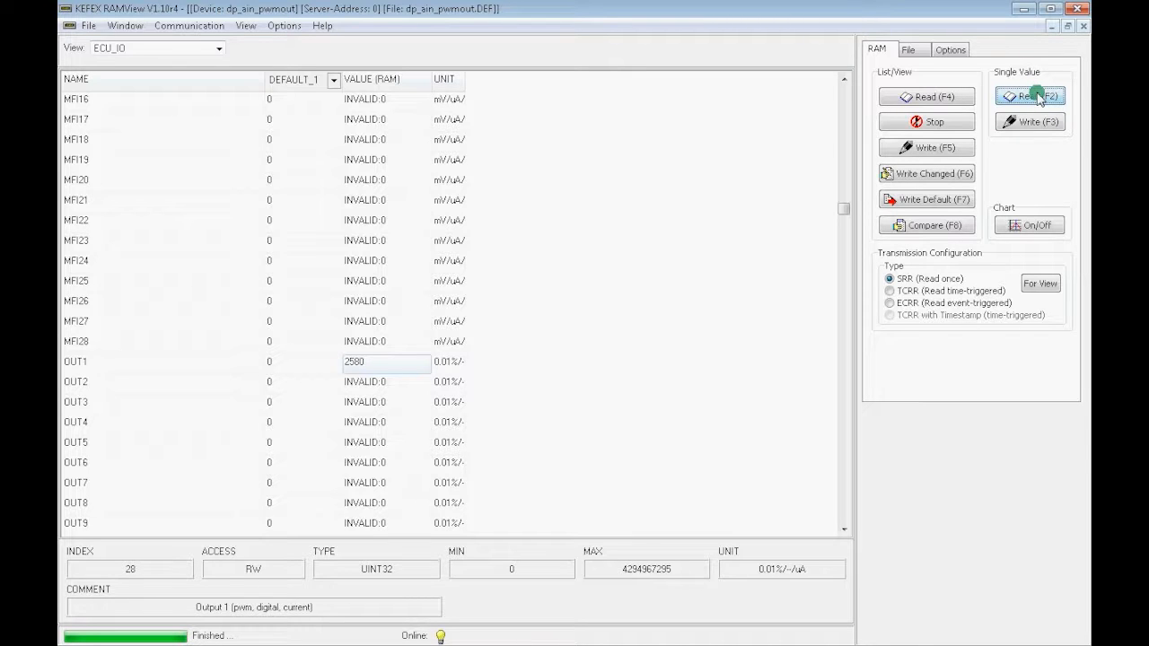
Step: Read MFI1 and OUT1 from RAM again to compare the input with the output
click(846, 79)
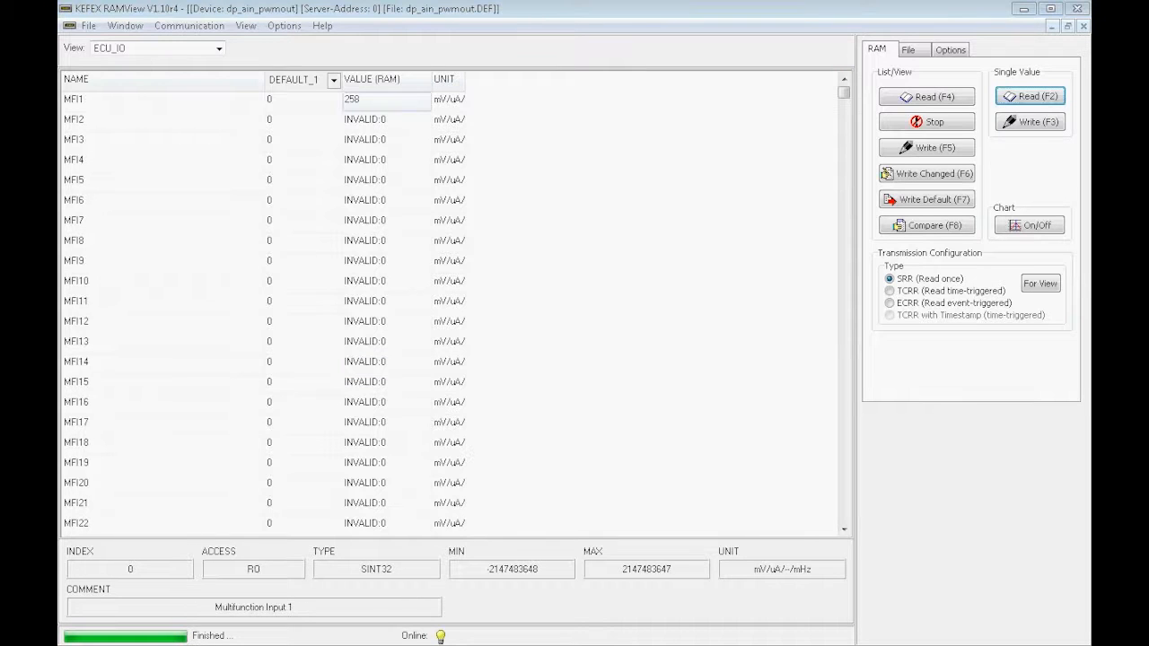
click(1045, 97)
click(1046, 97)
click(844, 529)
scroll(844, 530, down, 5)
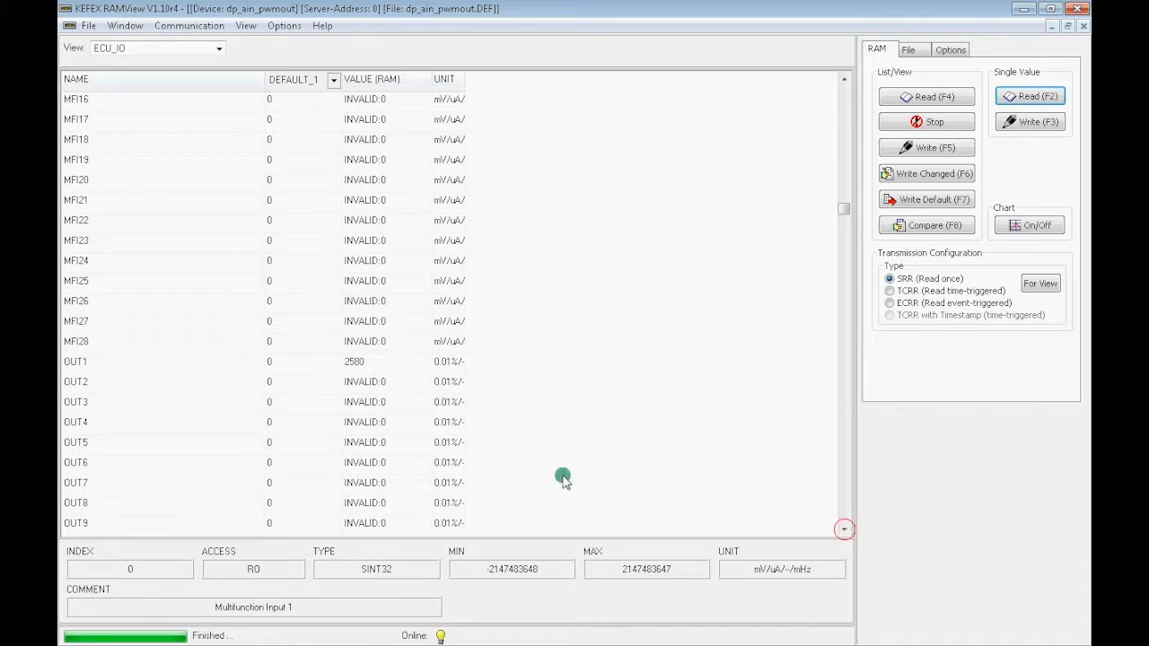
click(388, 363)
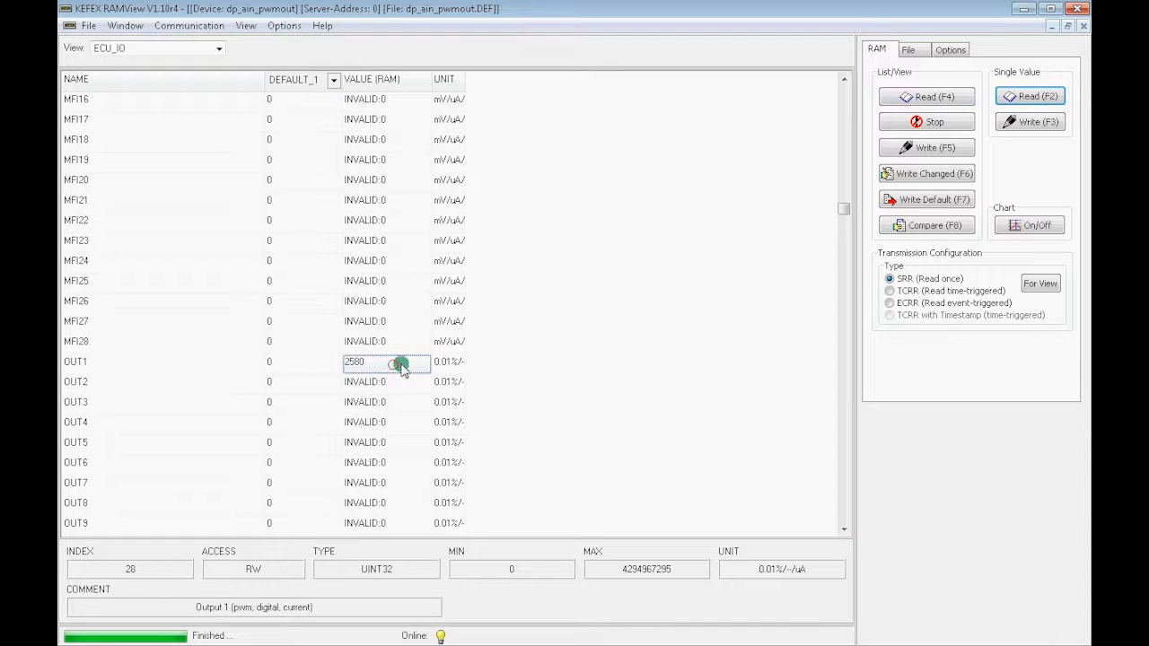
click(1030, 97)
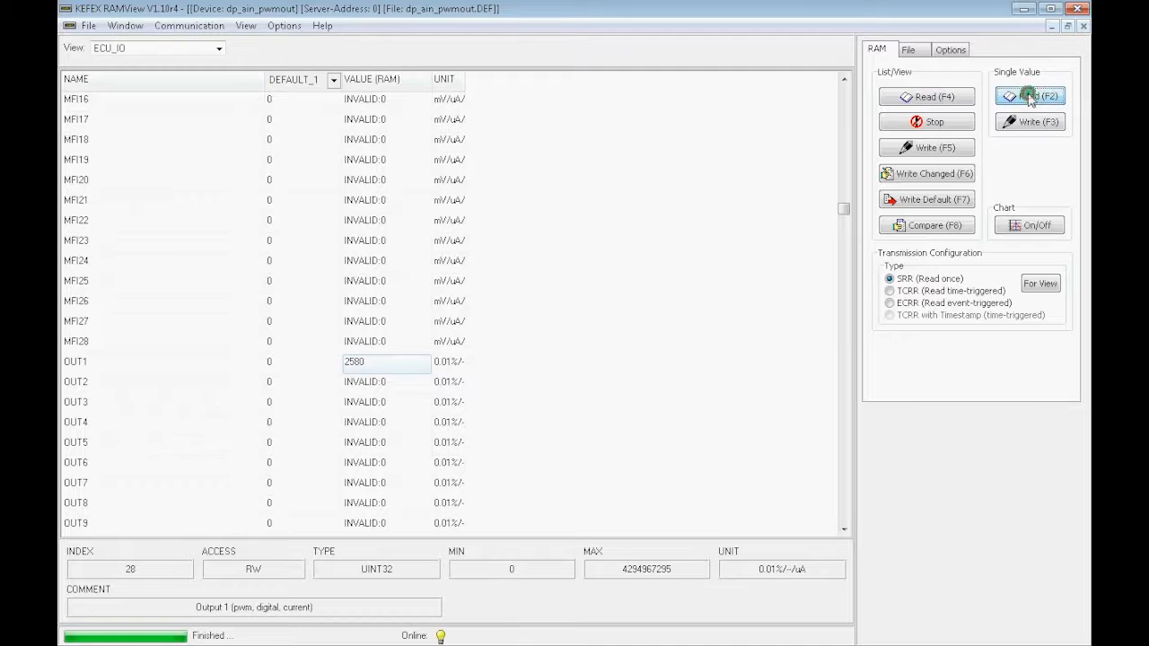
click(1029, 97)
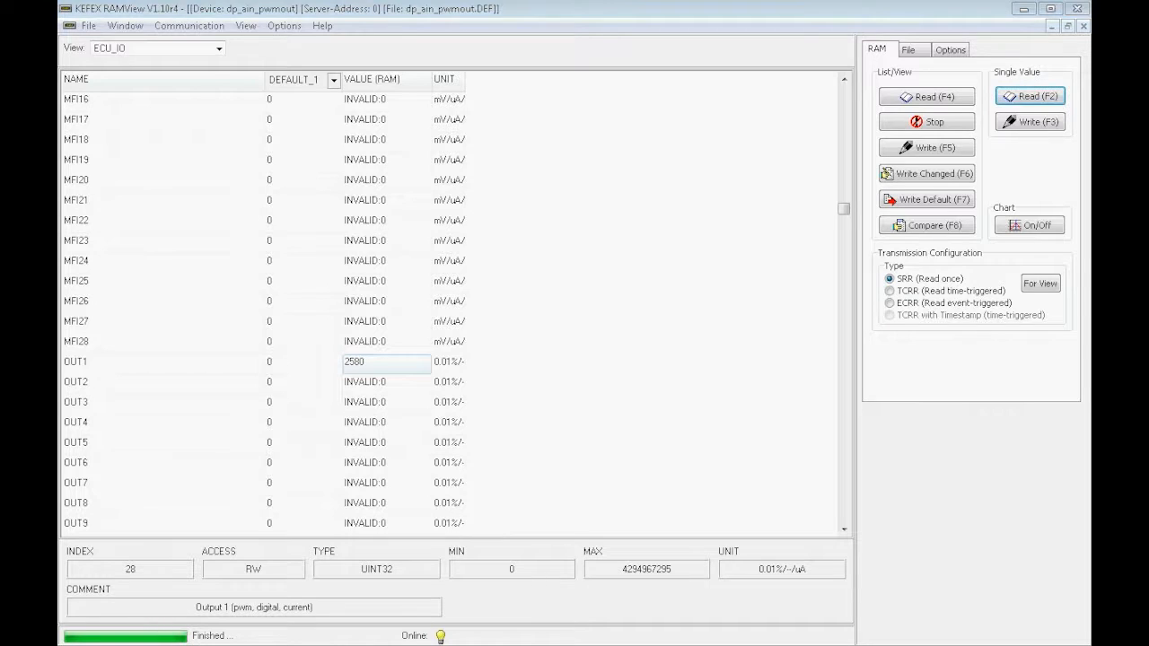
Step: Read the APPLICATION view's EEPROM values and set TestPara1 to 20
click(218, 47)
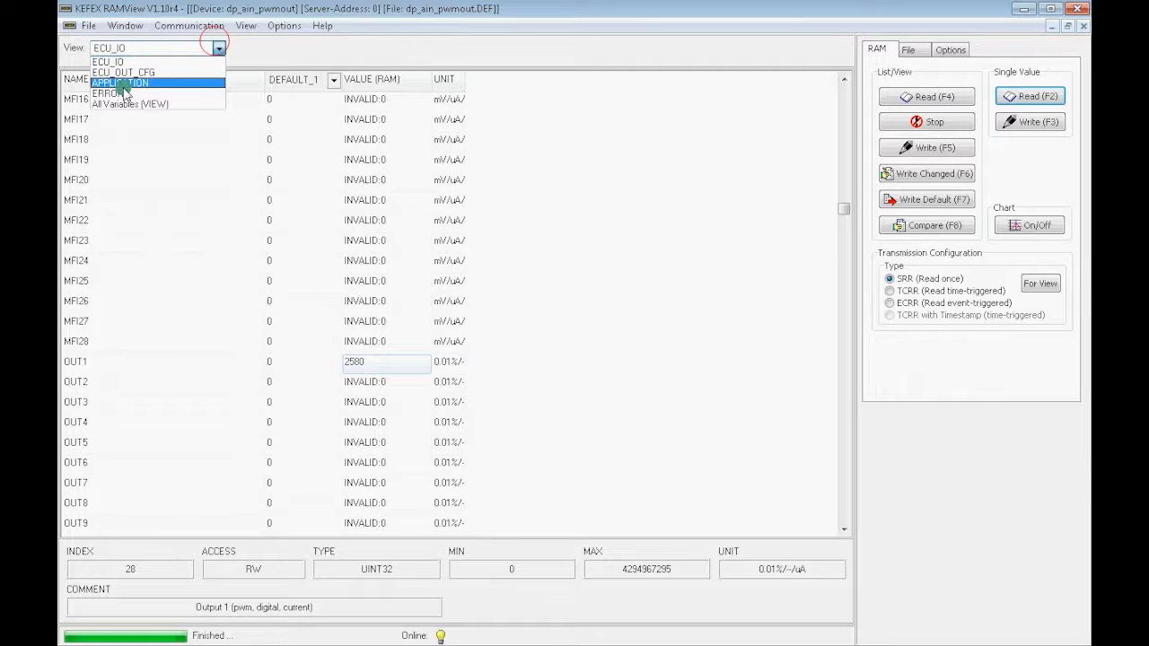
click(124, 83)
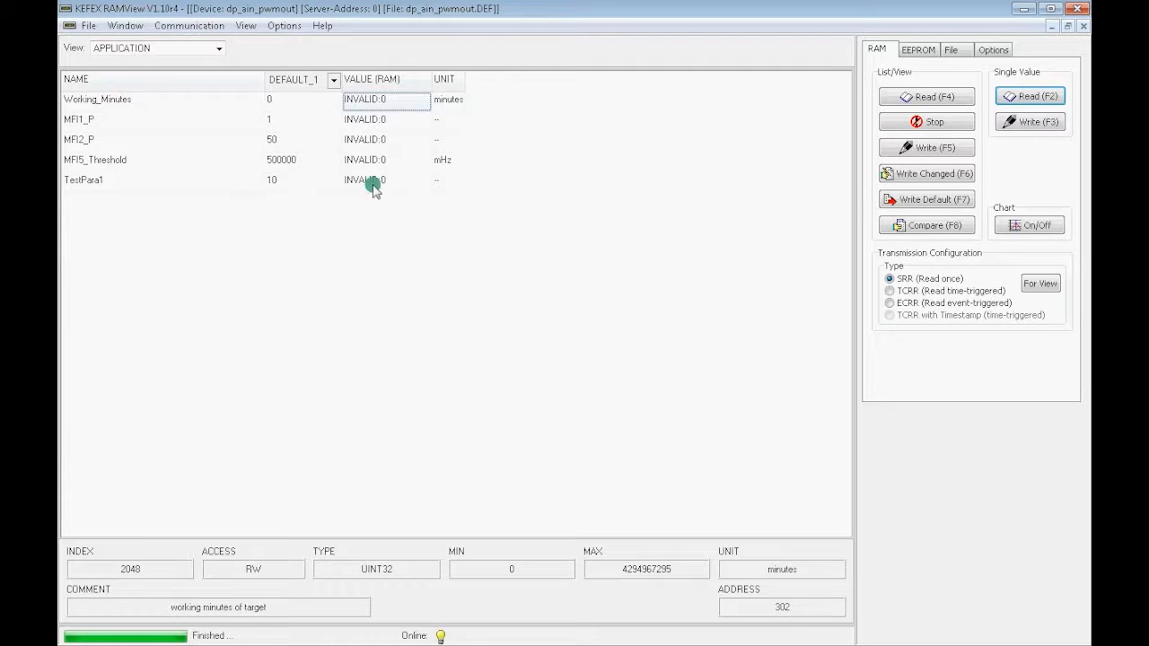
click(917, 49)
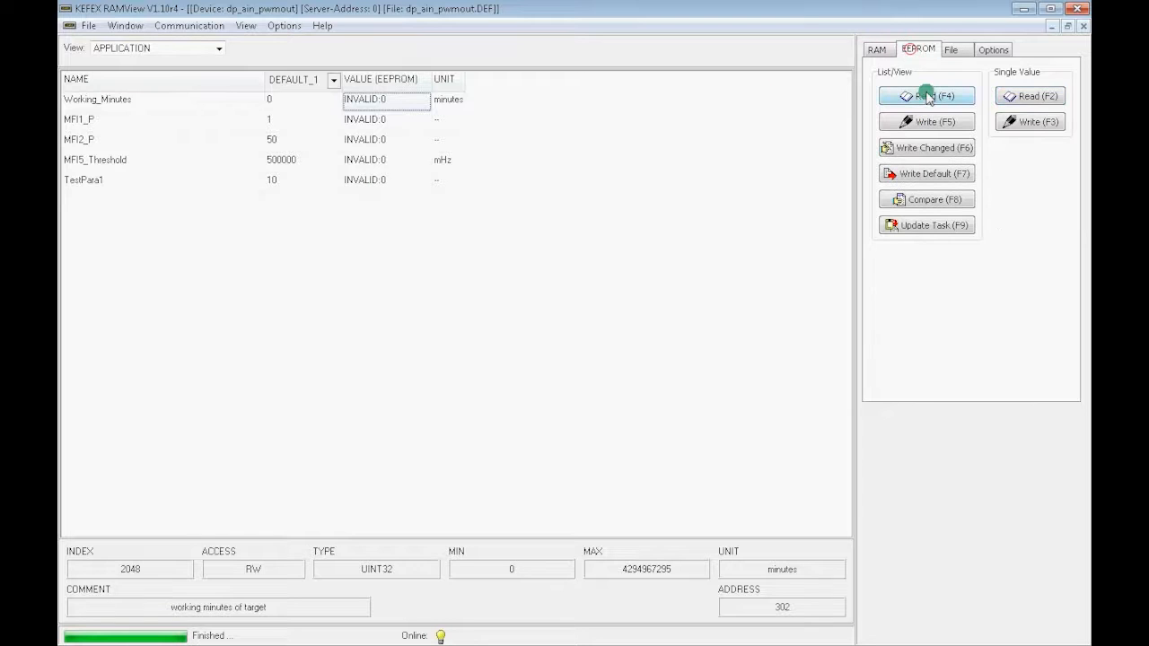
click(924, 96)
click(389, 185)
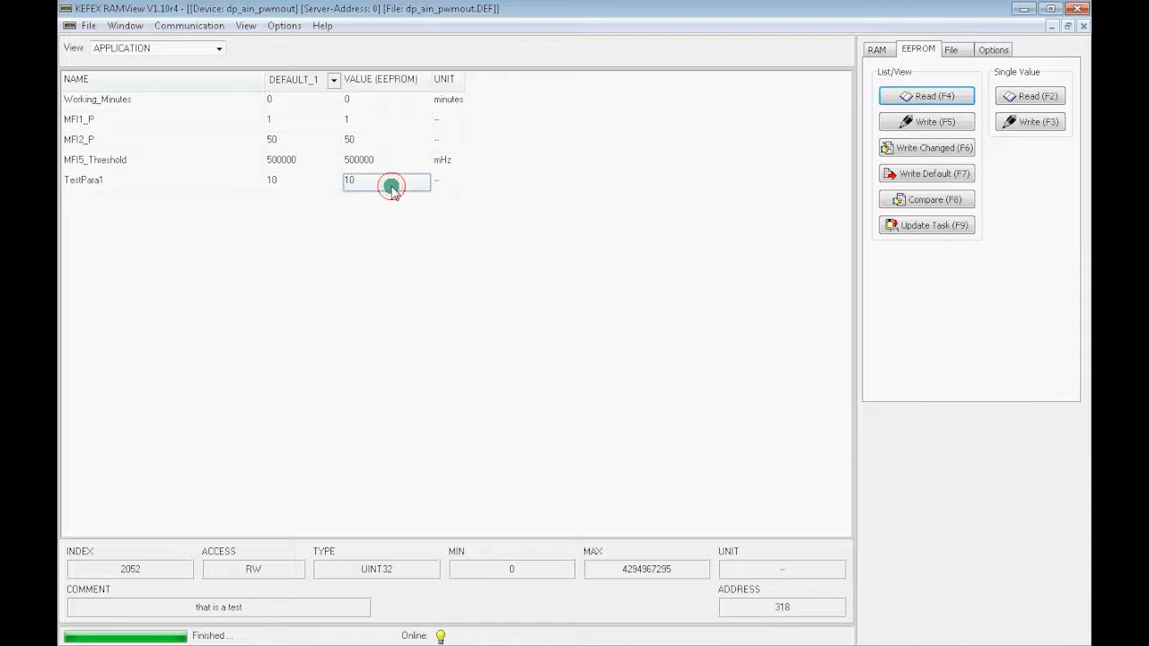
double_click(391, 186)
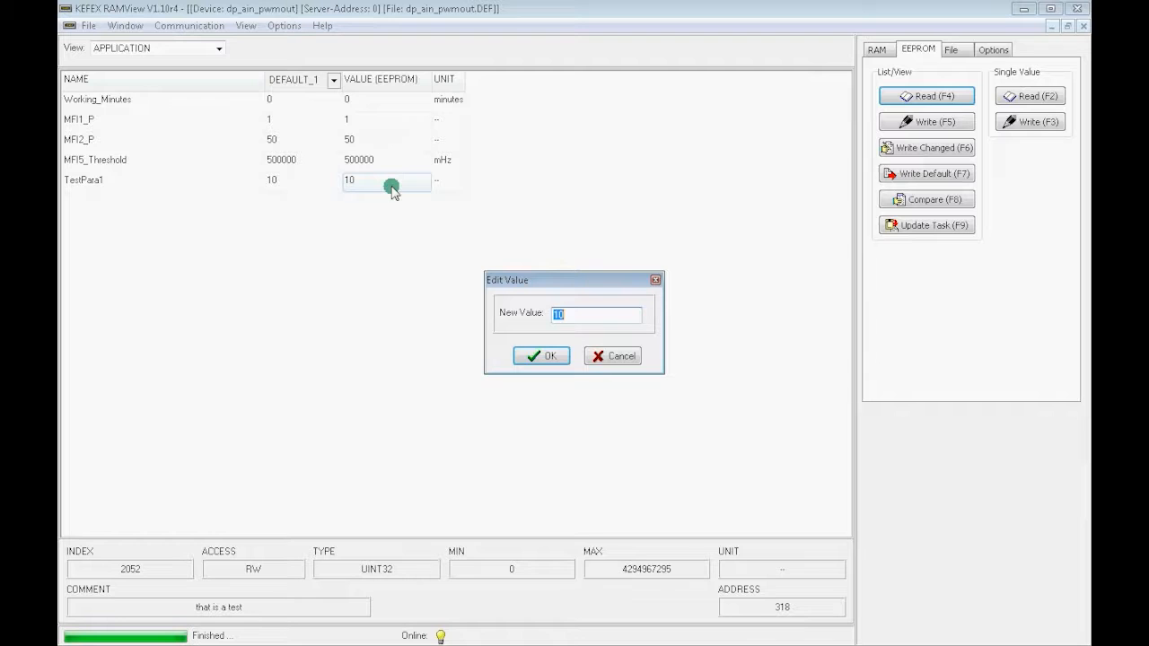
text(20)
key(Return)
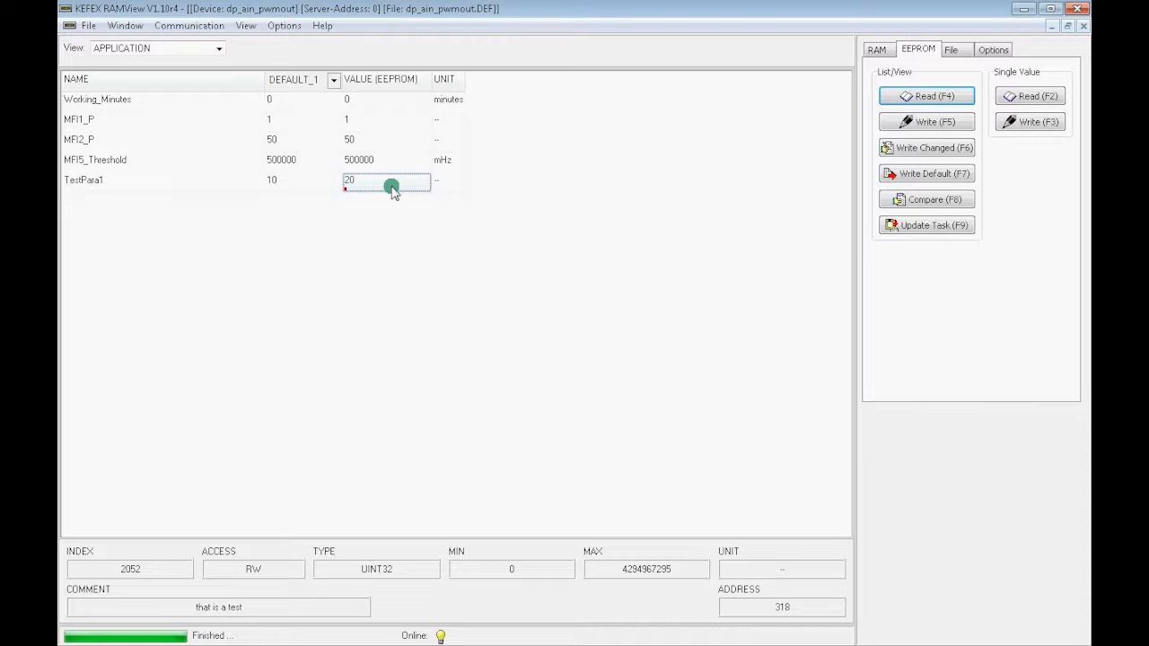
Step: Write the changed EEPROM value to the ECU and update its task
click(960, 147)
click(942, 225)
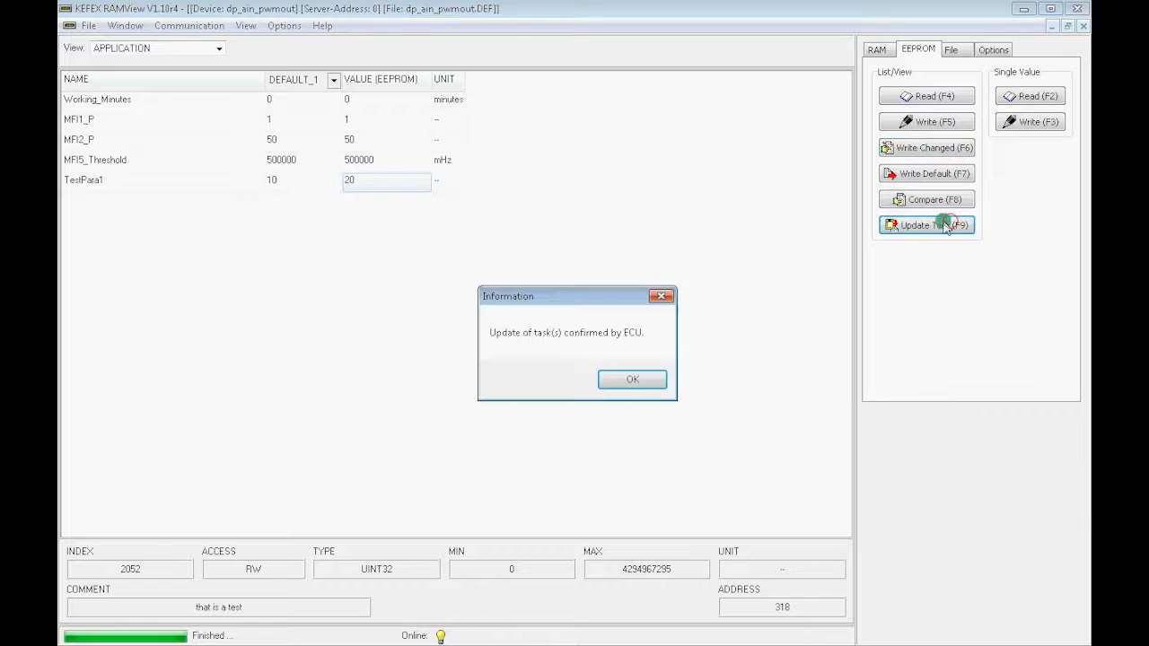
click(633, 380)
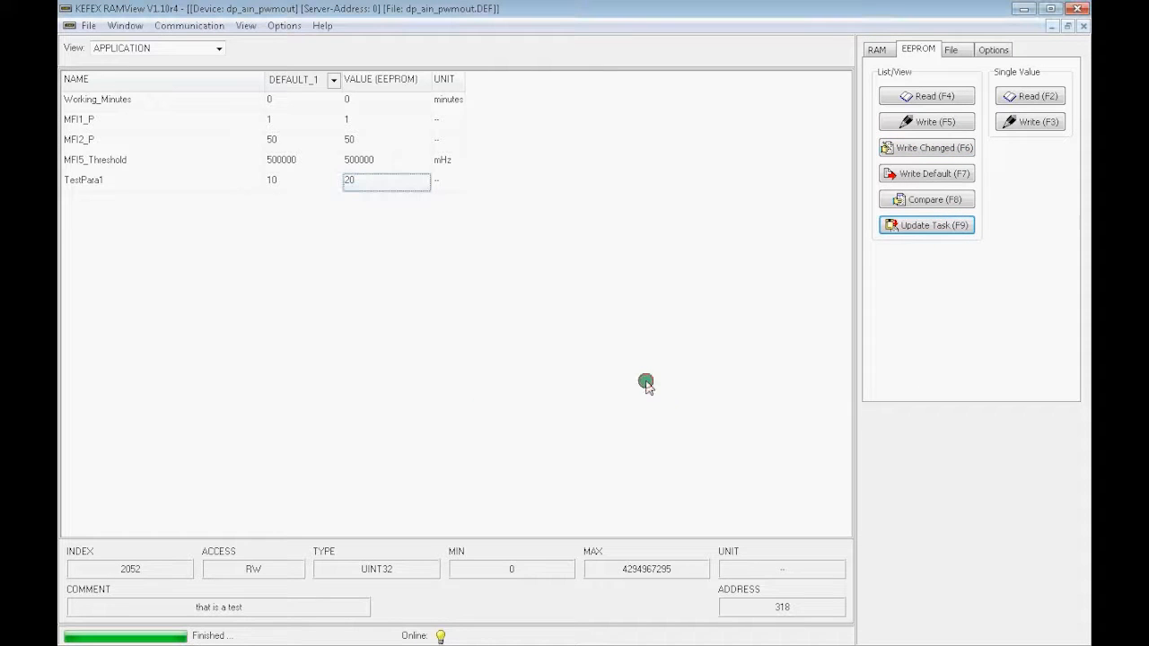
Step: In the ECU_IO view, read the single RAM values of MFI1 and OUT1 again with the new TestPara1 value active
click(219, 48)
click(174, 61)
click(372, 100)
click(1029, 95)
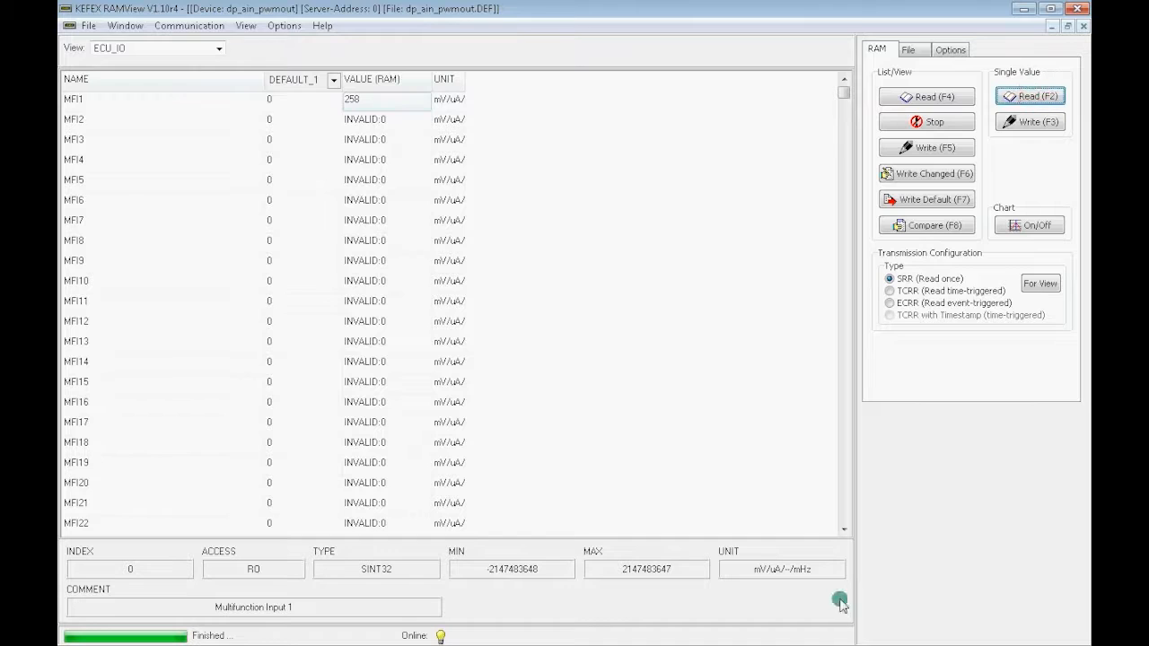
click(845, 530)
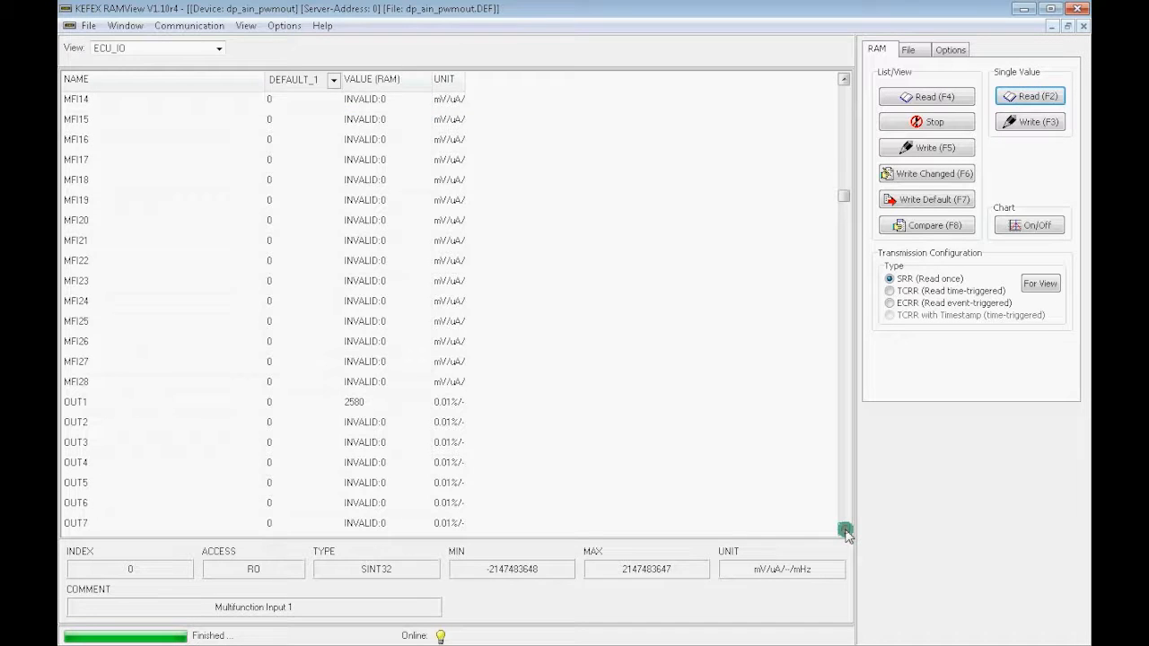
click(385, 404)
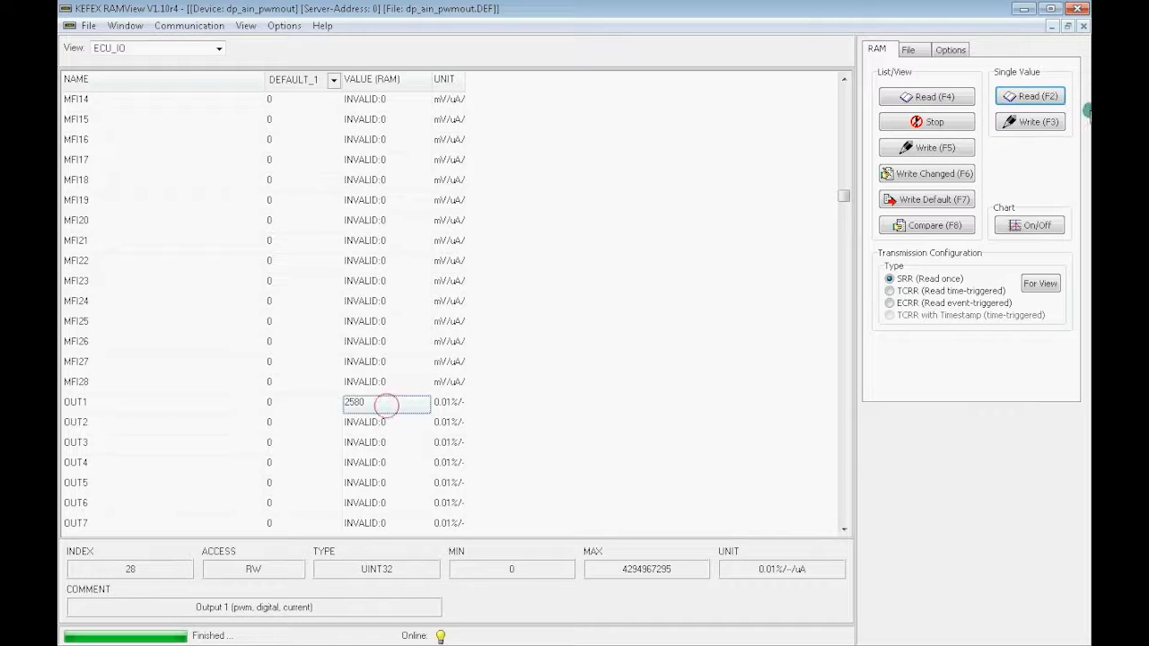
click(1048, 99)
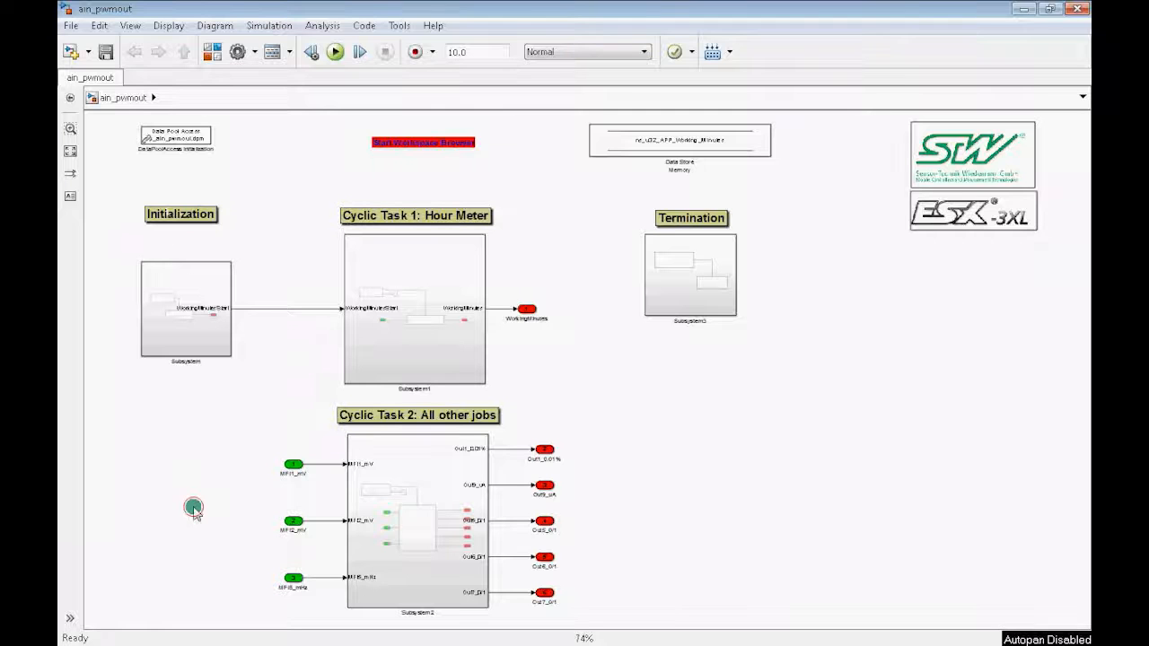
Step: Switch to MATLAB, browse to the ain_pwmout example's ecu\pjt folder and open codeblocks.cbp in Code::Blocks
click(1025, 8)
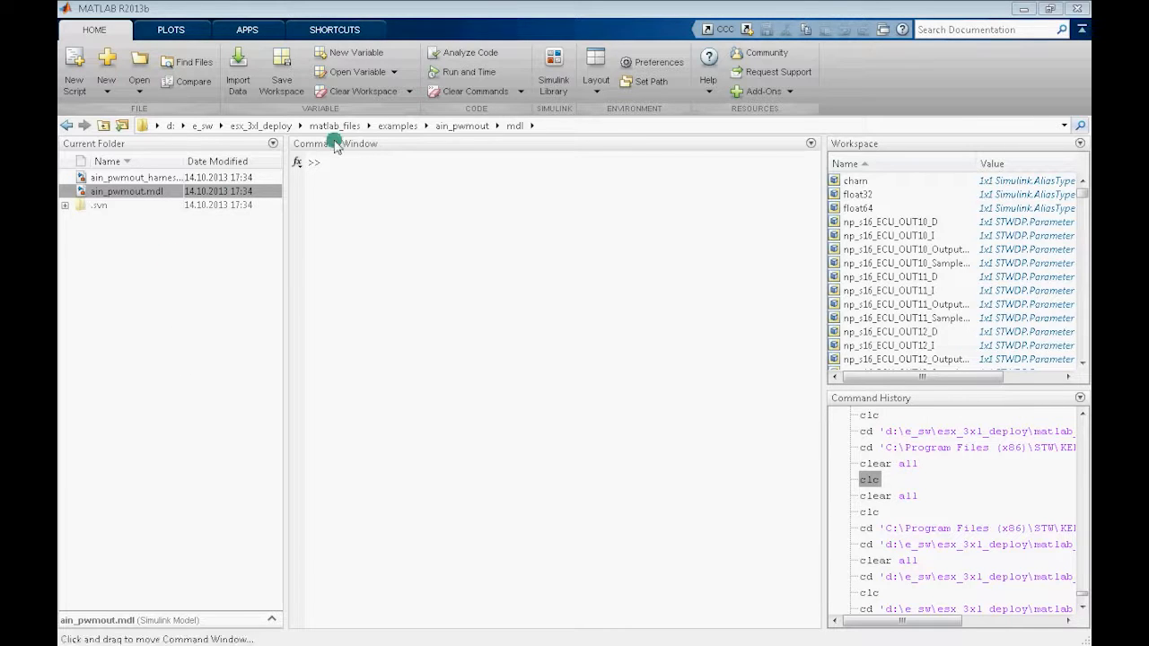
click(462, 126)
double_click(97, 246)
double_click(97, 193)
click(106, 194)
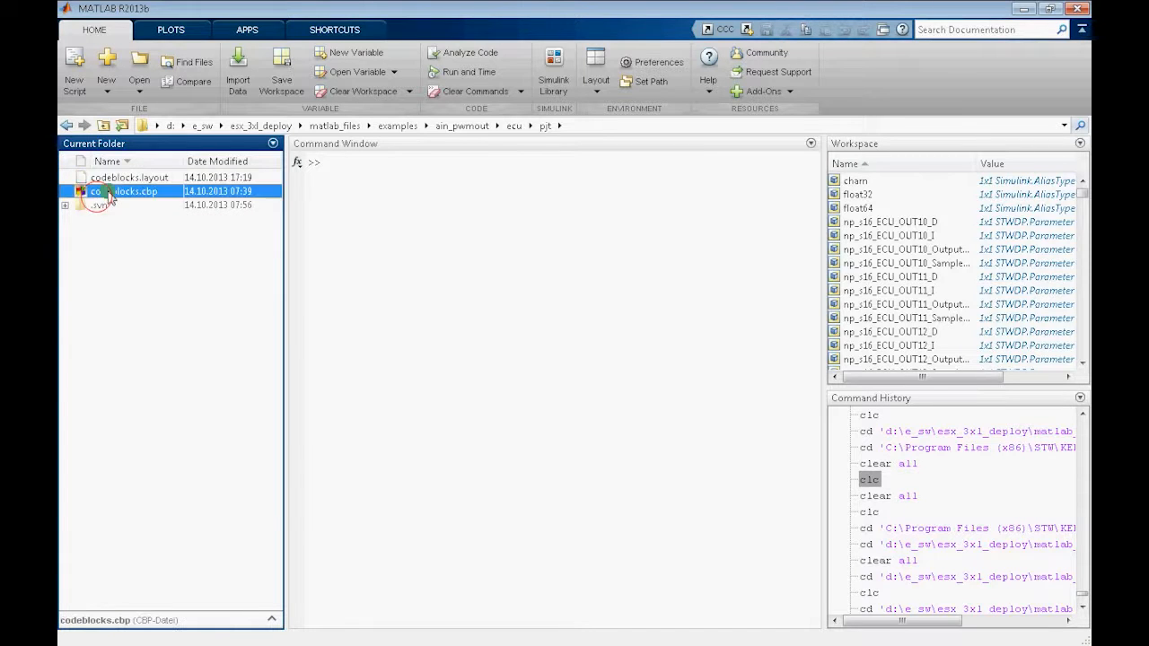
right_click(108, 195)
click(190, 256)
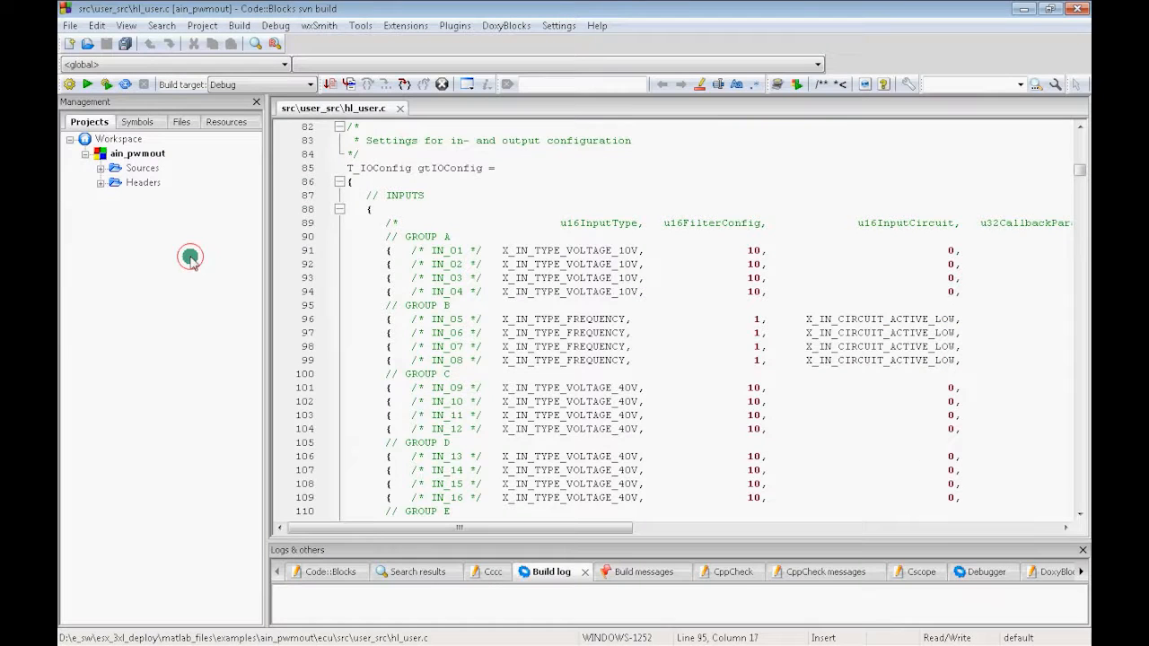
Step: Expand the project's source tree and look over the ain_pwmout_rtw_src, dp_src and user_src folders
click(100, 168)
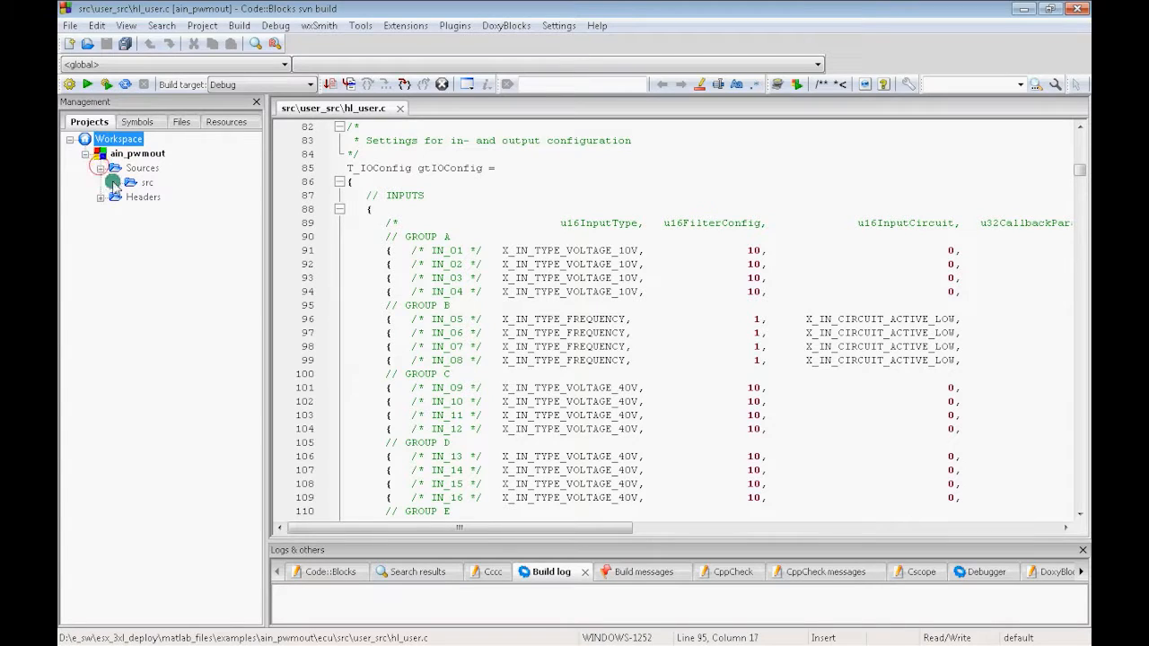
click(115, 183)
click(184, 198)
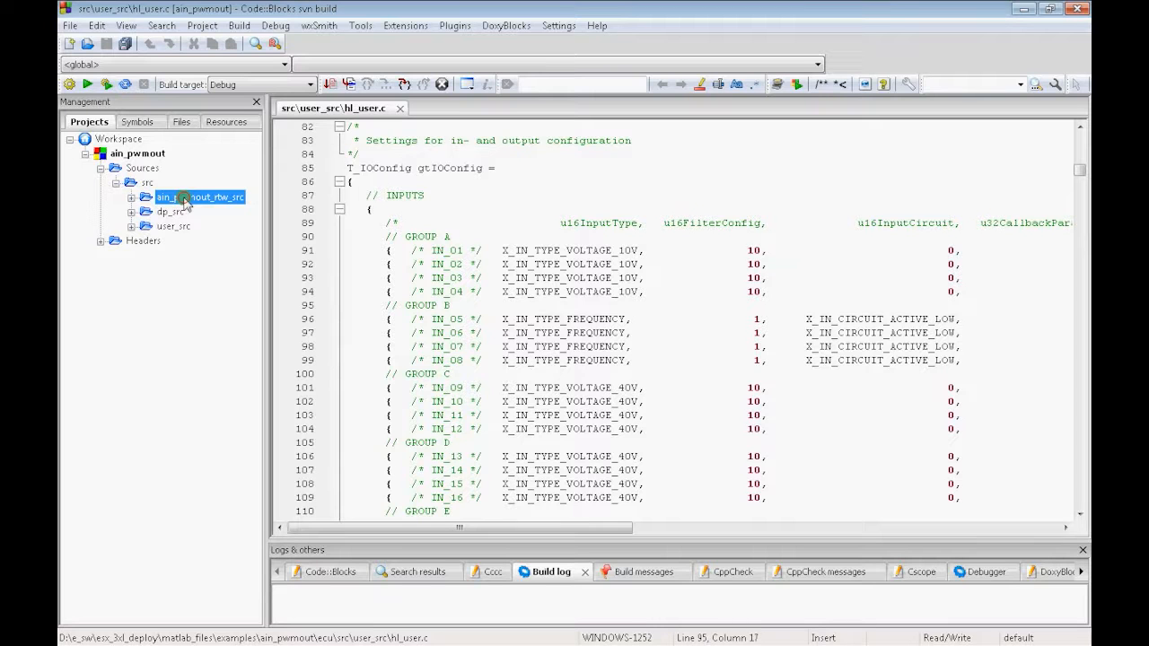
click(184, 199)
click(172, 213)
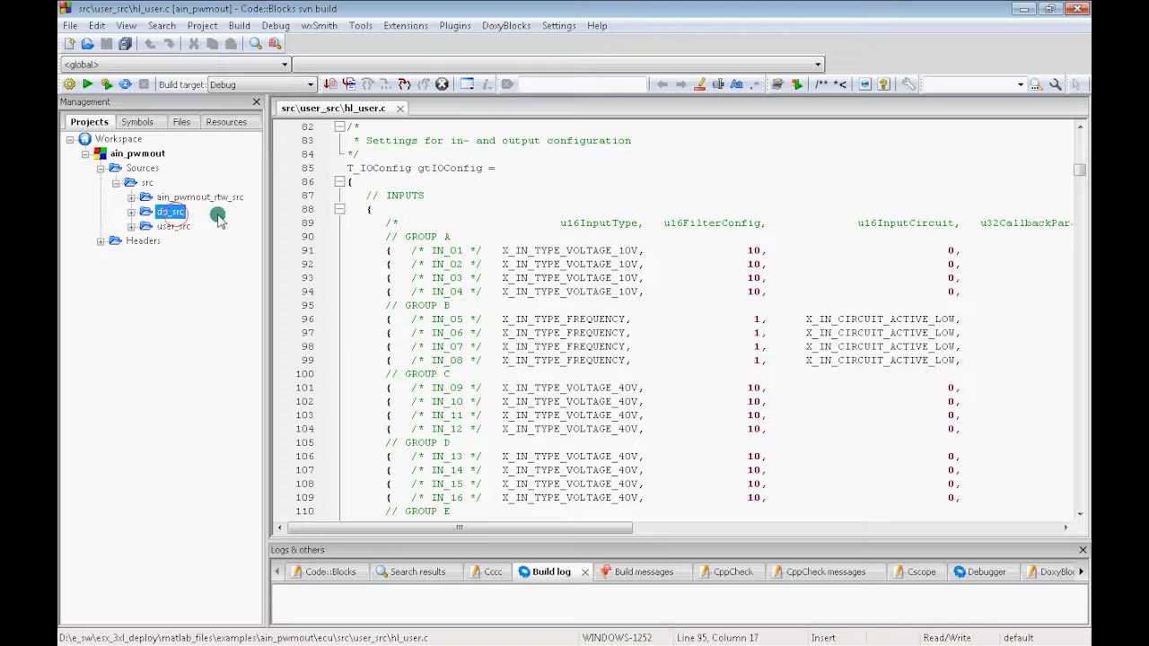
click(175, 226)
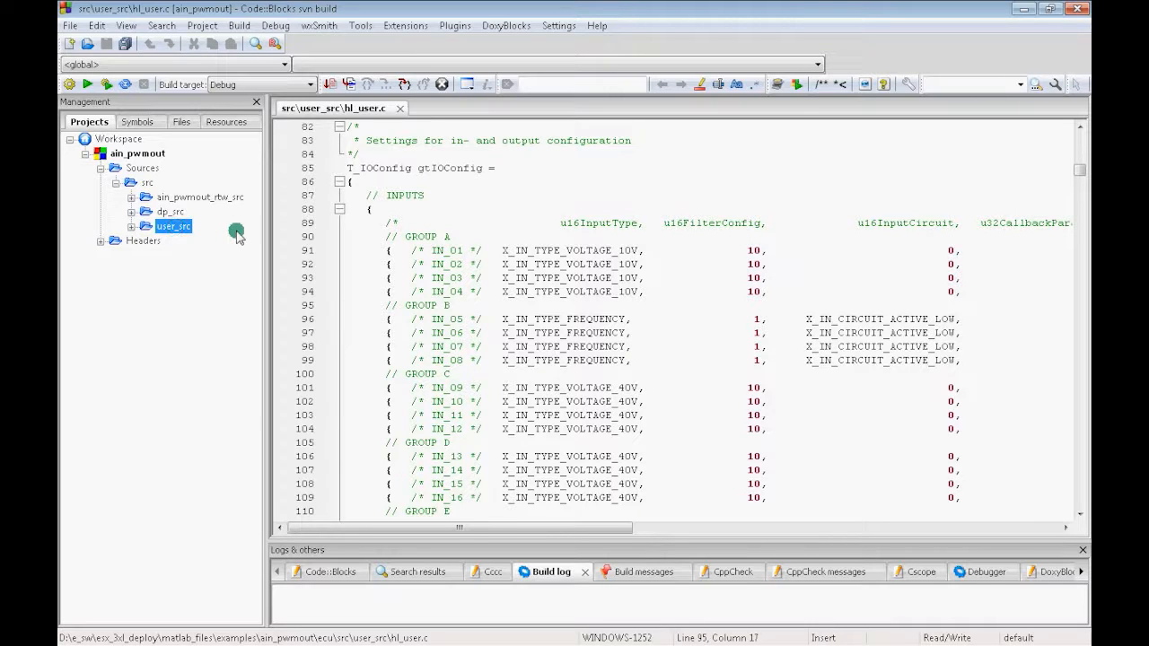
Step: Examine the gtIOConfig structure in hl_user.c, especially the input types configured for Group B
click(334, 108)
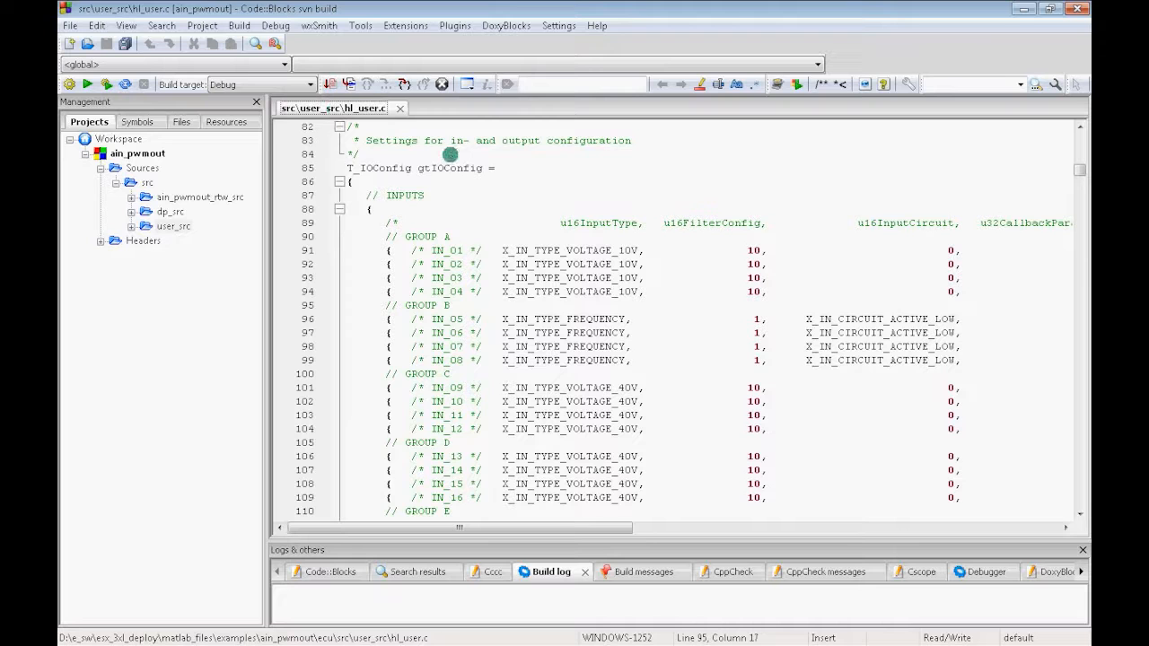
triple_click(453, 168)
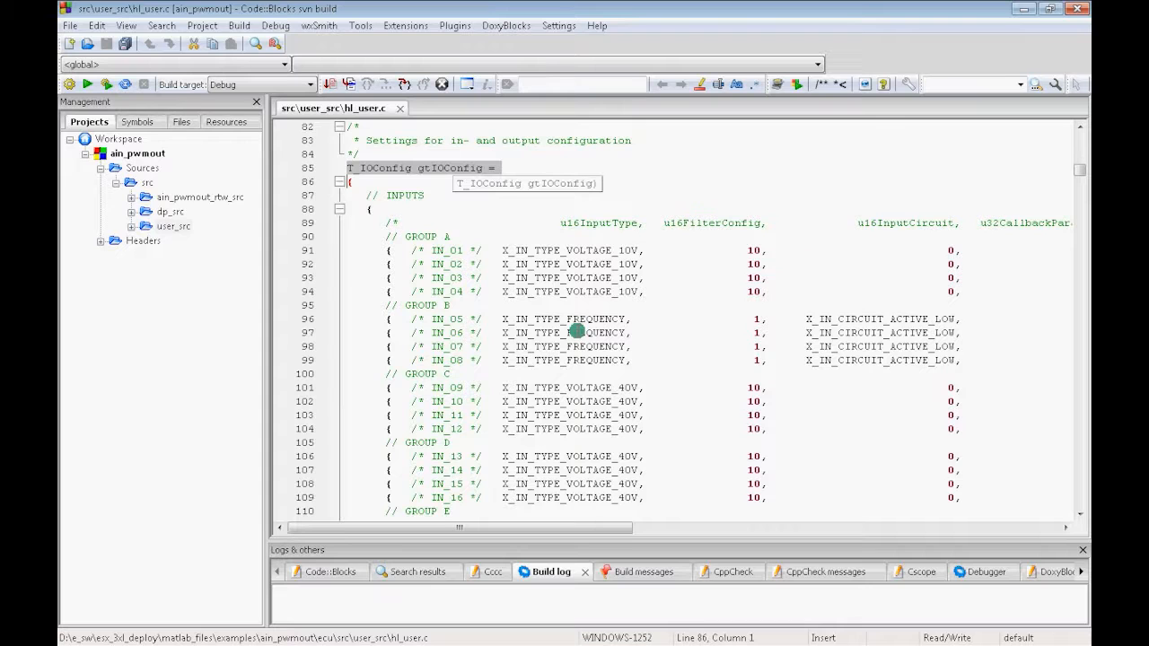
click(576, 332)
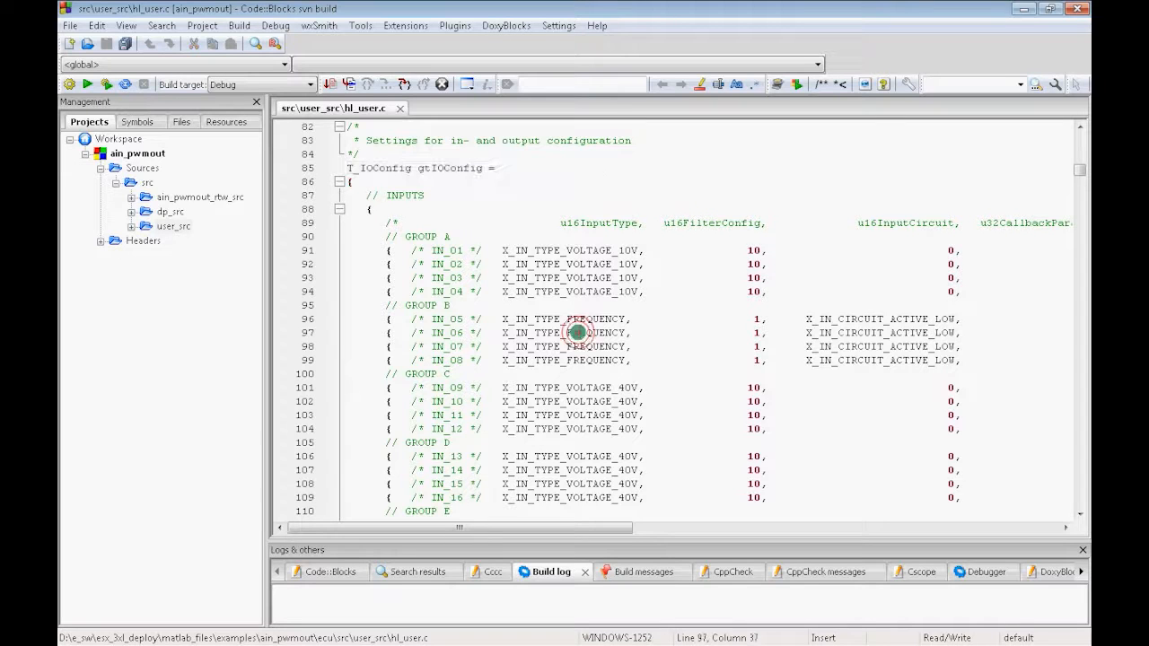
double_click(575, 332)
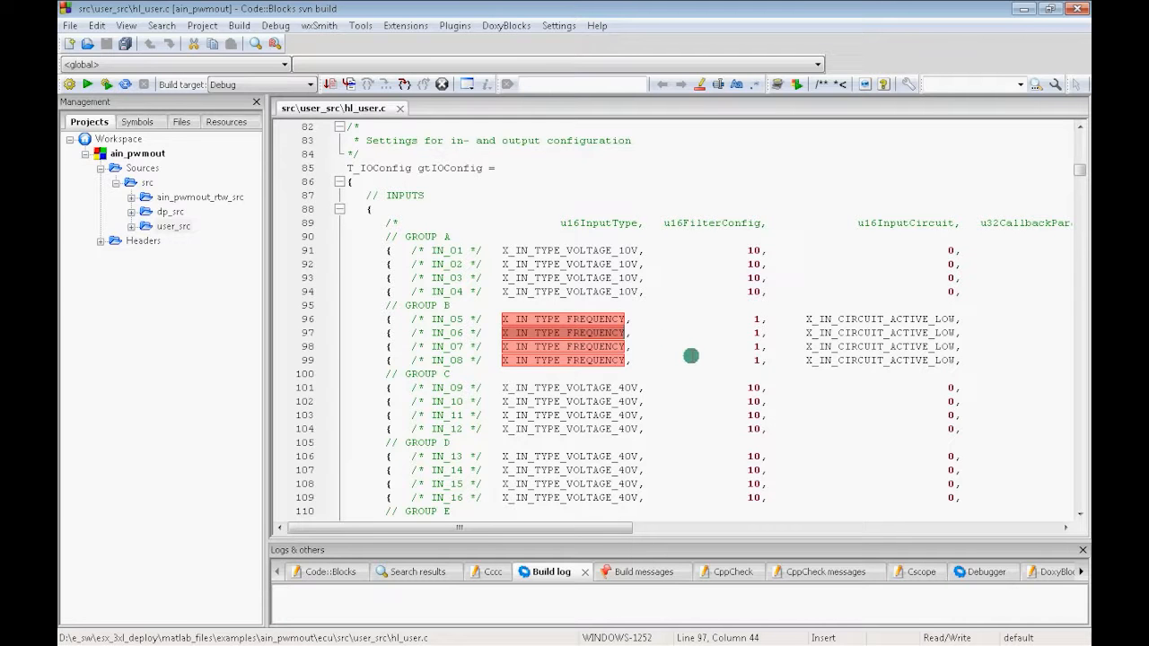
click(688, 357)
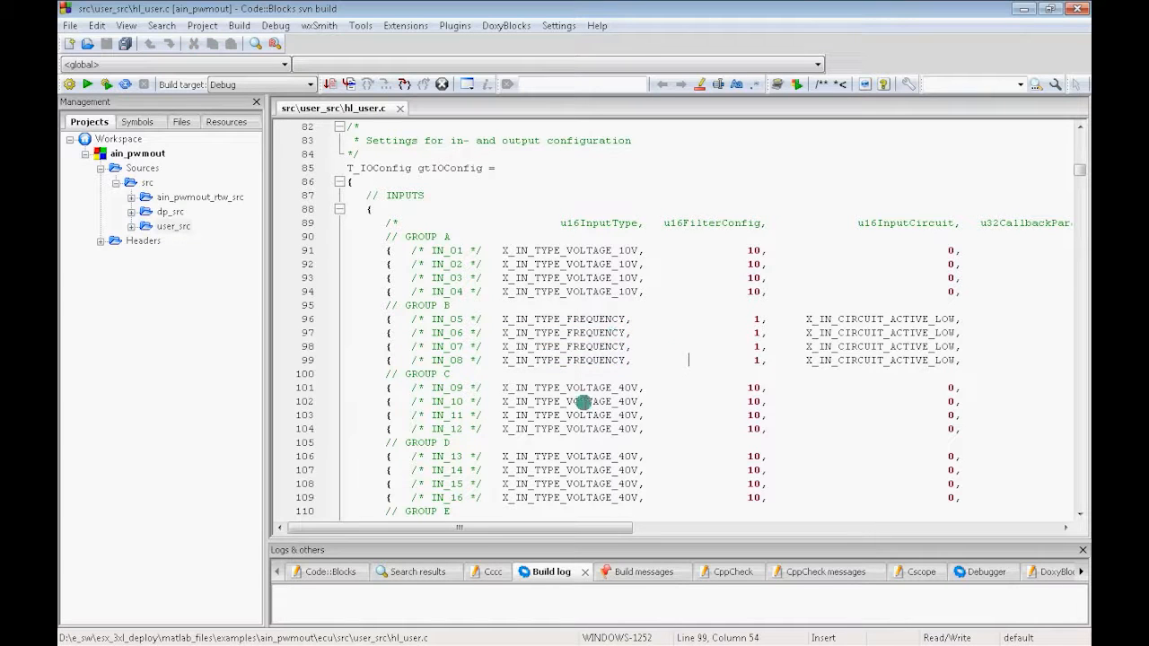
Step: Replace the input type of IN_06 in gtIOConfig with X_IN_TYPE_VOLTAGE_40V and realign the row's columns
double_click(588, 386)
key(ctrl+c)
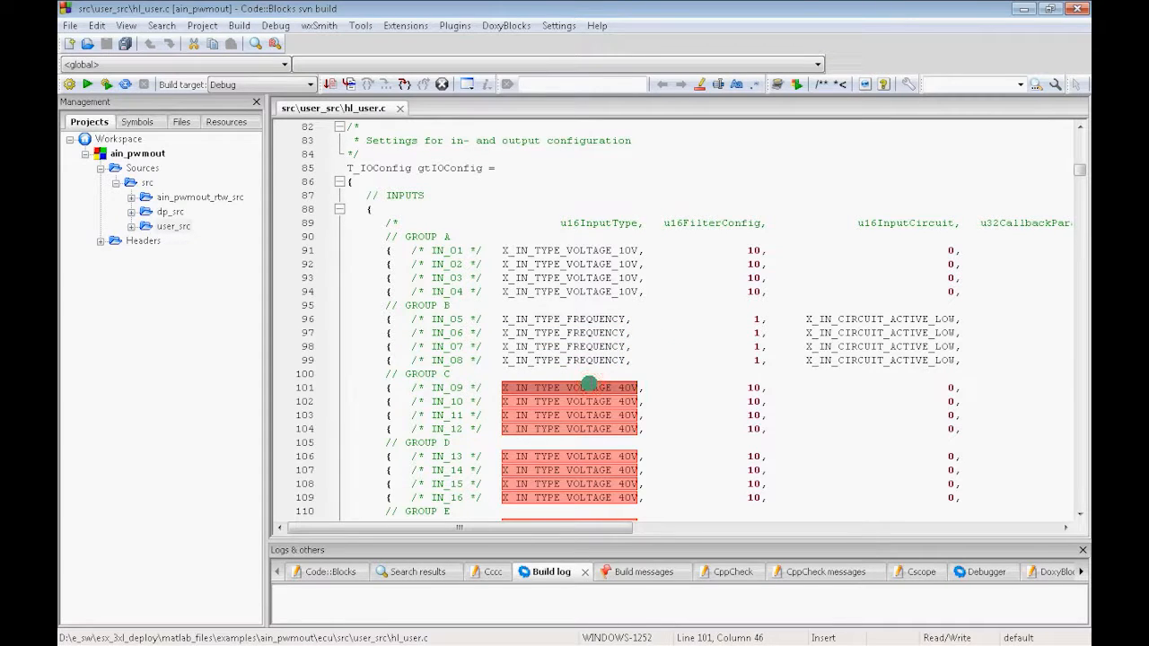
double_click(568, 332)
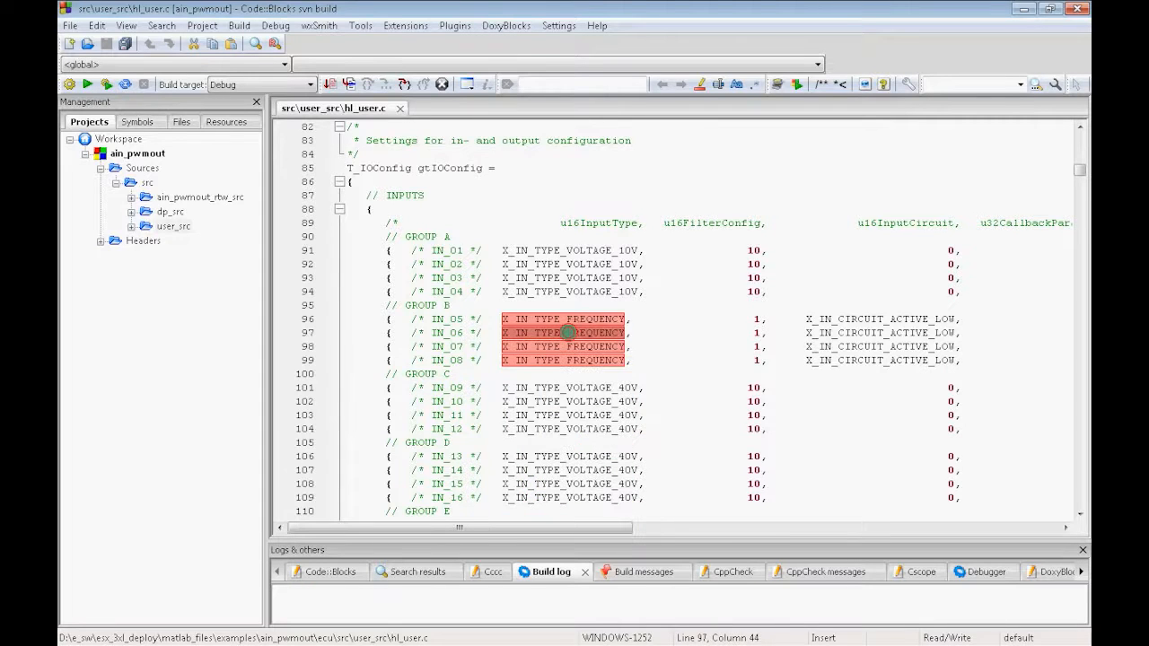
key(ctrl+v)
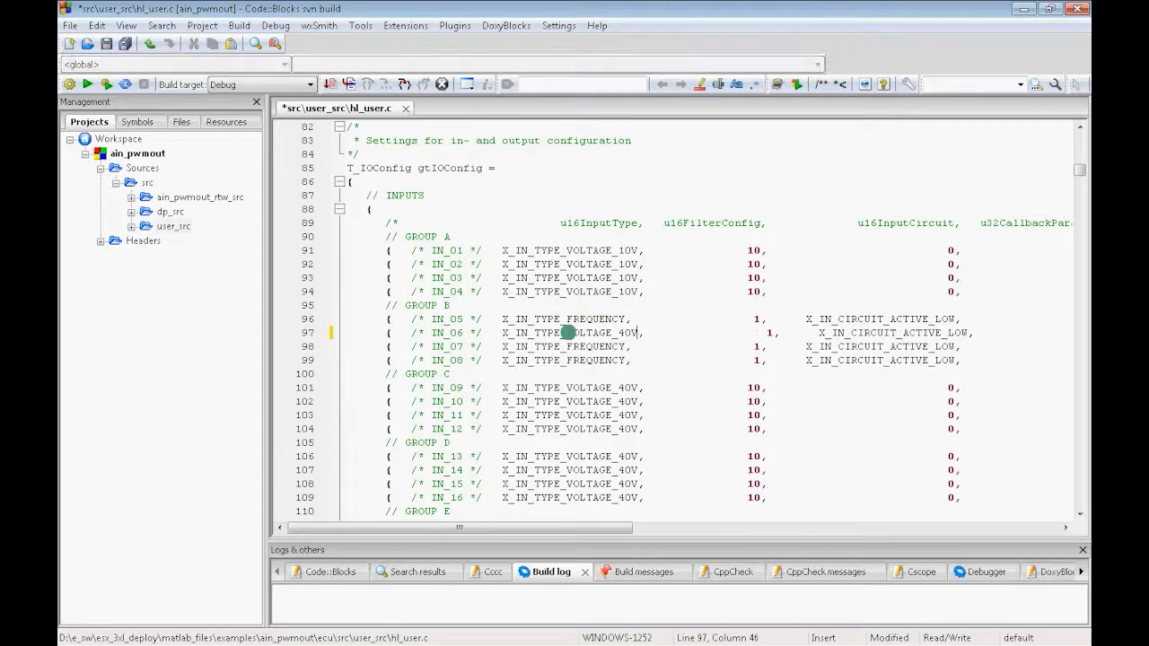
click(668, 331)
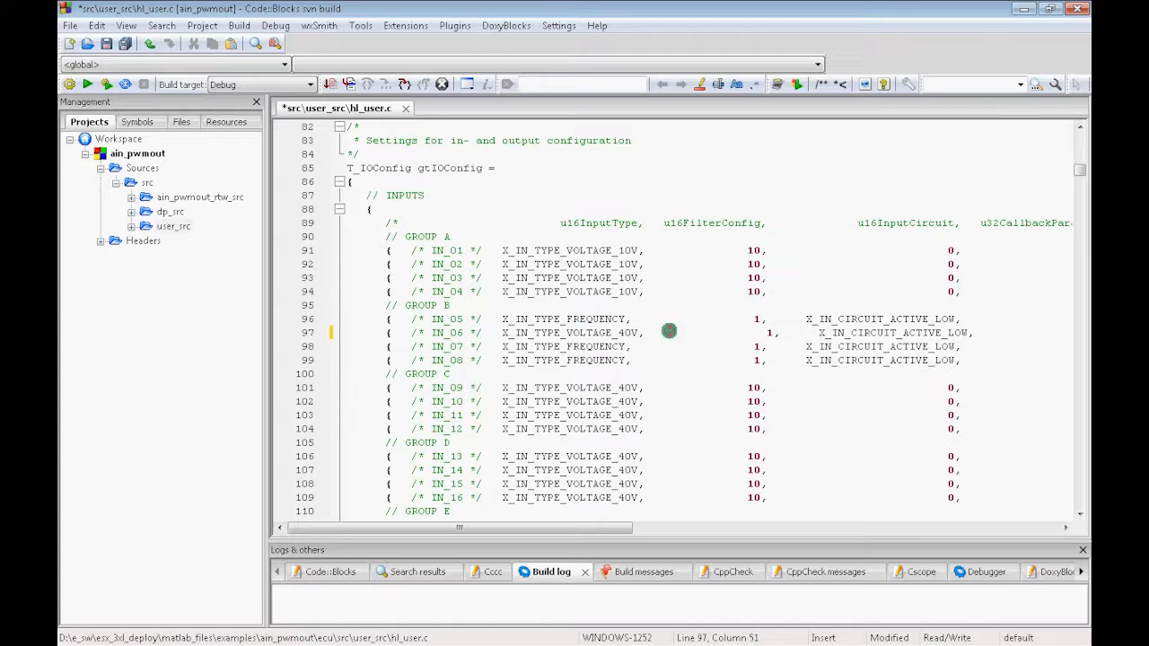
key(Delete)
key(Delete)
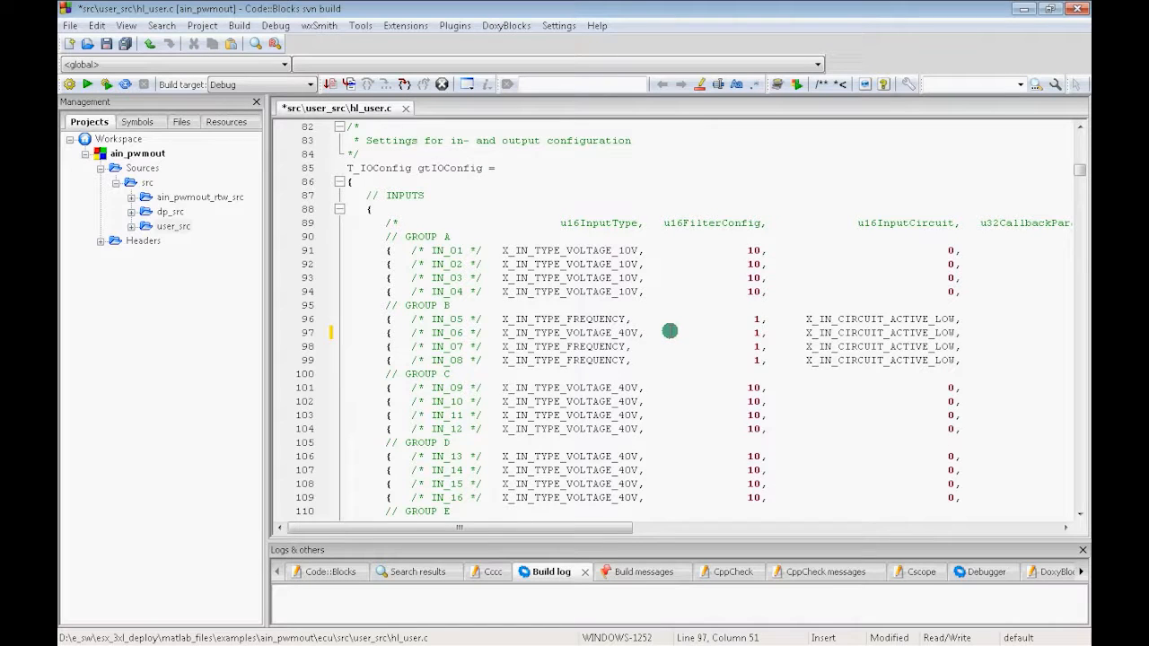
Step: Set the u16InputCircuit entry of IN_06 to 0, aligned with its column
click(849, 333)
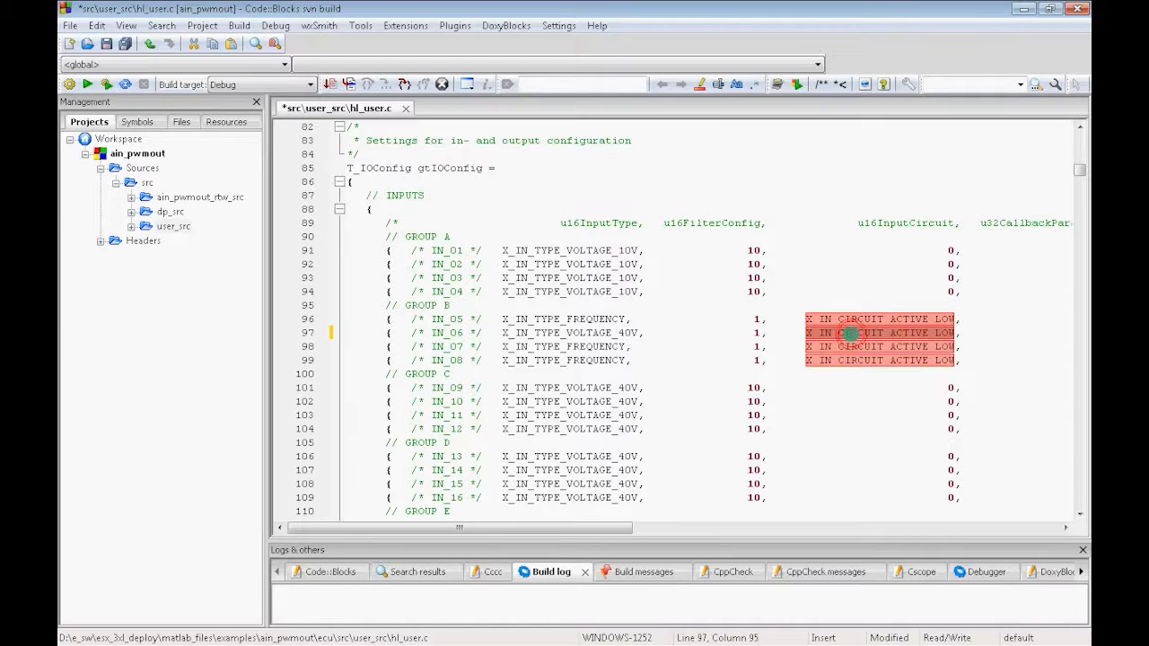
text(0                       0,)
click(799, 332)
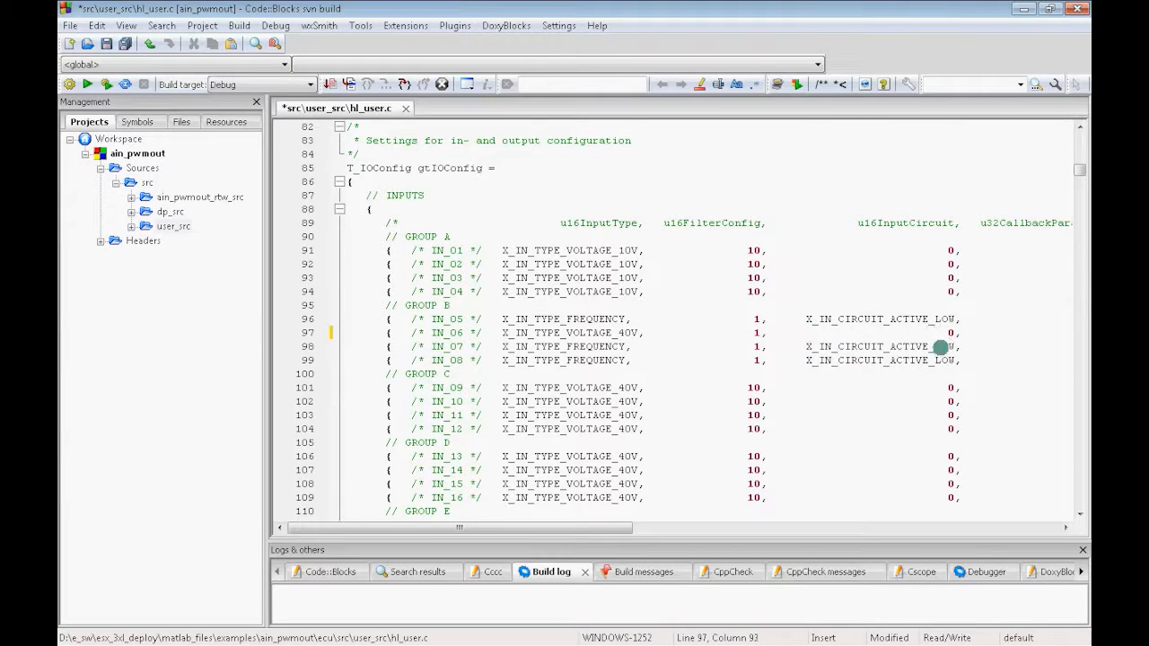
Step: Set the u16FilterConfig entry of IN_06 to 10 with aligned columns, and close Code::Blocks with hl_user.c saved
drag(475, 529, 568, 538)
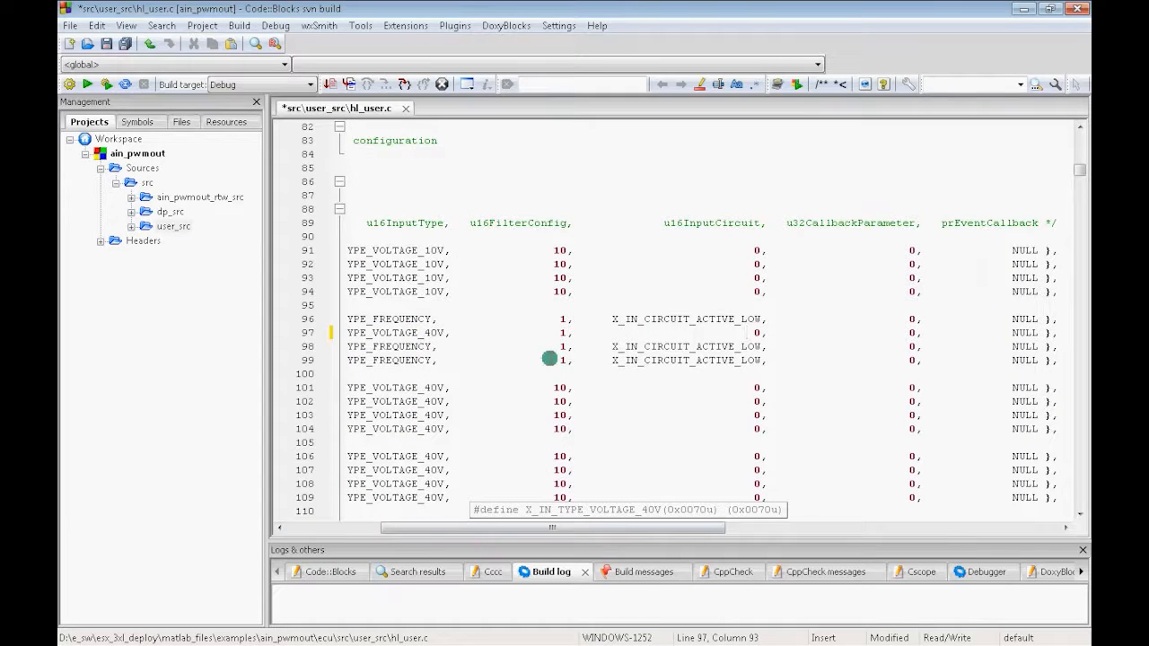
click(567, 332)
text(0)
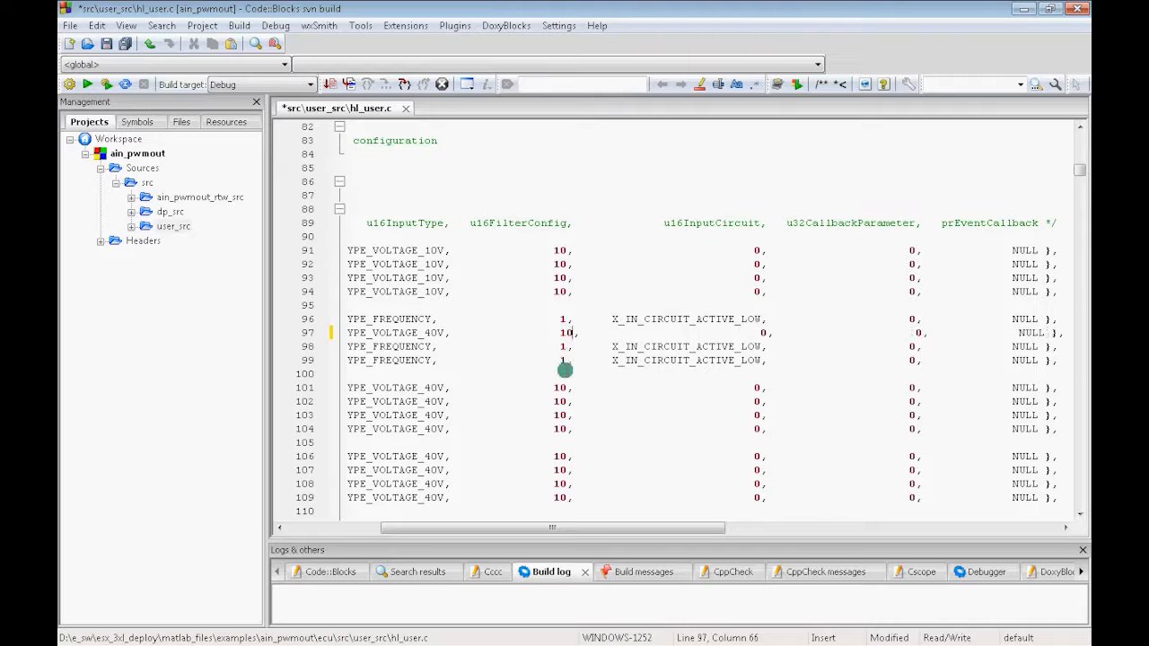
key(BackSpace)
drag(623, 529, 449, 543)
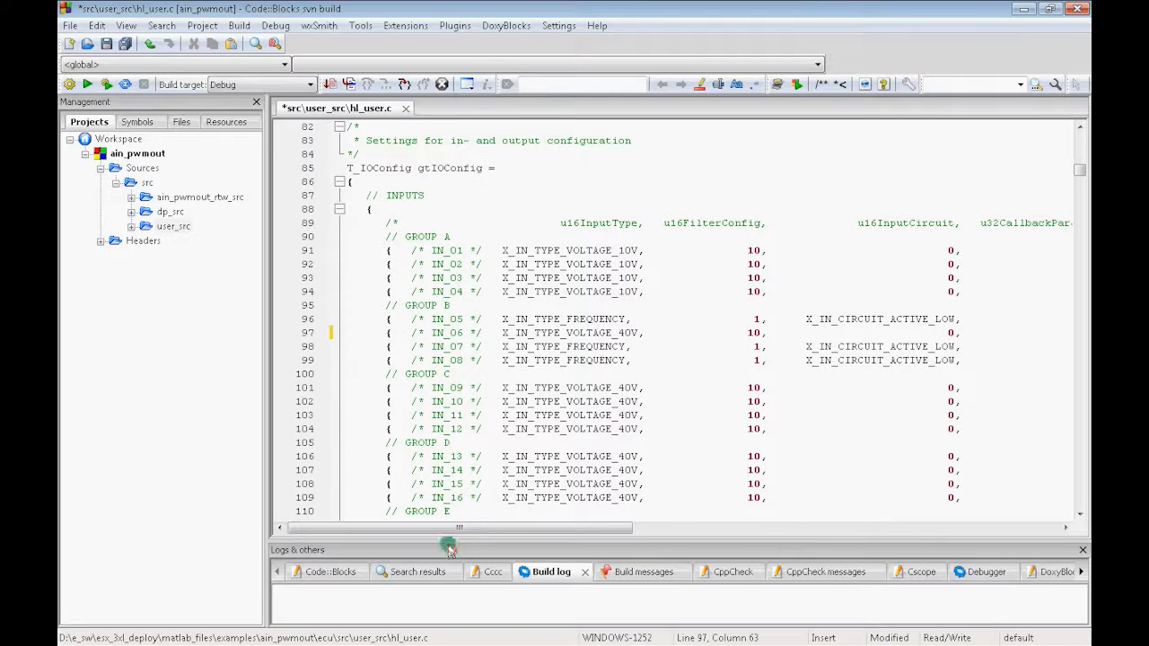
click(107, 44)
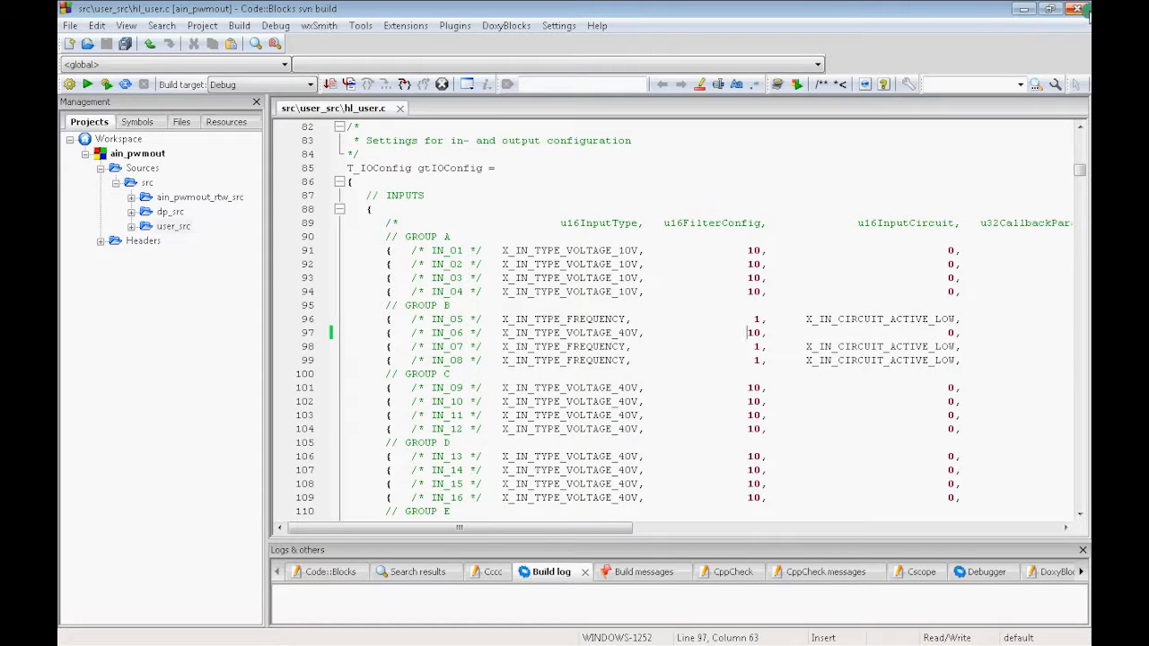
click(1075, 9)
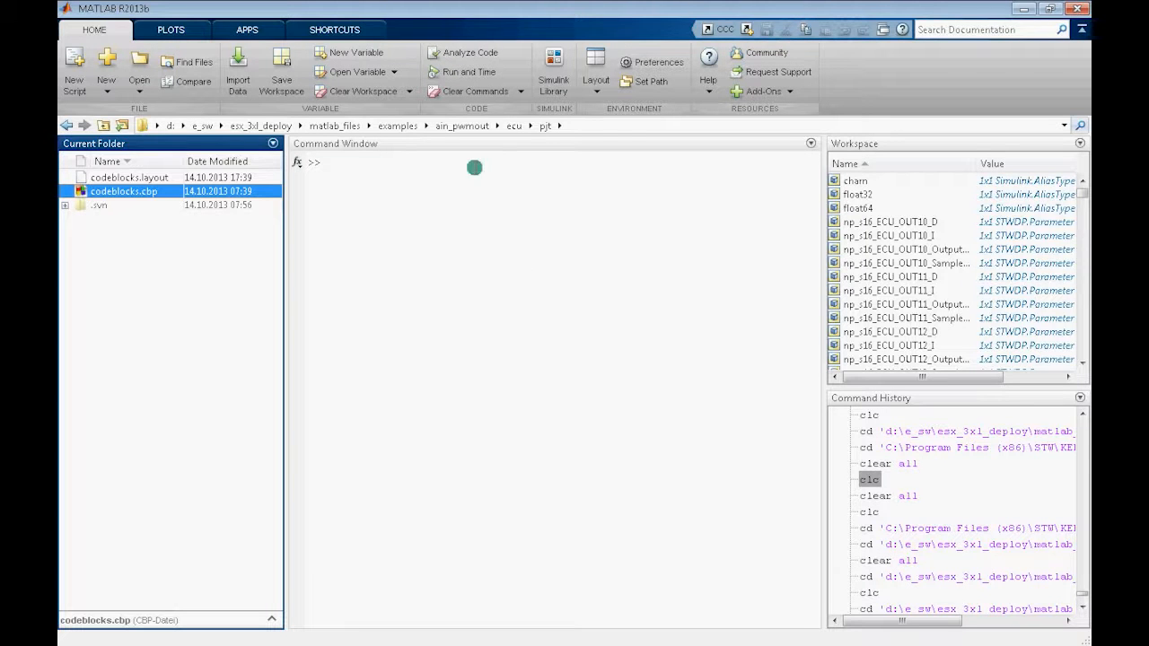
Step: Browse to the ain_pwmout example's mdl folder in MATLAB and open ain_pwmout.mdl in a maximized window
click(462, 126)
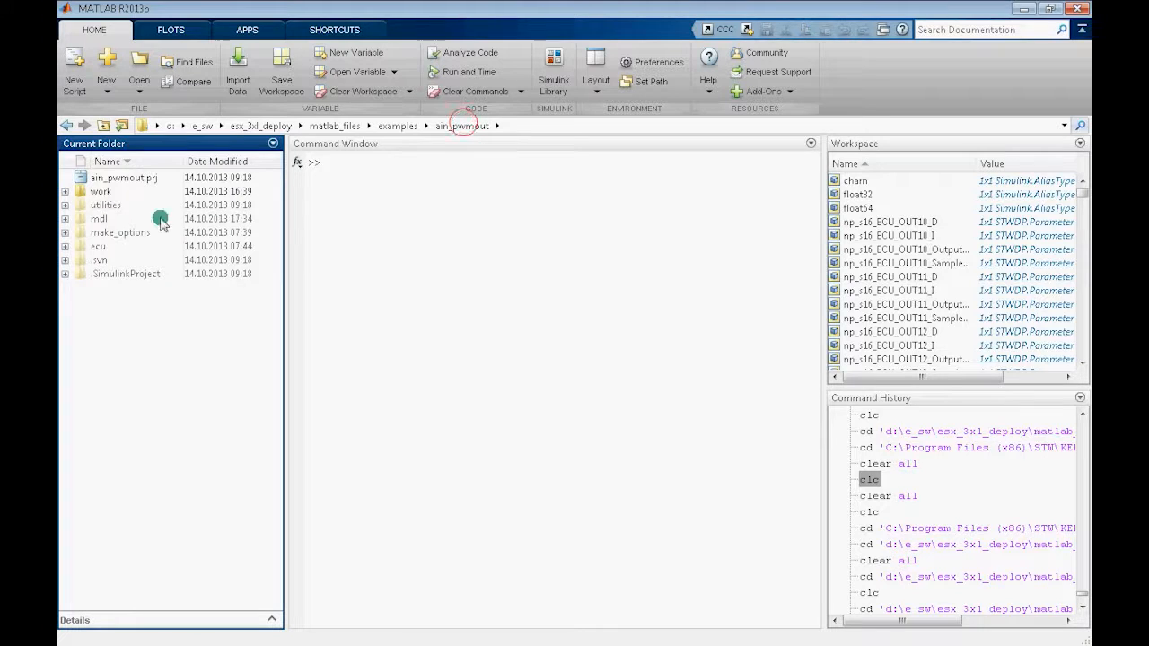
click(99, 220)
double_click(99, 220)
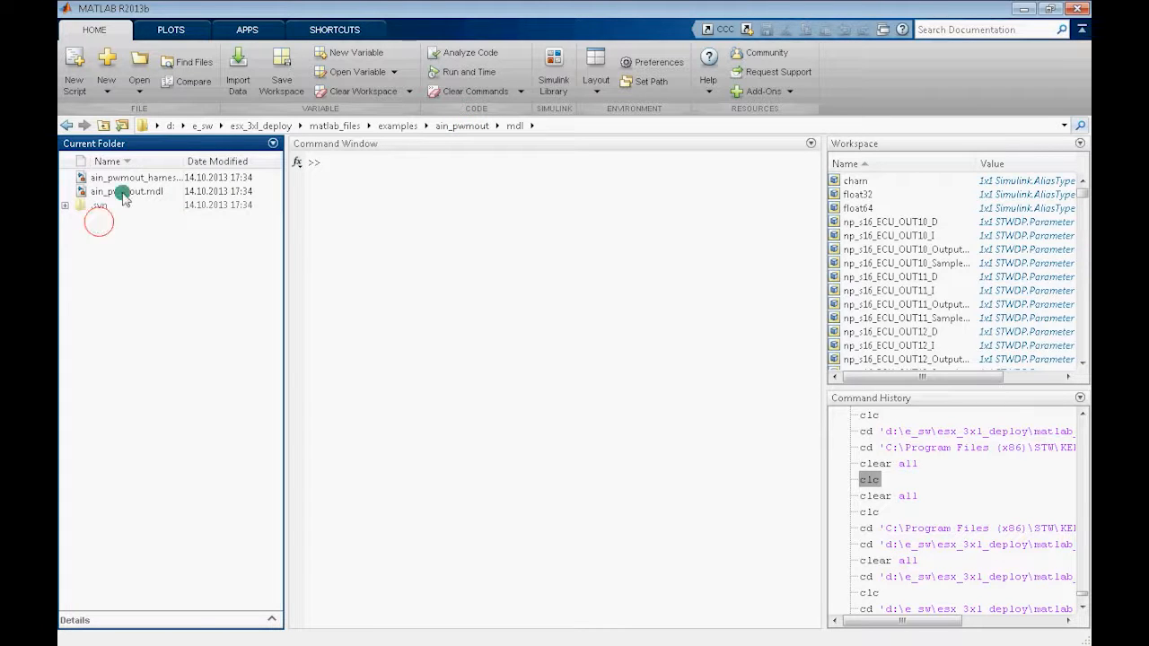
right_click(126, 191)
click(159, 204)
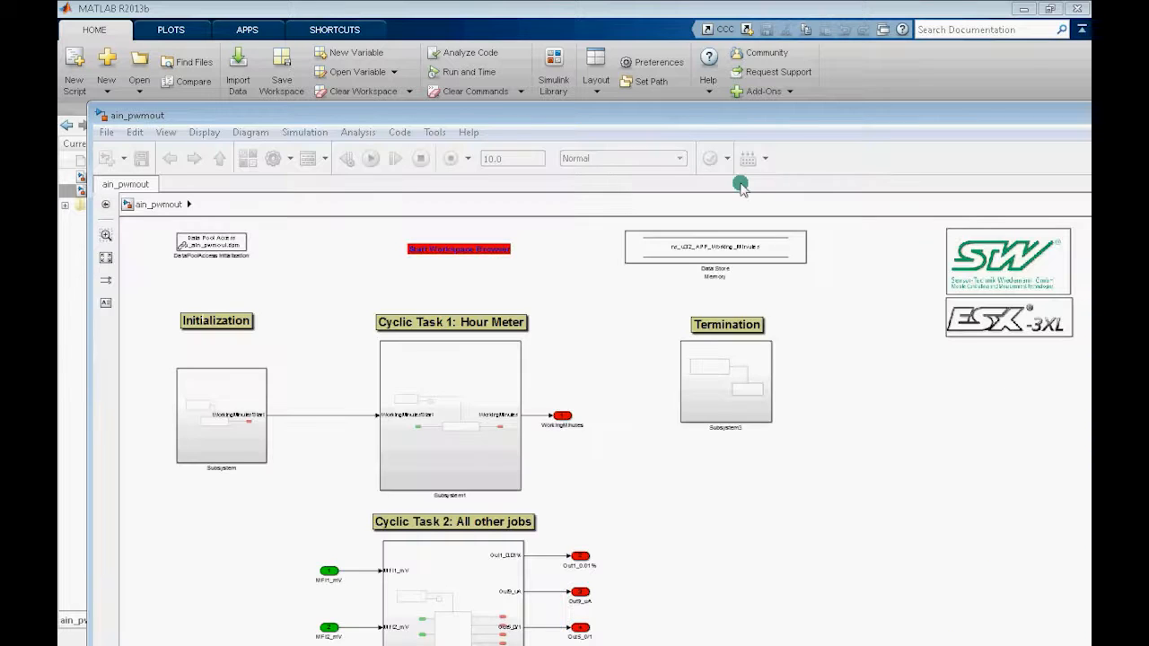
click(102, 116)
click(147, 207)
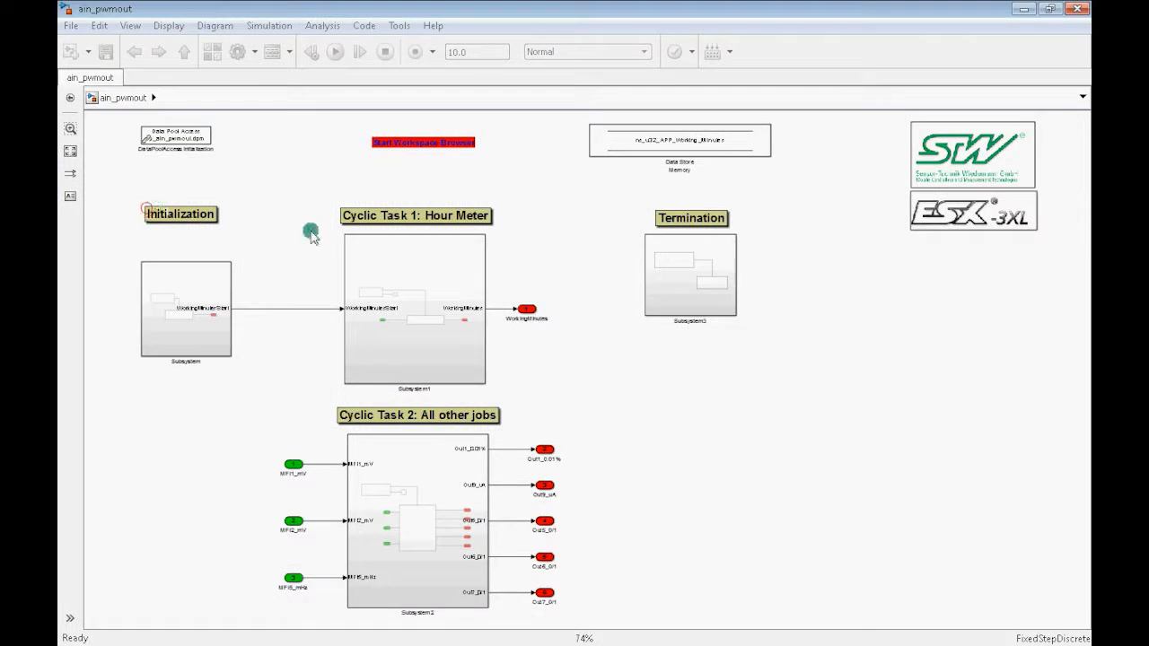
Step: Open Switch Case Action Subsystem3 inside the Function-Call Subsystem of Subsystem2 and fit its diagram to the view
click(435, 452)
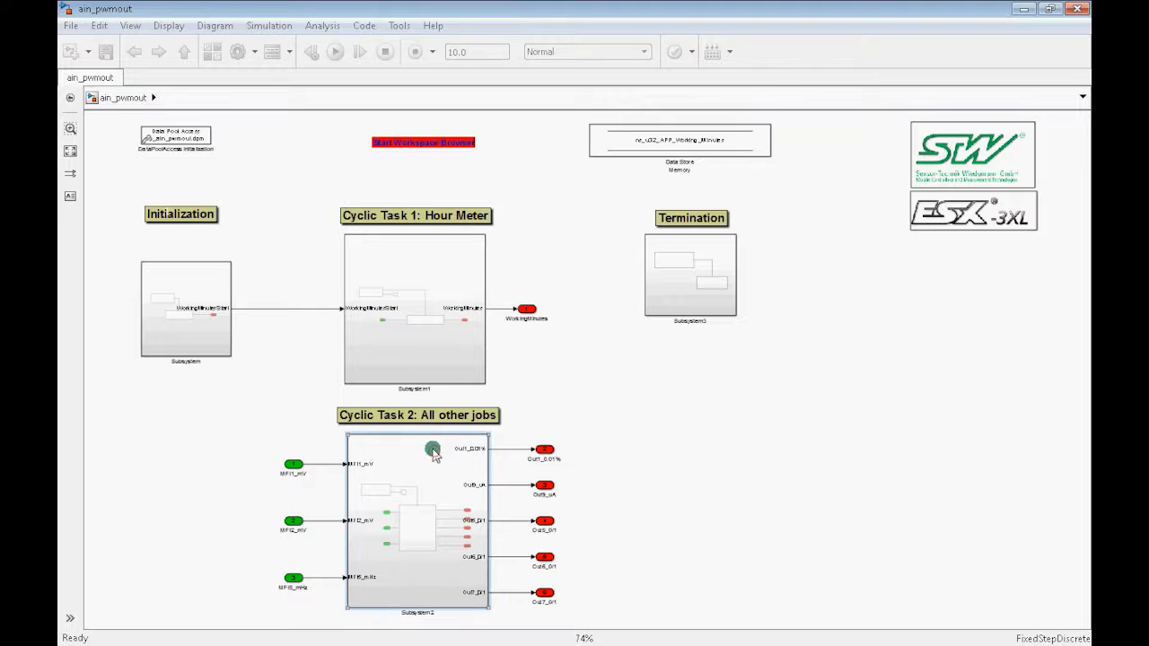
double_click(434, 453)
double_click(367, 333)
click(292, 391)
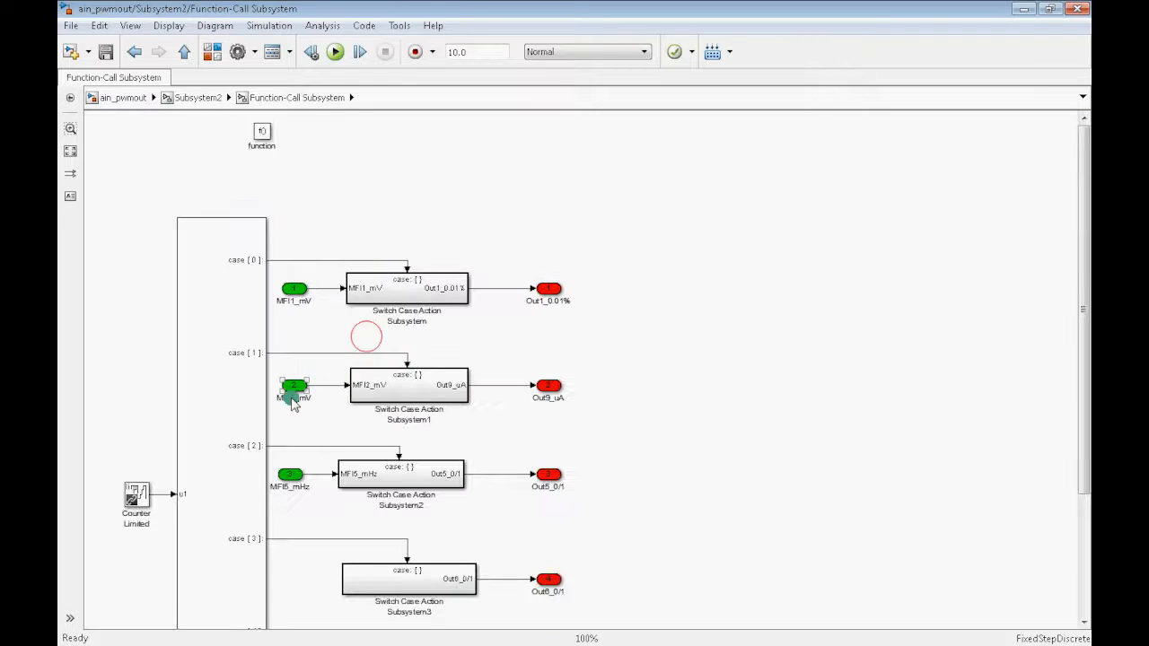
click(407, 582)
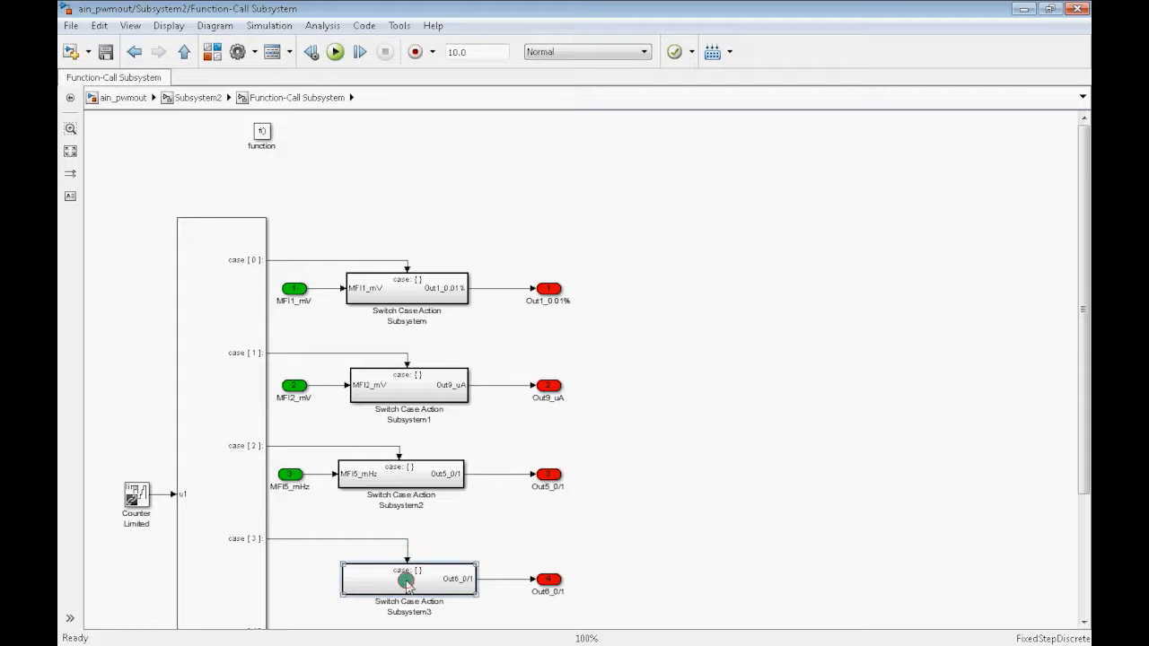
double_click(406, 581)
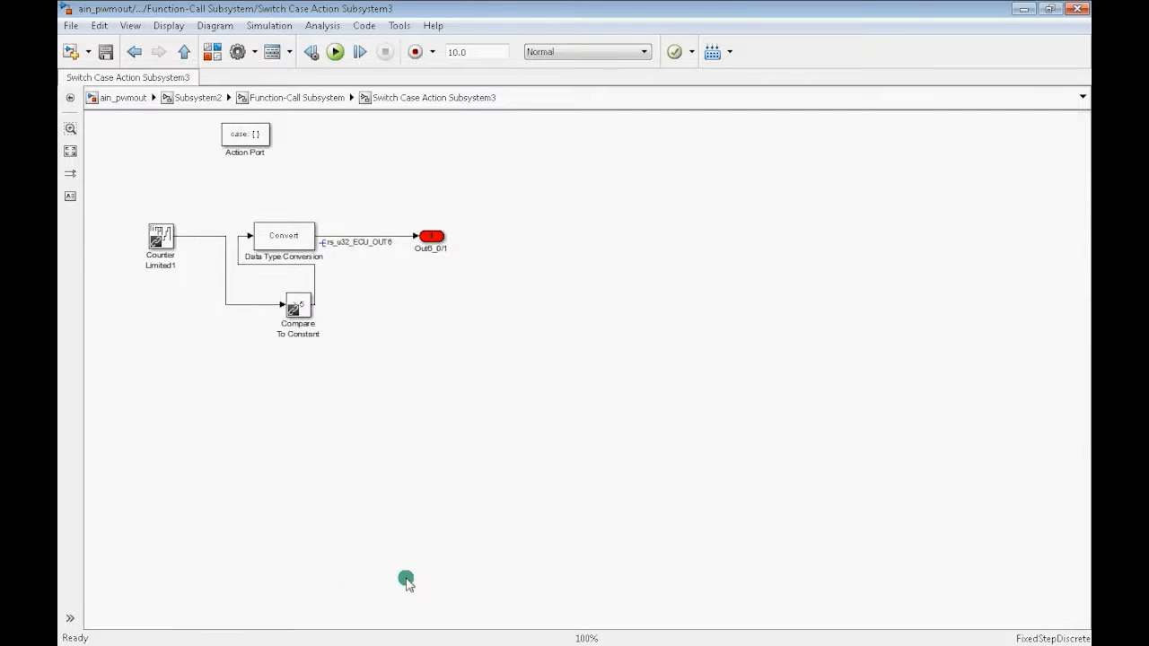
key(space)
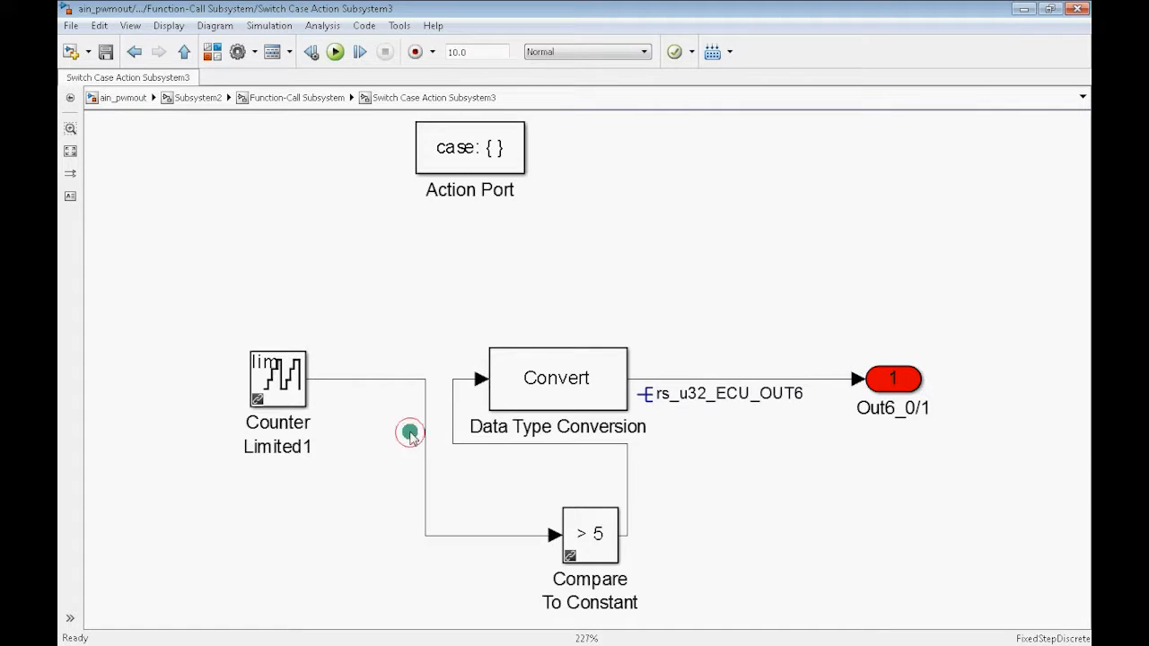
Step: Add an In1 inport to the subsystem and delete the Counter Limited1, Compare To Constant and Data Type Conversion blocks
click(211, 51)
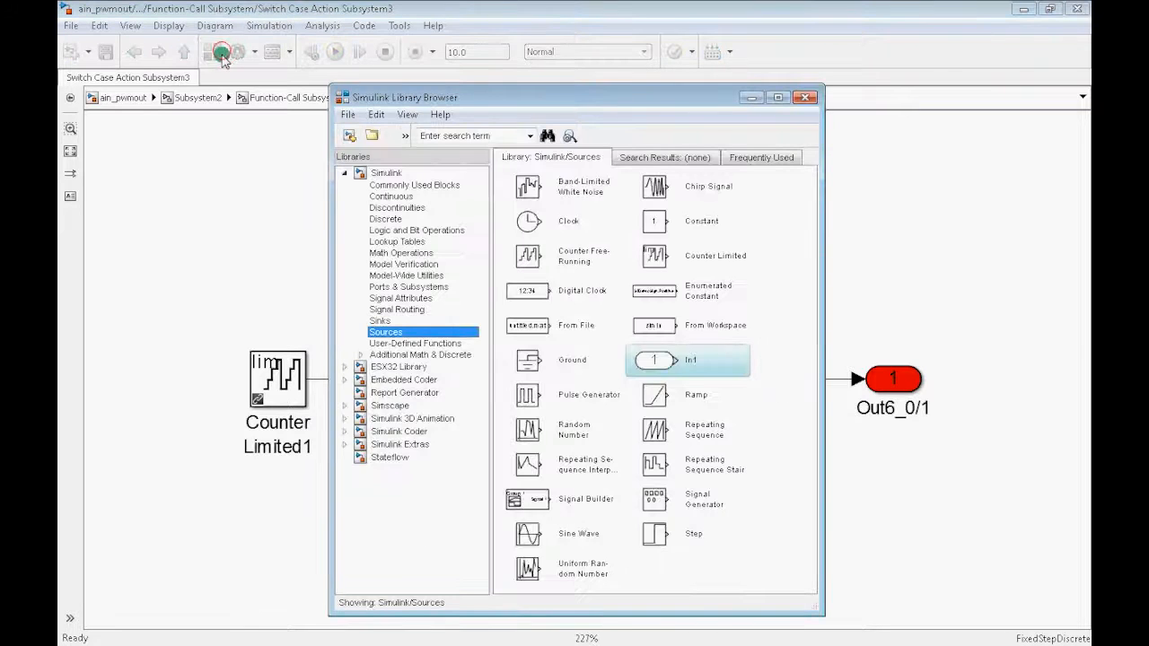
drag(673, 363, 225, 267)
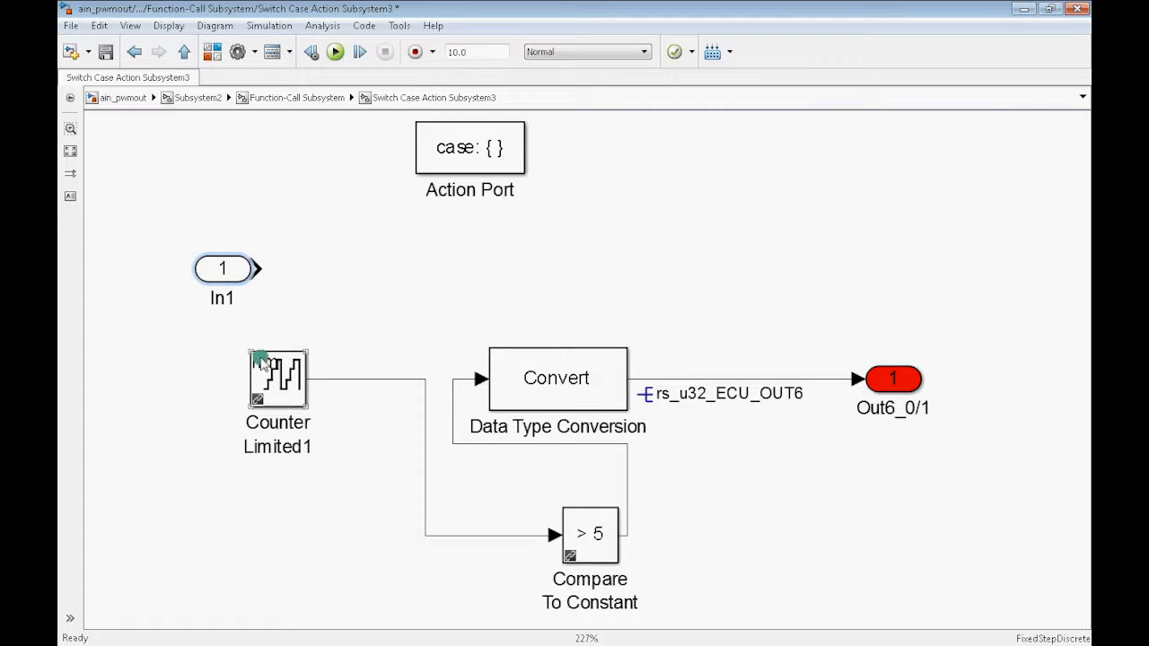
drag(245, 344, 589, 587)
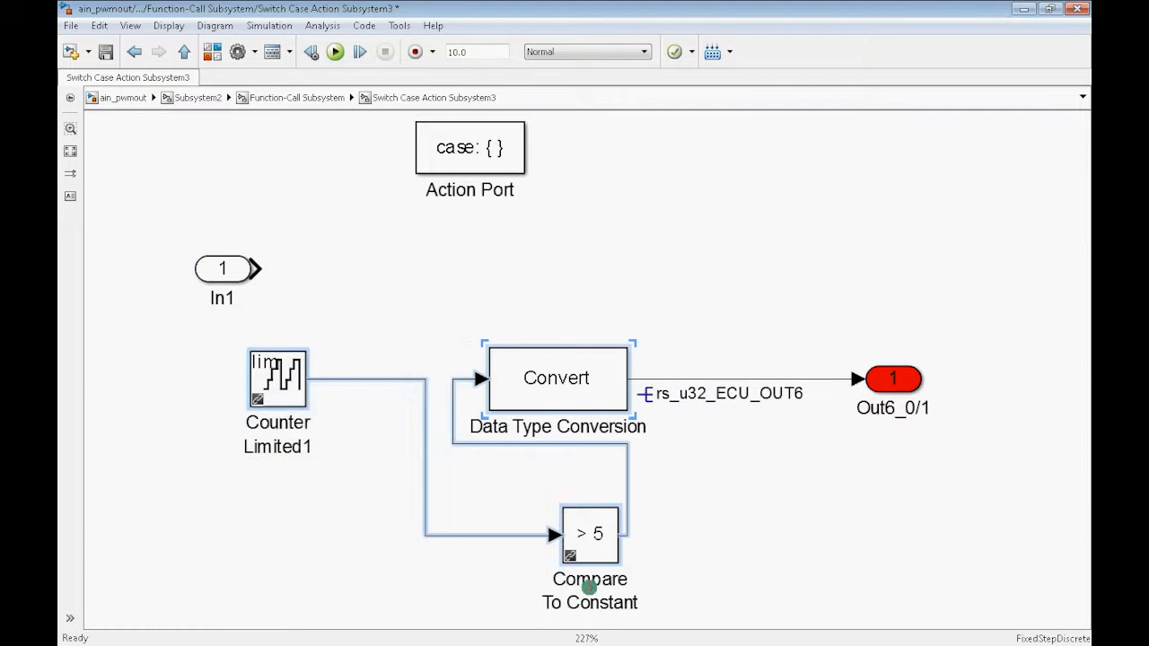
key(Delete)
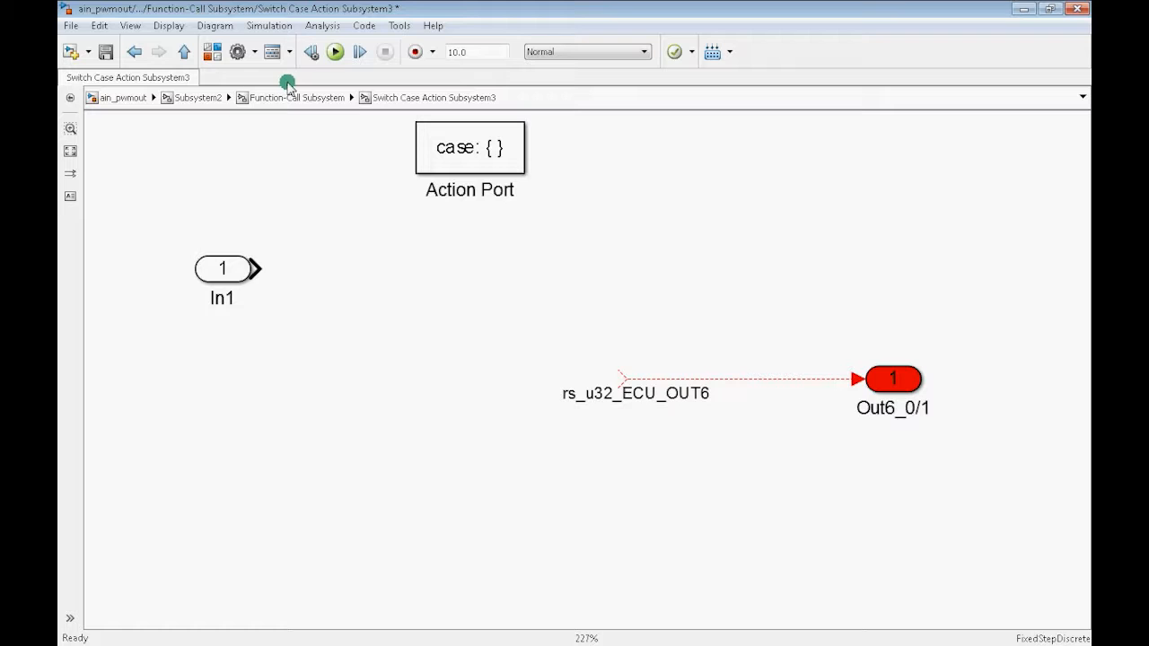
Step: Add a Constant block below In1 and a Product block at the loose end of the rs_u32_ECU_OUT6 line
click(210, 51)
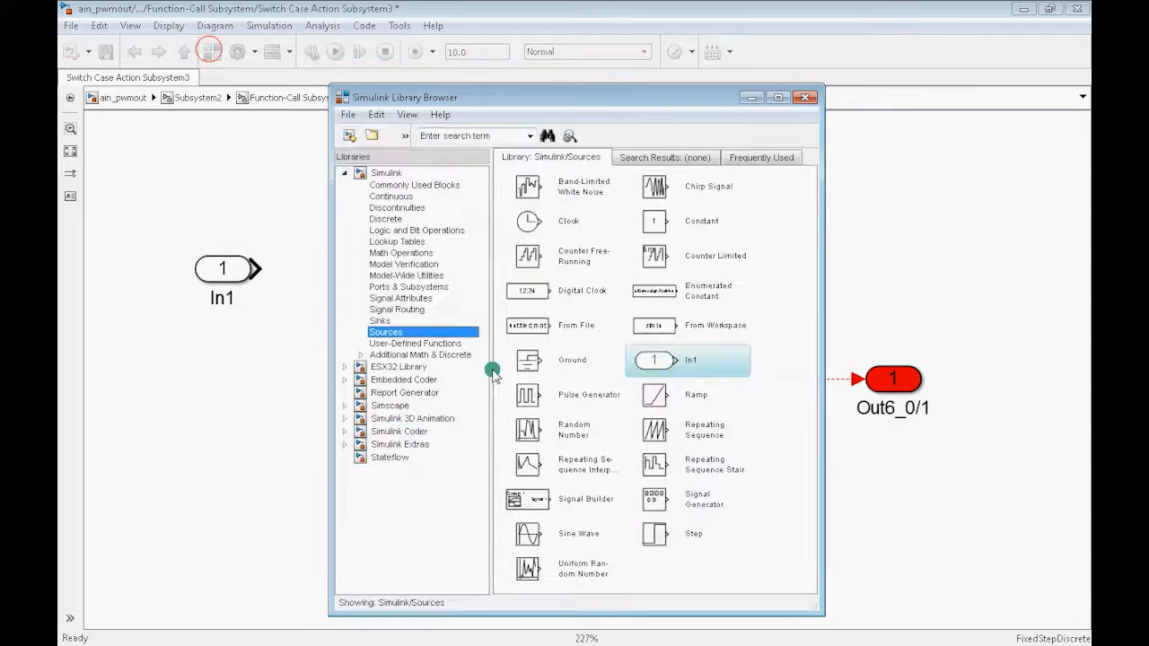
drag(657, 224, 232, 444)
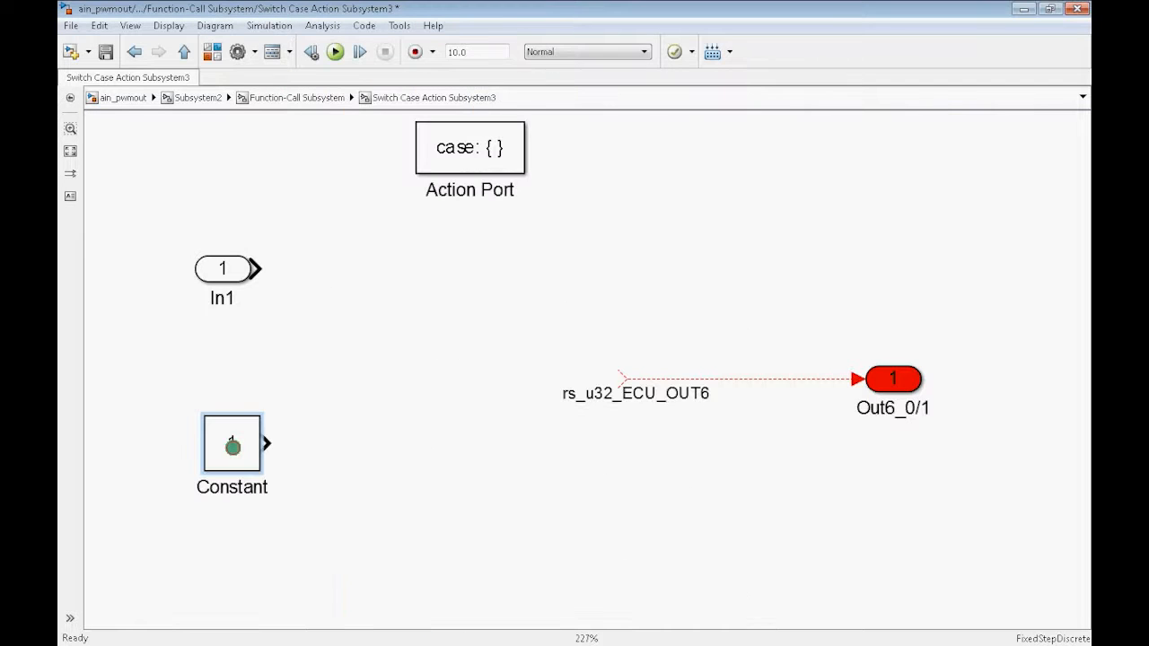
click(210, 51)
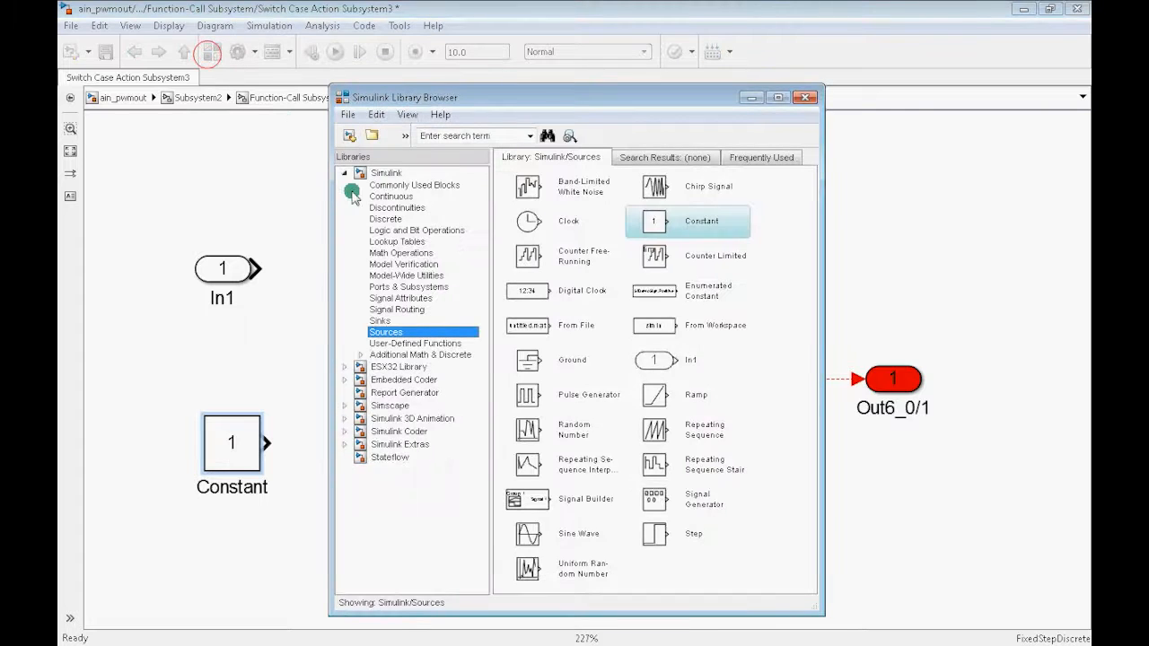
click(400, 253)
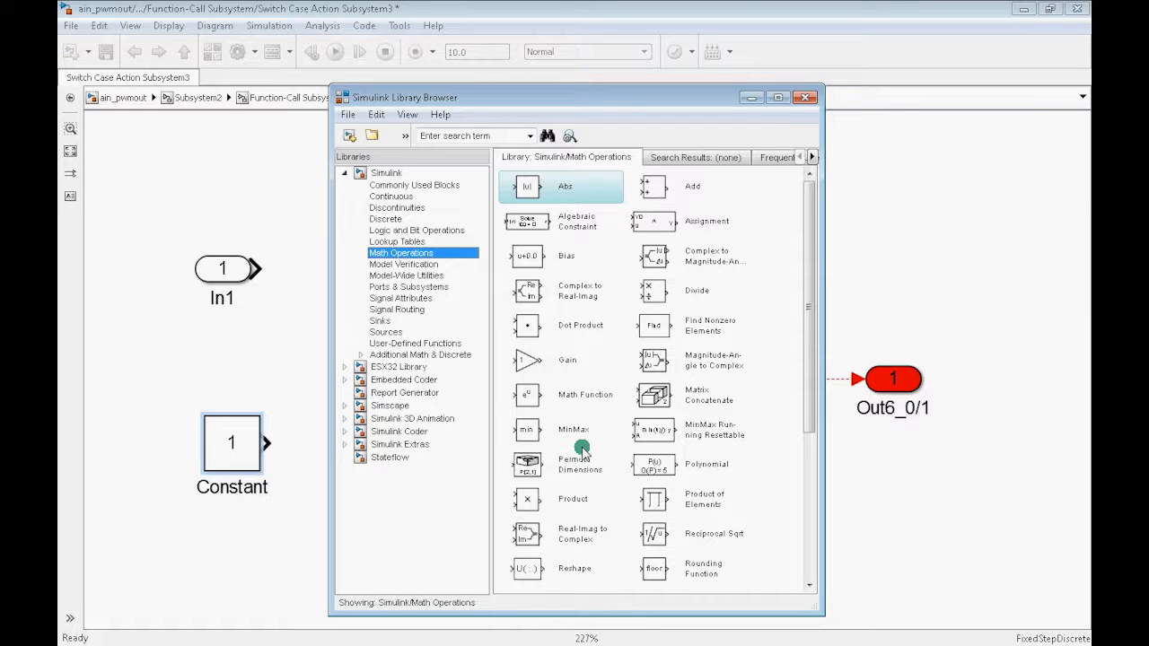
drag(528, 498, 594, 387)
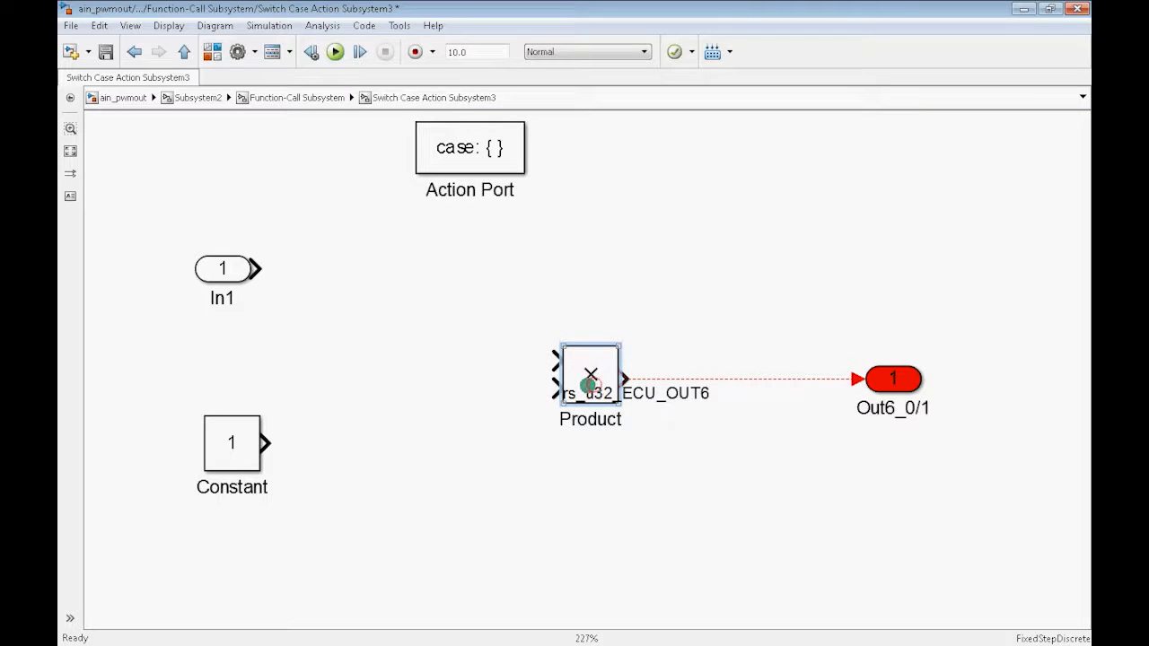
Step: Shift the Product block horizontally away from Out6_0/1, keeping it attached to the rs_u32_ECU_OUT6 line
key(Right)
key(Left)
key(Left)
key(Left)
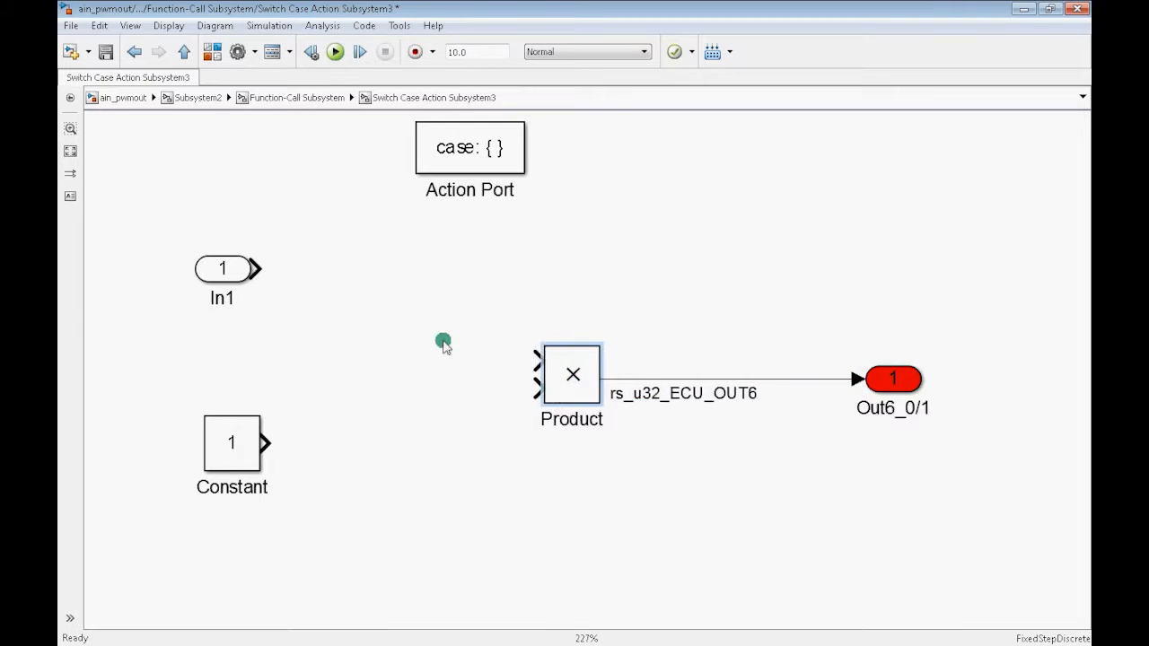
key(Left)
key(Left)
key(Left)
key(Left)
key(Left)
click(359, 345)
Step: Connect In1 to the upper input of the Product block and the Constant block to its lower input
drag(256, 269, 525, 367)
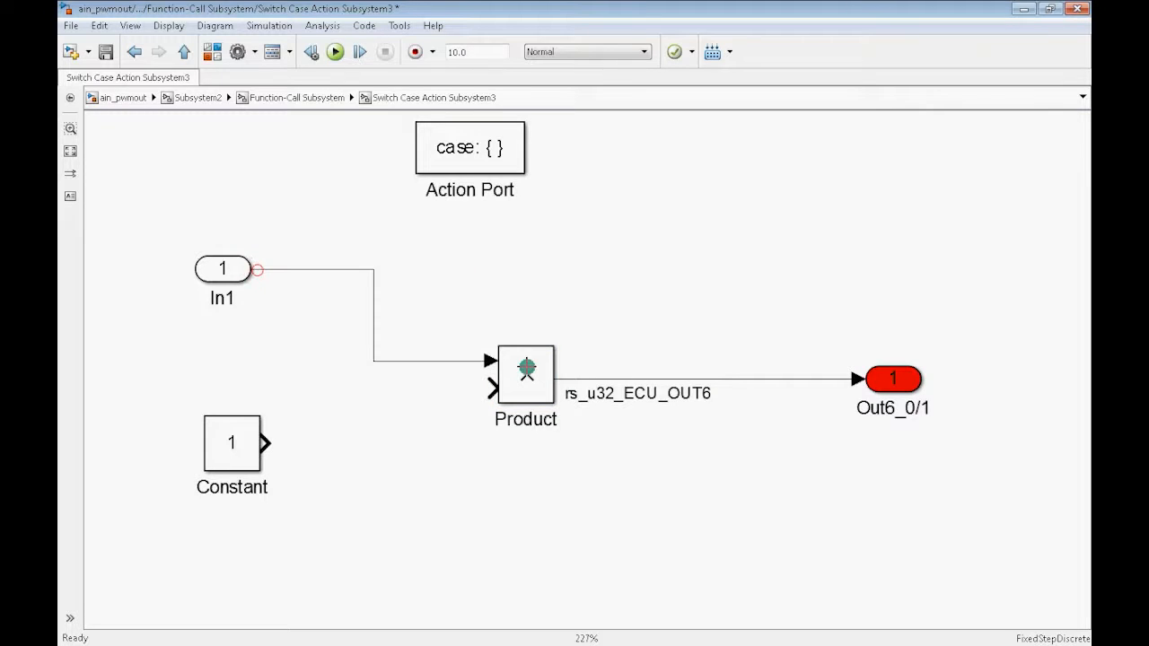
drag(267, 441, 508, 393)
click(218, 309)
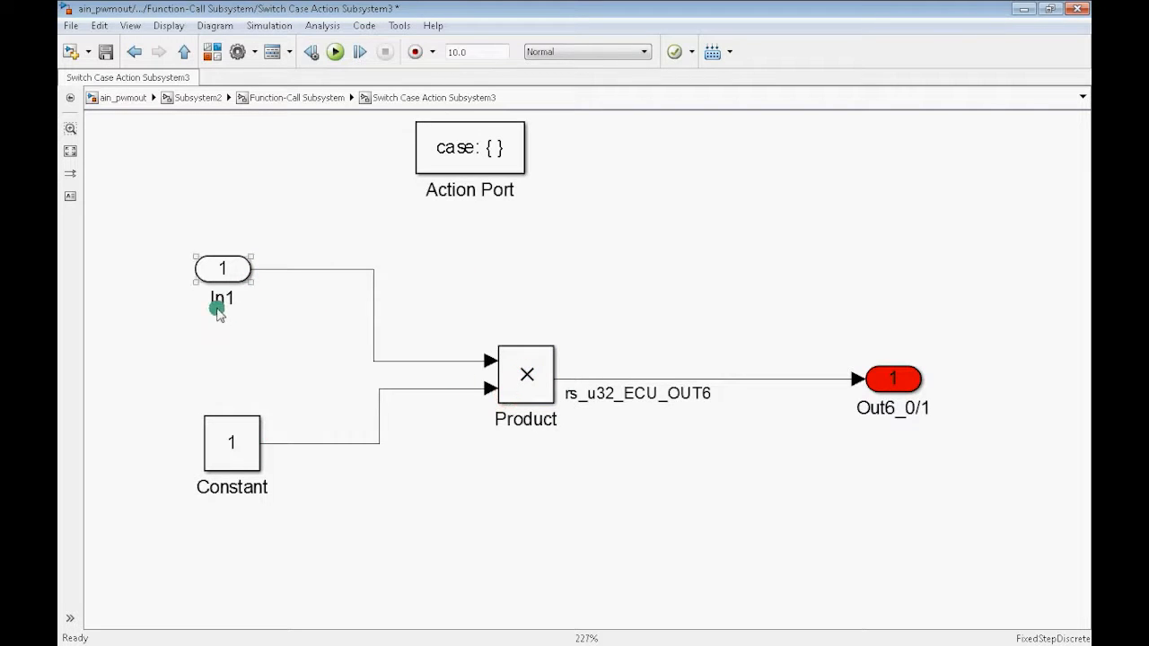
Step: Set the output data type of the Constant block to int32
double_click(228, 446)
click(354, 413)
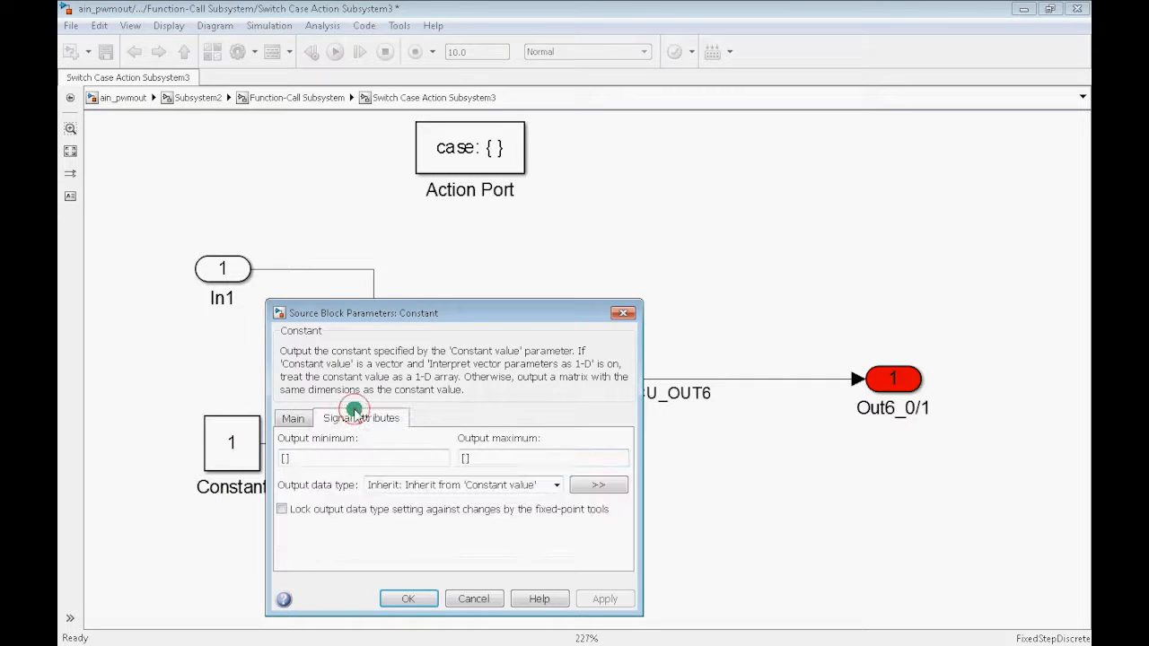
click(556, 485)
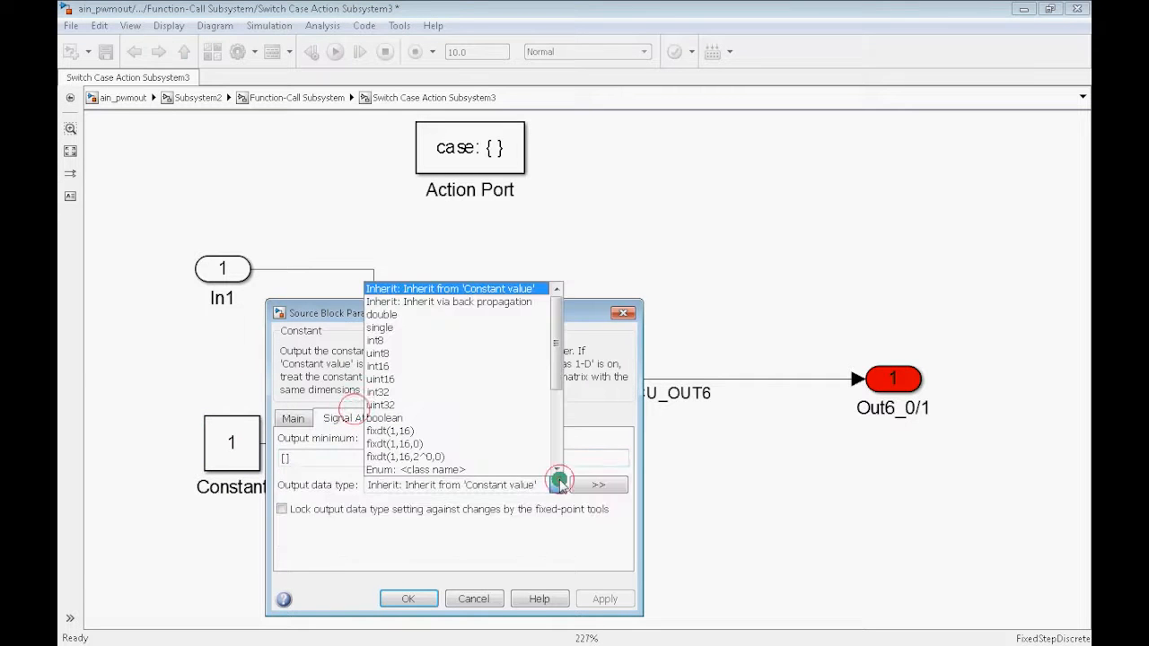
click(421, 391)
click(413, 597)
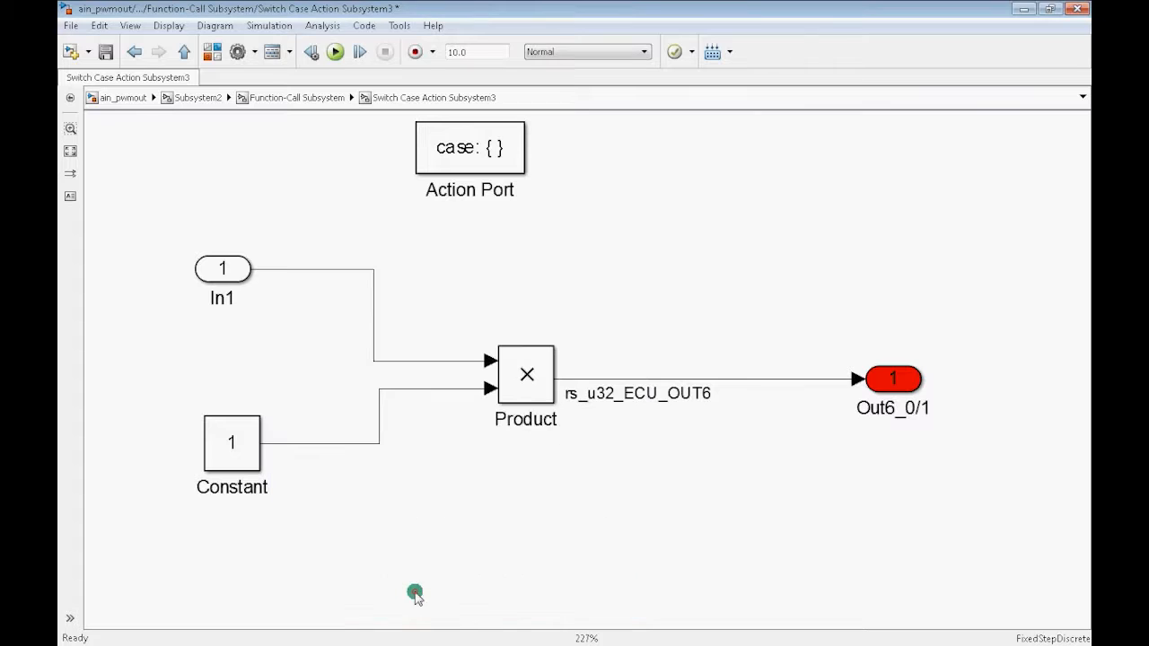
Step: Set the output data type of the Product block to uint32 and apply it
click(531, 378)
double_click(531, 378)
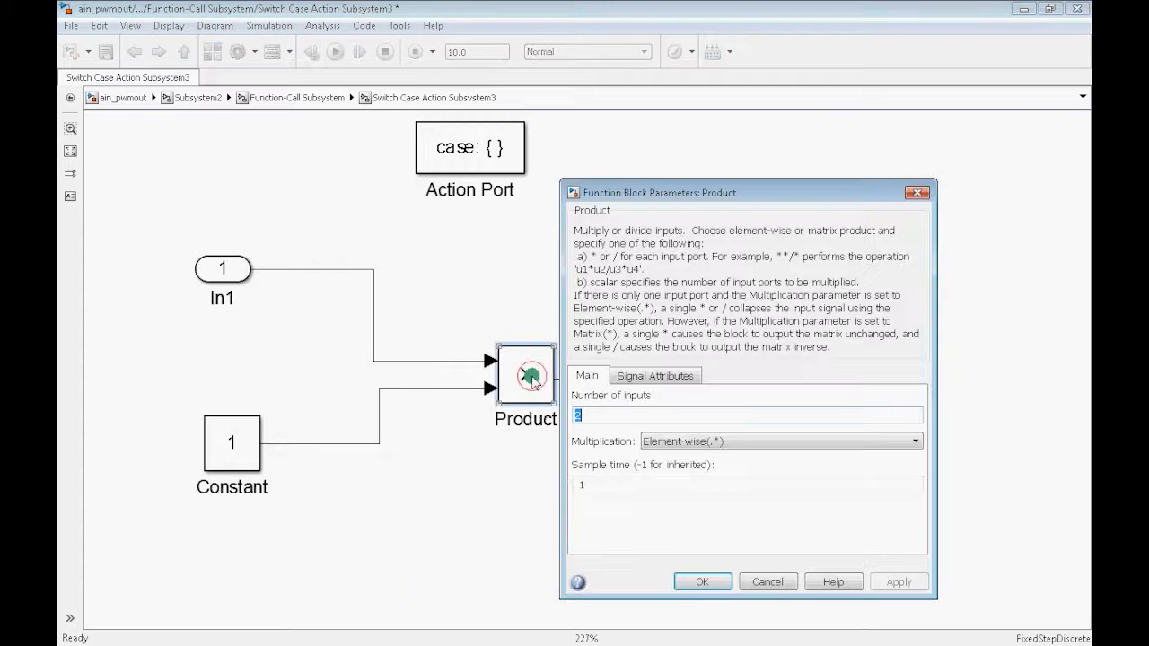
click(655, 375)
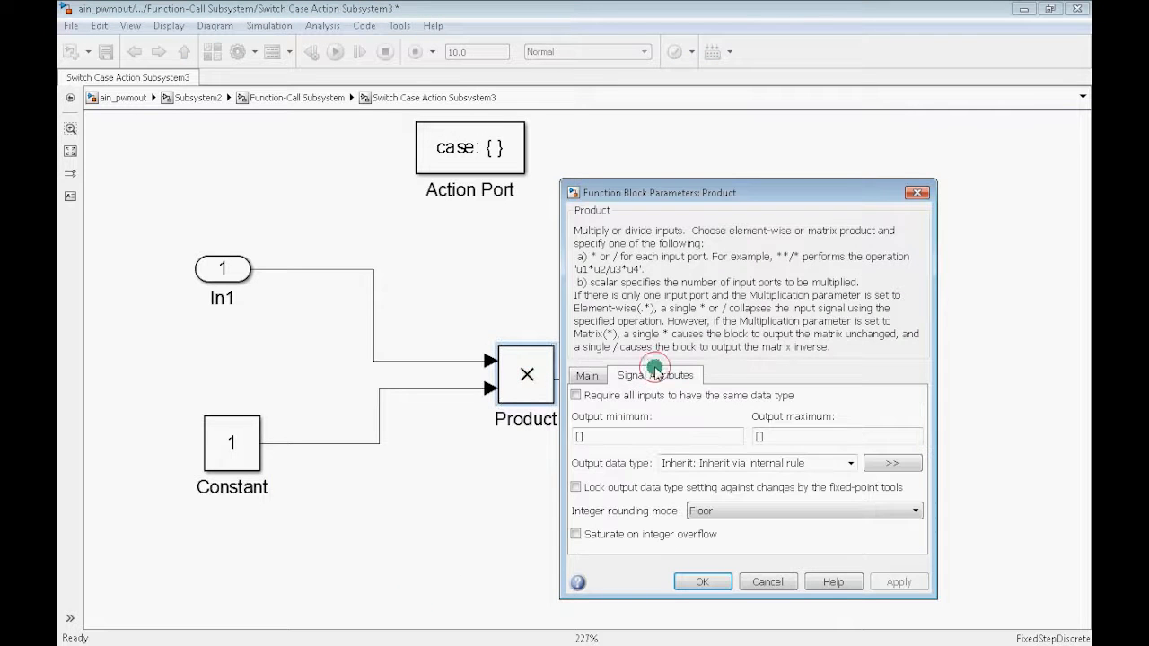
click(851, 462)
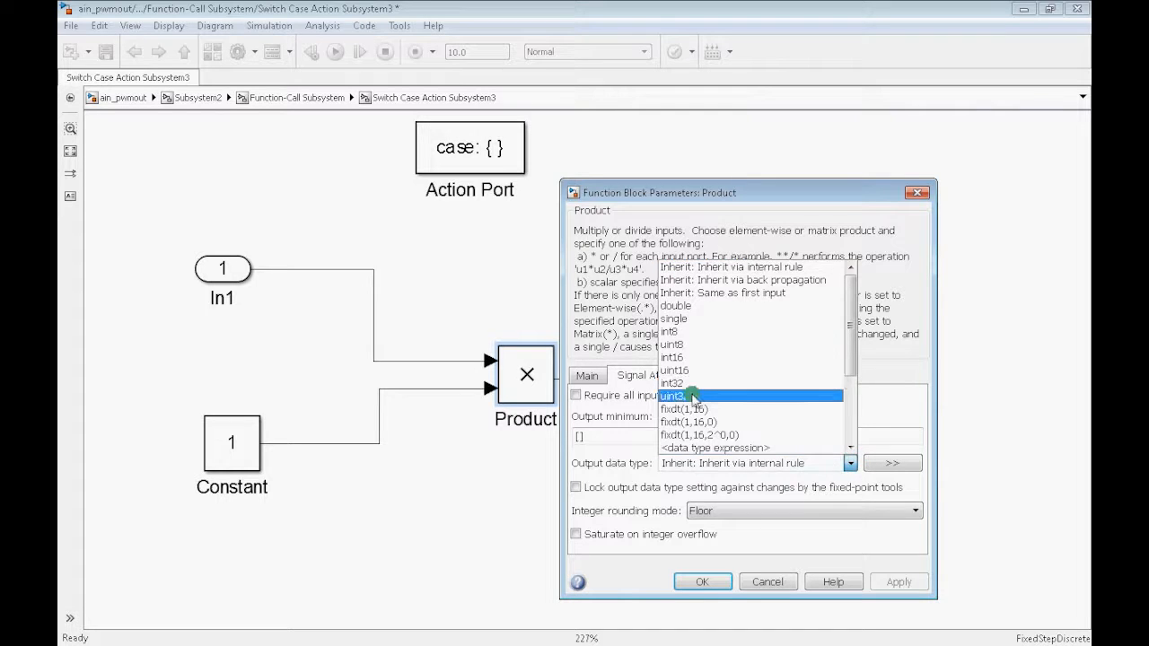
click(689, 396)
click(897, 581)
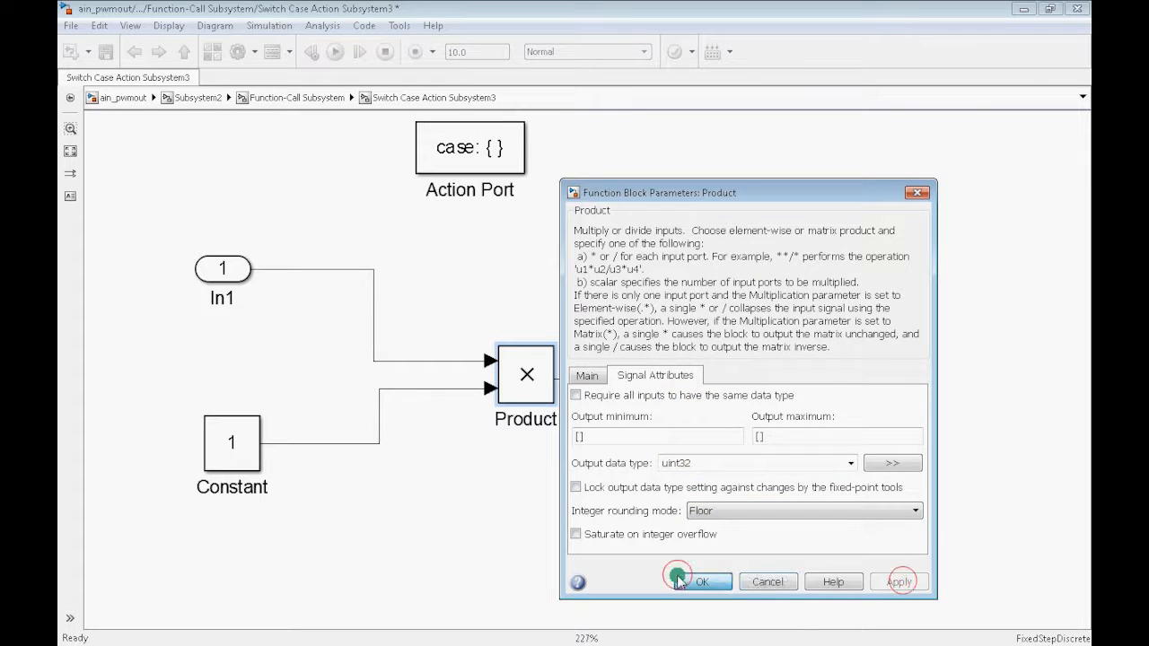
click(682, 579)
click(629, 502)
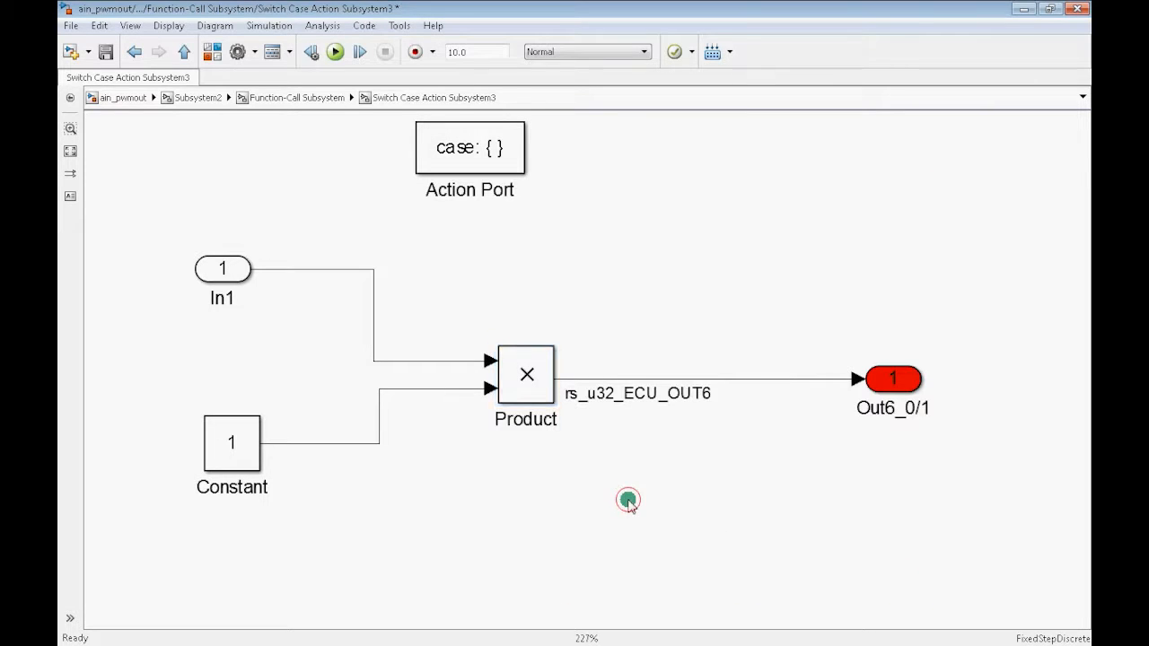
Step: Copy In1 up into the Function-Call Subsystem and connect the copy to the new input of Switch Case Action Subsystem3
click(222, 271)
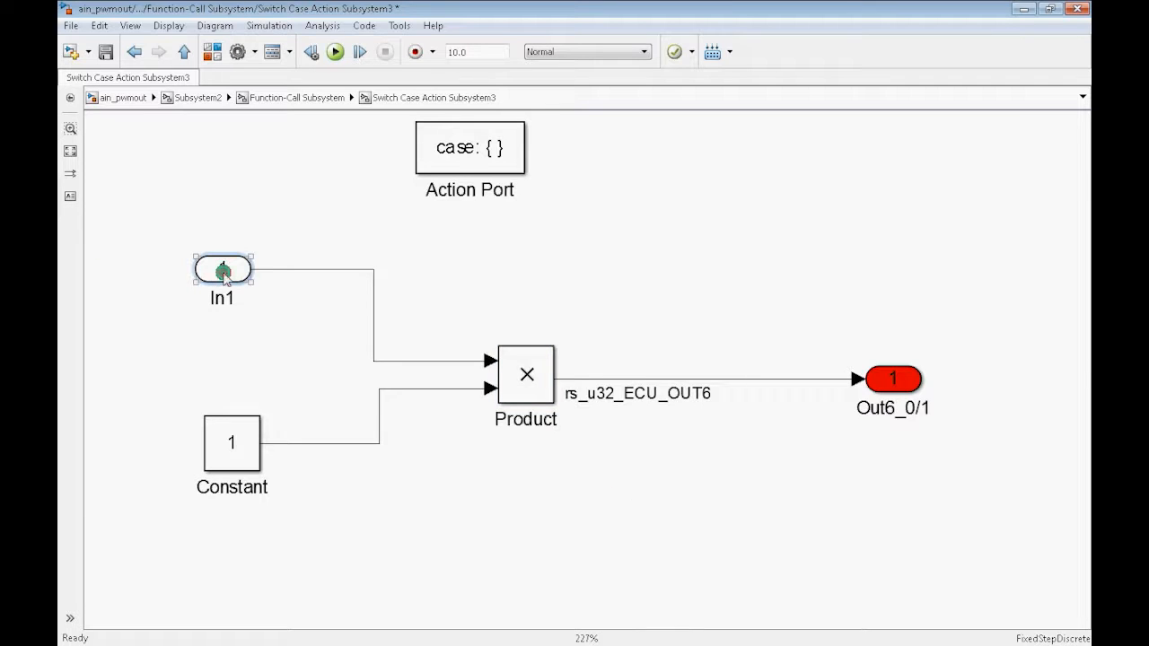
click(246, 295)
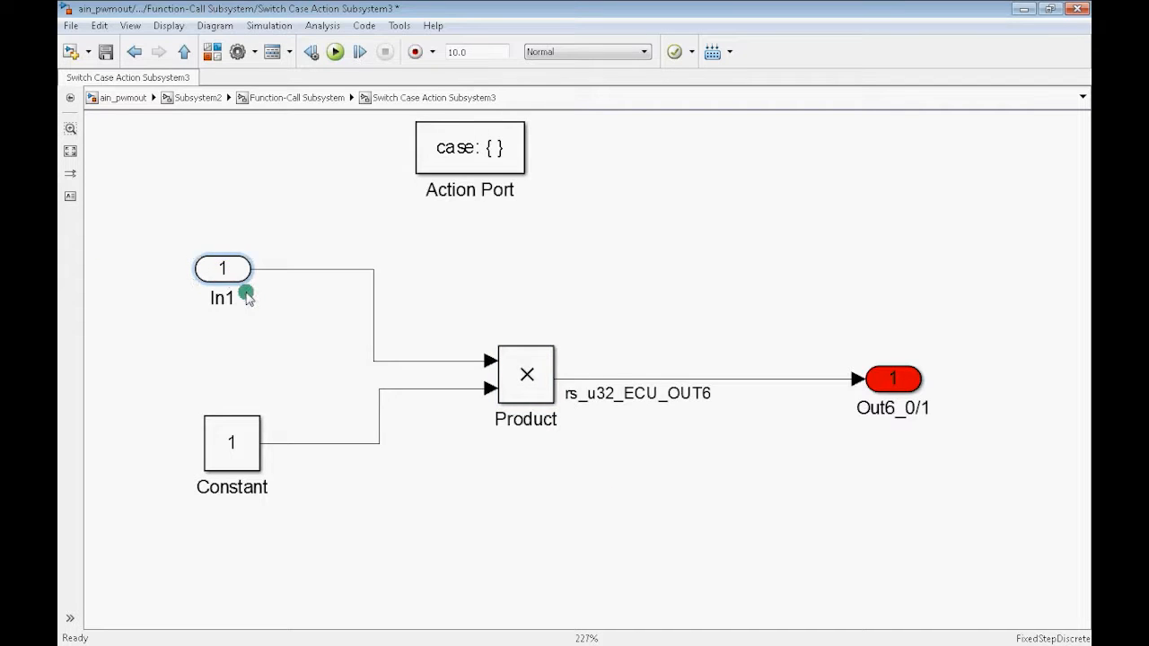
right_click(224, 276)
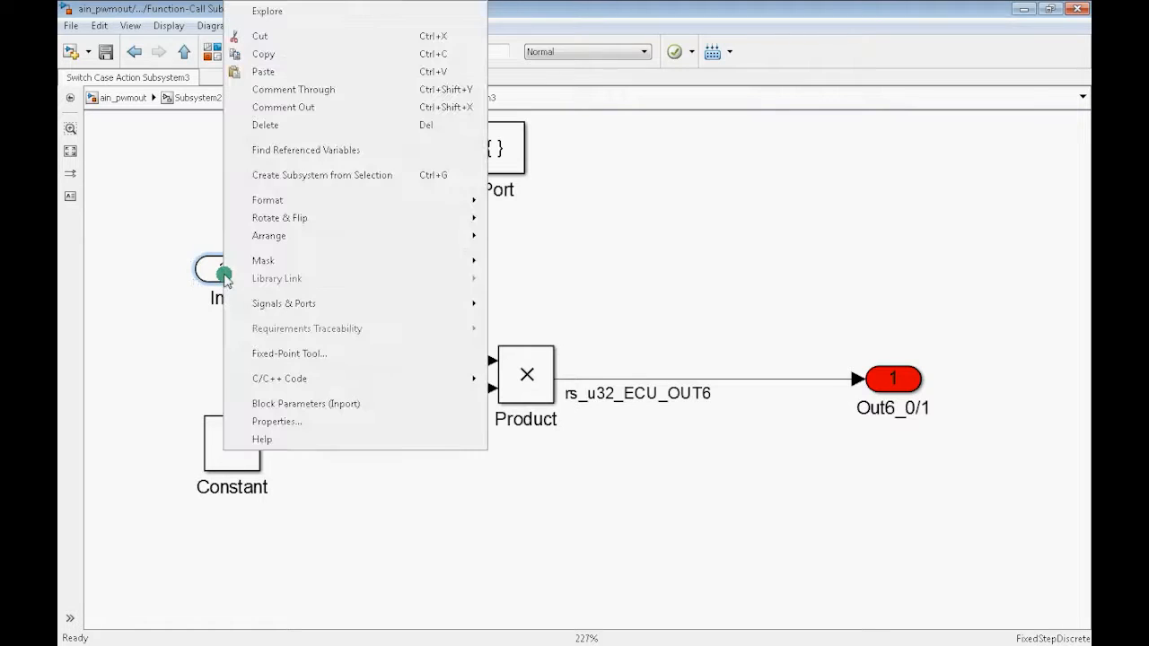
click(274, 56)
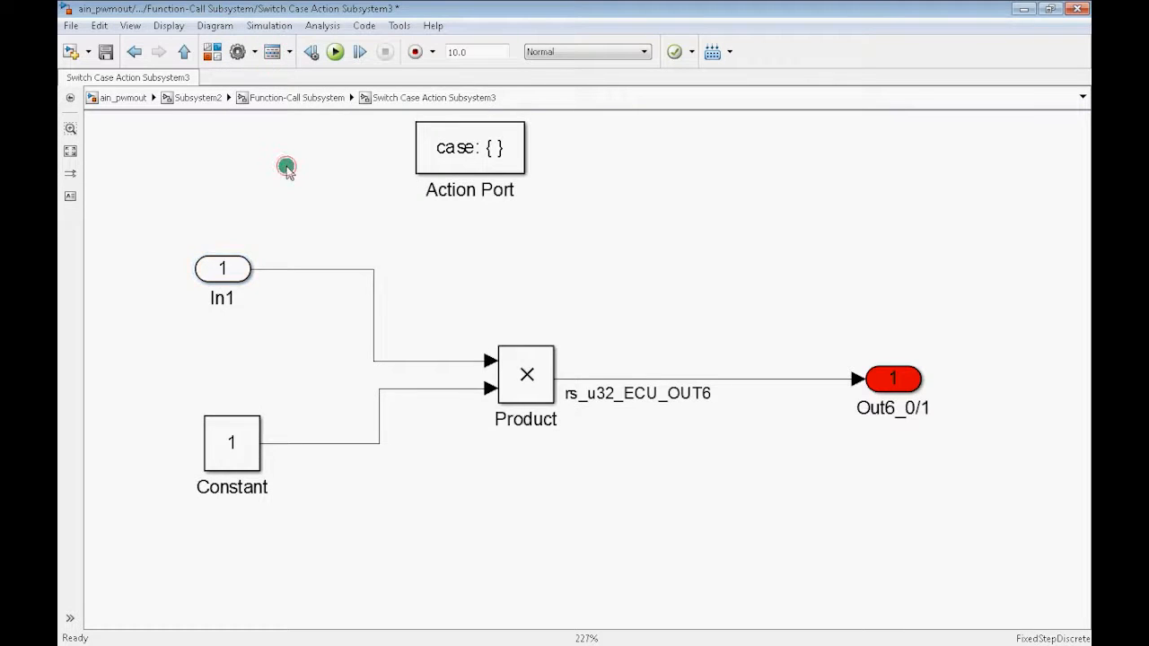
key(Escape)
right_click(283, 579)
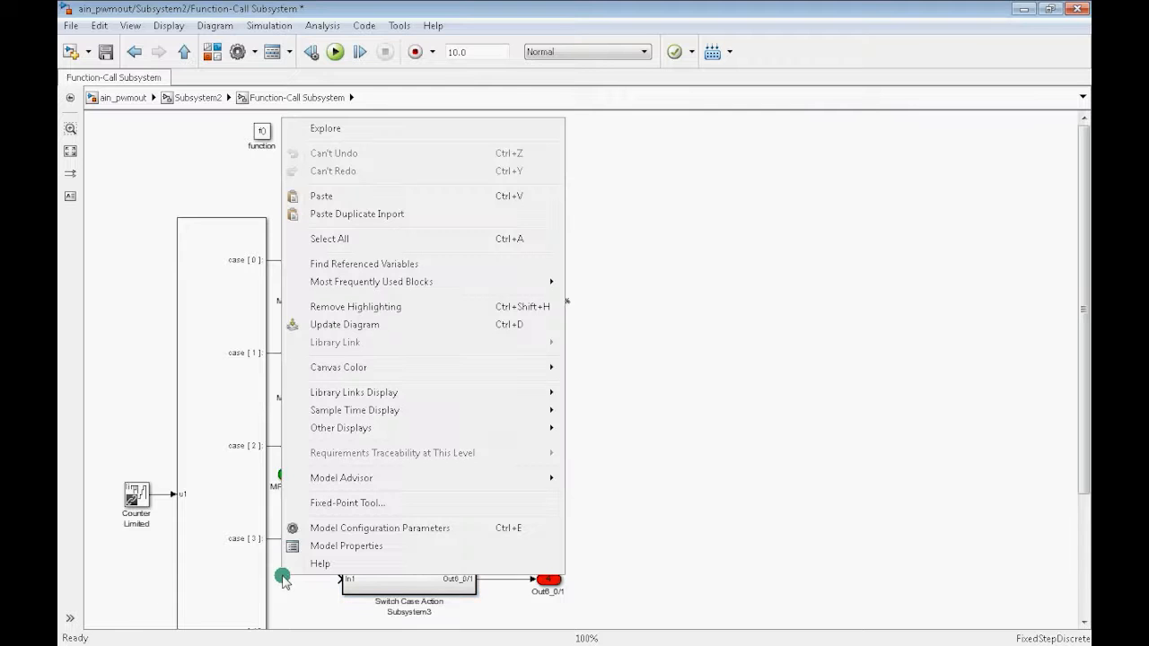
click(344, 199)
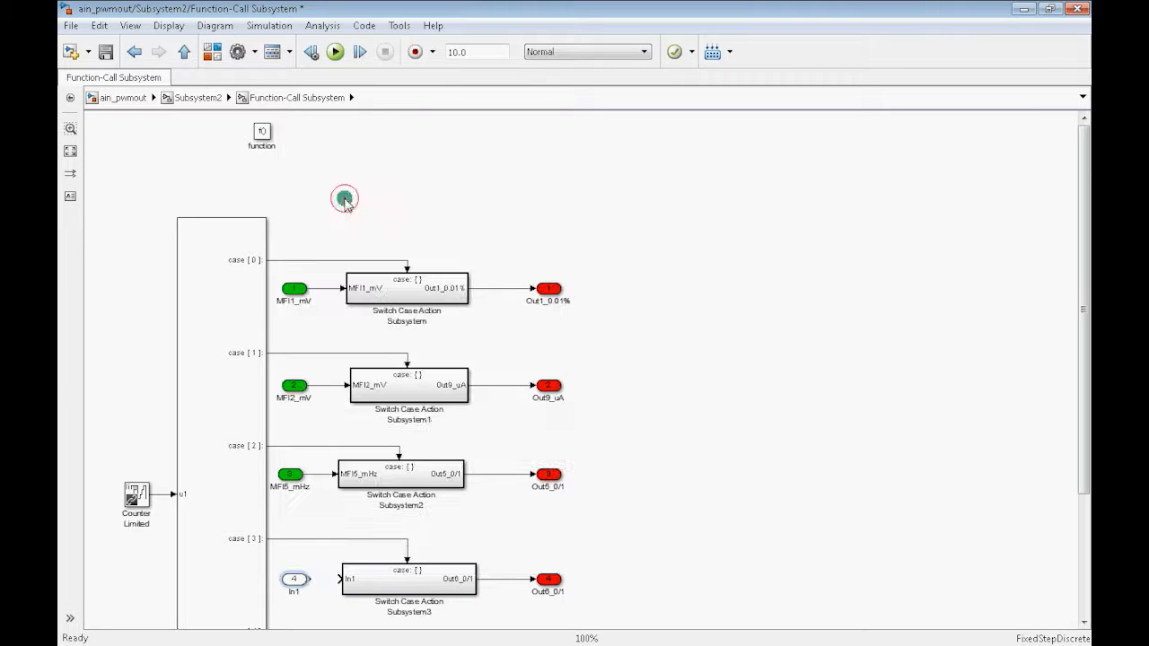
drag(308, 577, 357, 581)
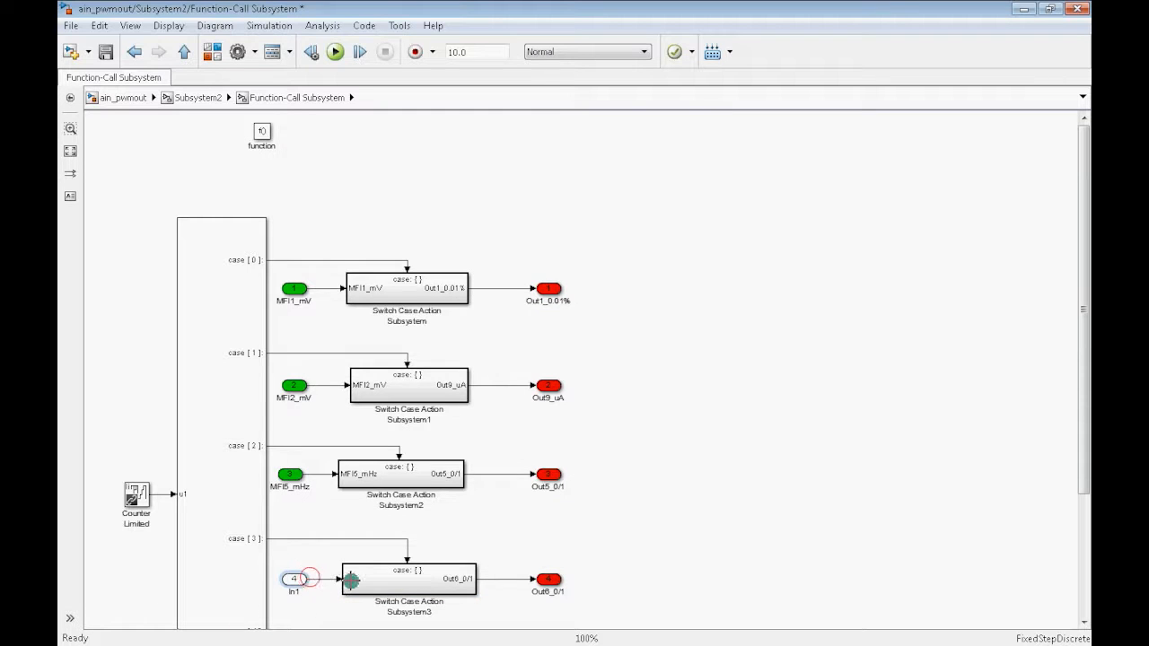
Step: Paste In1 into Subsystem2 and connect it to the In1 input of the Function-Call Subsystem
key(Escape)
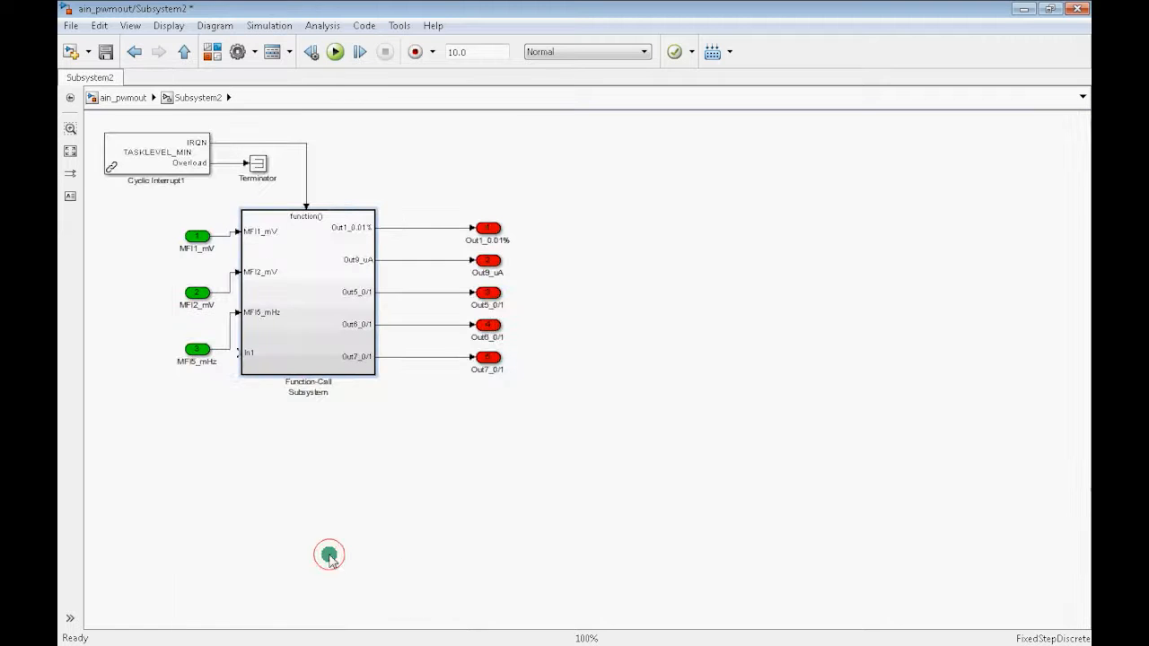
right_click(174, 404)
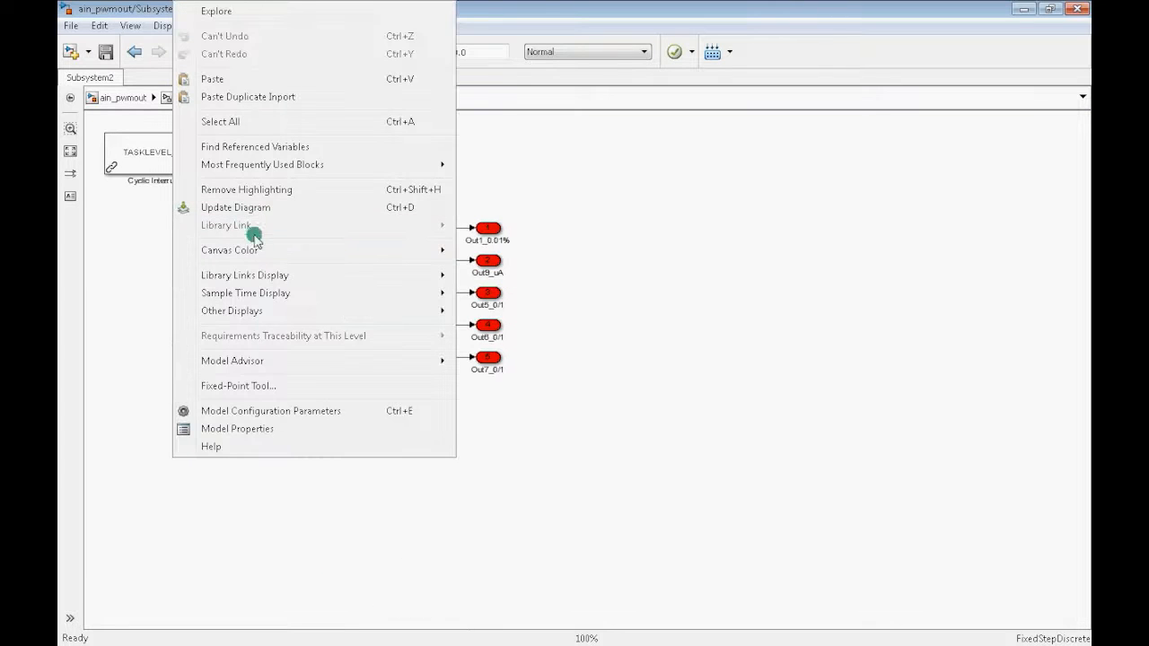
click(230, 78)
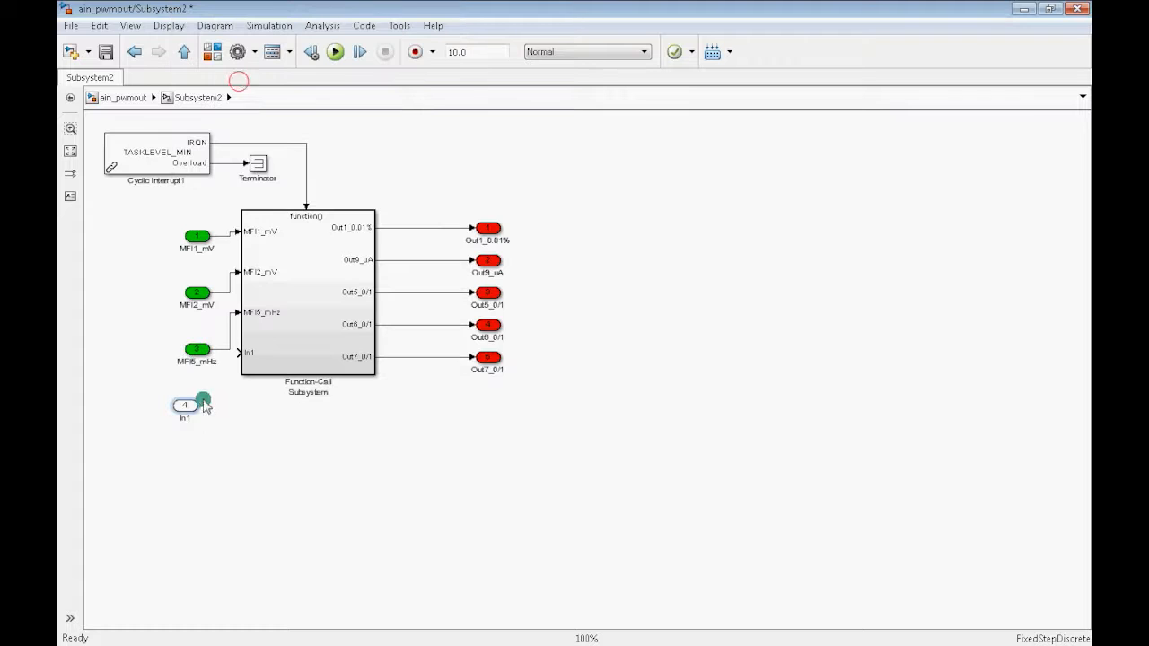
drag(201, 406, 265, 357)
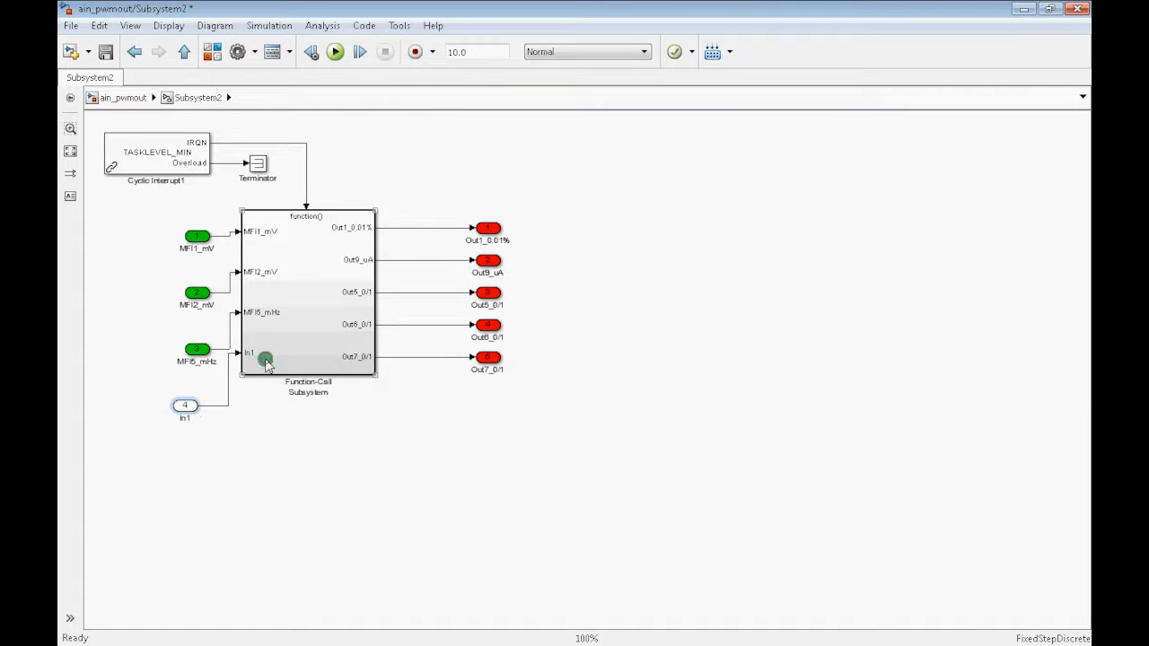
Step: Paste In1 at the top level of ain_pwmout and connect it to the In1 input of Subsystem2
key(Escape)
right_click(230, 615)
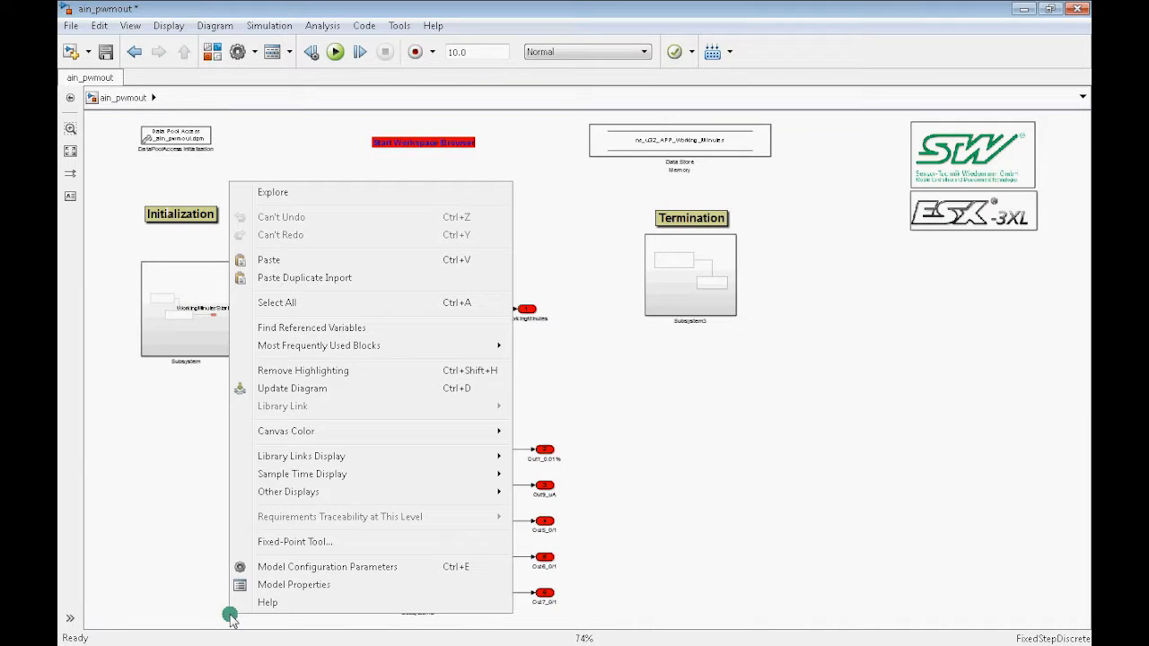
click(270, 259)
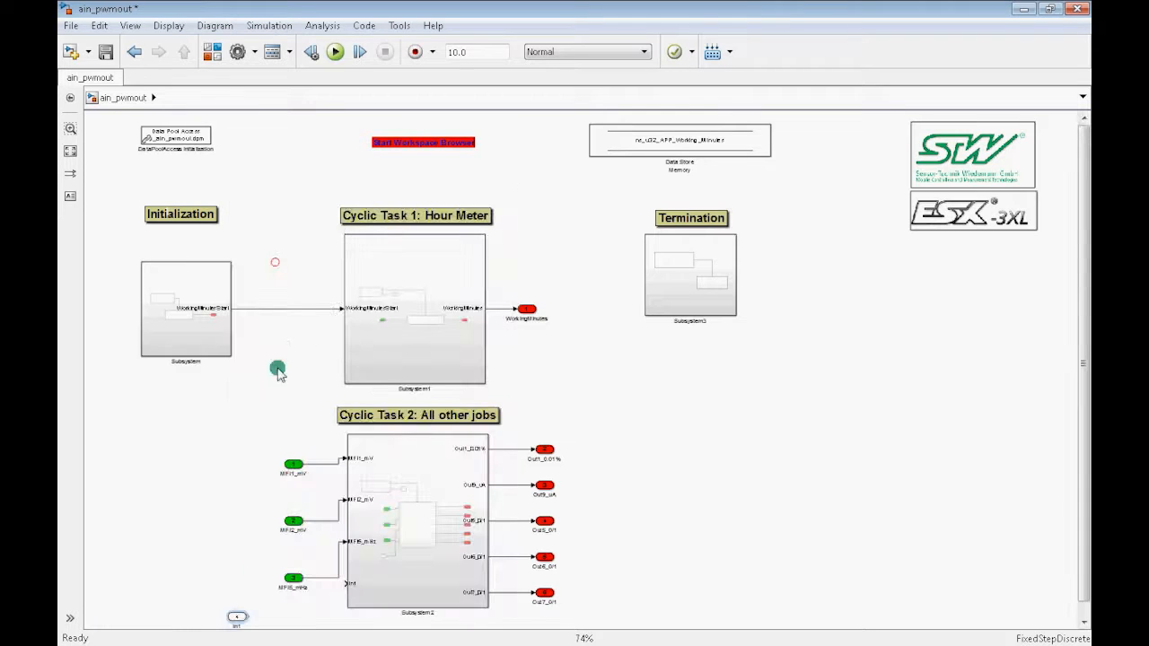
drag(249, 615, 364, 591)
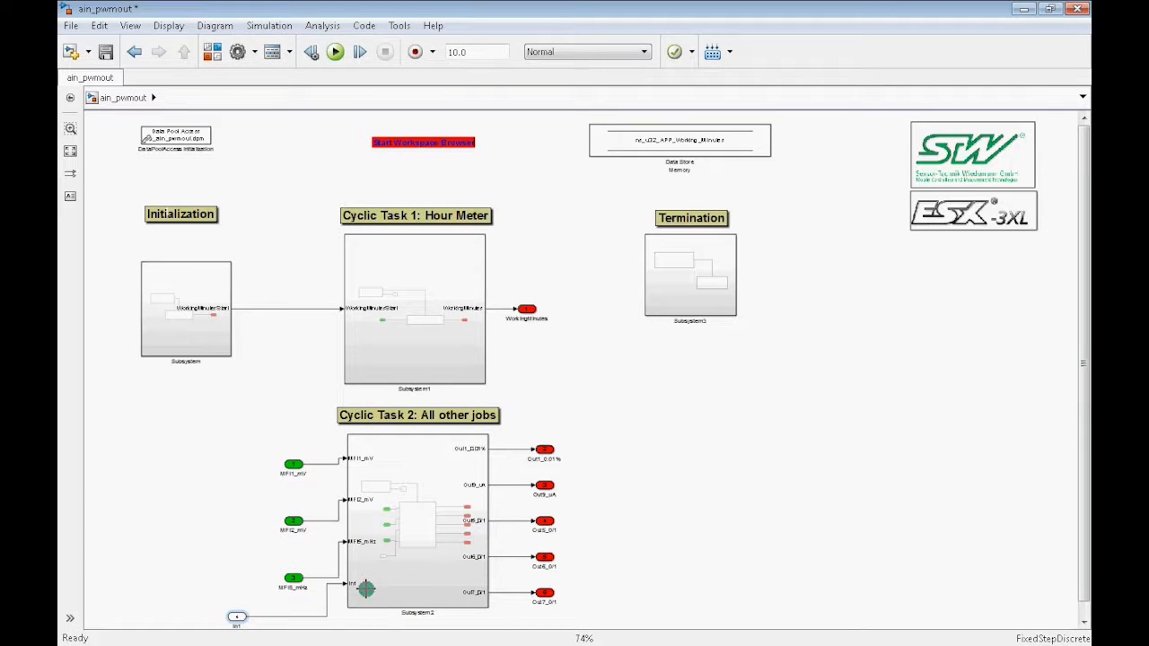
click(255, 529)
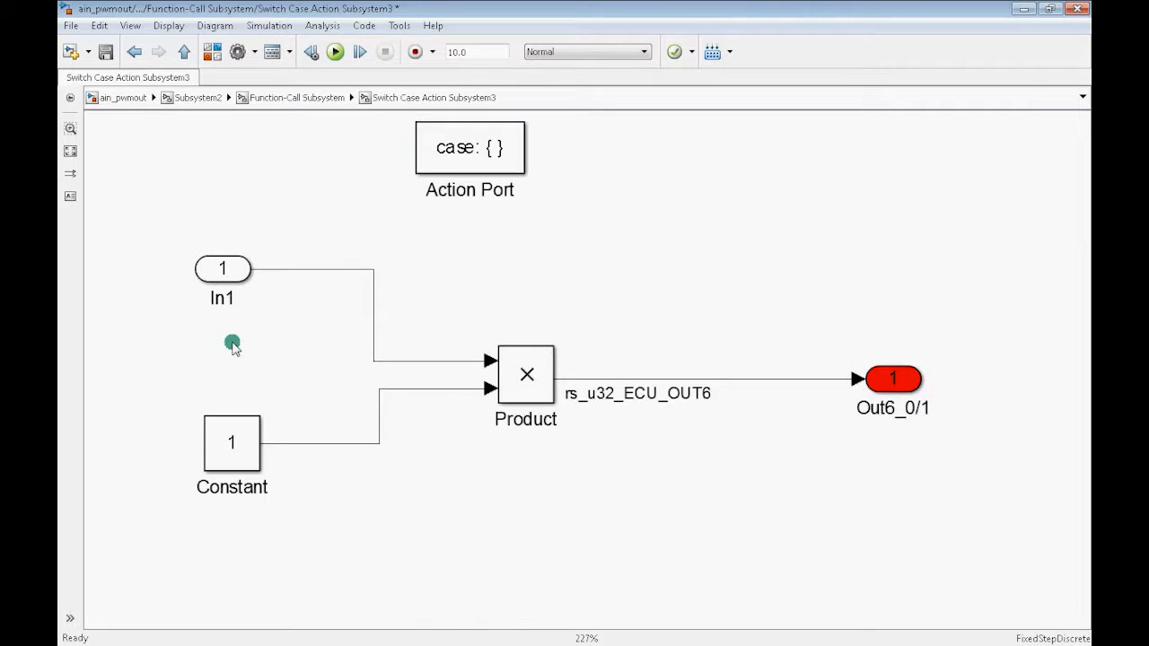
Step: Assign signal rs_s32_ECU_MFI6 to In1 in Switch Case Action Subsystem3, align In1 with the Product's upper input and update the diagram
click(231, 268)
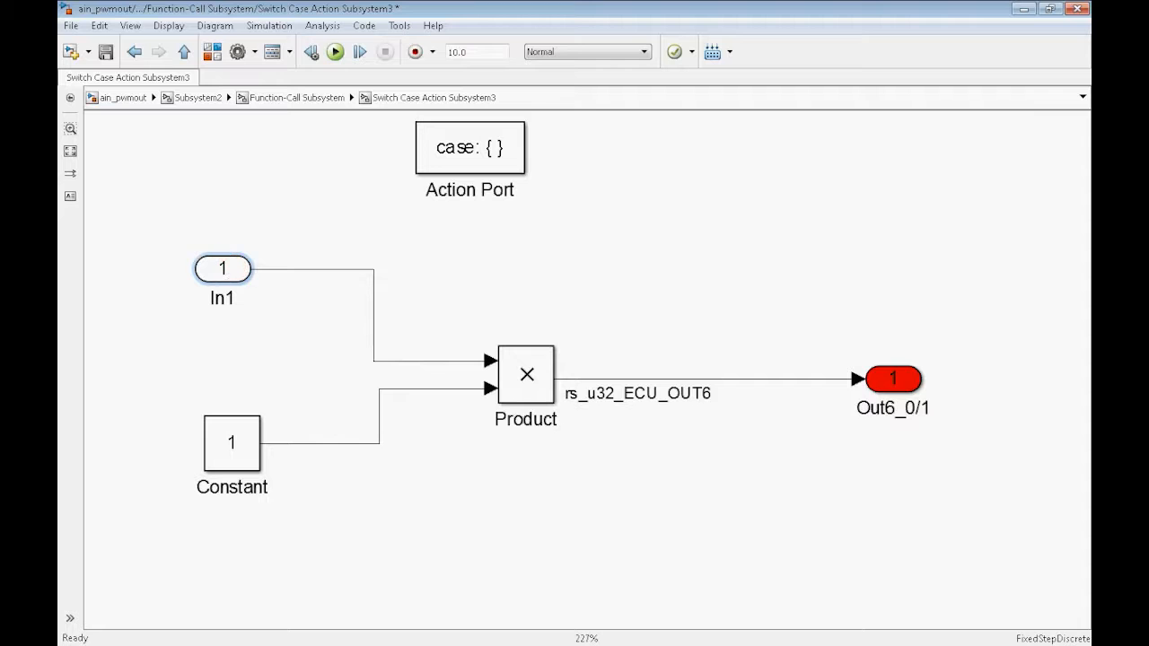
key(alt+Tab)
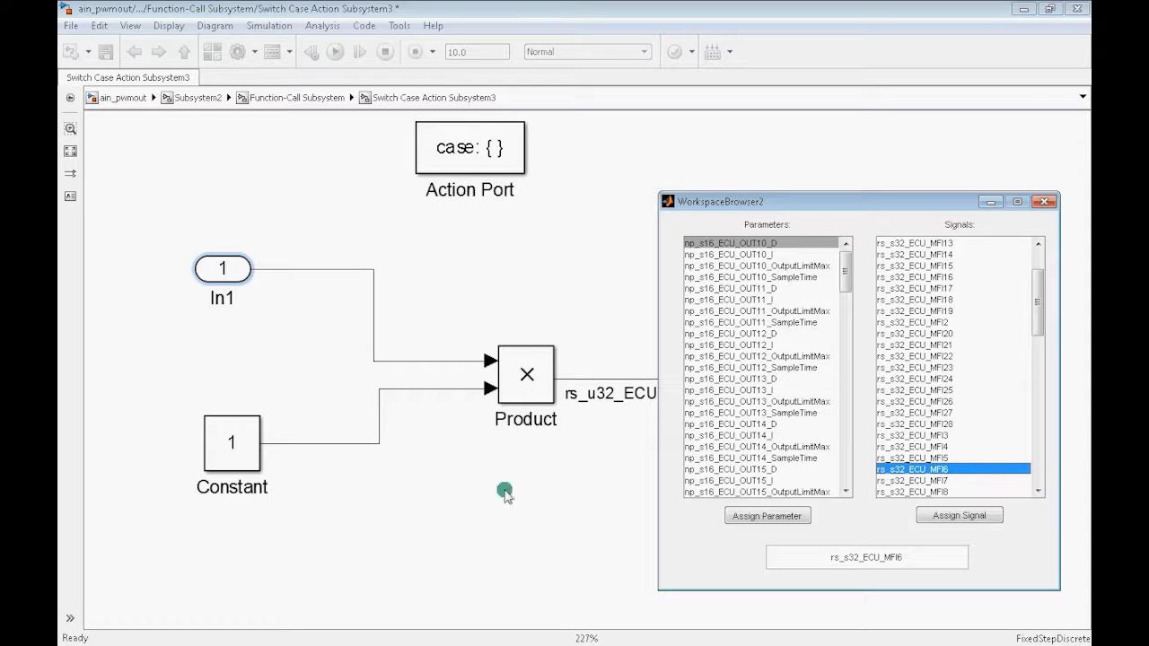
click(942, 515)
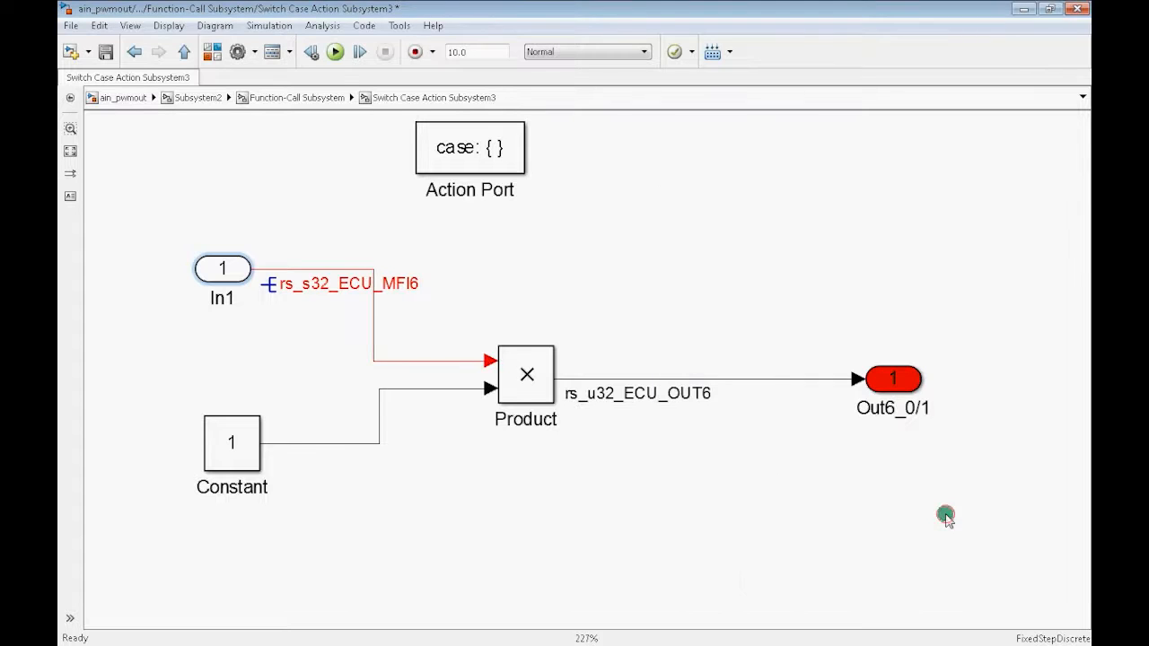
drag(212, 269, 154, 363)
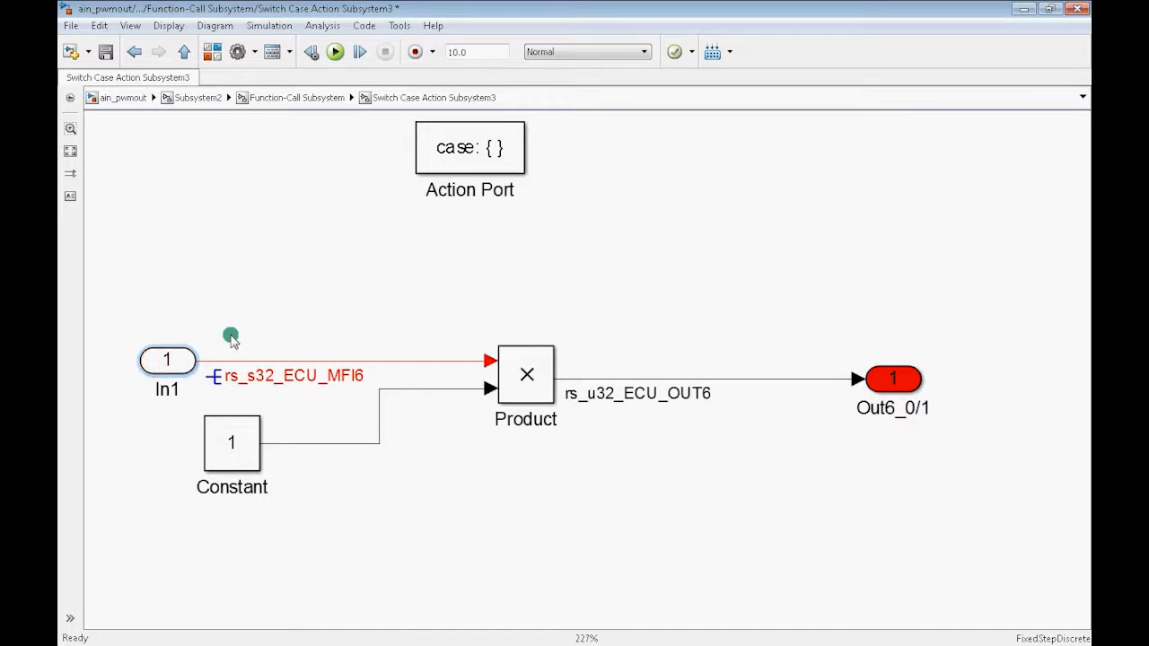
key(ctrl+d)
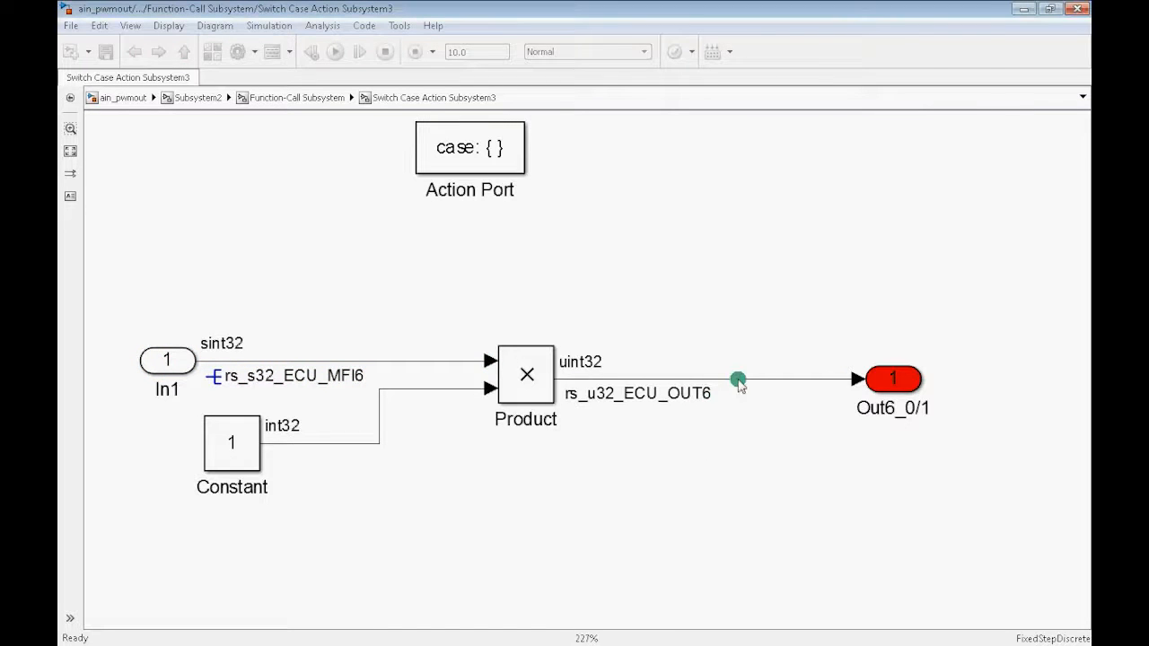
Step: Rename the Product's output signal to rs_u32_ECU_OUT13 and require the name to resolve to a Simulink signal object
right_click(734, 383)
click(780, 366)
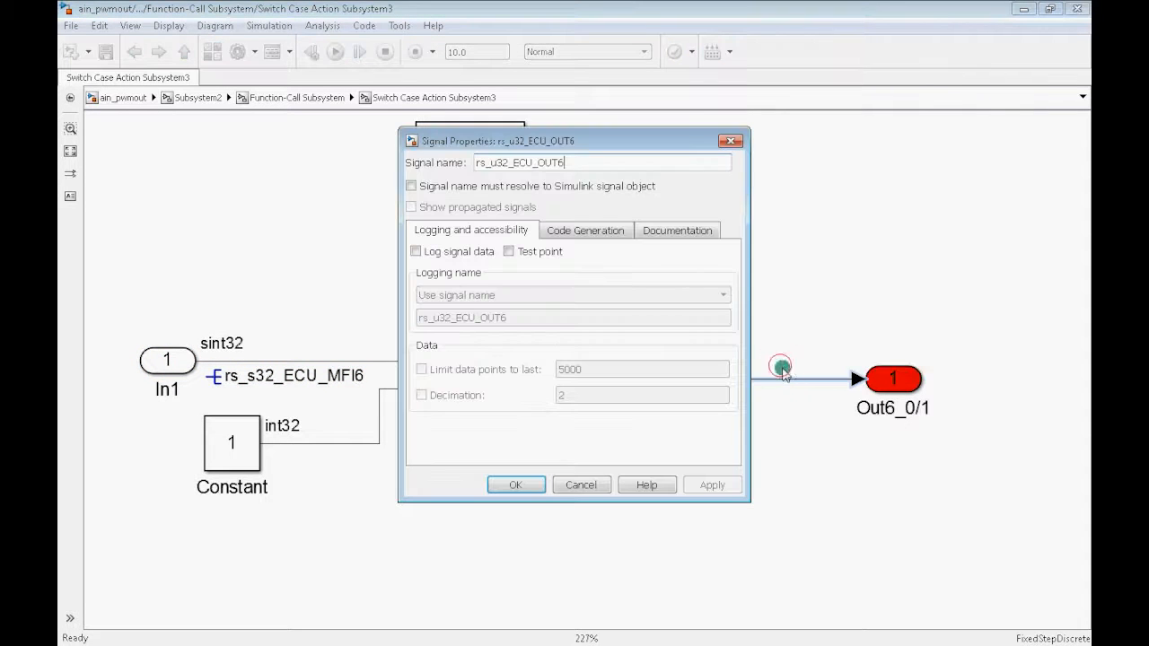
double_click(590, 158)
click(595, 160)
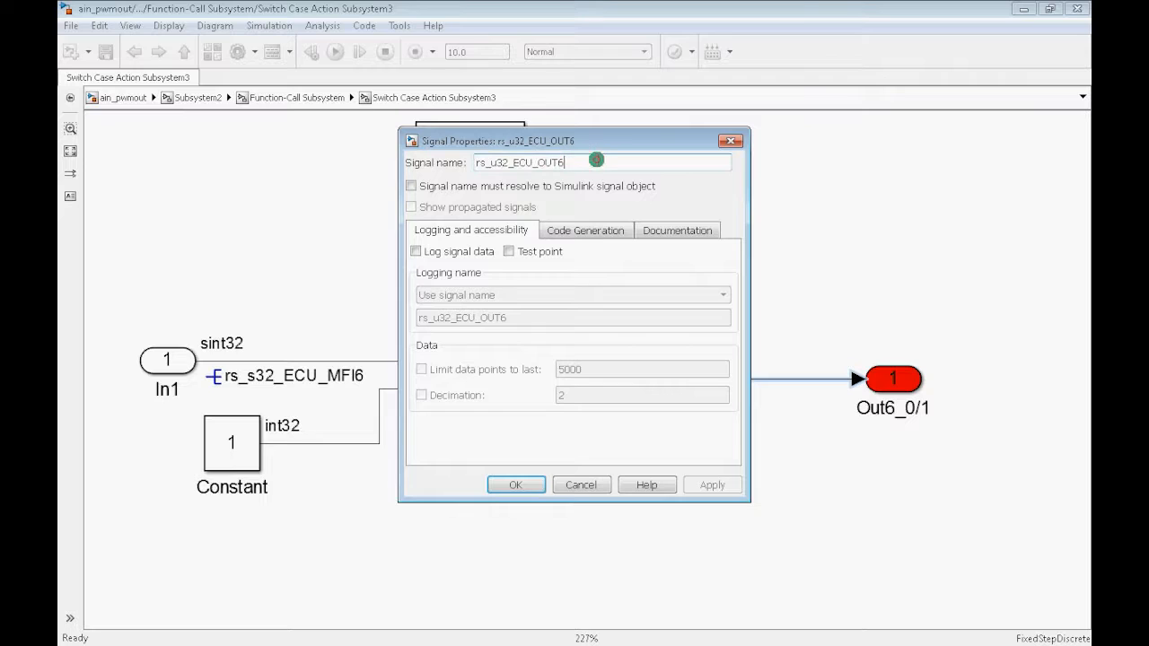
key(BackSpace)
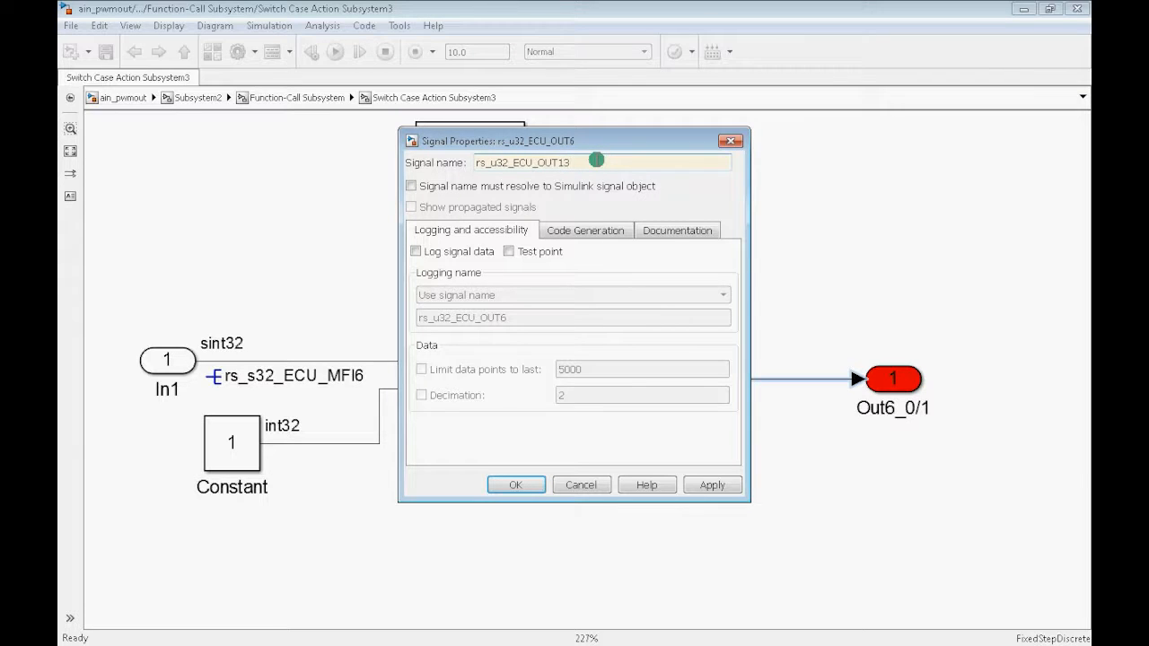
click(413, 186)
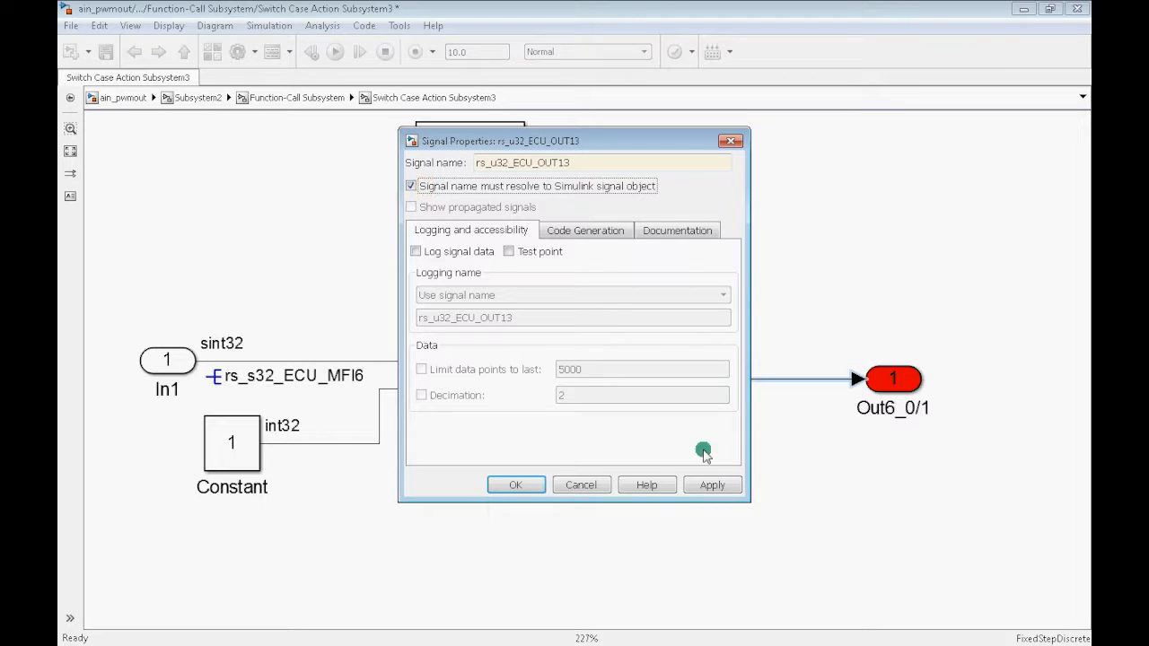
click(718, 484)
click(514, 486)
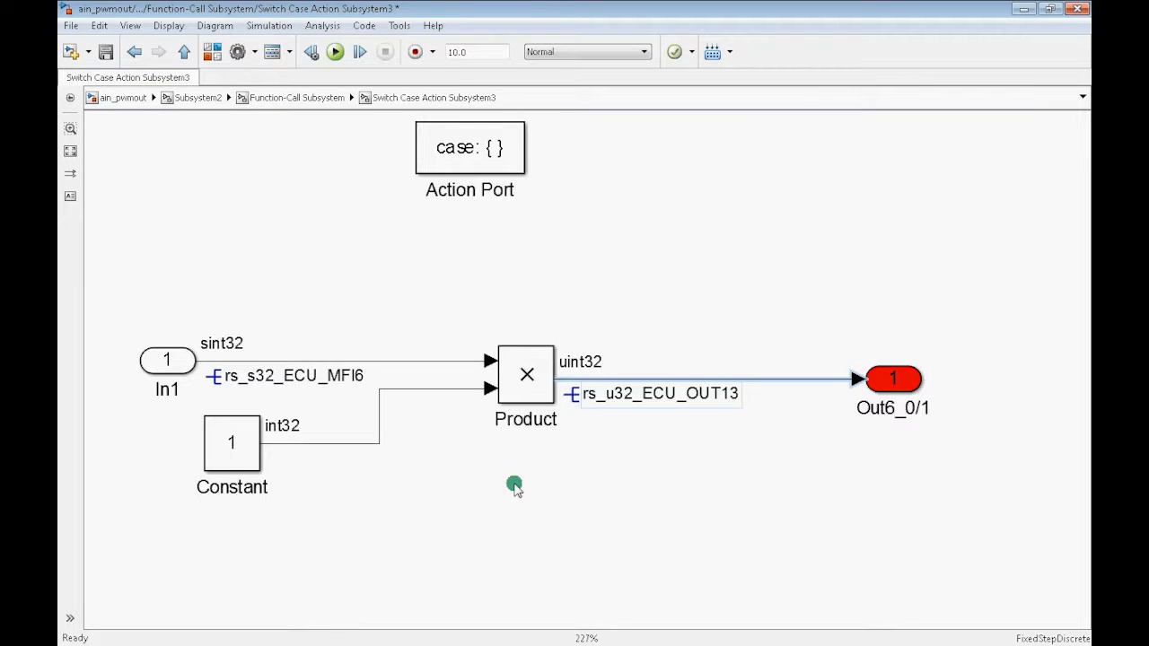
click(516, 486)
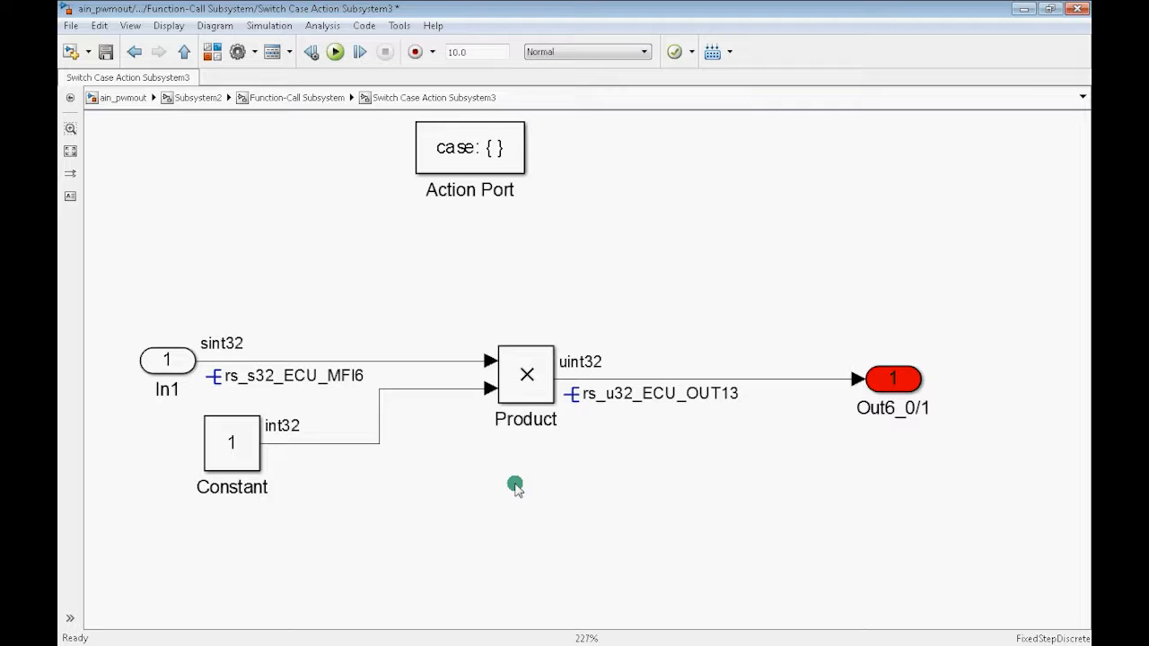
Step: Build the model, and in KEFEX WinFlash set the company ID to Y1 and the bitrate to 1000 kBit/s
click(714, 53)
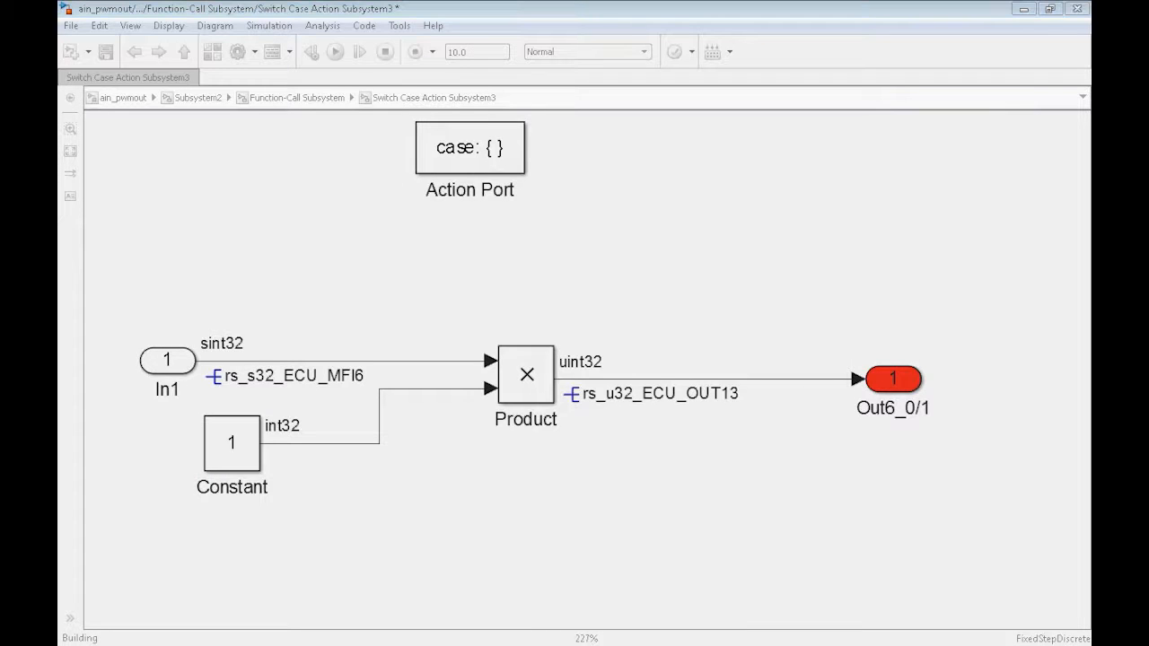
key(alt+Tab)
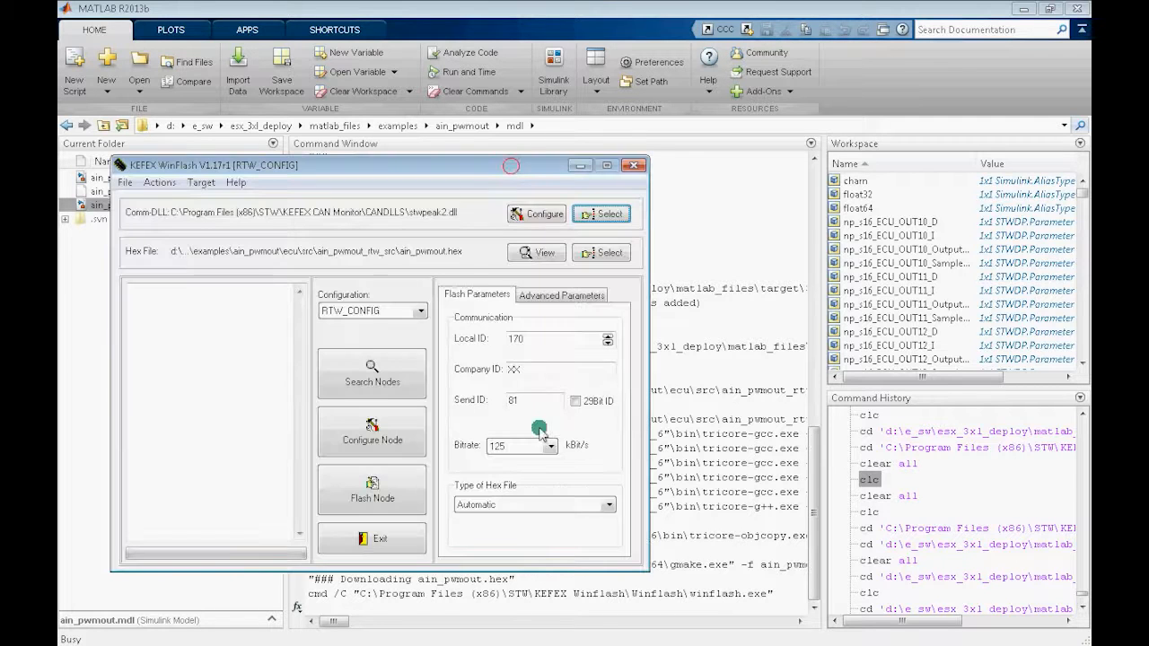
click(555, 369)
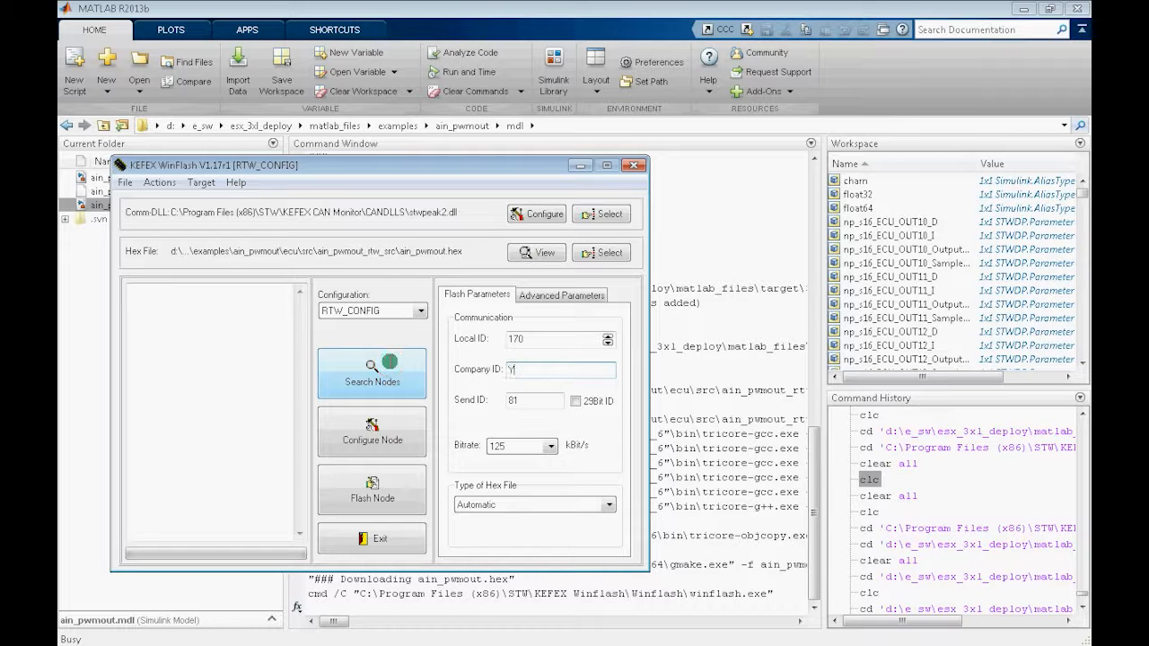
click(551, 445)
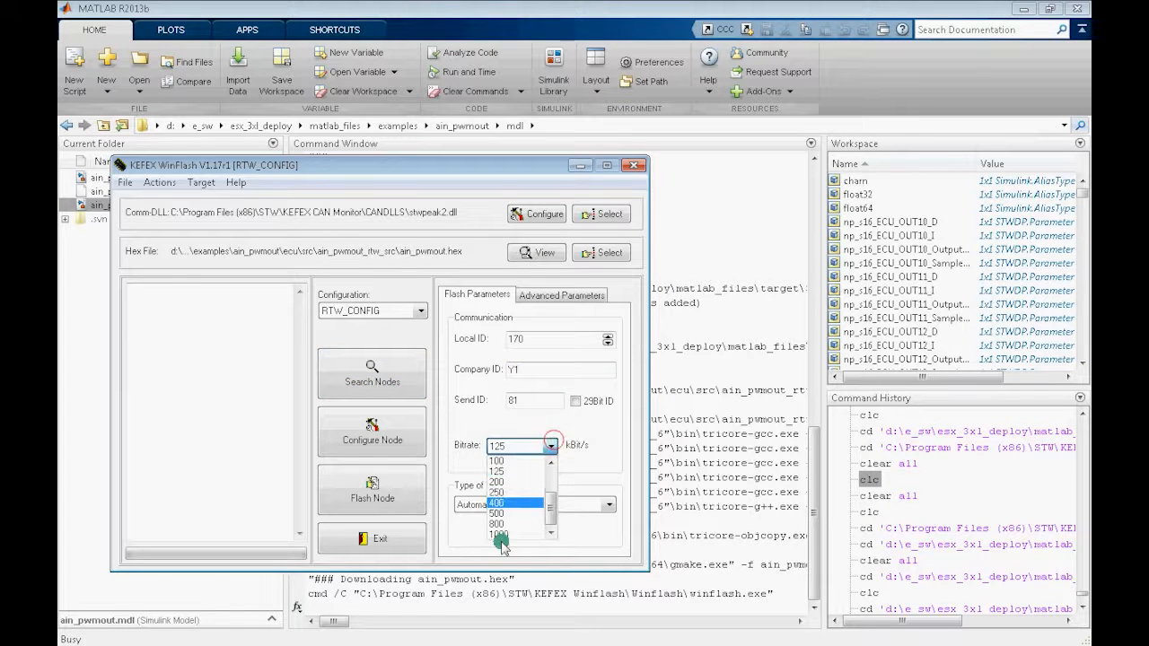
click(504, 533)
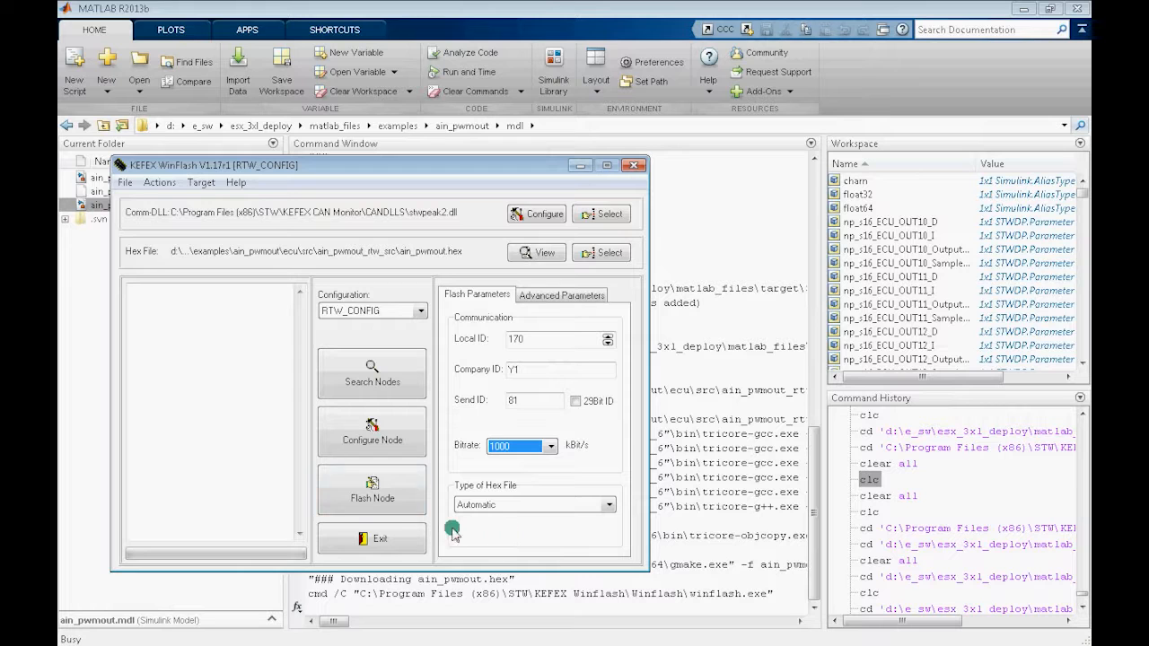
Step: Flash ain_pwmout.hex to the node, start the program and exit WinFlash
click(392, 507)
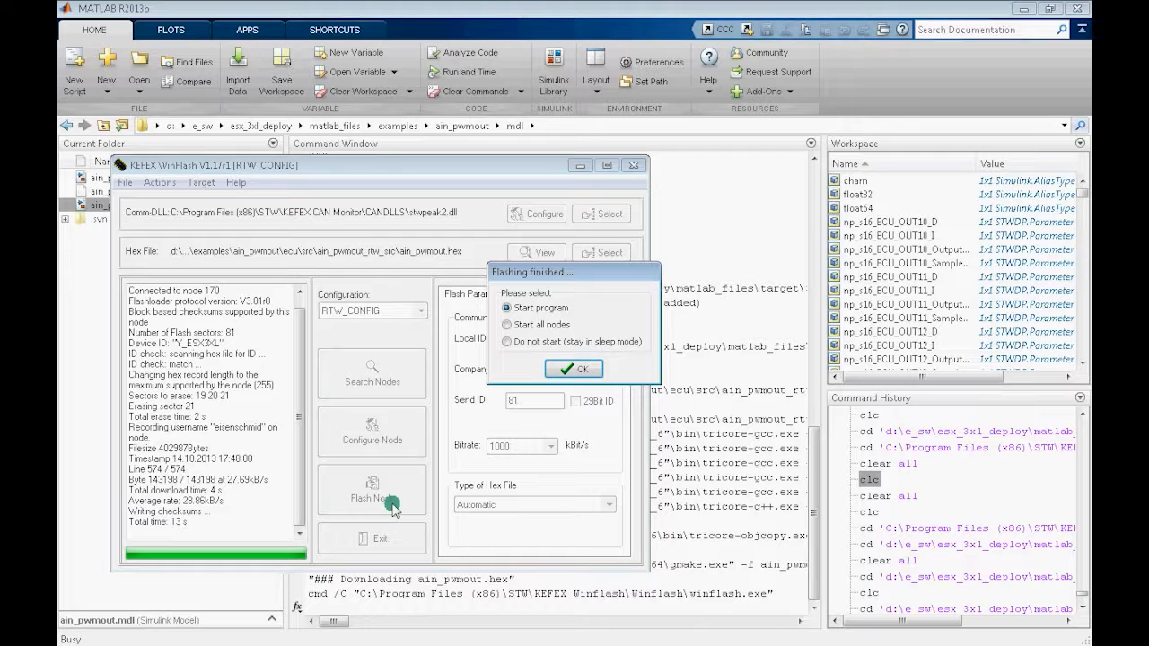
click(560, 367)
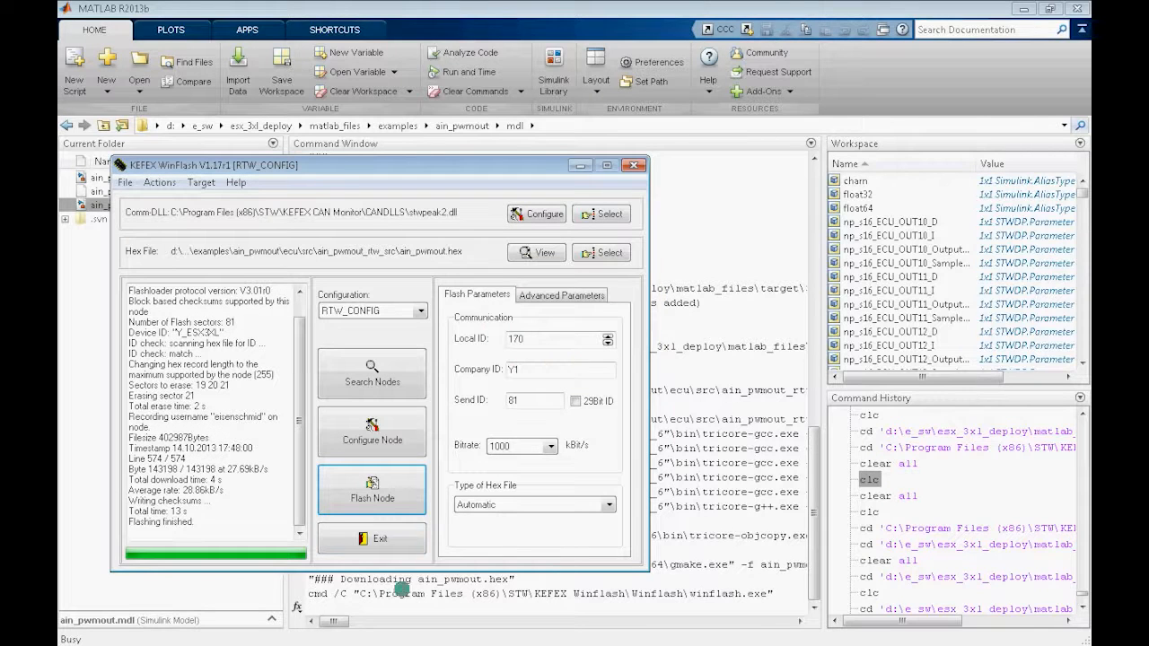
click(380, 538)
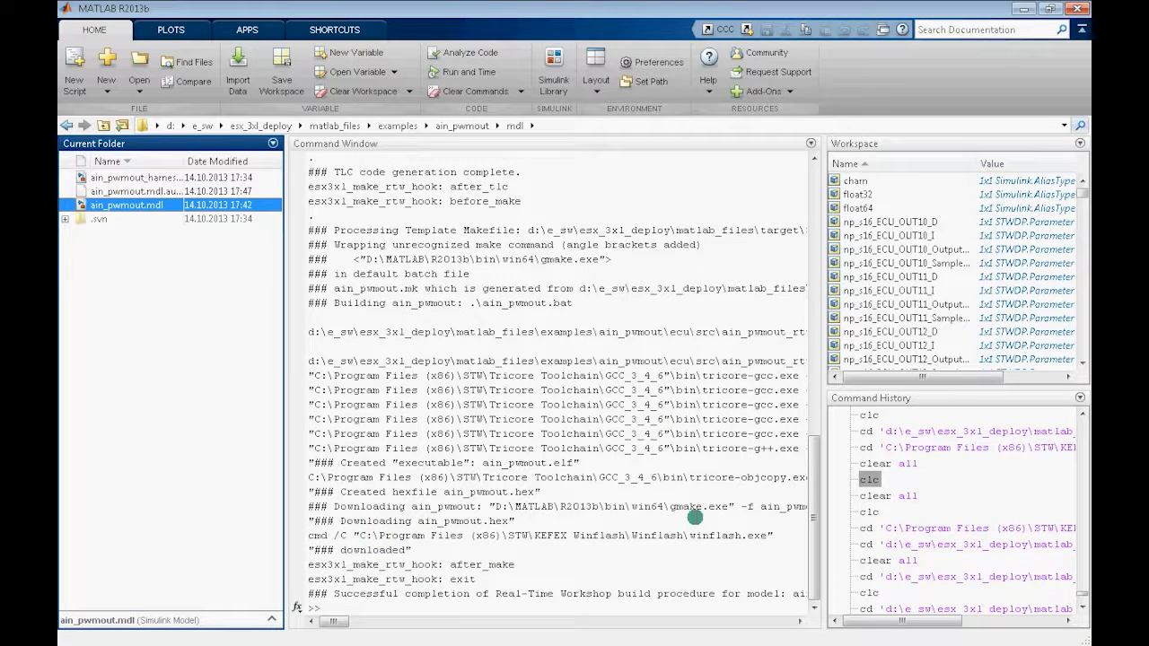
Step: Change MATLAB's folder to KEFEX RAMView, launch ramview.exe and log in with the dp_ain_pwmout.DEF project, stwpeak2.dll driver and 1000 baudrate
double_click(892, 449)
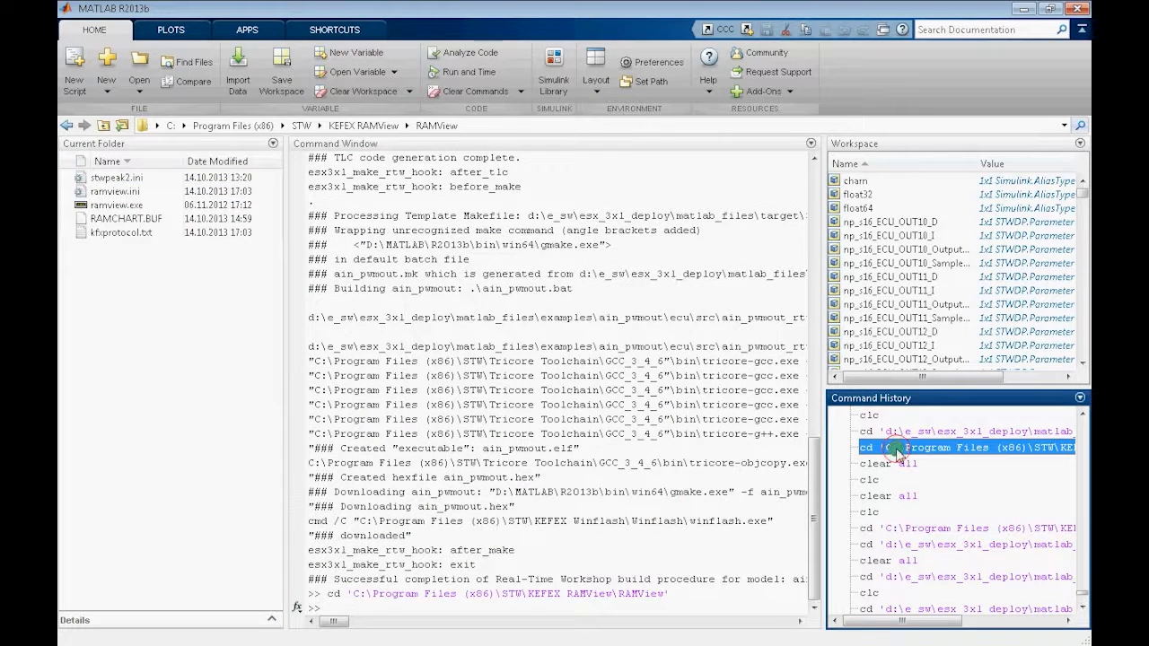
right_click(116, 206)
click(203, 269)
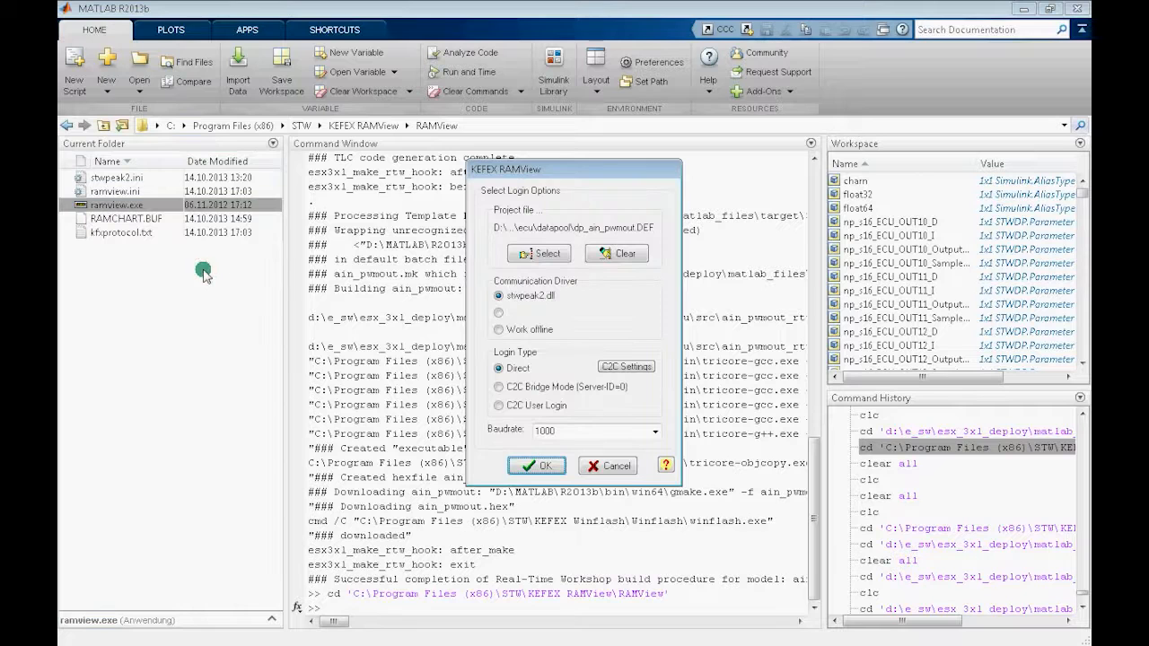
click(538, 468)
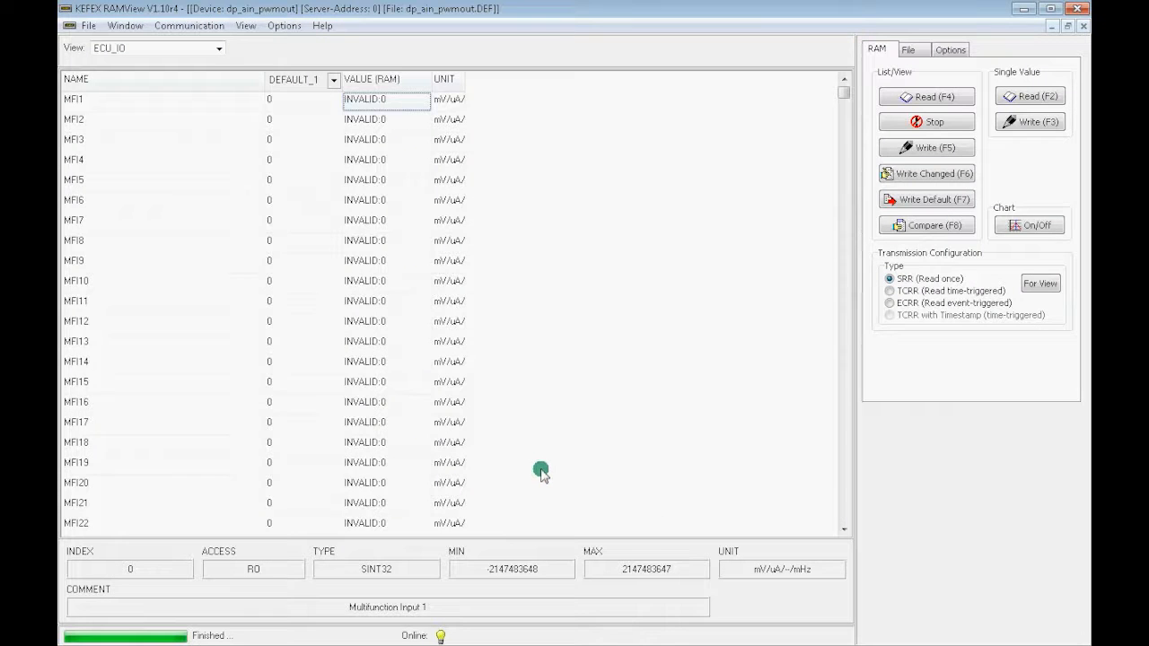
Step: Read the single RAM value of MFI6 in the ECU_IO view
click(510, 416)
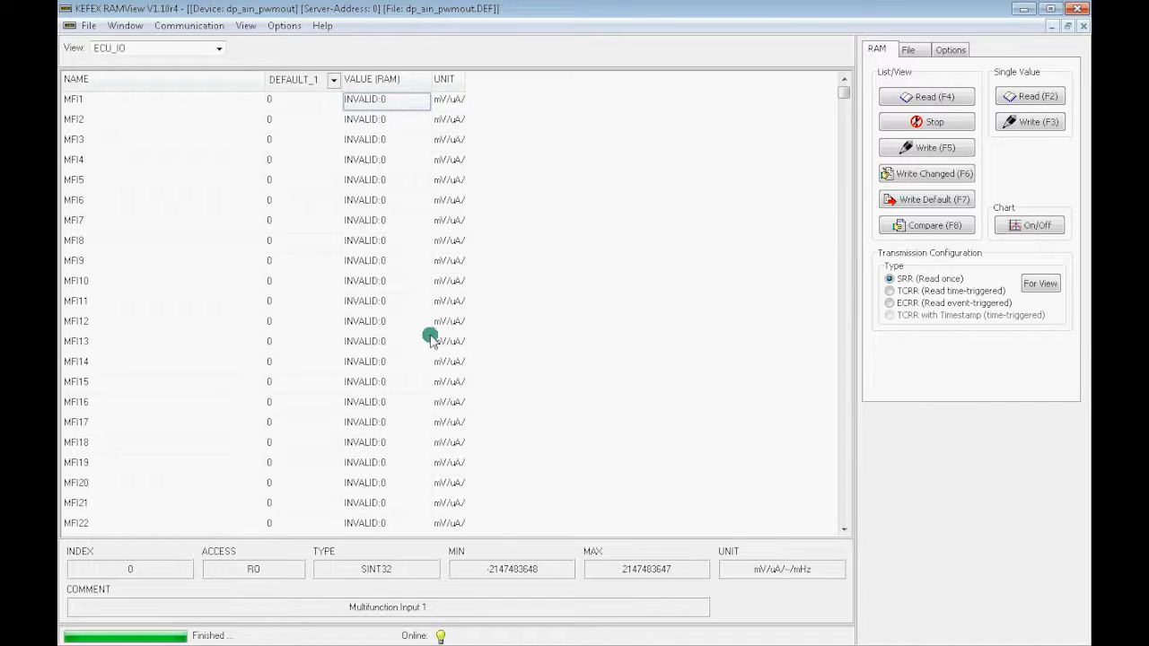
click(404, 201)
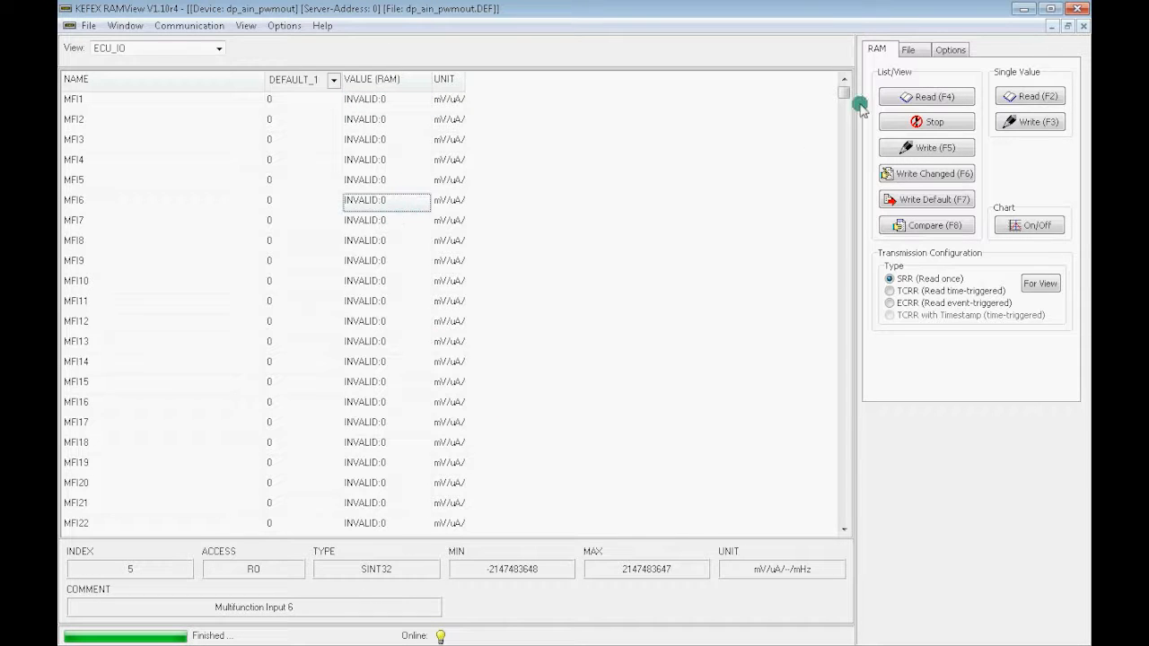
click(999, 97)
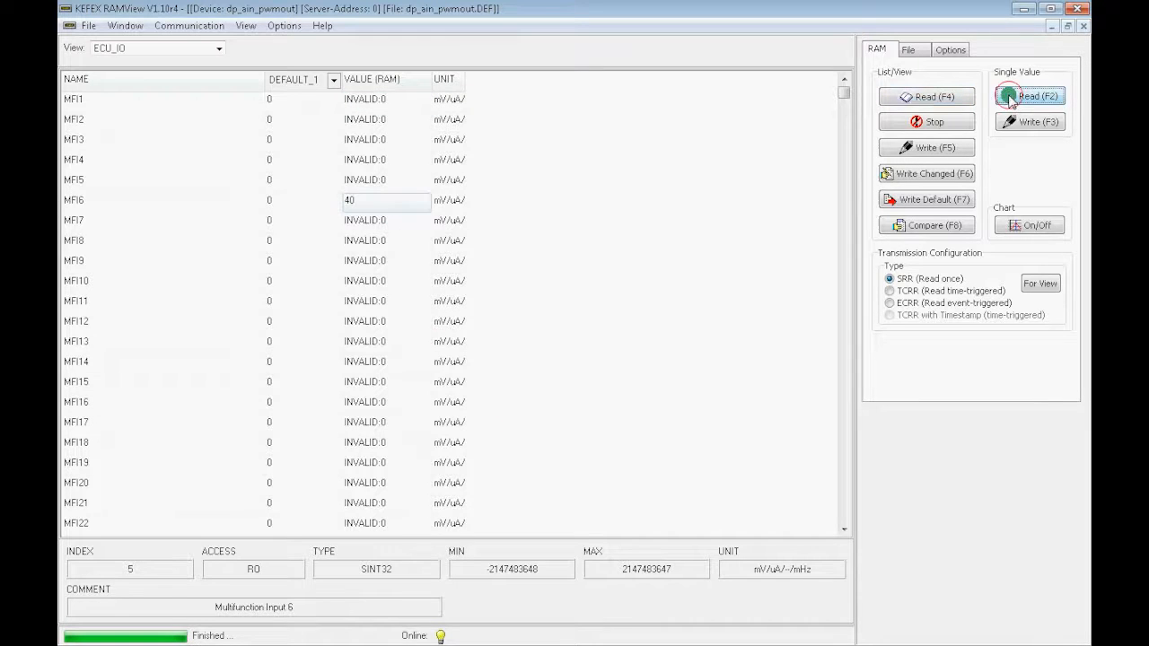
Step: Read the single RAM value of OUT13 in the ECU_IO view
click(843, 530)
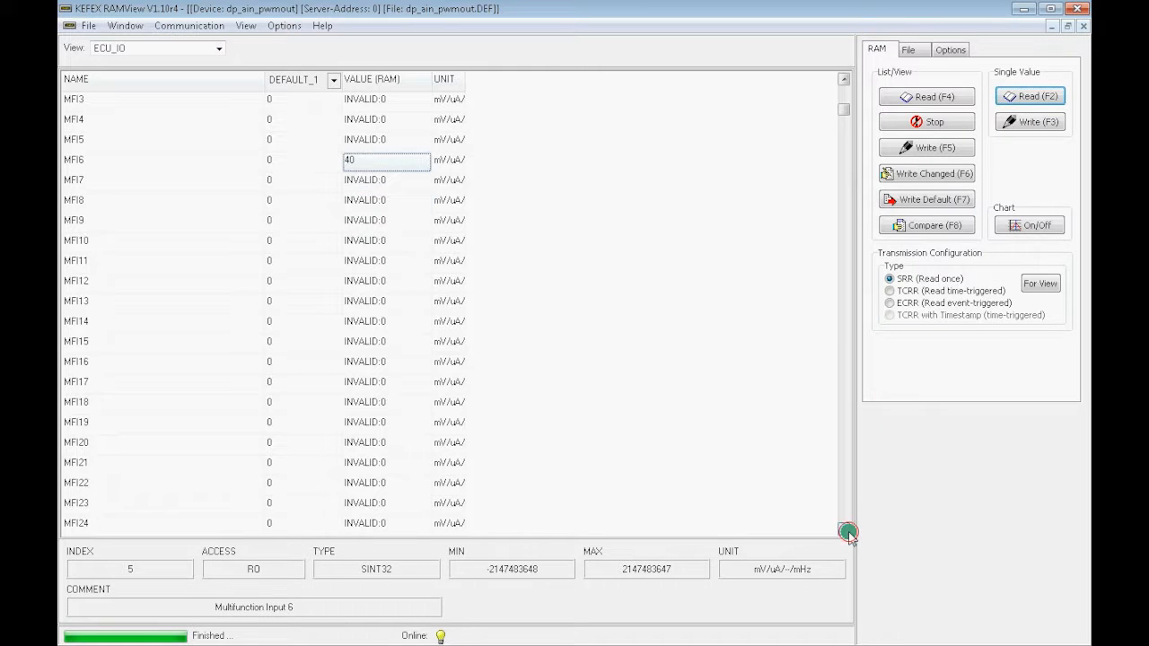
click(843, 530)
click(843, 530)
click(843, 530)
click(843, 530)
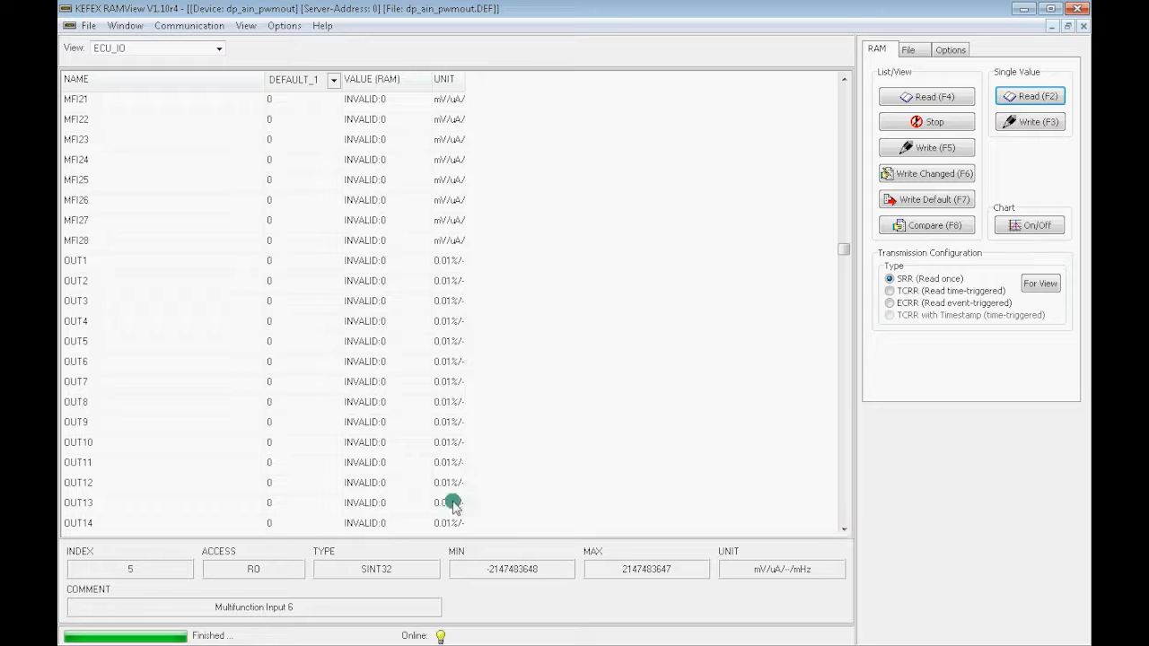
click(411, 504)
click(1034, 97)
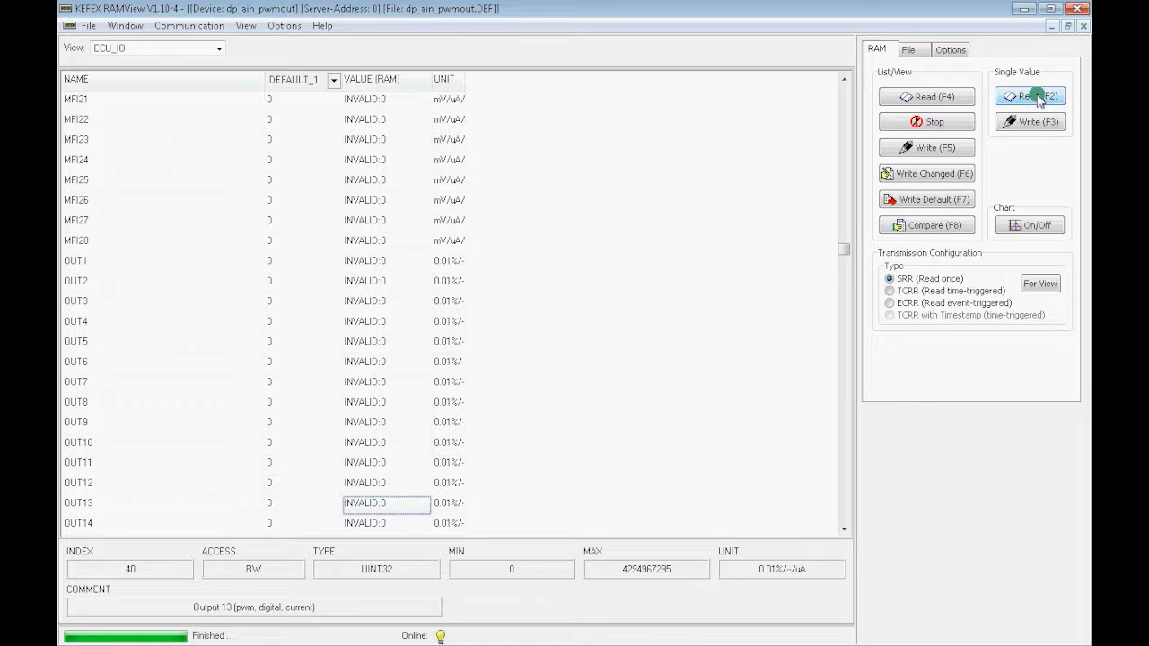
click(1036, 97)
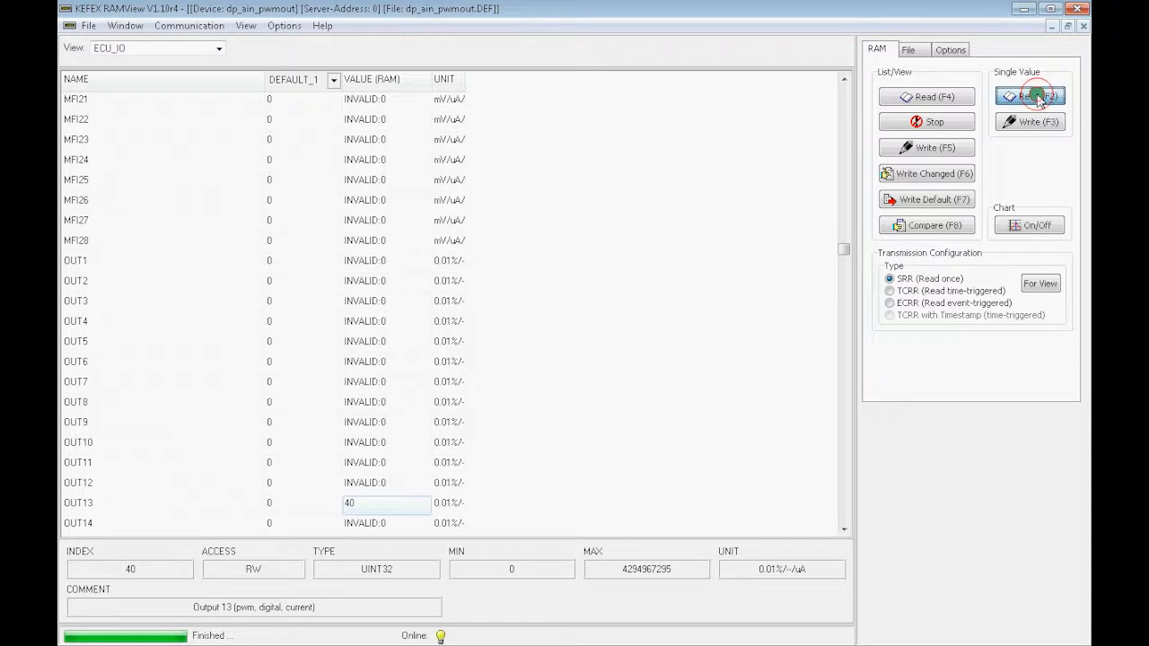